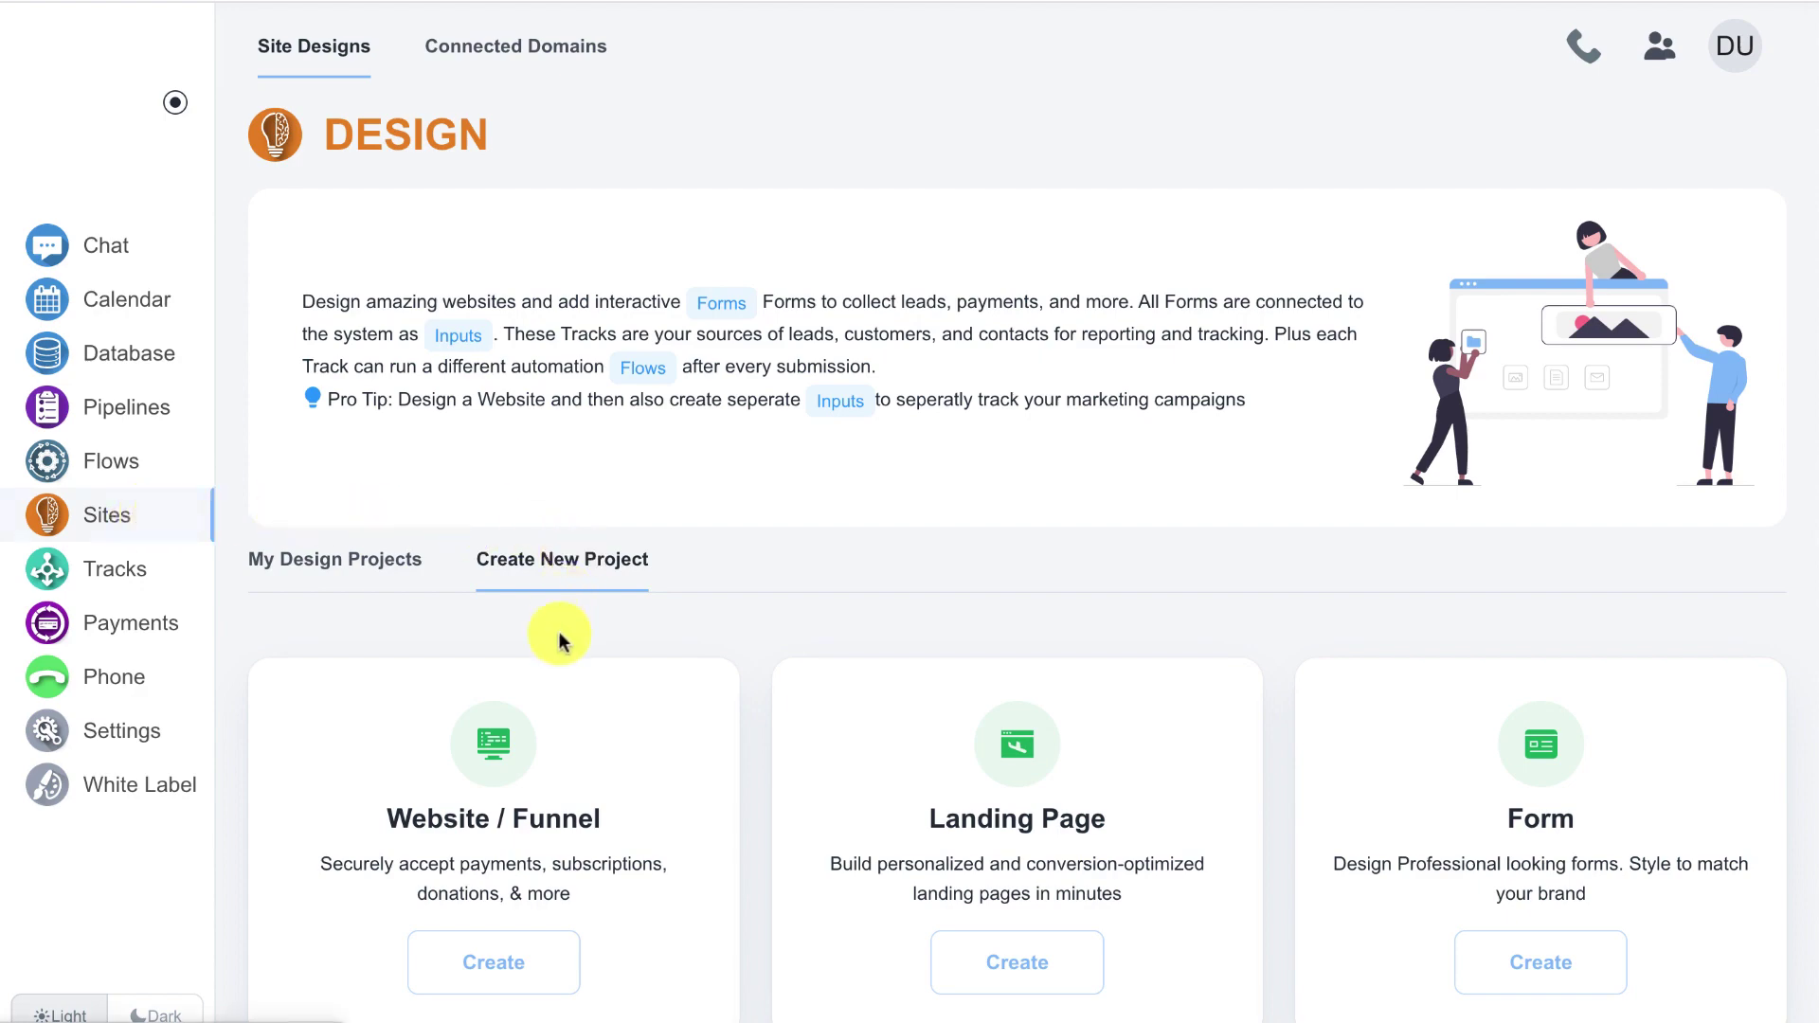
# - Create a new website project named 'Members Test'
pyautogui.click(522, 962)
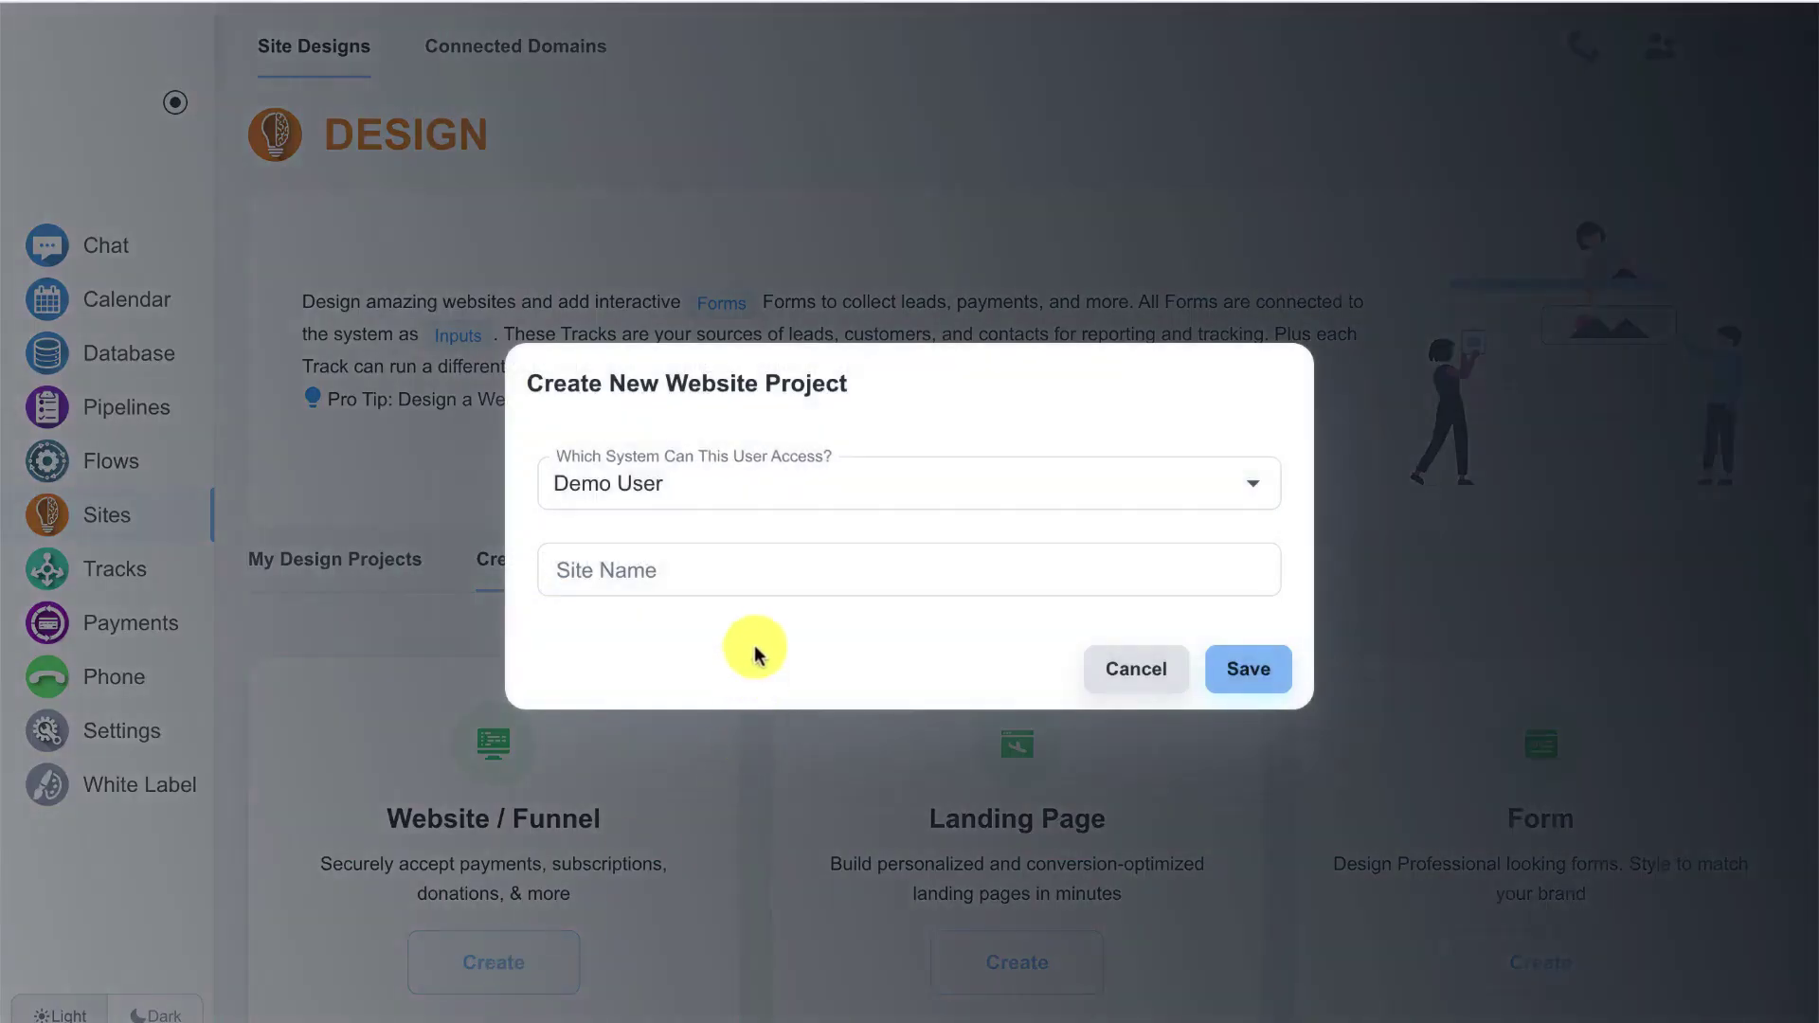
pyautogui.click(757, 566)
pyautogui.write('Members T')
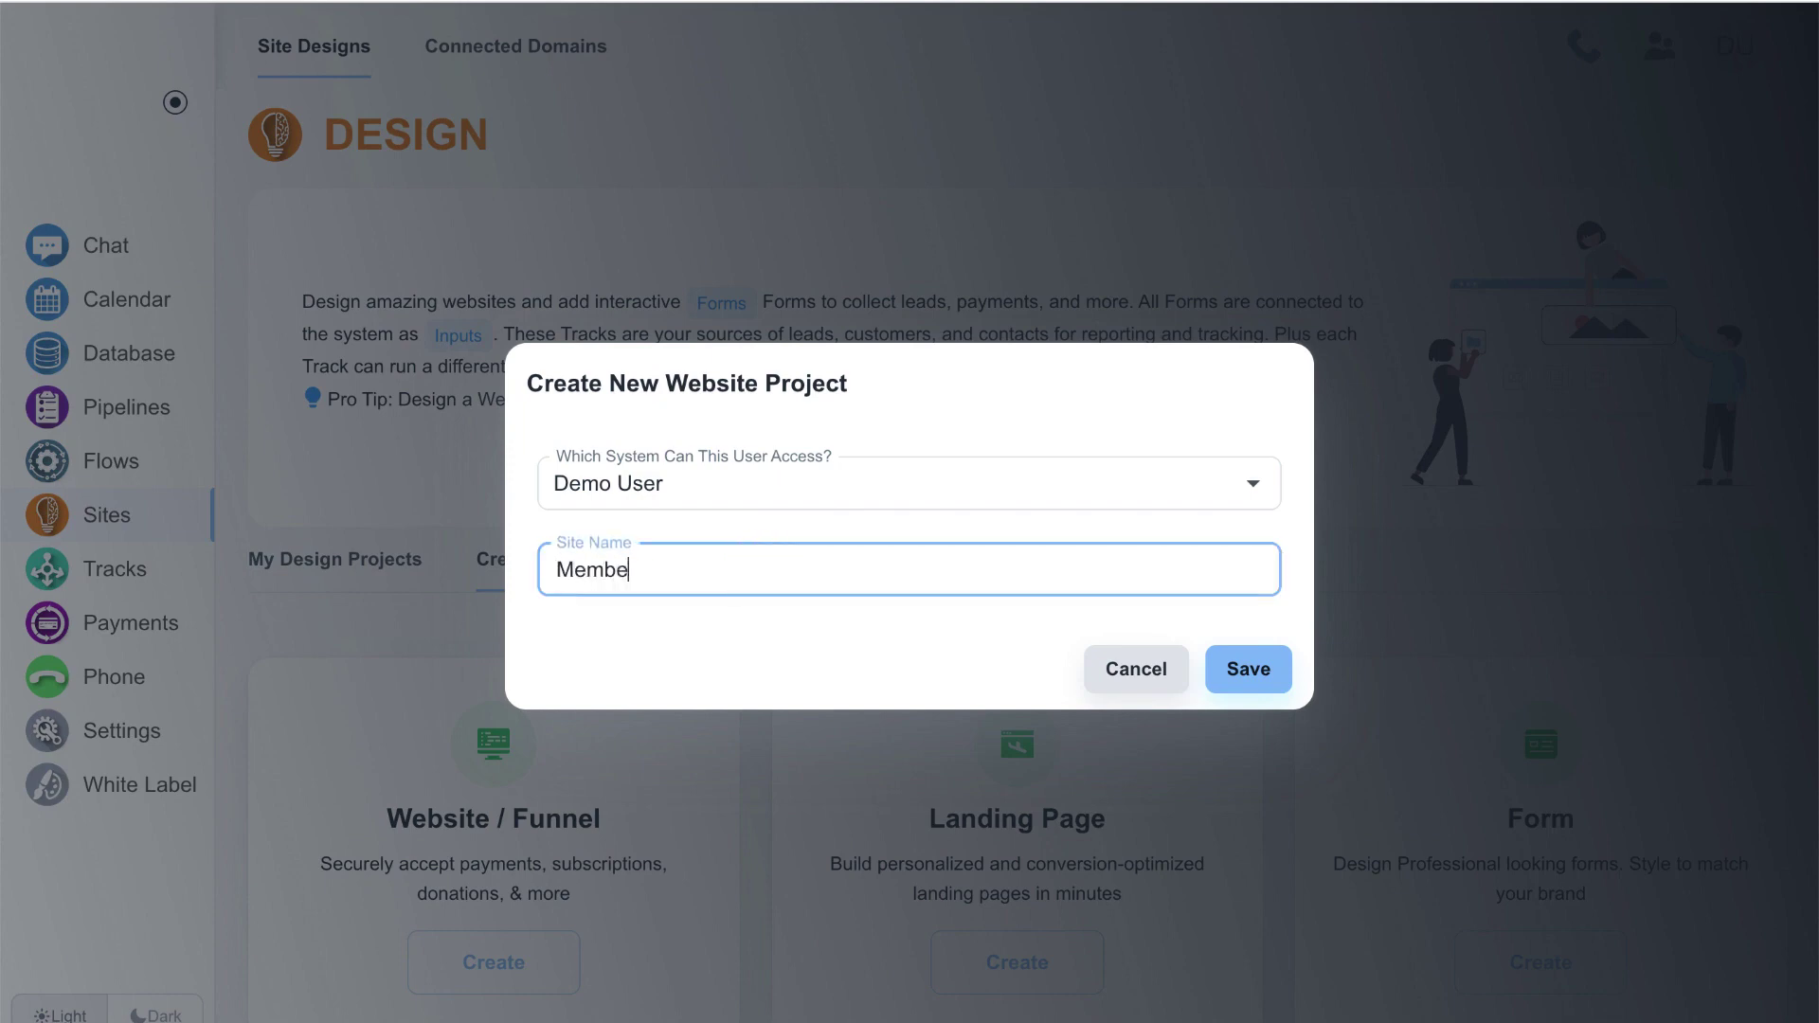
pyautogui.write('est')
pyautogui.click(1268, 665)
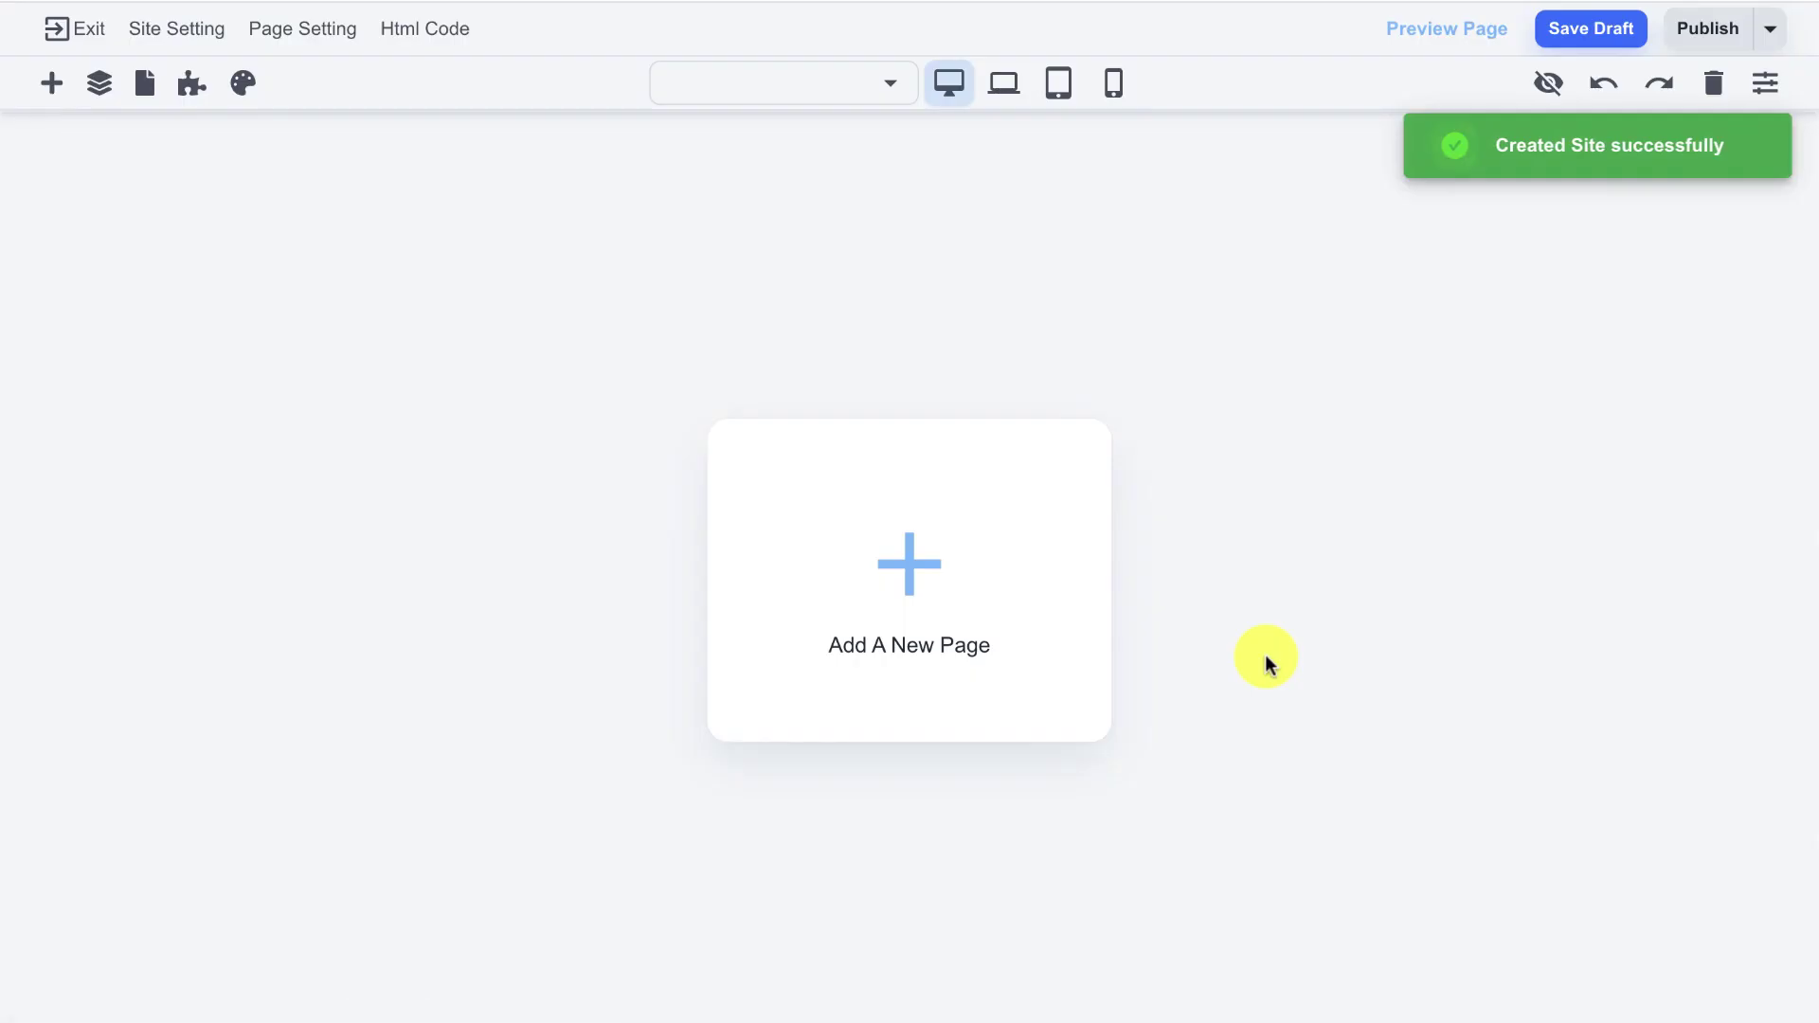
# - Add a blank first page, change its welcome text to 'Home Page', and save a draft
pyautogui.click(924, 576)
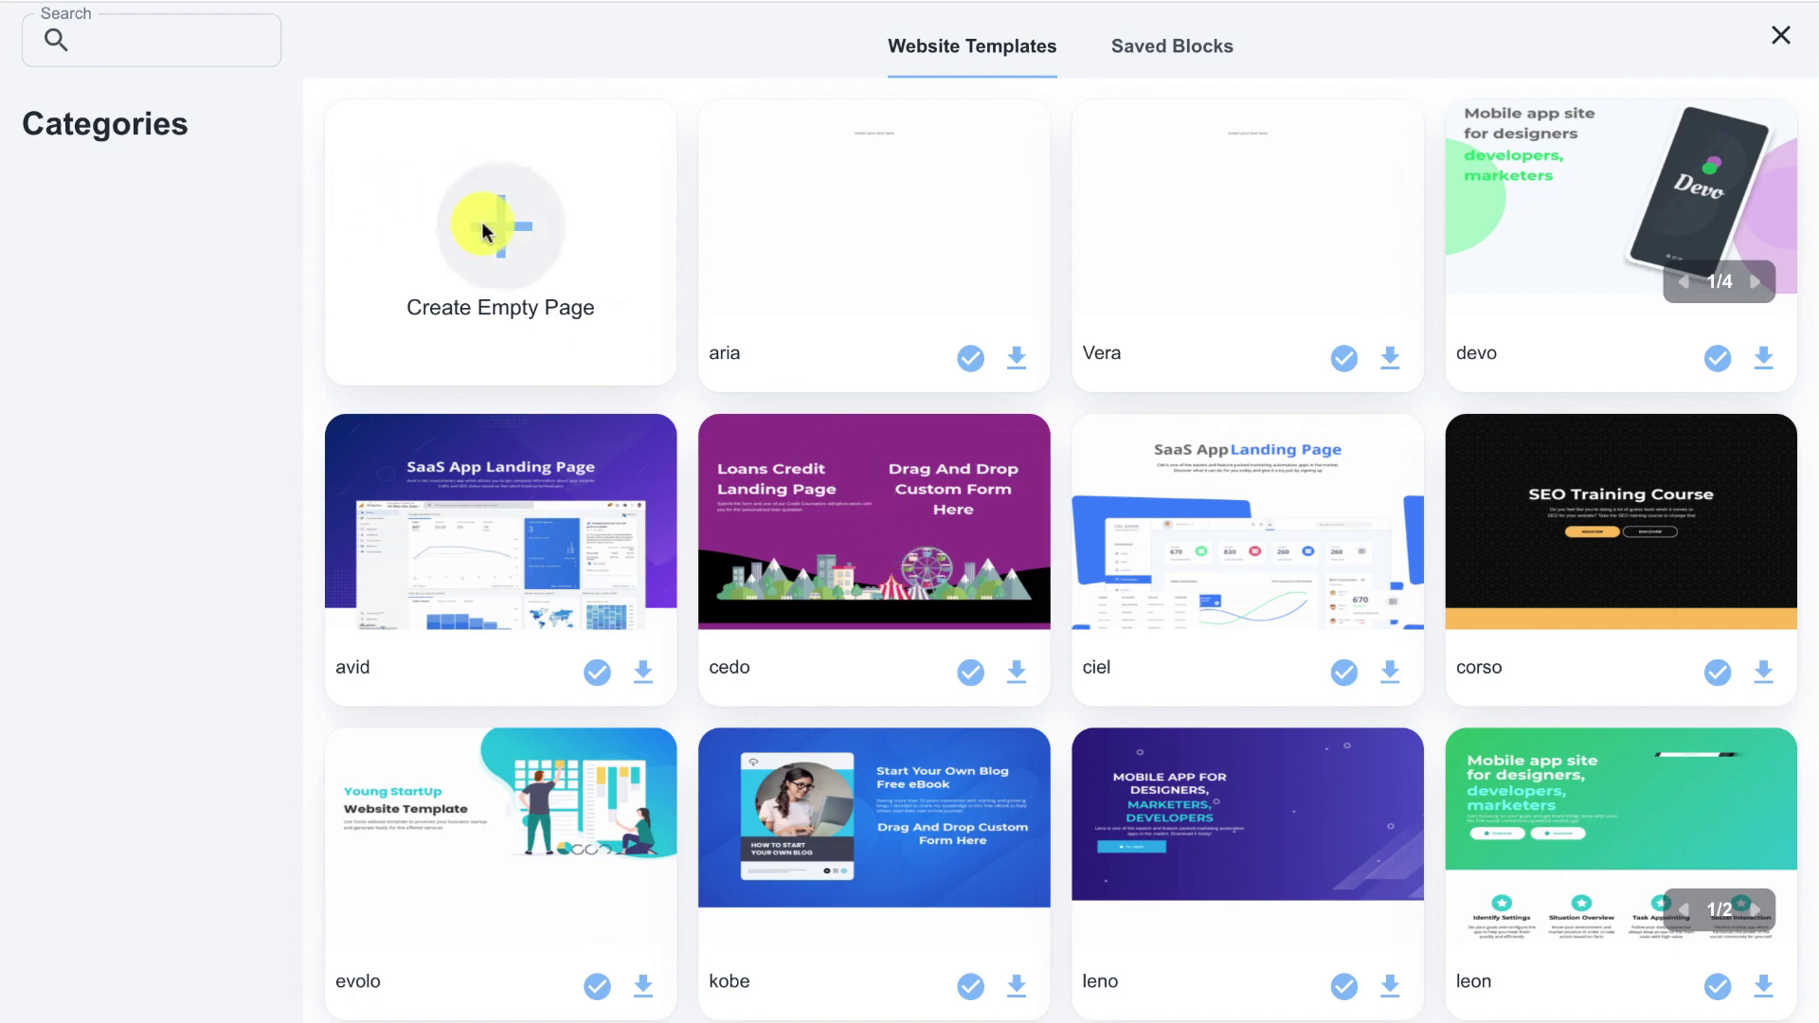
pyautogui.click(481, 222)
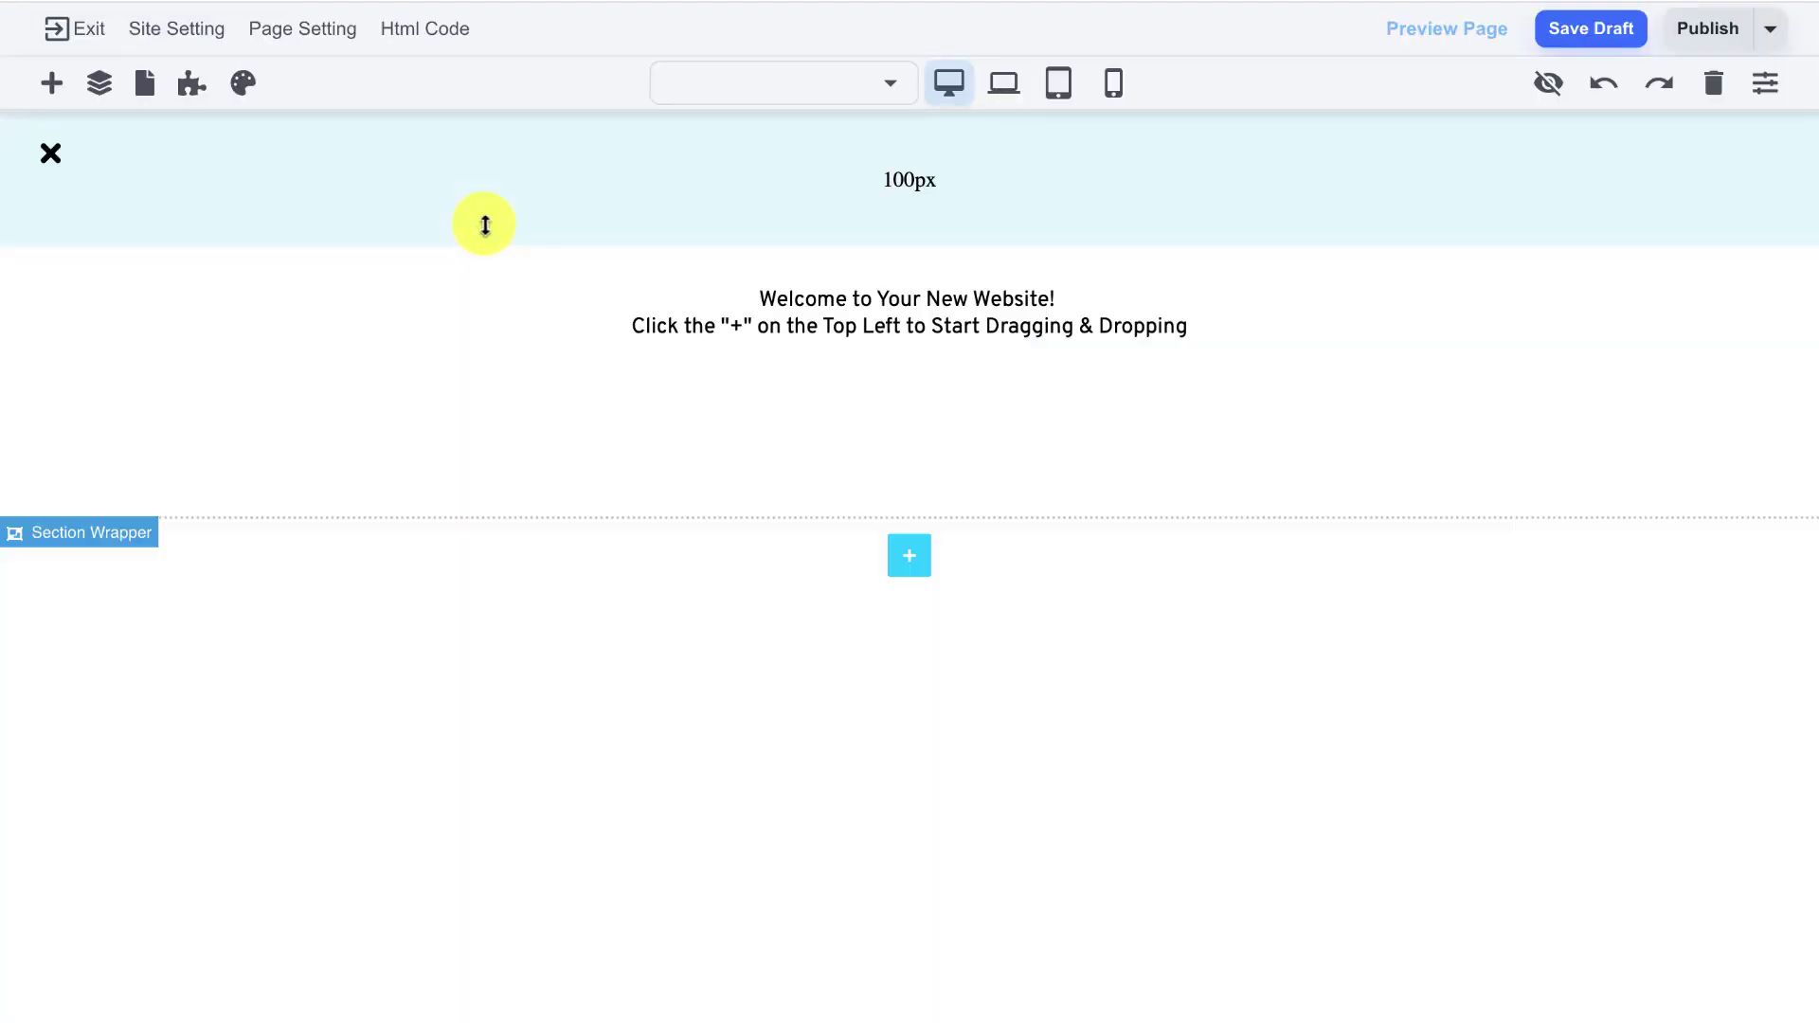
pyautogui.click(687, 305)
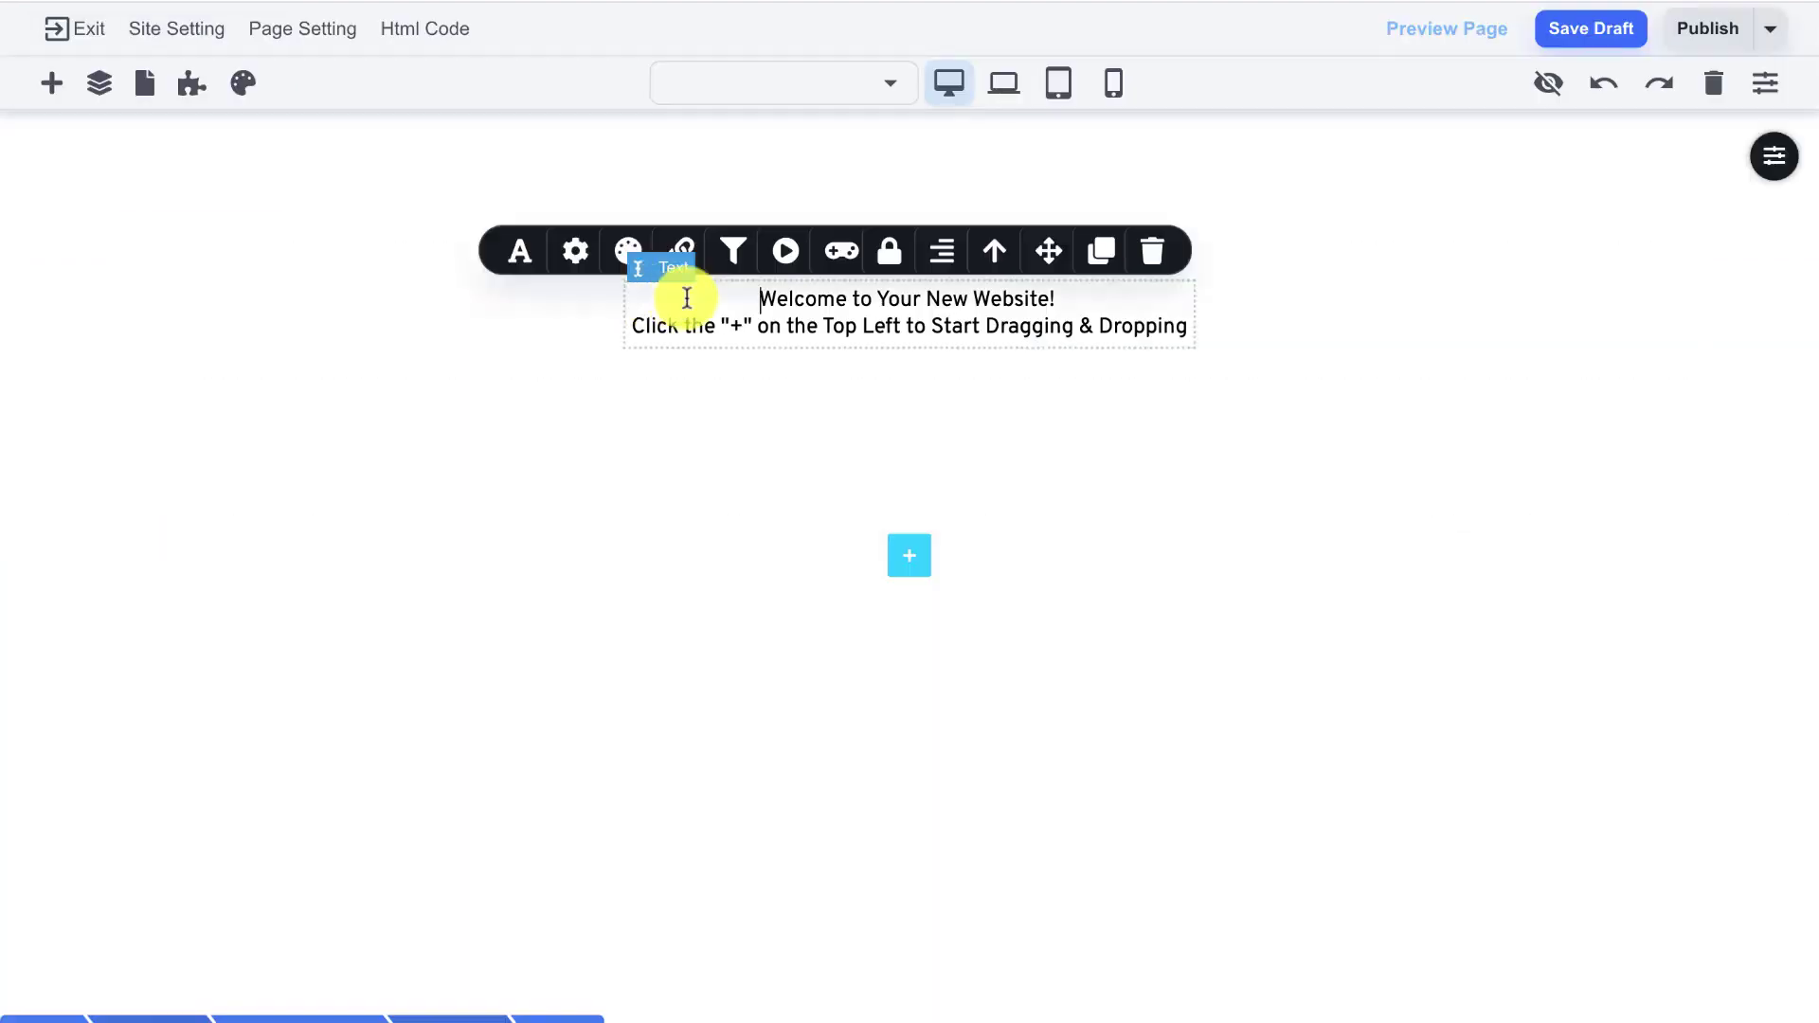
pyautogui.tripleClick(822, 310)
pyautogui.write('H')
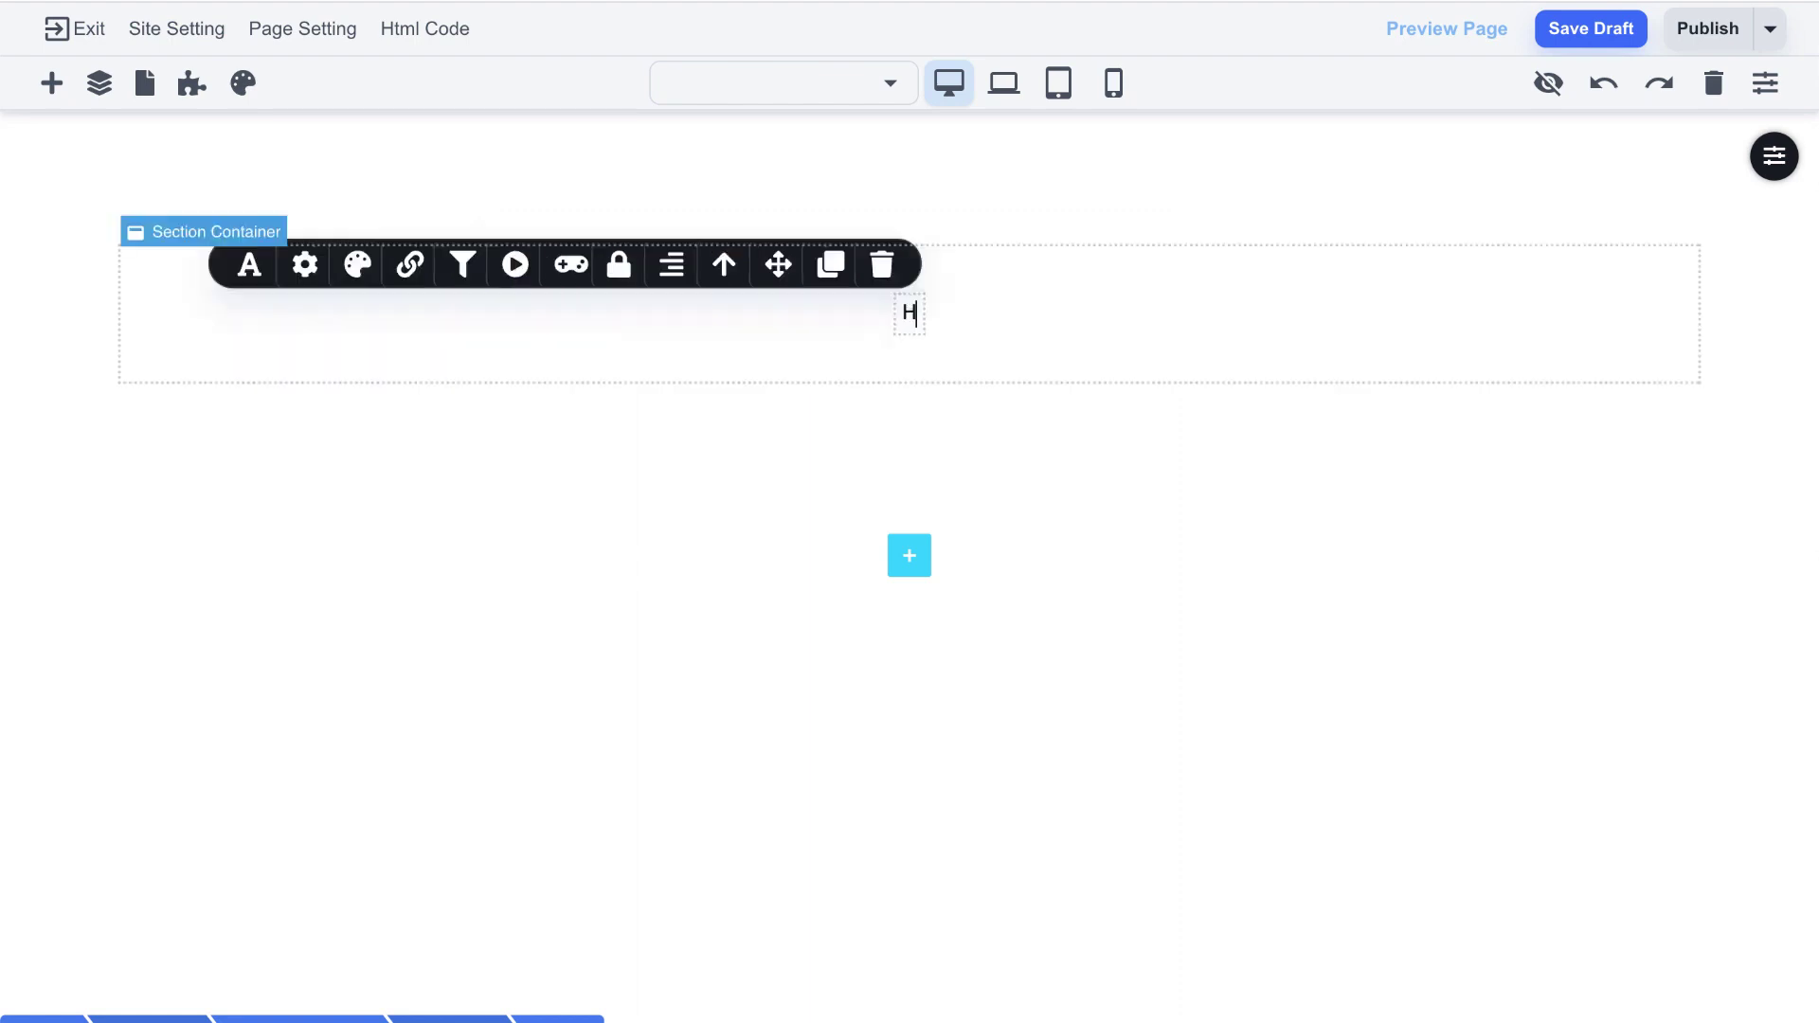
pyautogui.write('ome Pa')
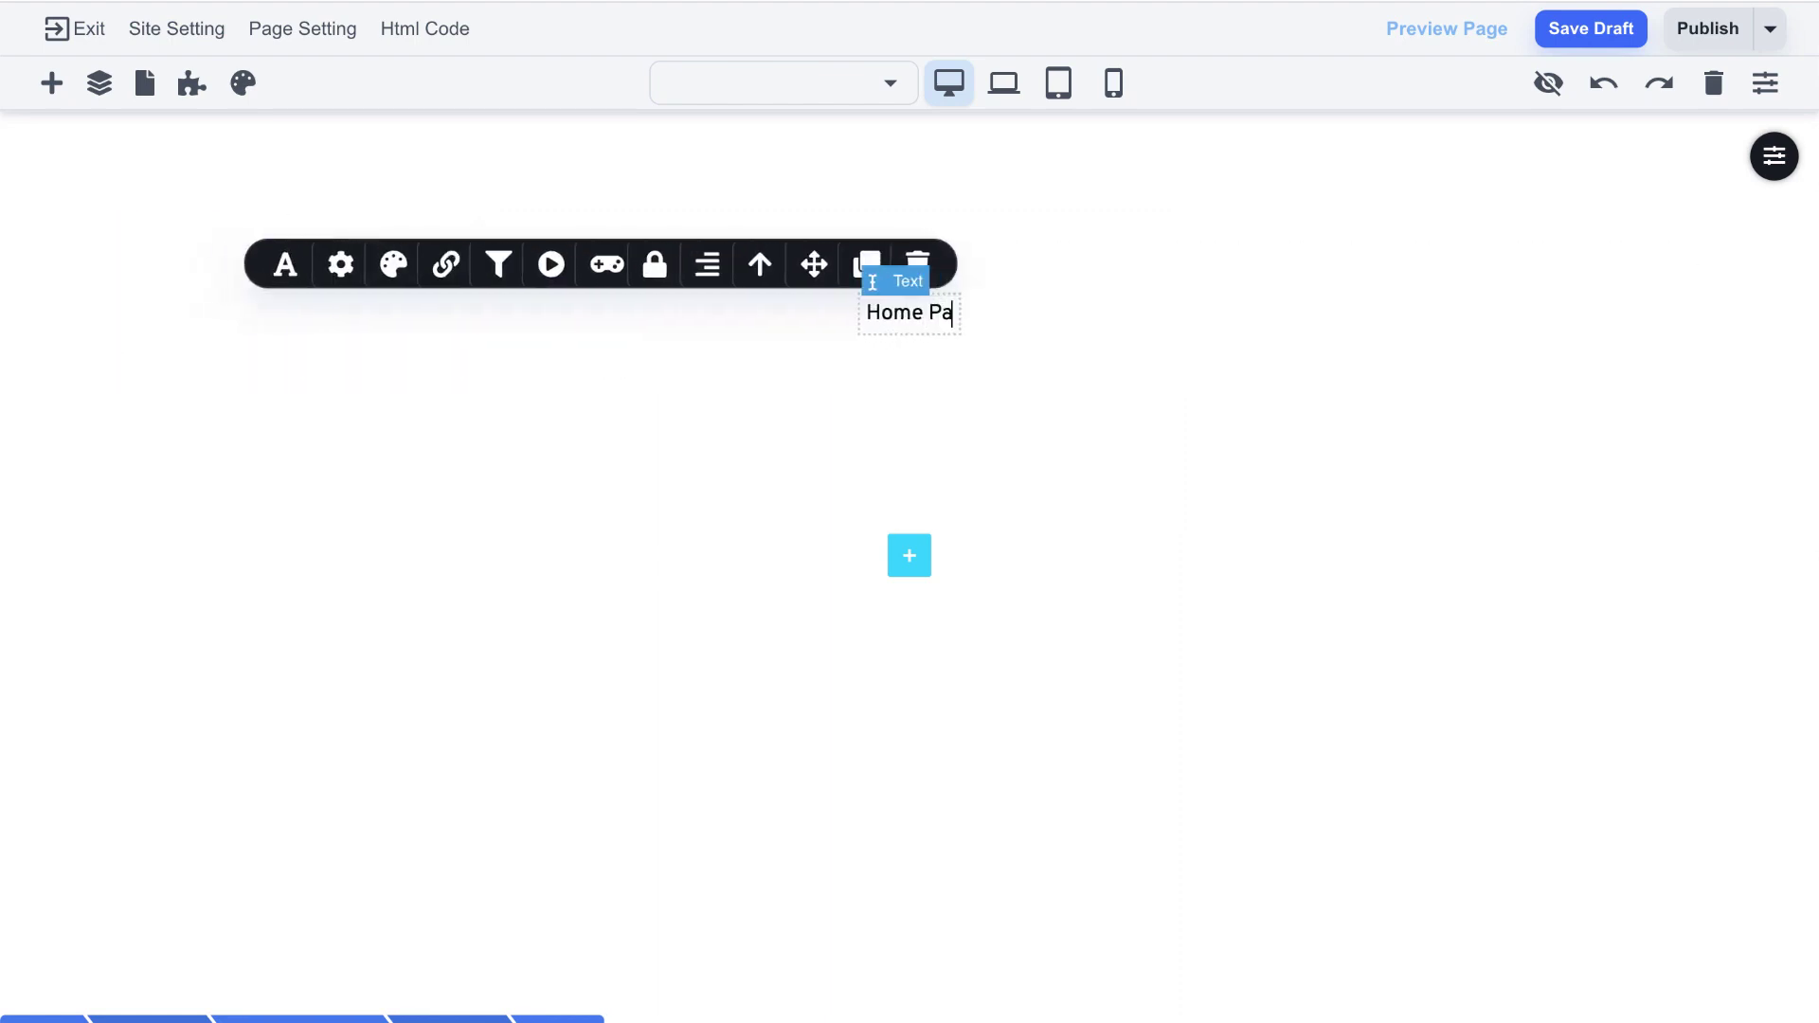
pyautogui.write('ge')
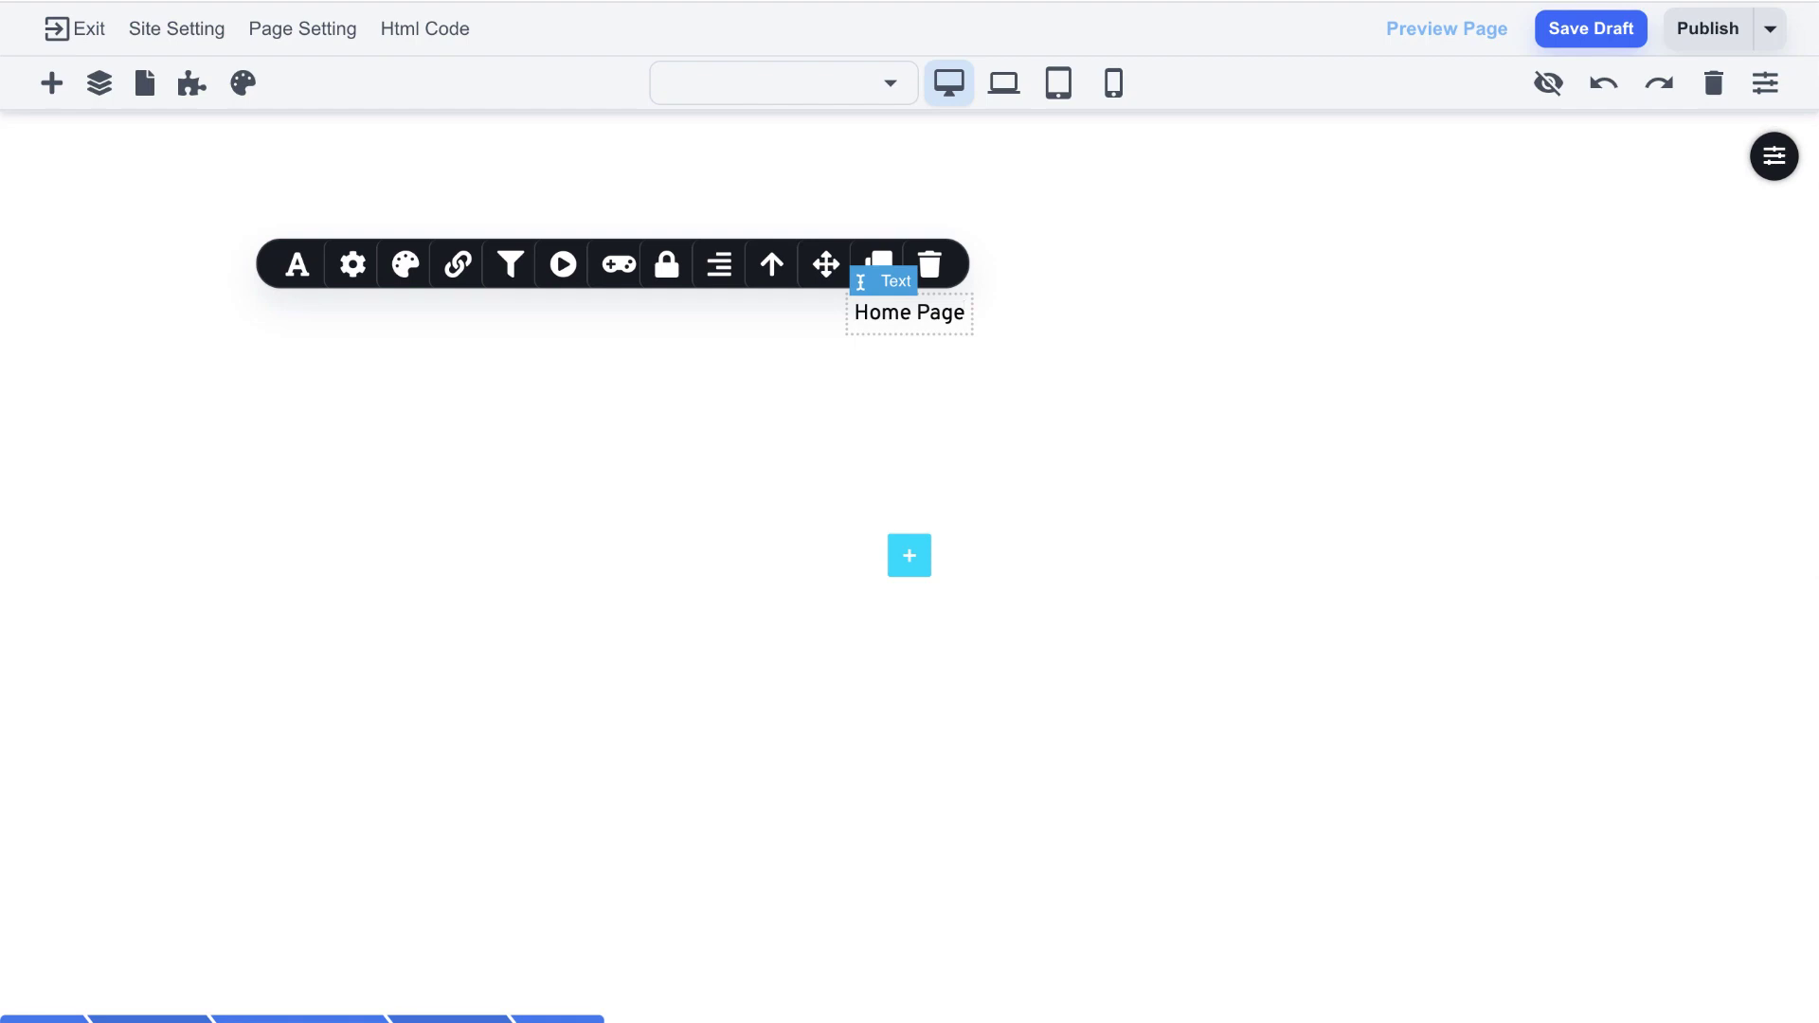
pyautogui.click(1072, 299)
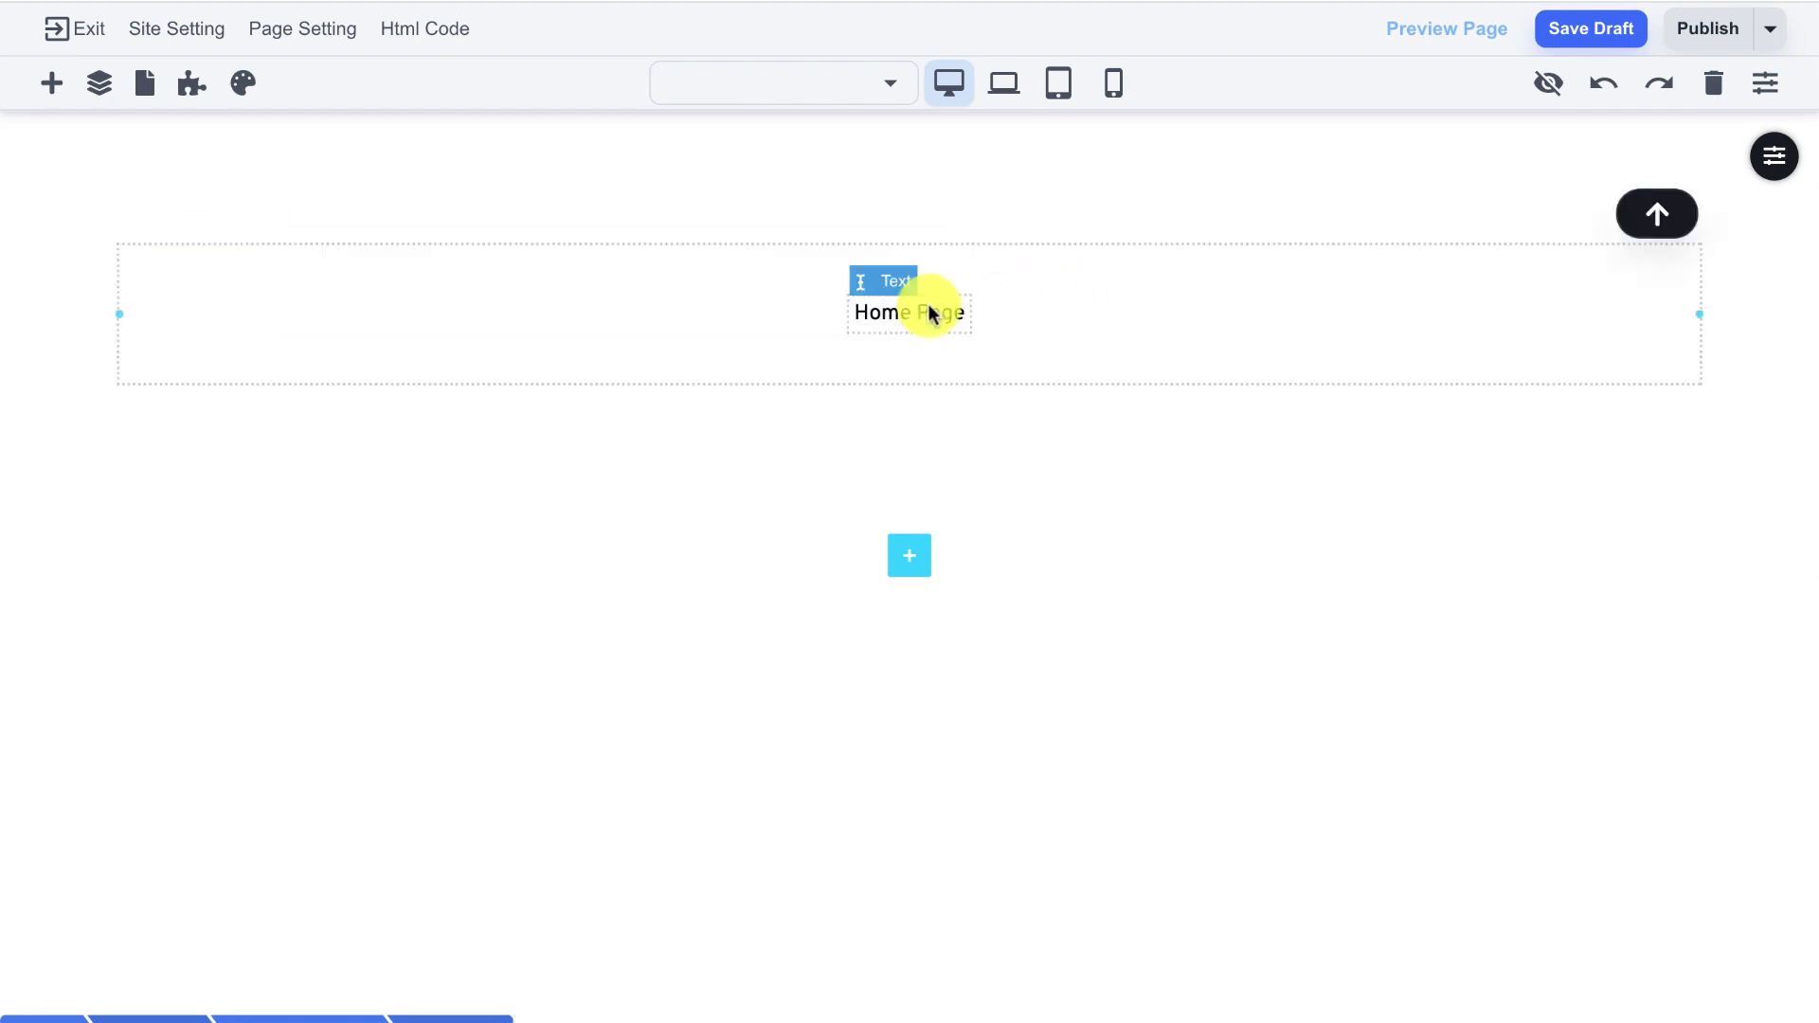
pyautogui.click(1559, 40)
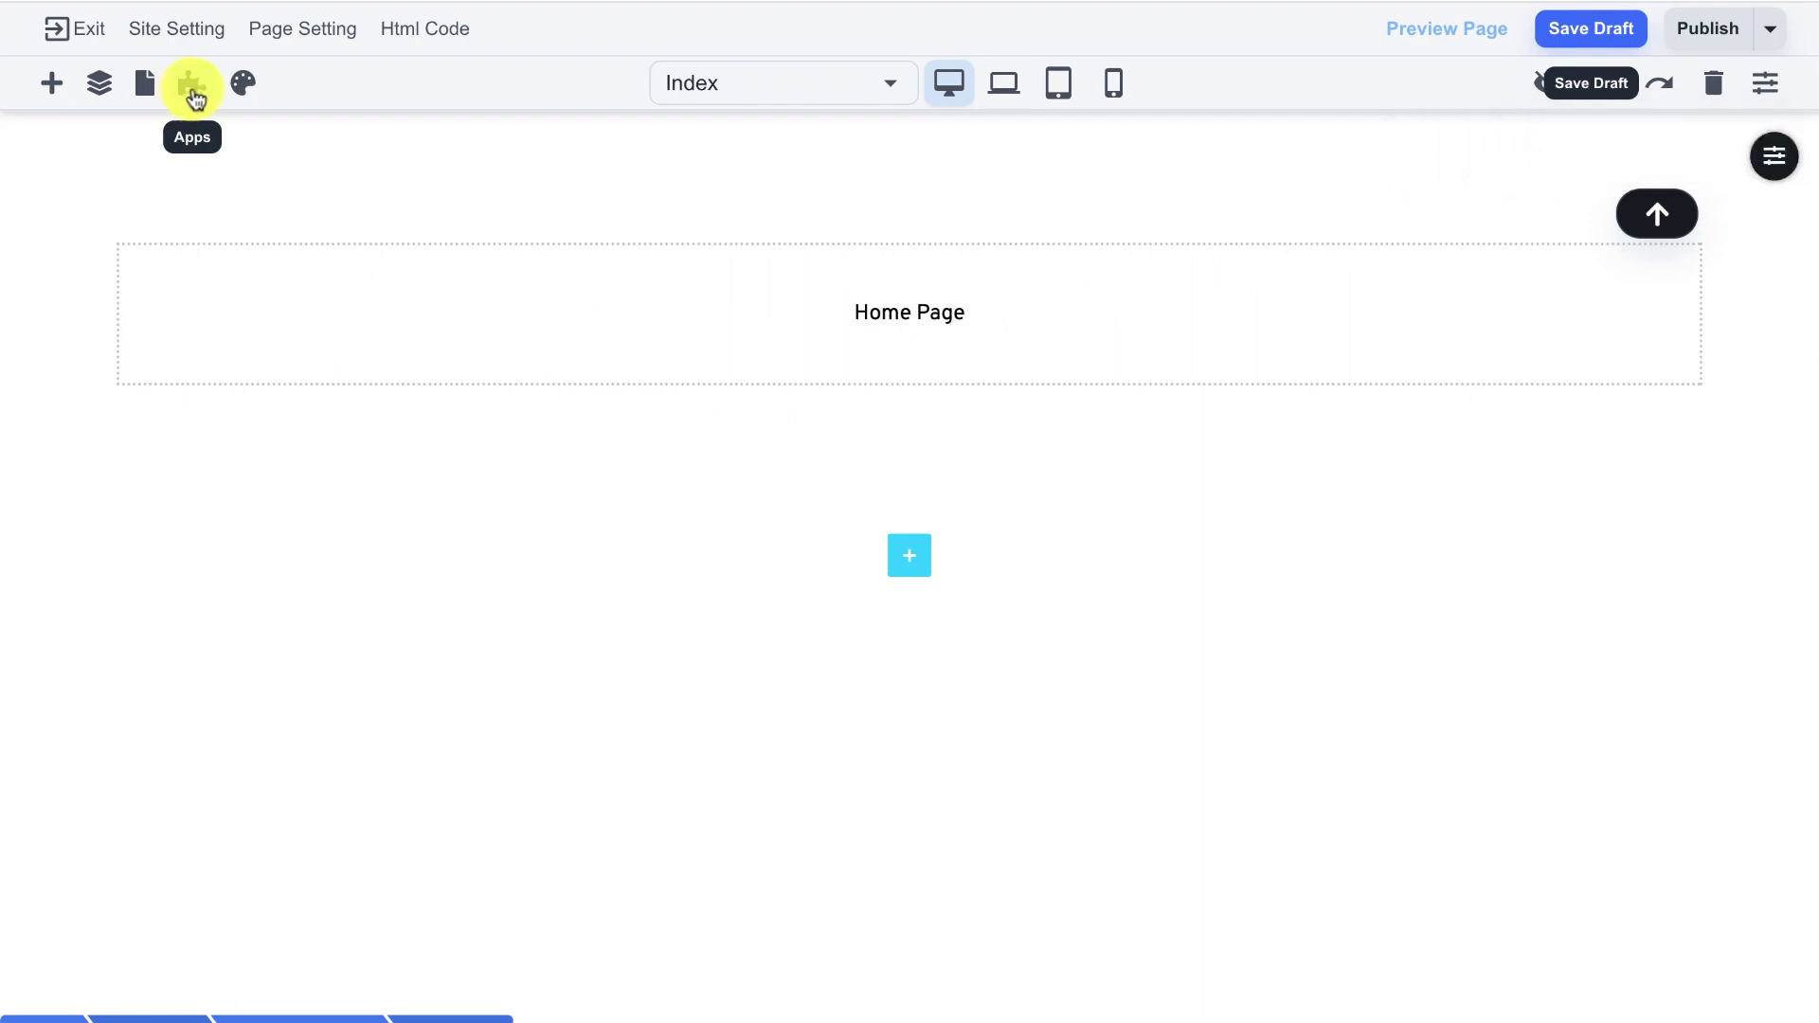
# - Create site app 'members' with newly created Login and Forget Password pages
pyautogui.click(192, 90)
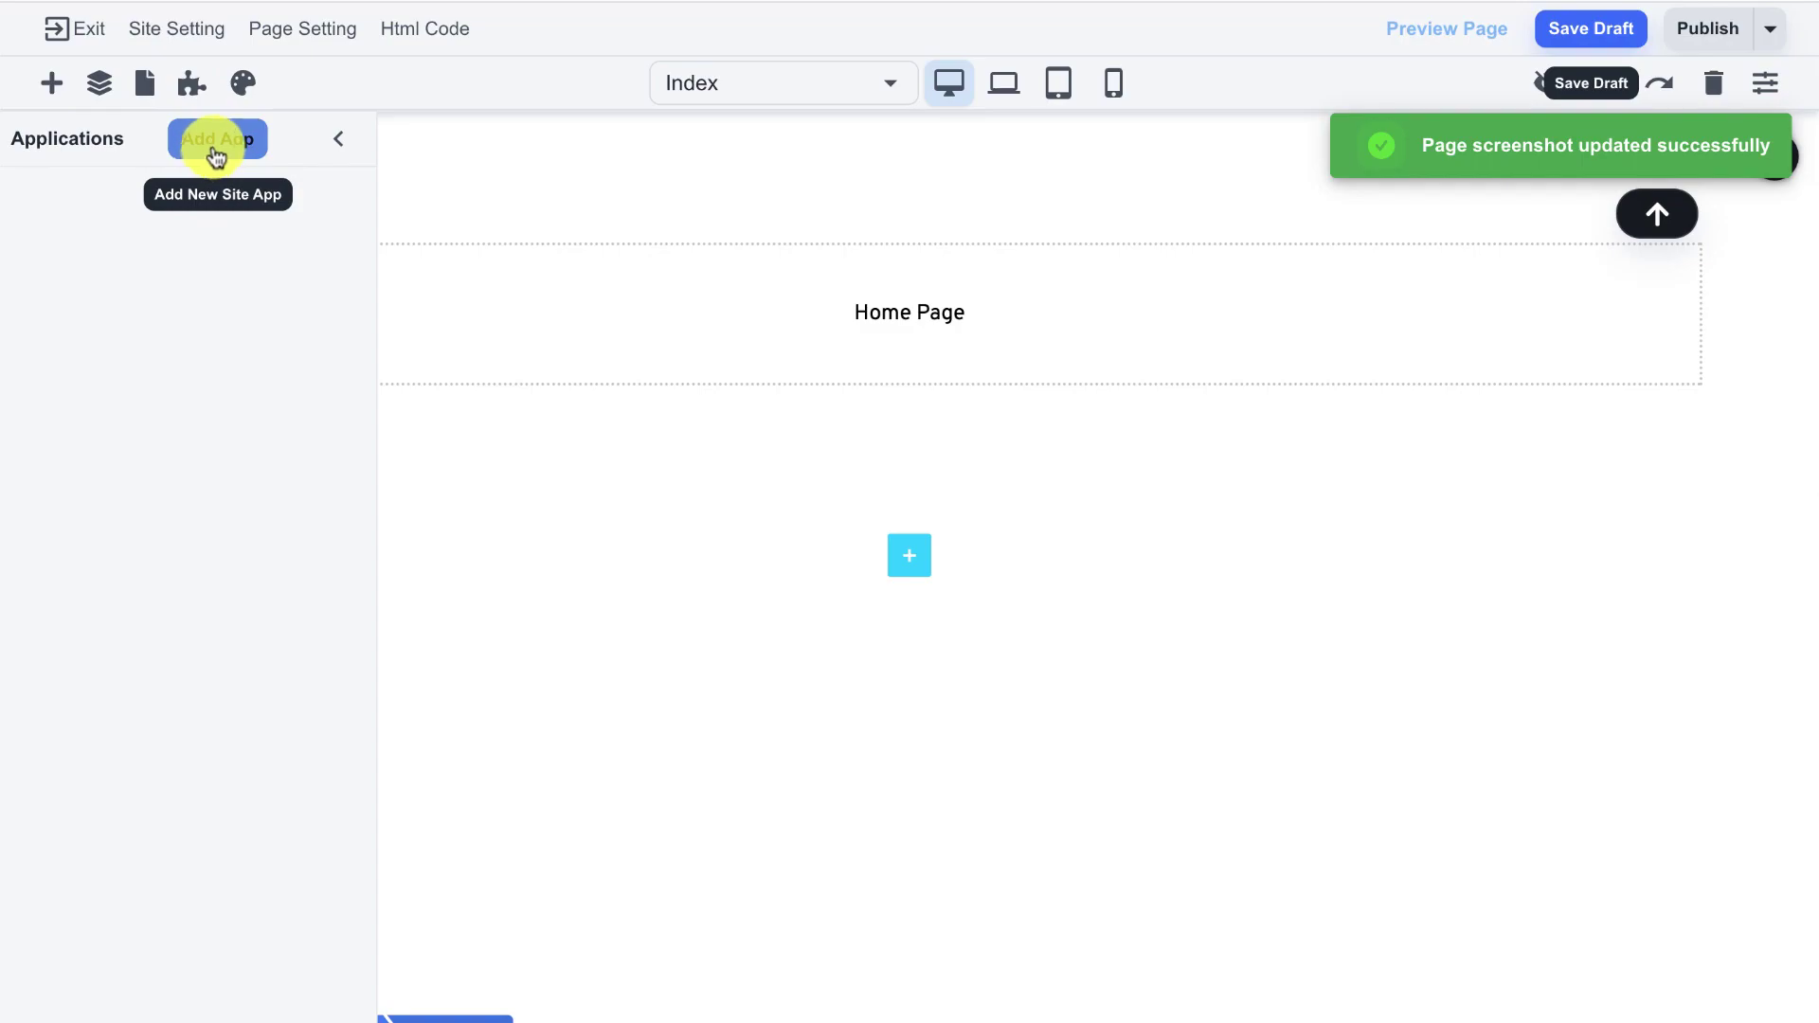
pyautogui.click(217, 151)
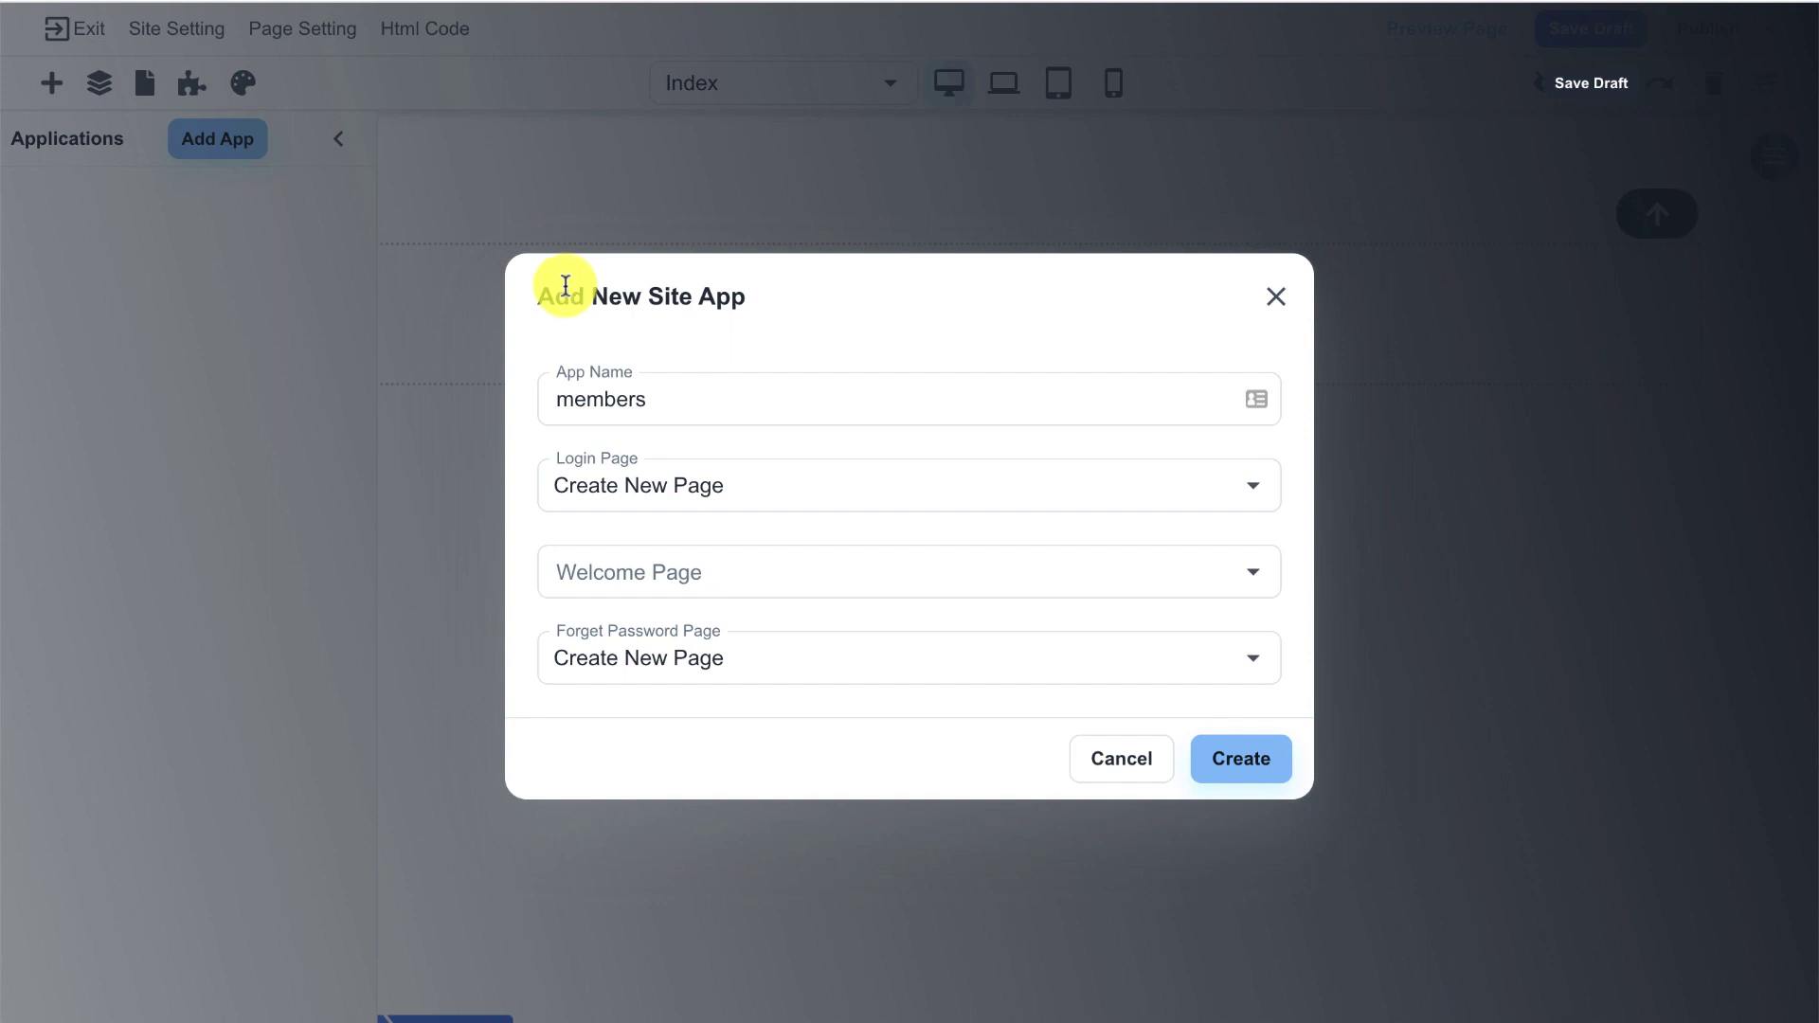
pyautogui.click(548, 392)
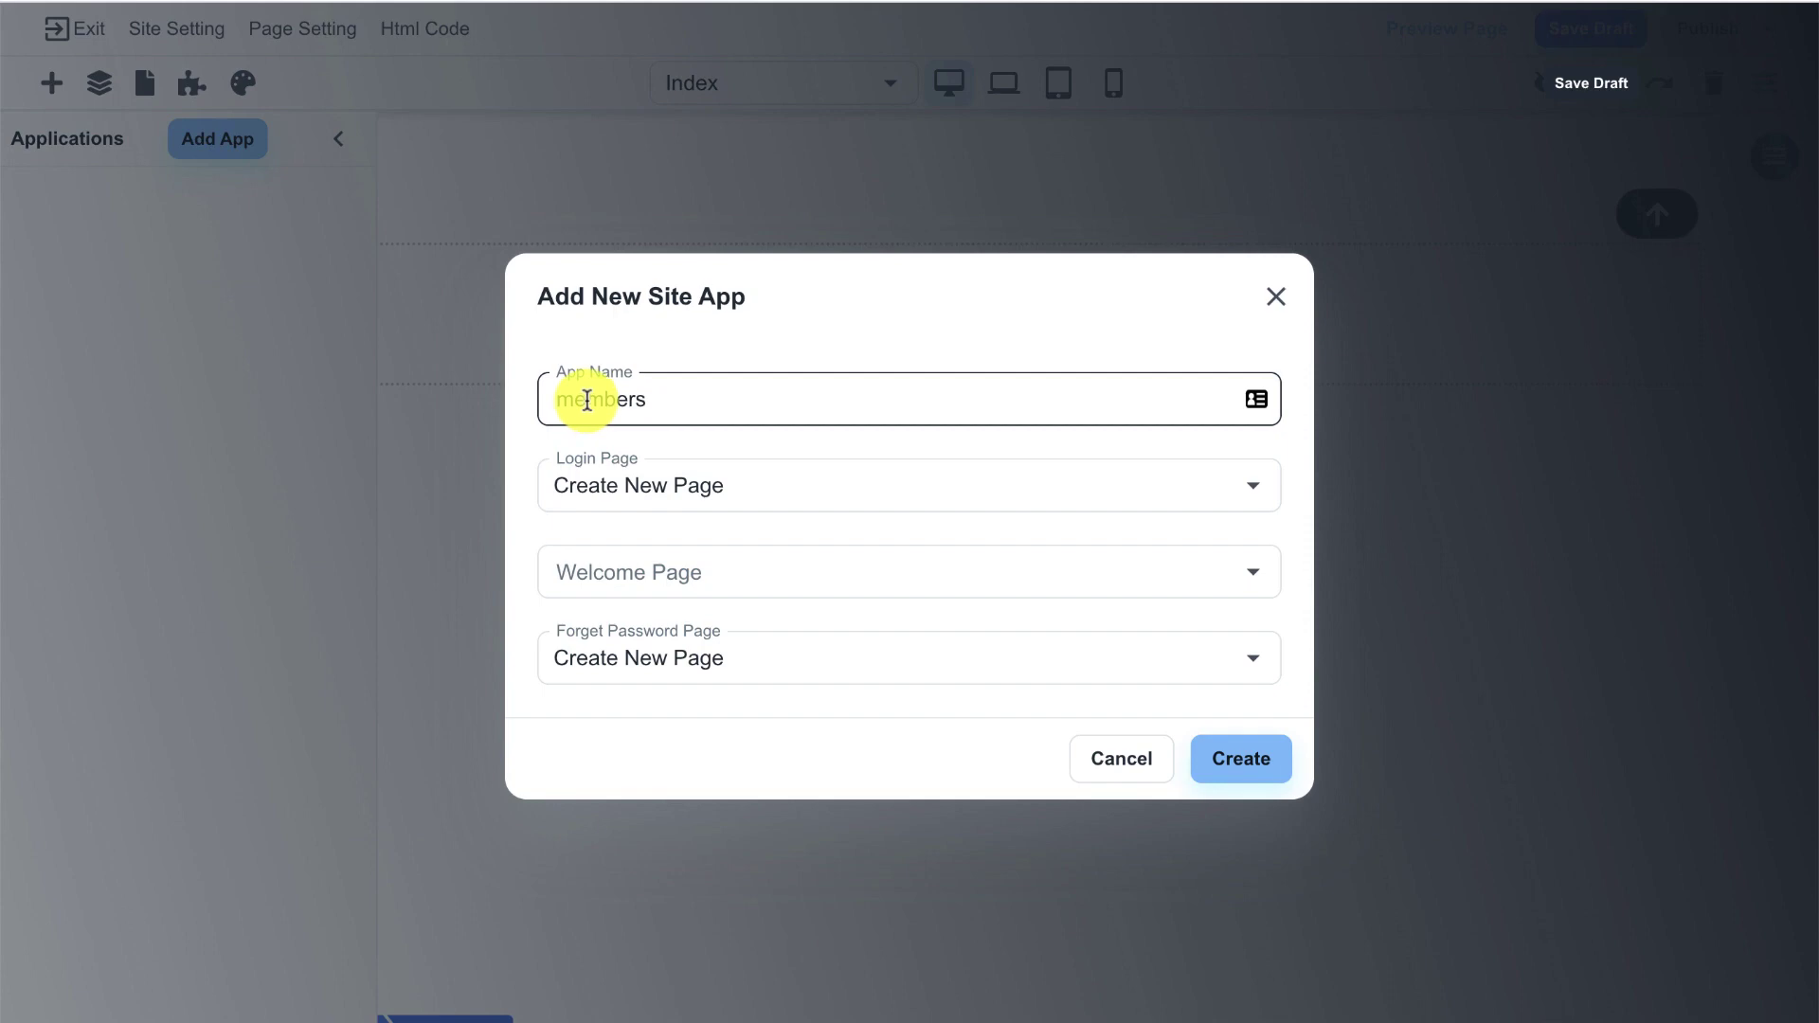
pyautogui.doubleClick(591, 402)
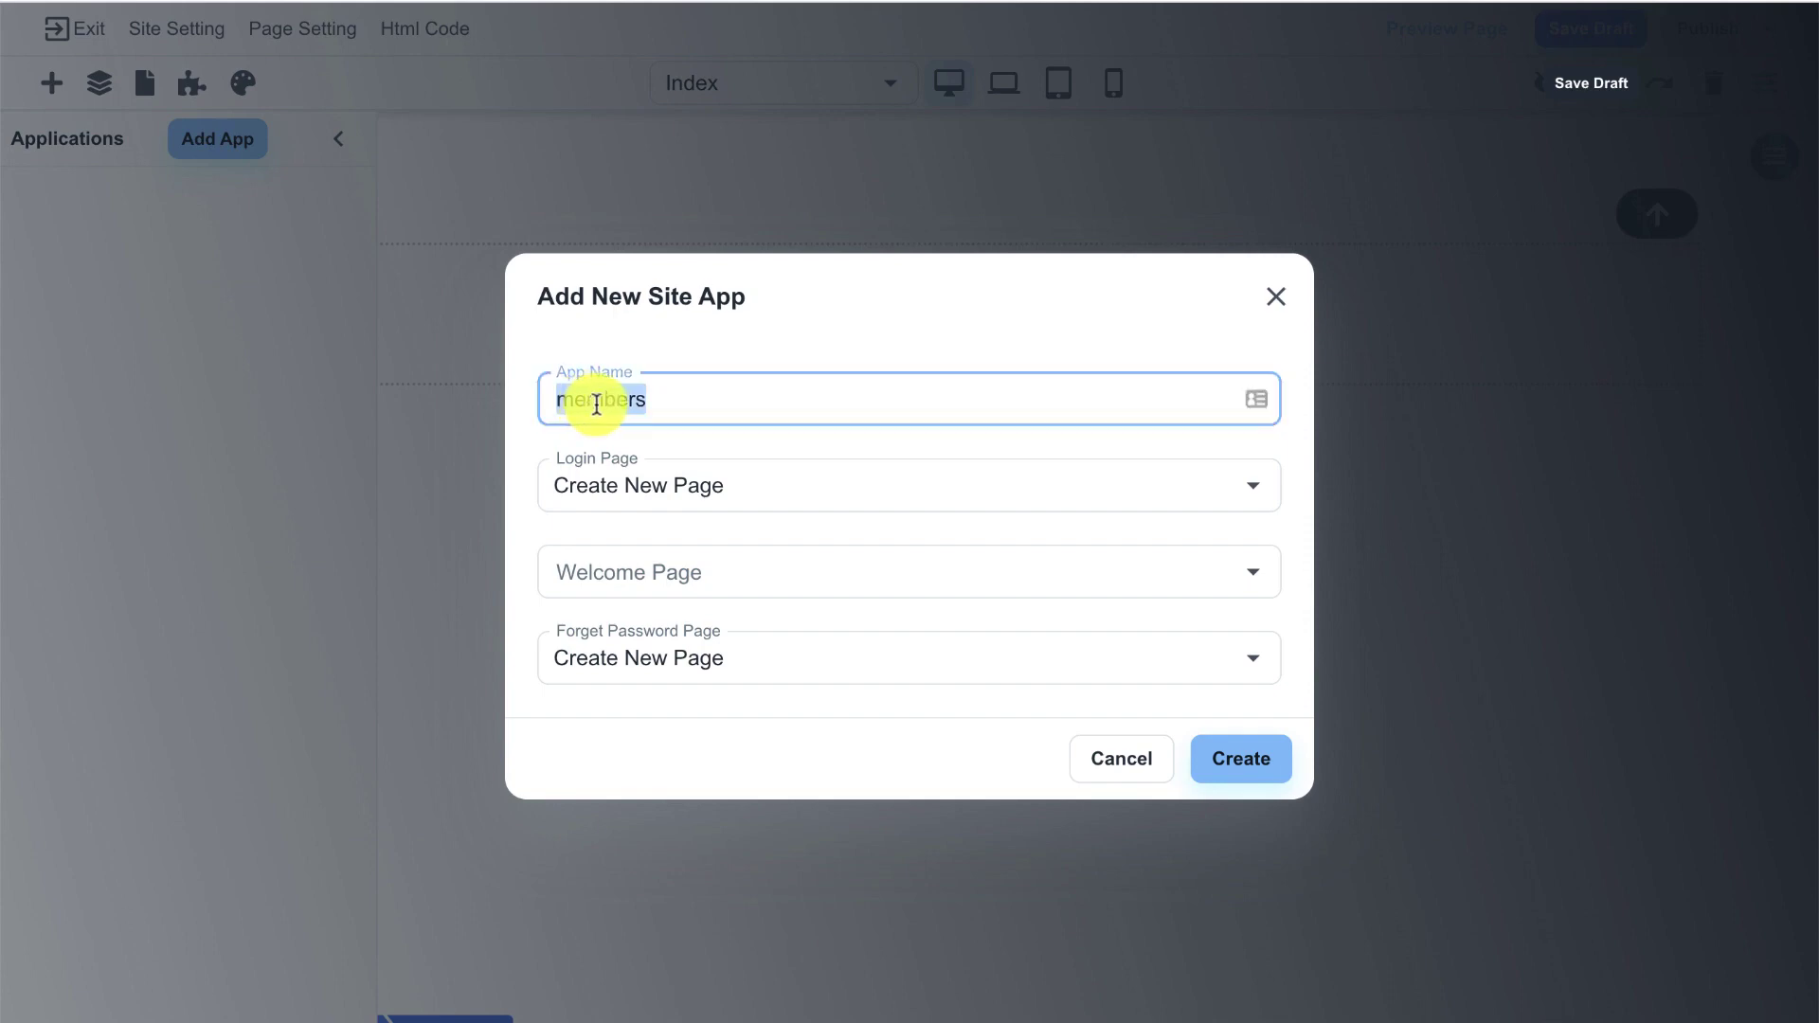
pyautogui.click(658, 350)
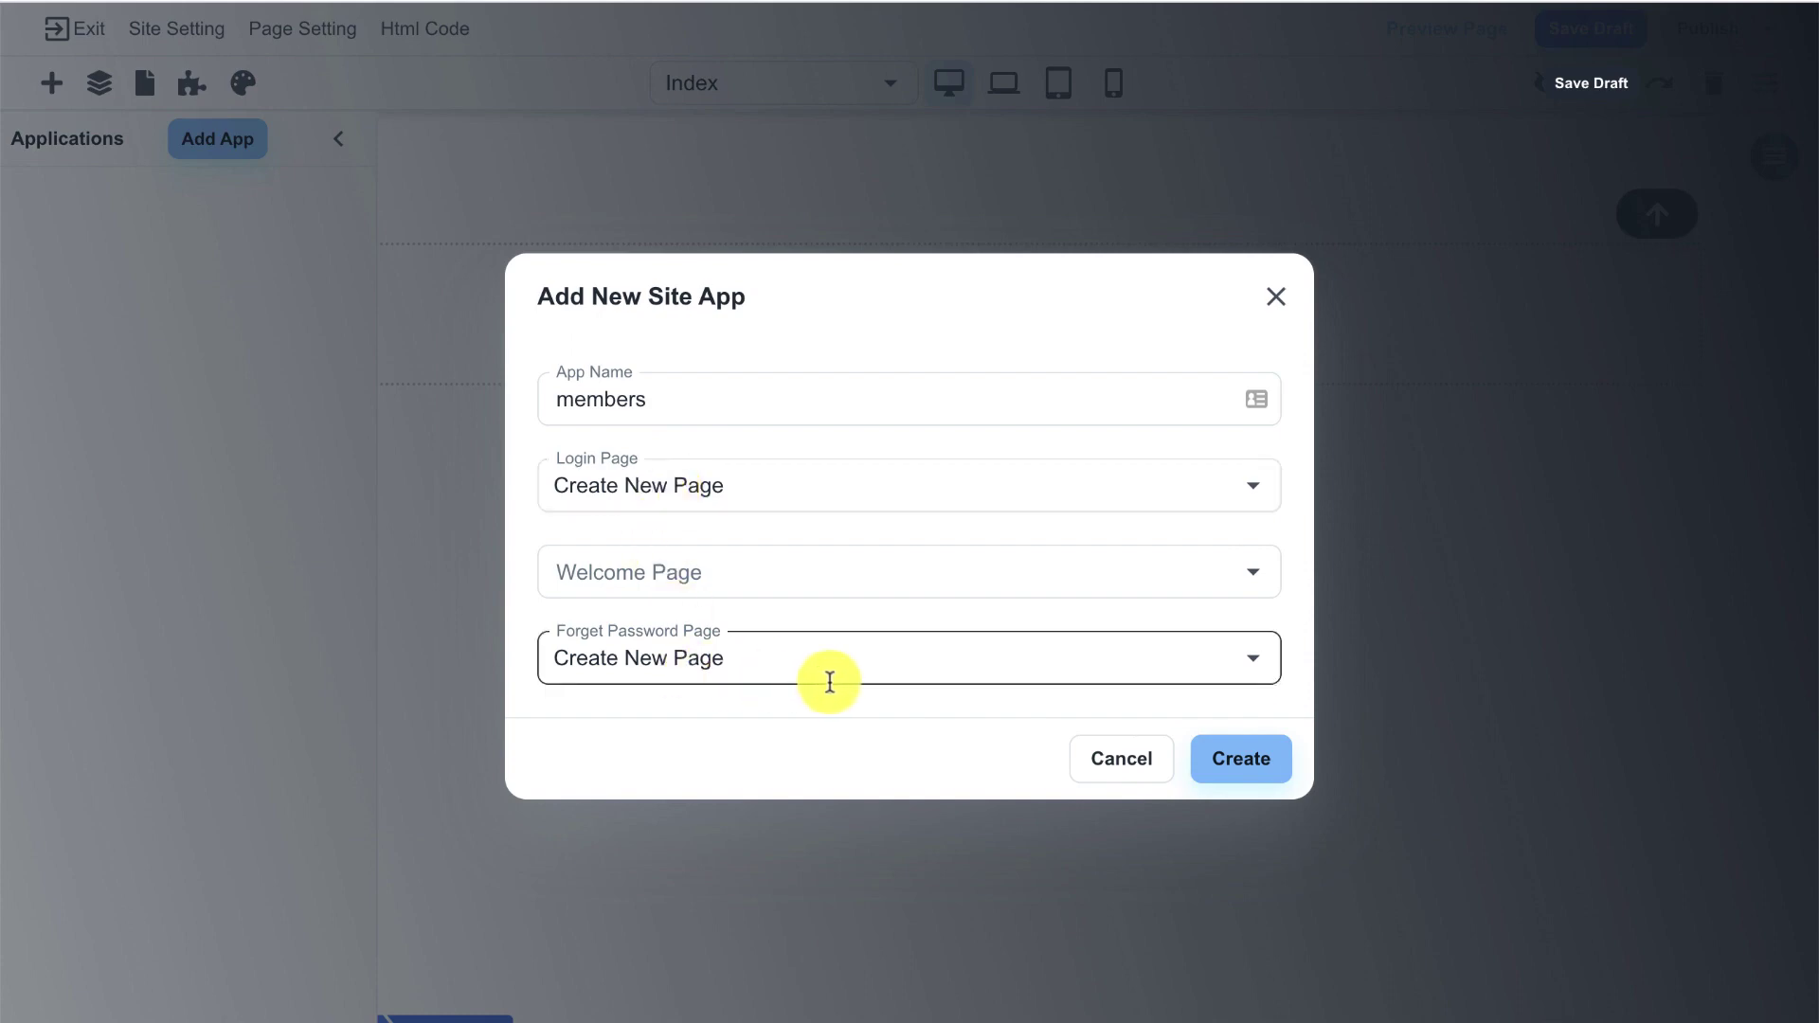
pyautogui.click(1218, 759)
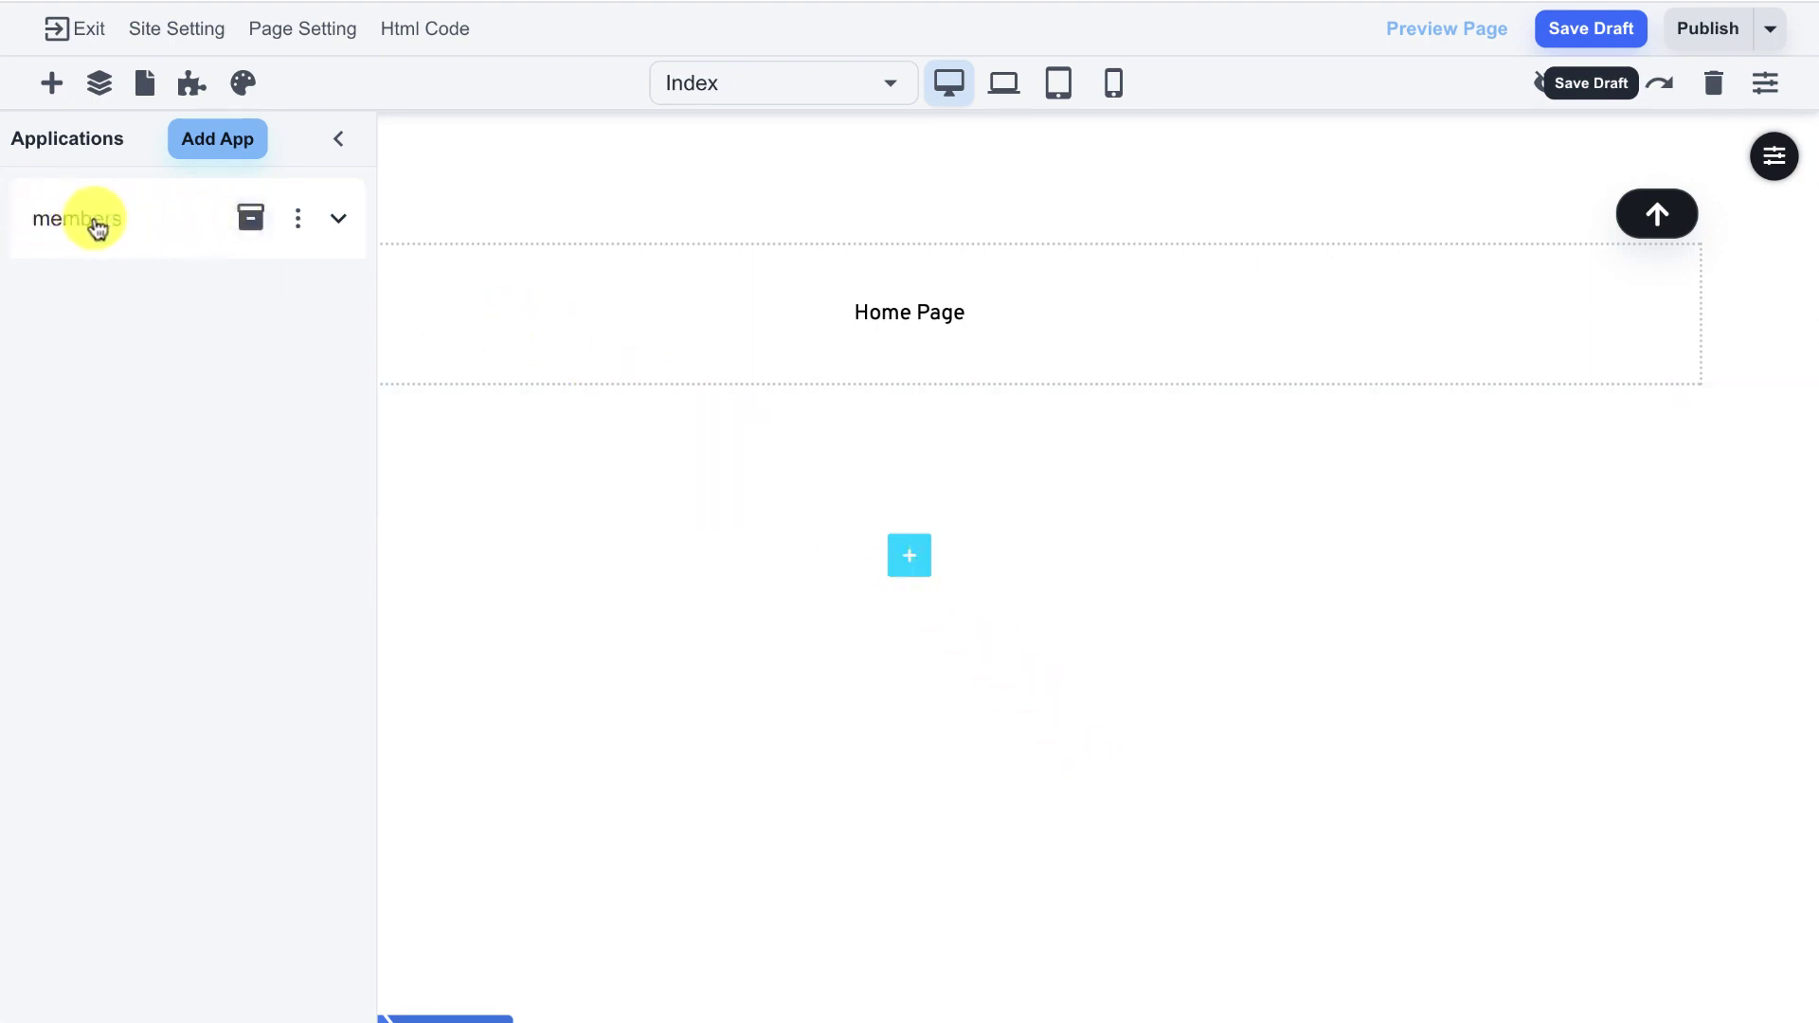
# - Expand the members app and leave its login unrestricted, with no Blue Widget purchase required
pyautogui.click(343, 227)
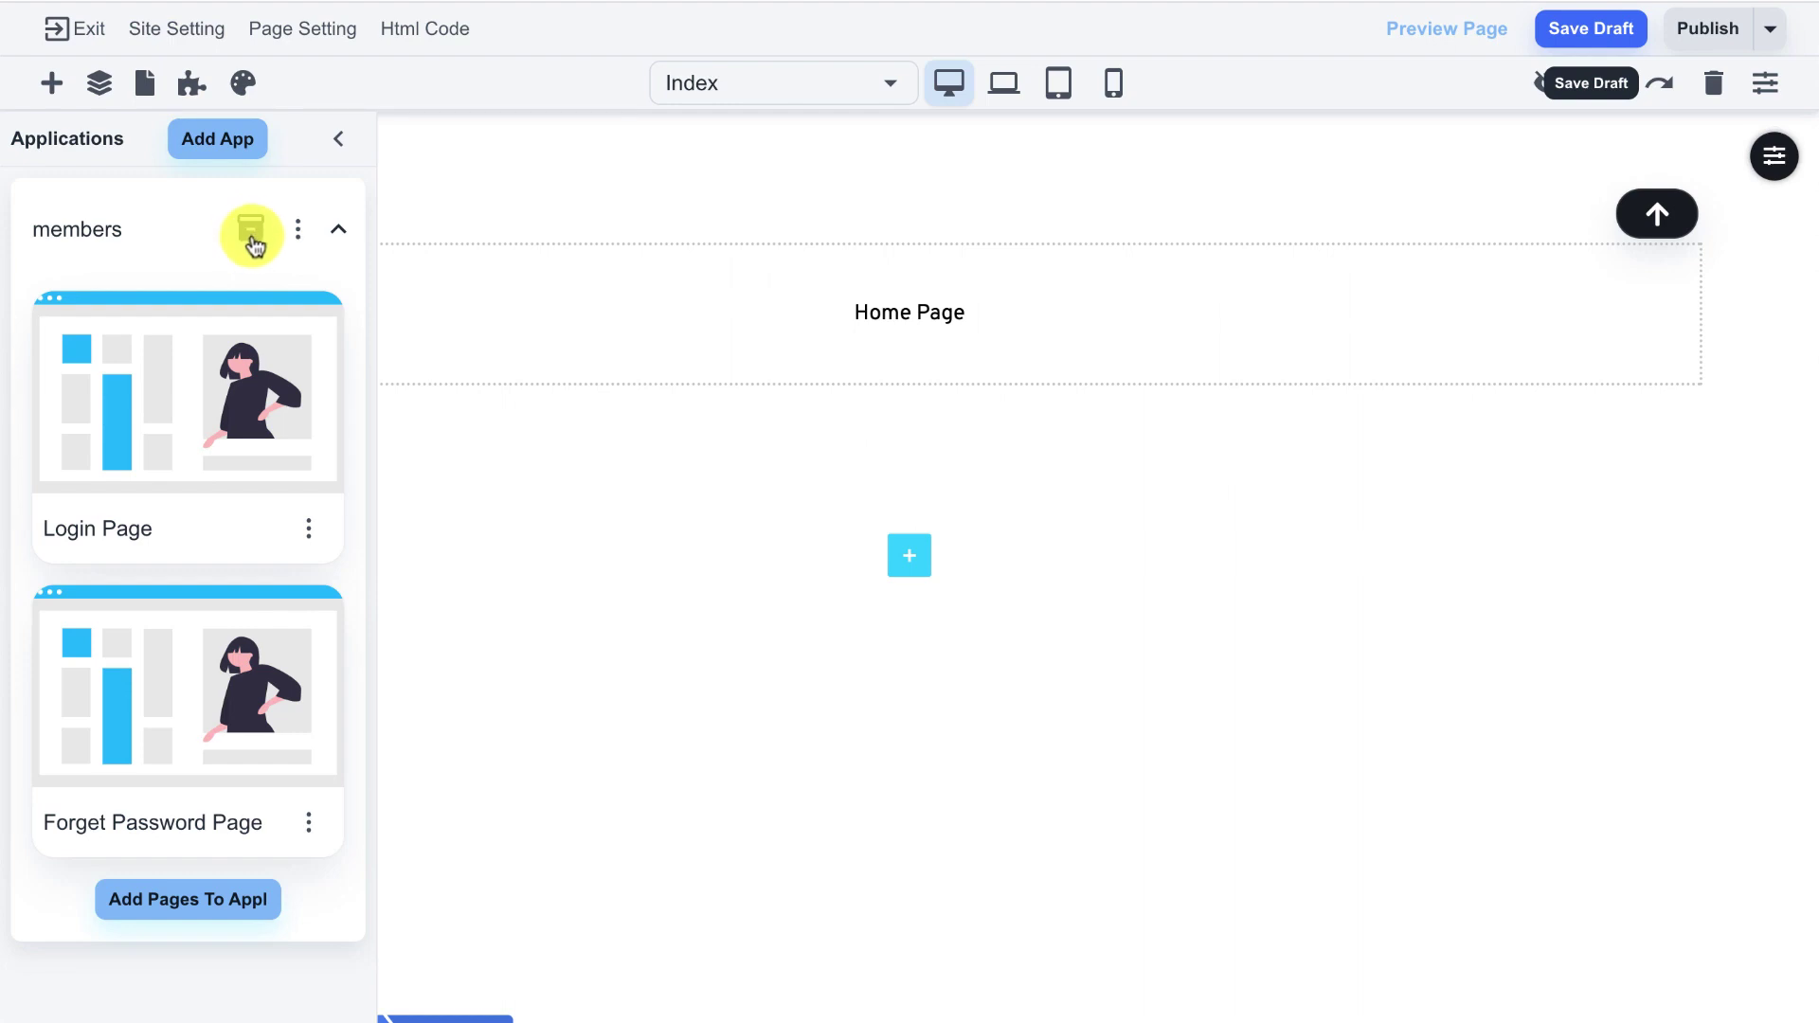
pyautogui.click(252, 237)
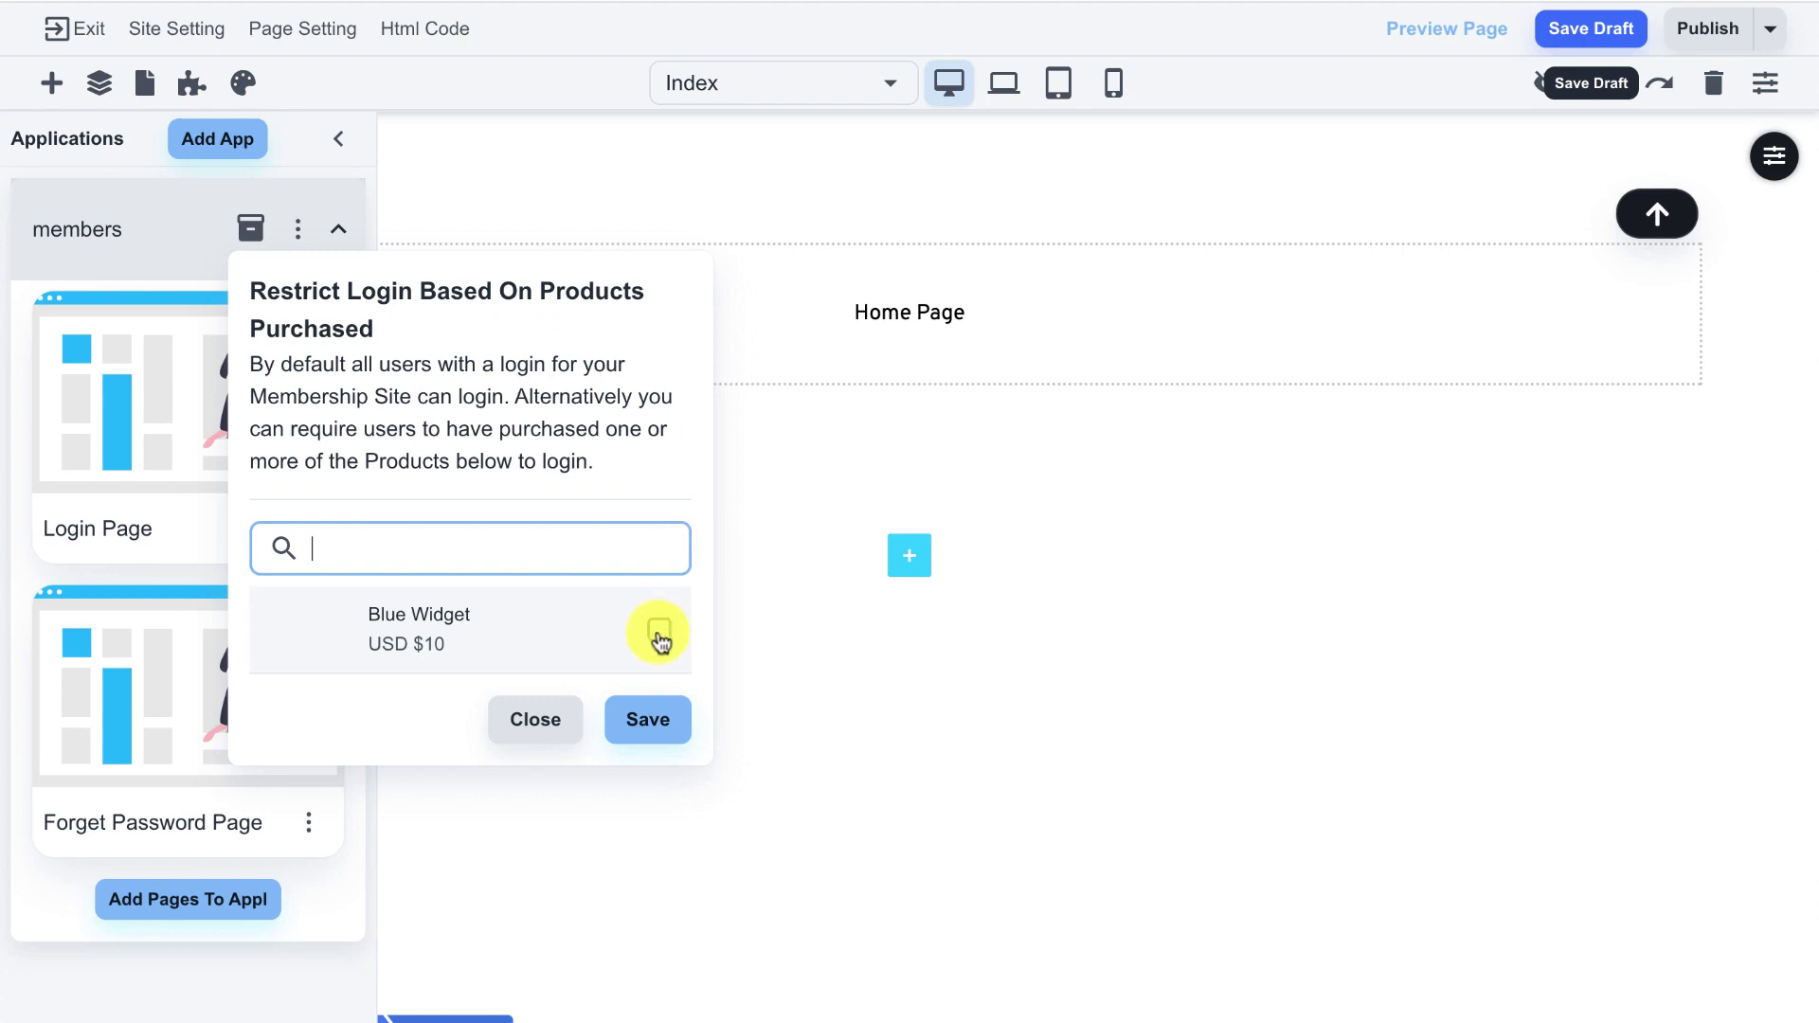
pyautogui.click(660, 637)
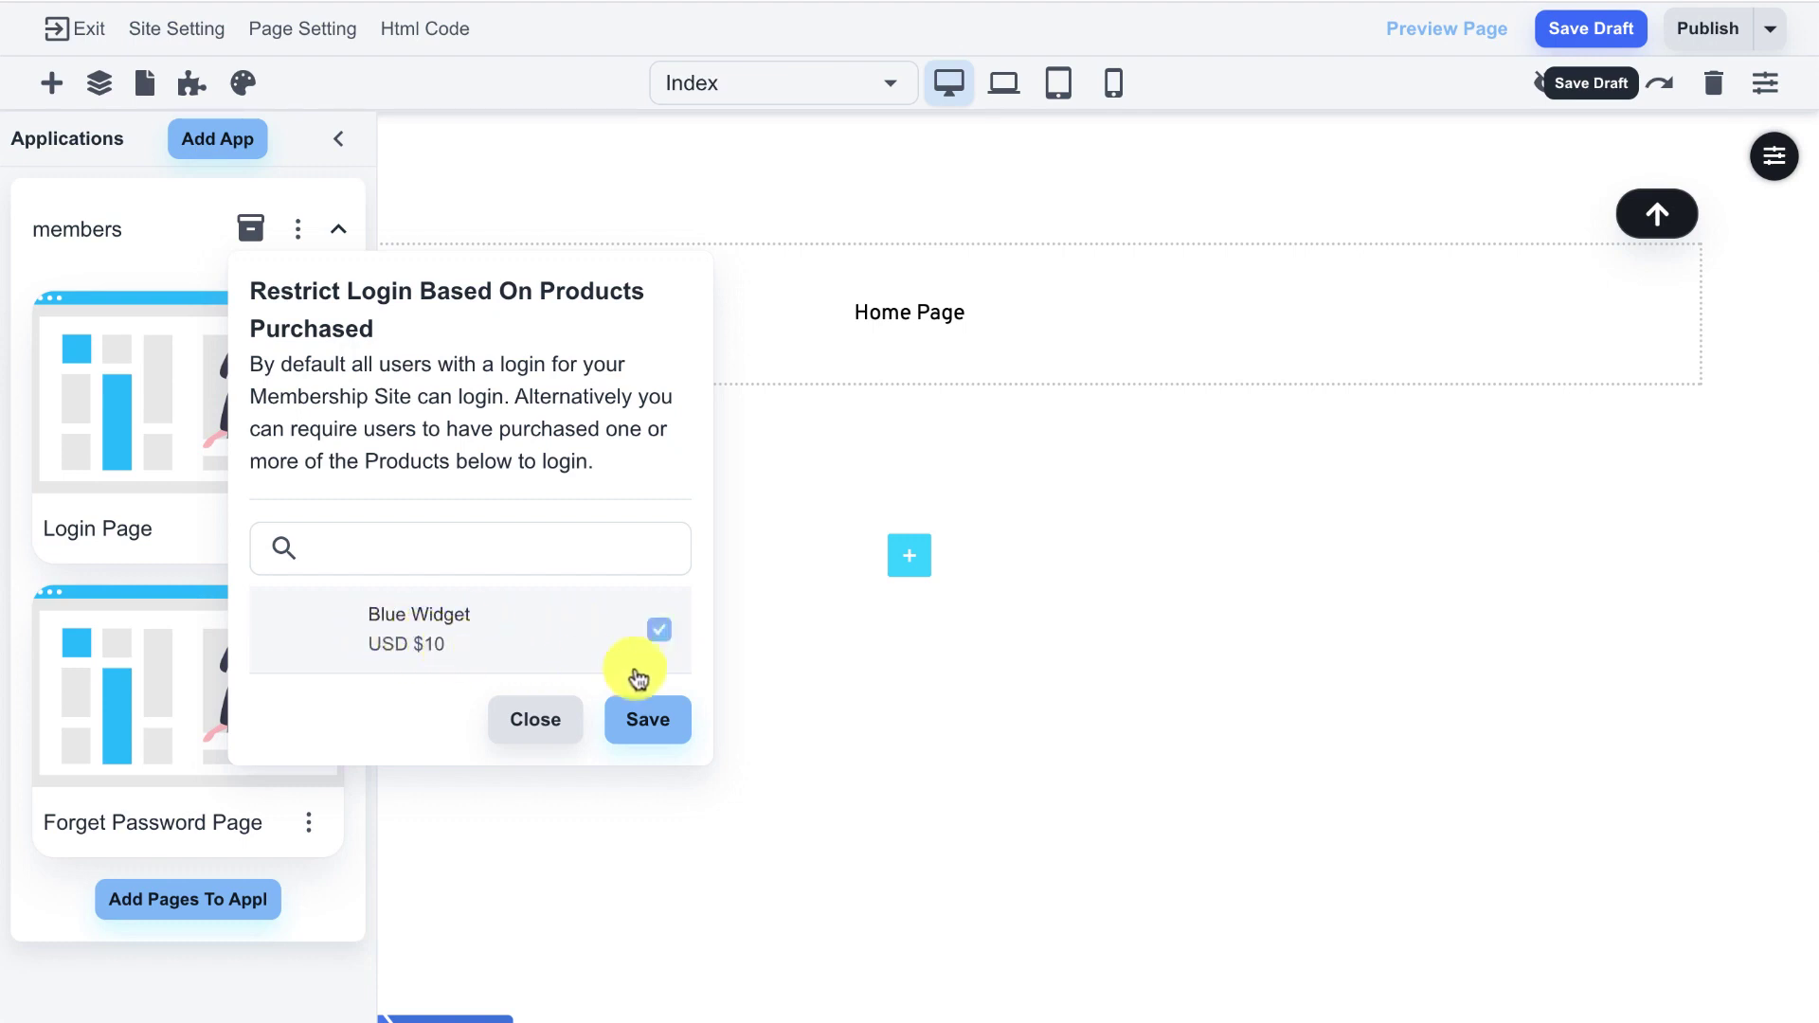
pyautogui.click(660, 634)
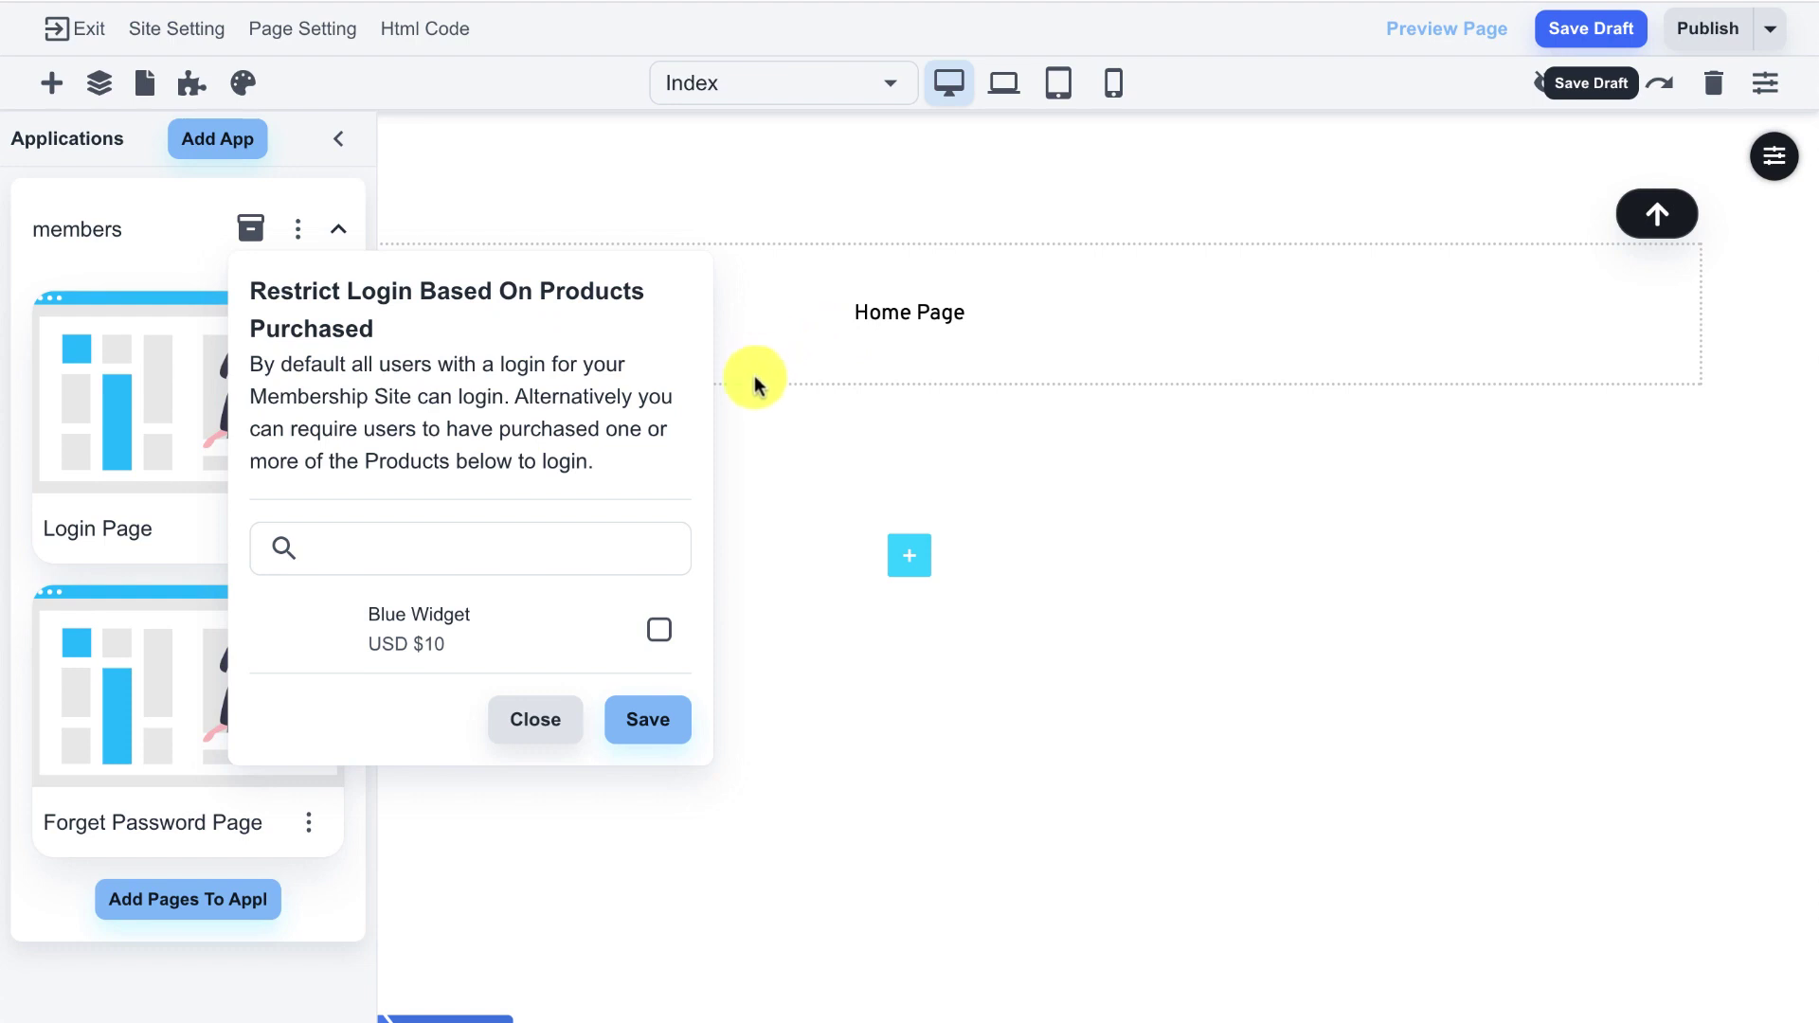
pyautogui.click(547, 731)
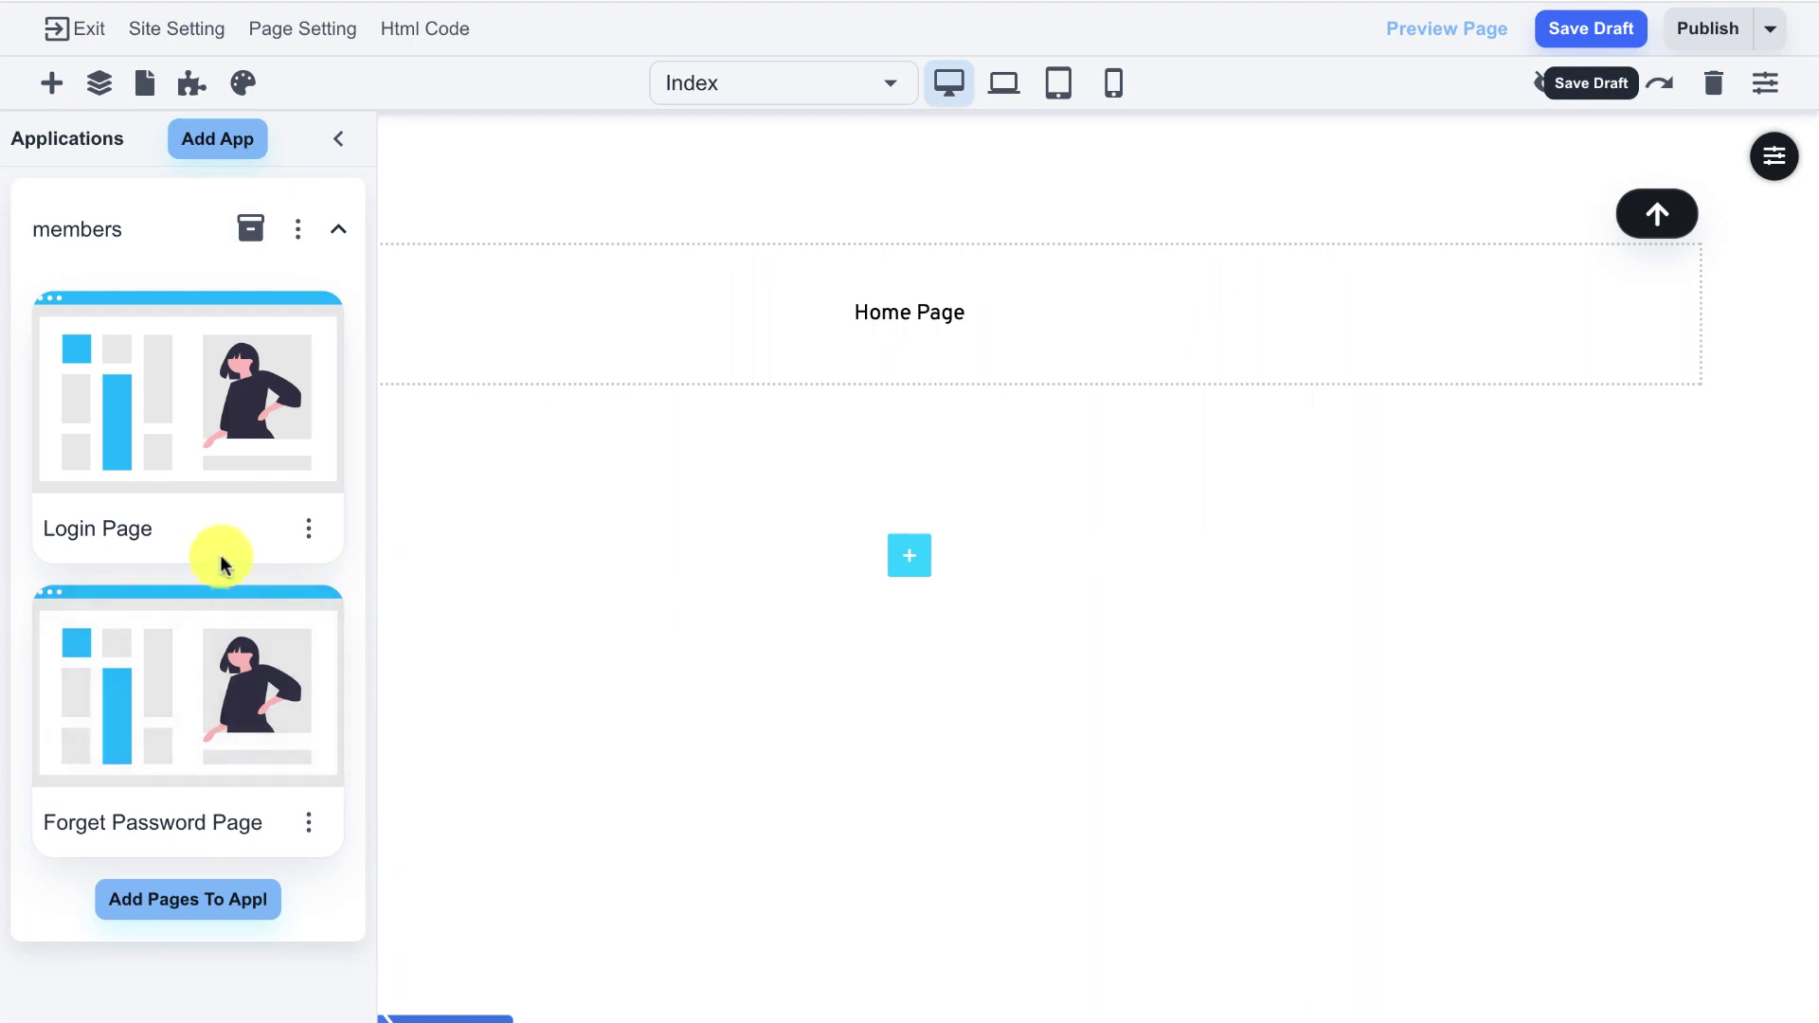
# - Add a new blank page whose heading text reads 'Paid Access Page'
pyautogui.click(146, 87)
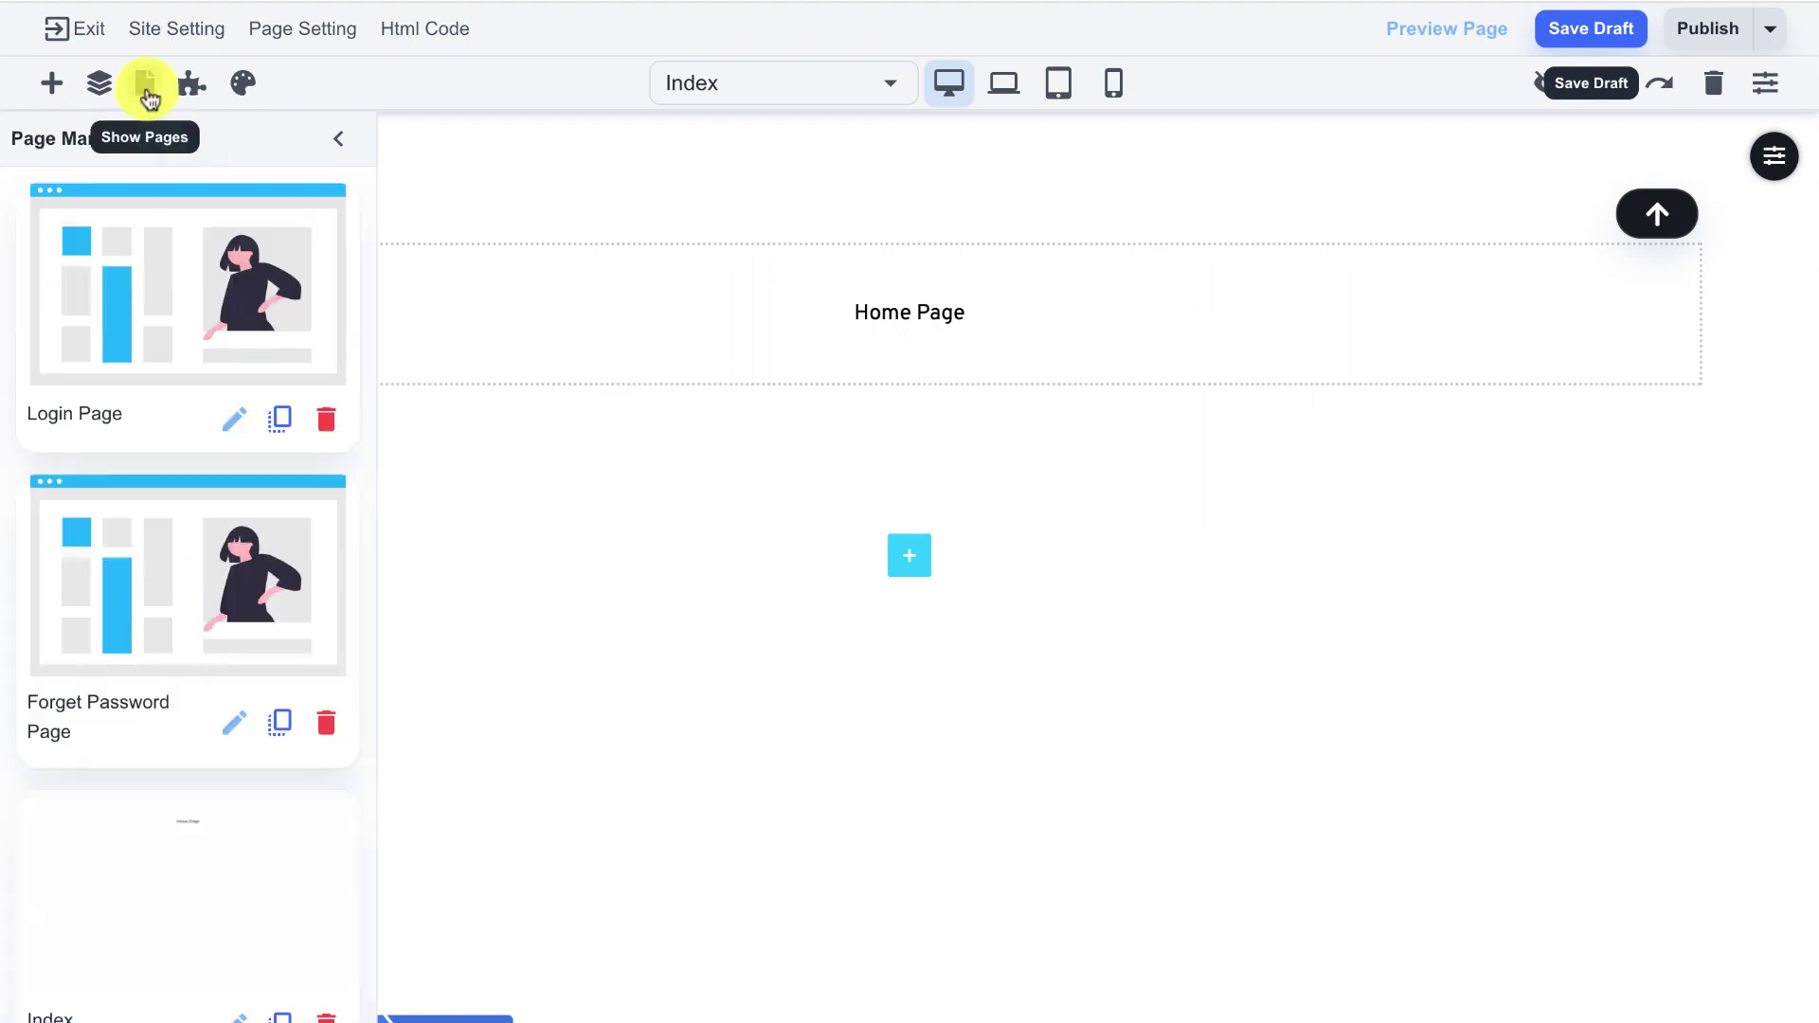
pyautogui.scroll(-1, 194, 611)
pyautogui.scroll(-1, 192, 609)
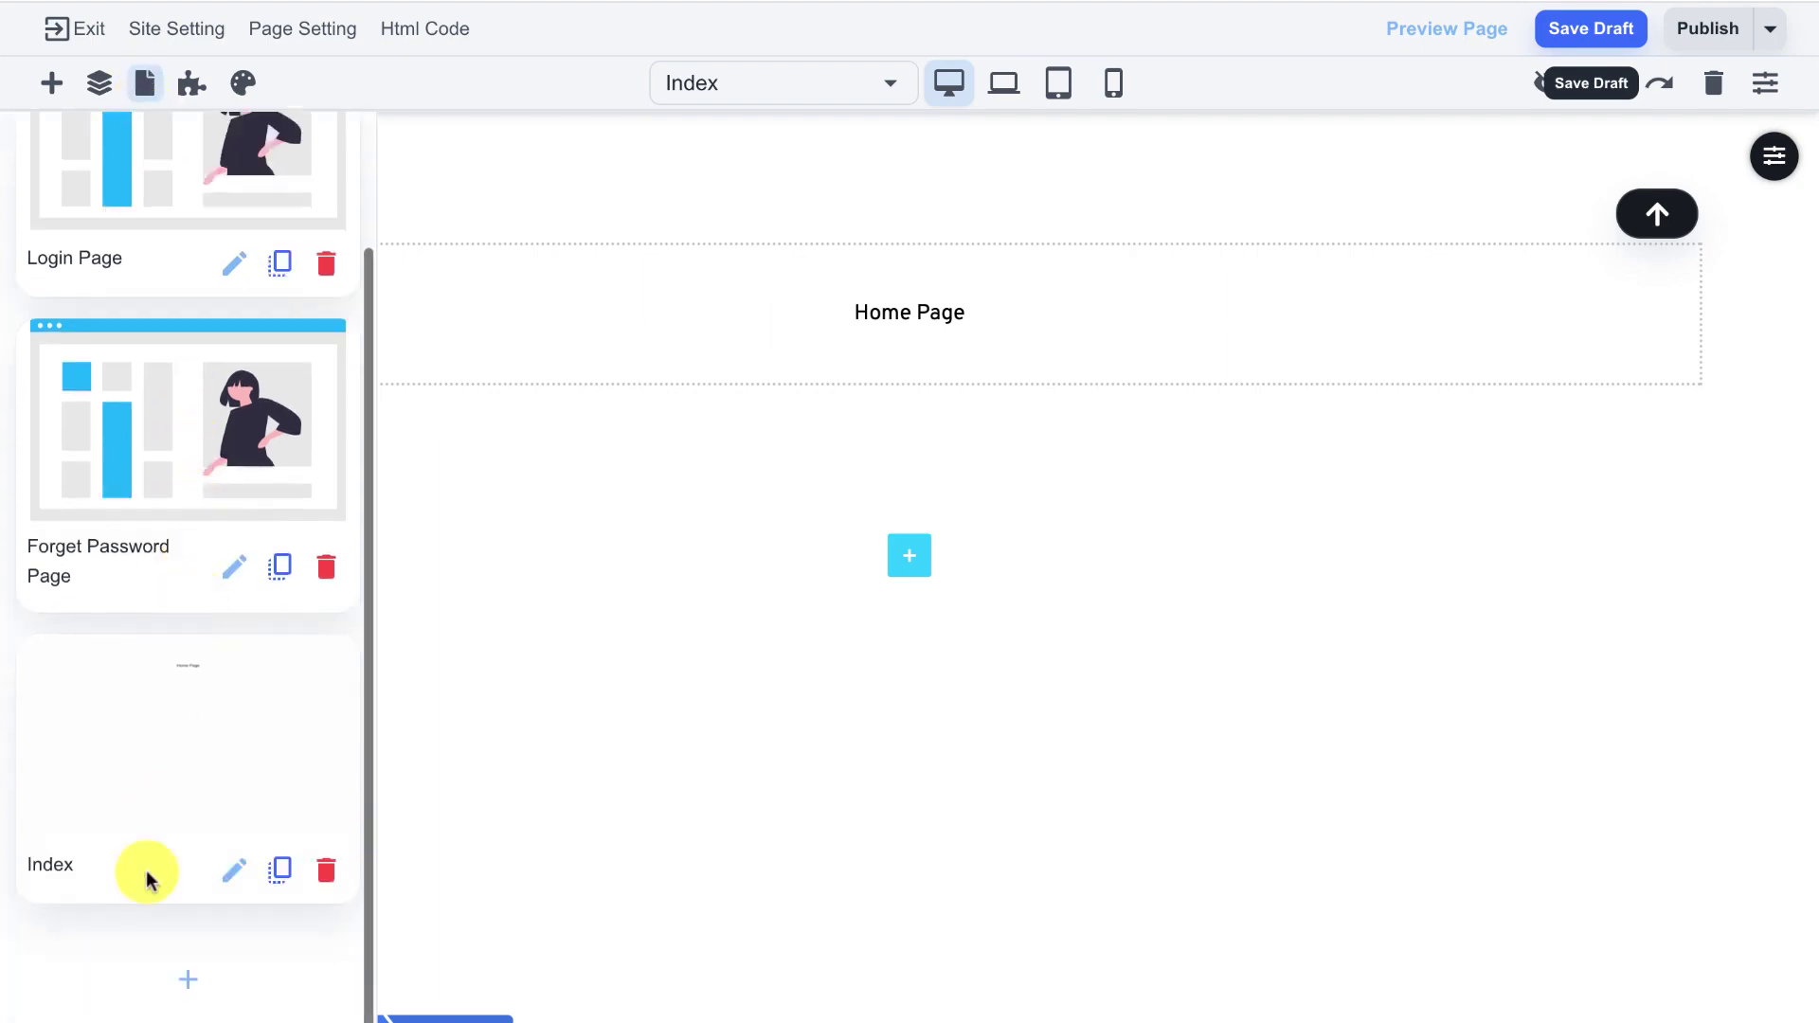
pyautogui.click(183, 979)
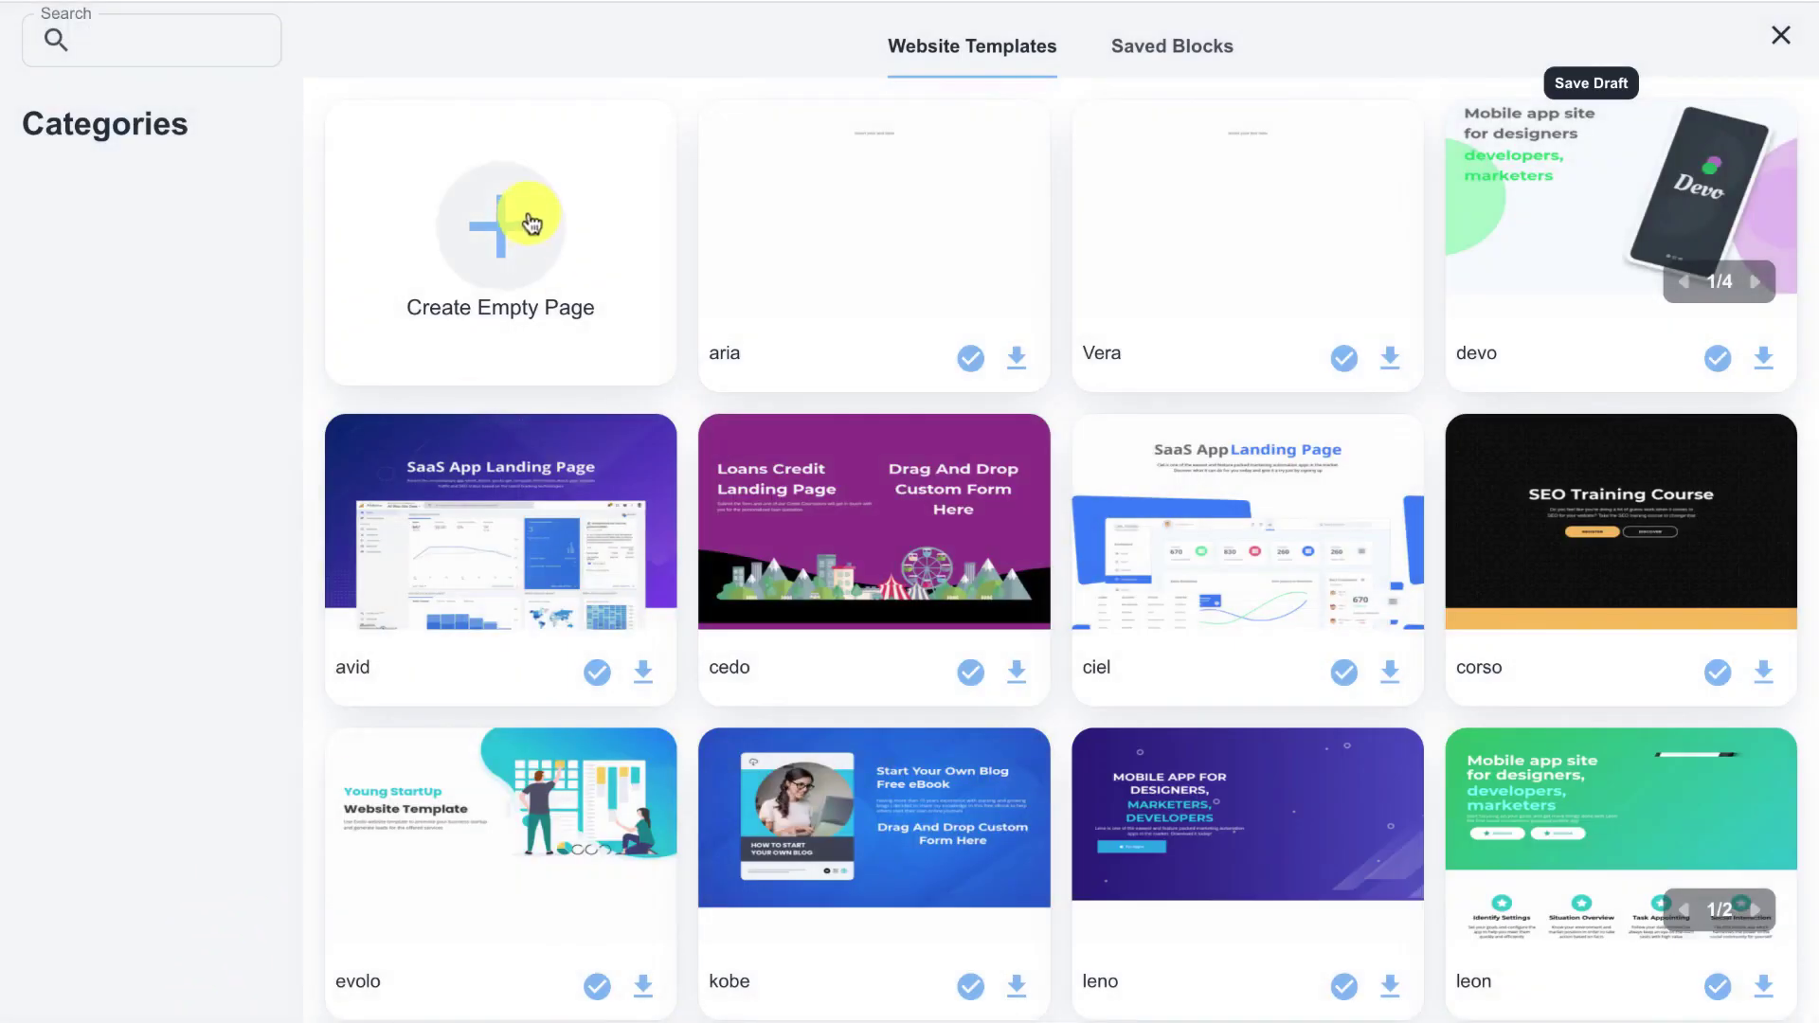
pyautogui.click(528, 214)
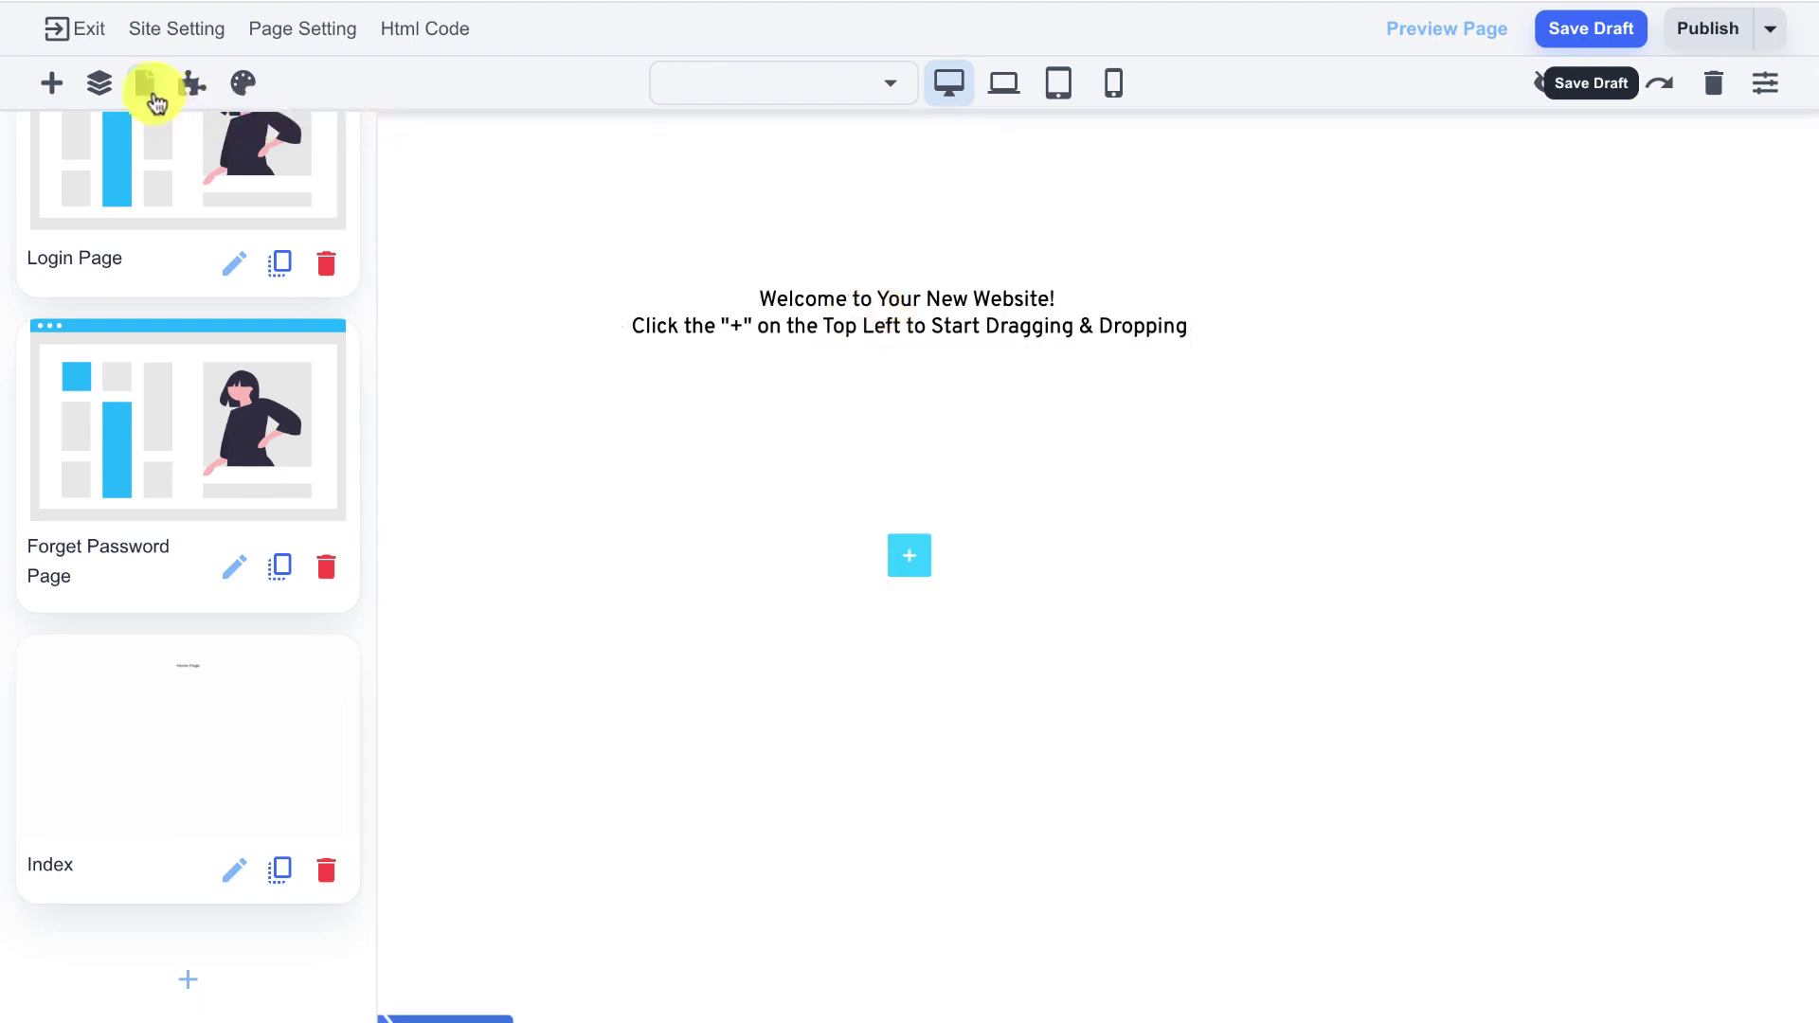
pyautogui.click(145, 83)
pyautogui.click(747, 311)
pyautogui.tripleClick(799, 301)
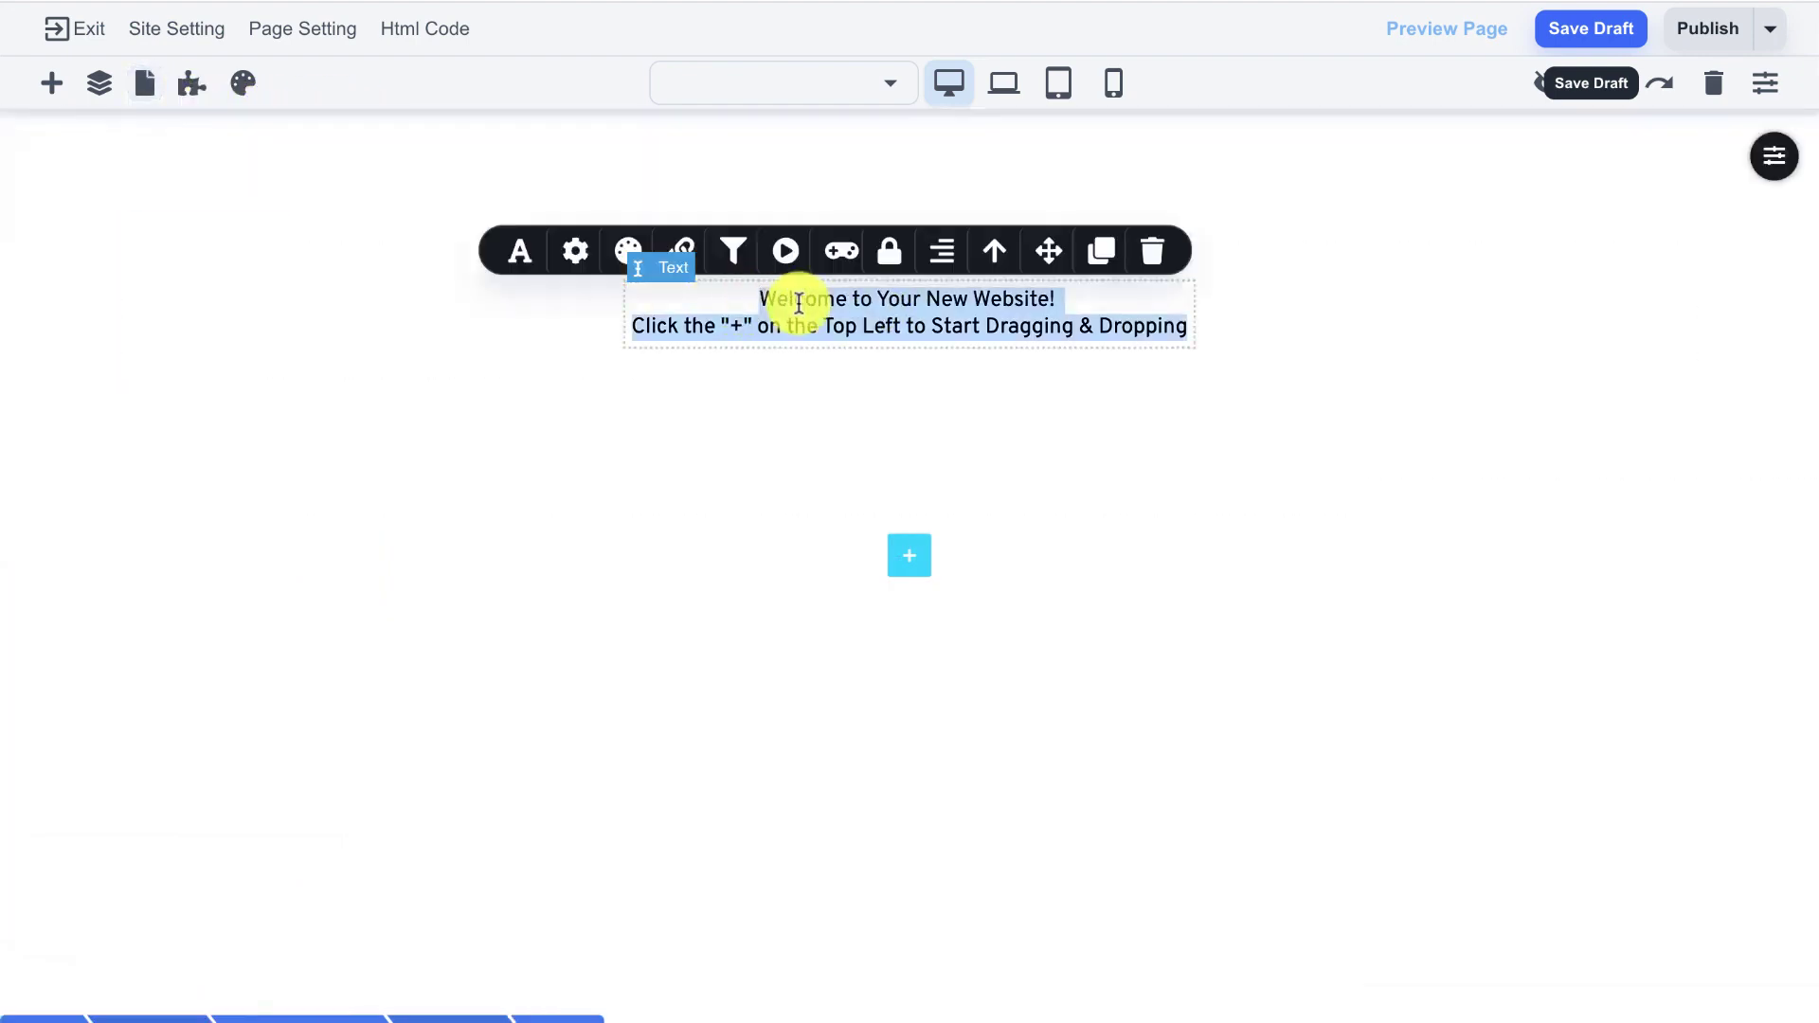
pyautogui.write('Paid')
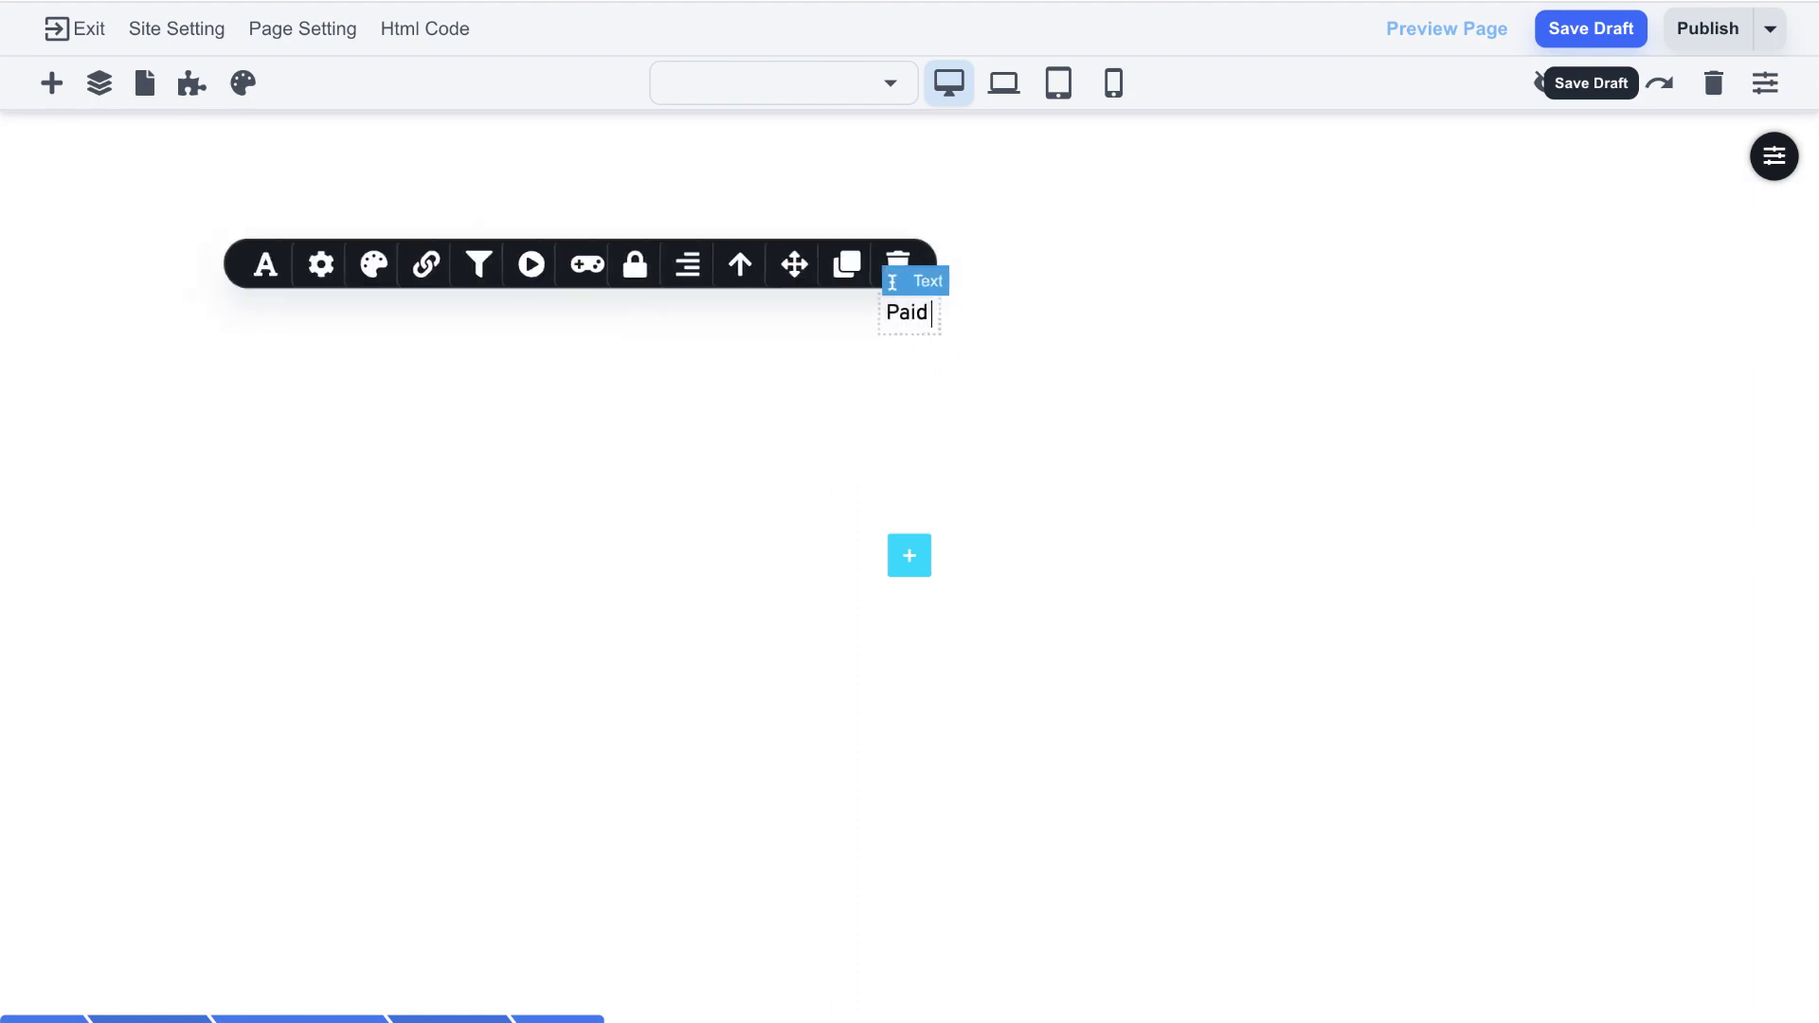
pyautogui.write(' Access Page')
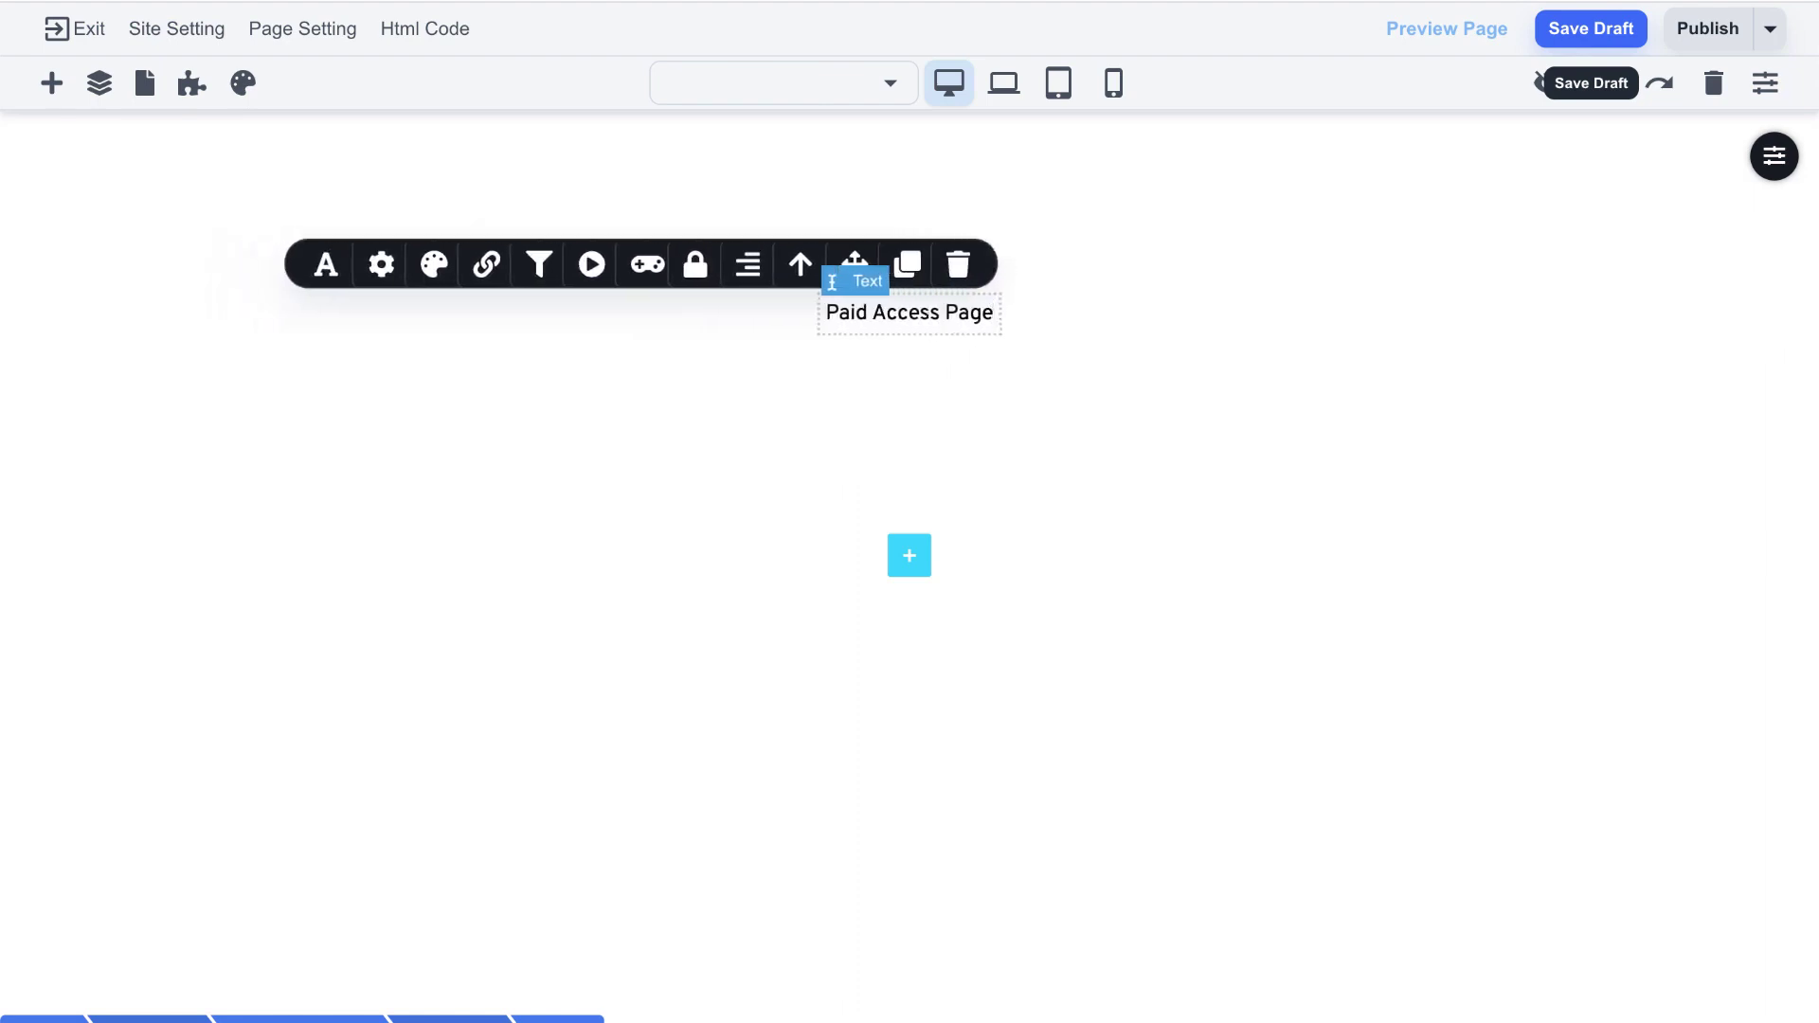
pyautogui.click(1421, 338)
# - Give the heading section a light green C0EABE background and taller top and bottom padding
pyautogui.moveTo(1764, 182)
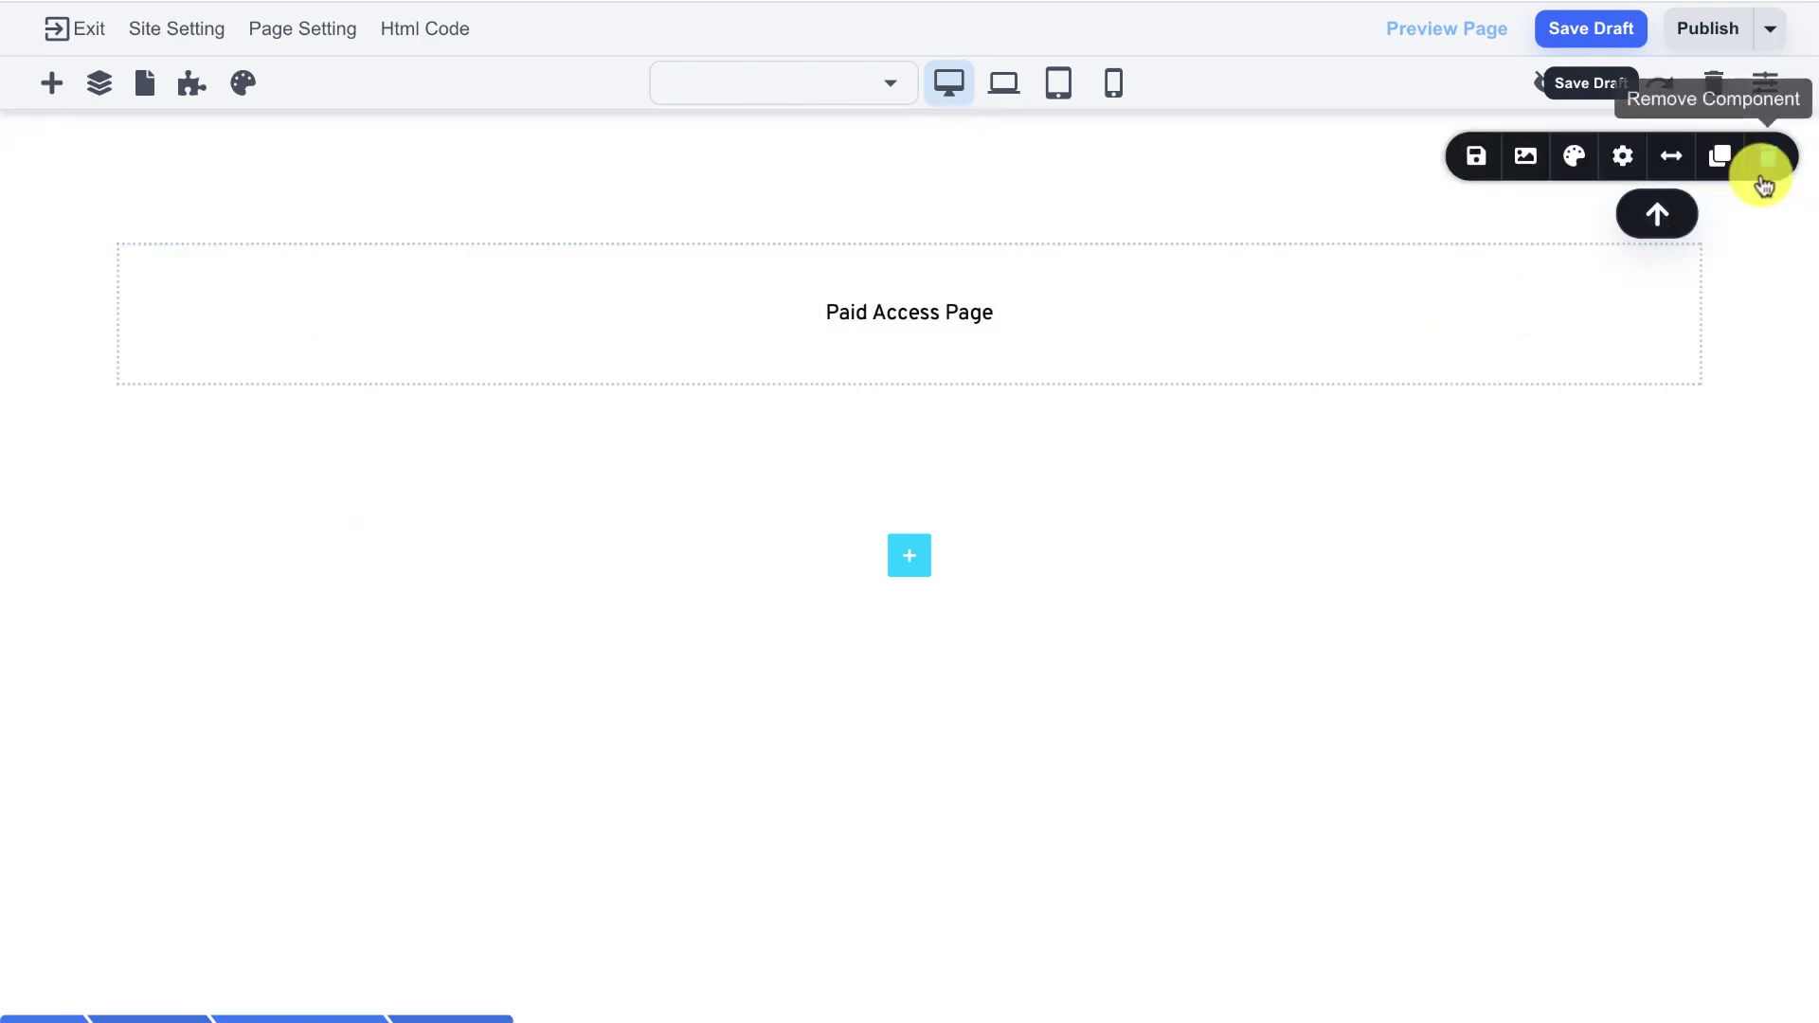
pyautogui.click(1570, 157)
pyautogui.click(1535, 479)
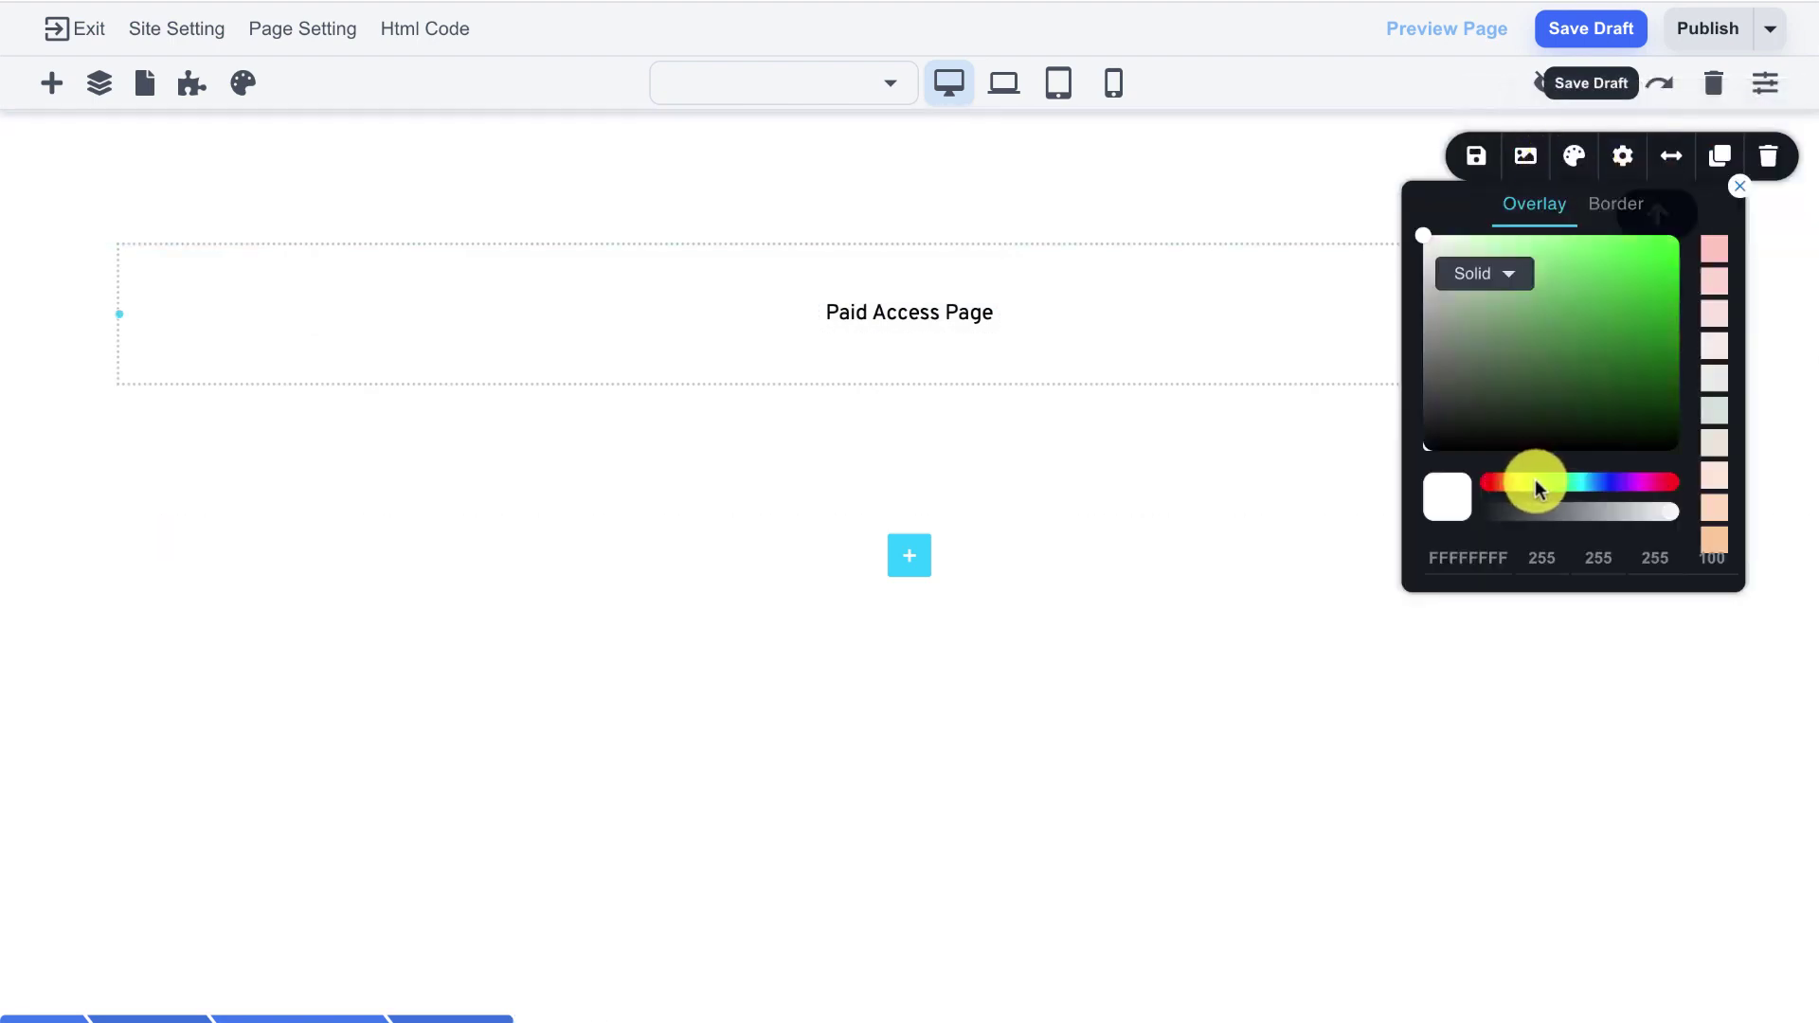
pyautogui.moveTo(1501, 308); pyautogui.dragTo(1472, 247)
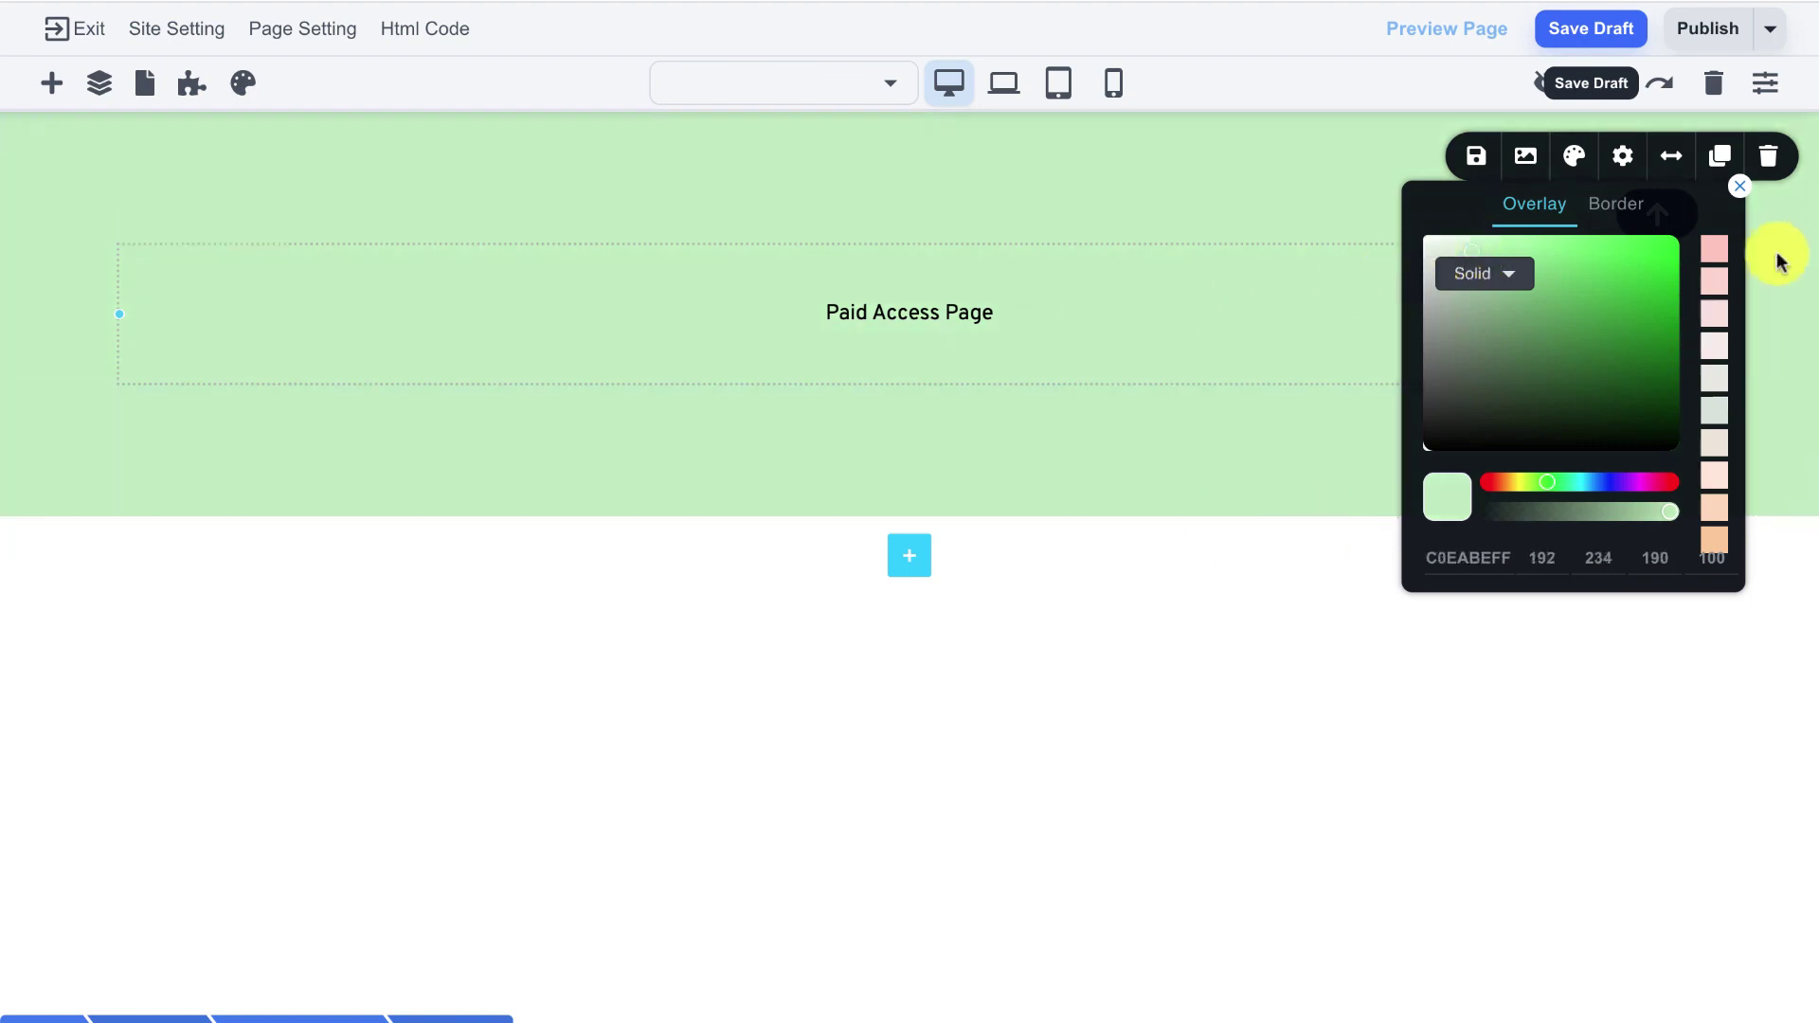
pyautogui.click(1739, 185)
pyautogui.moveTo(1067, 203); pyautogui.dragTo(1055, 309)
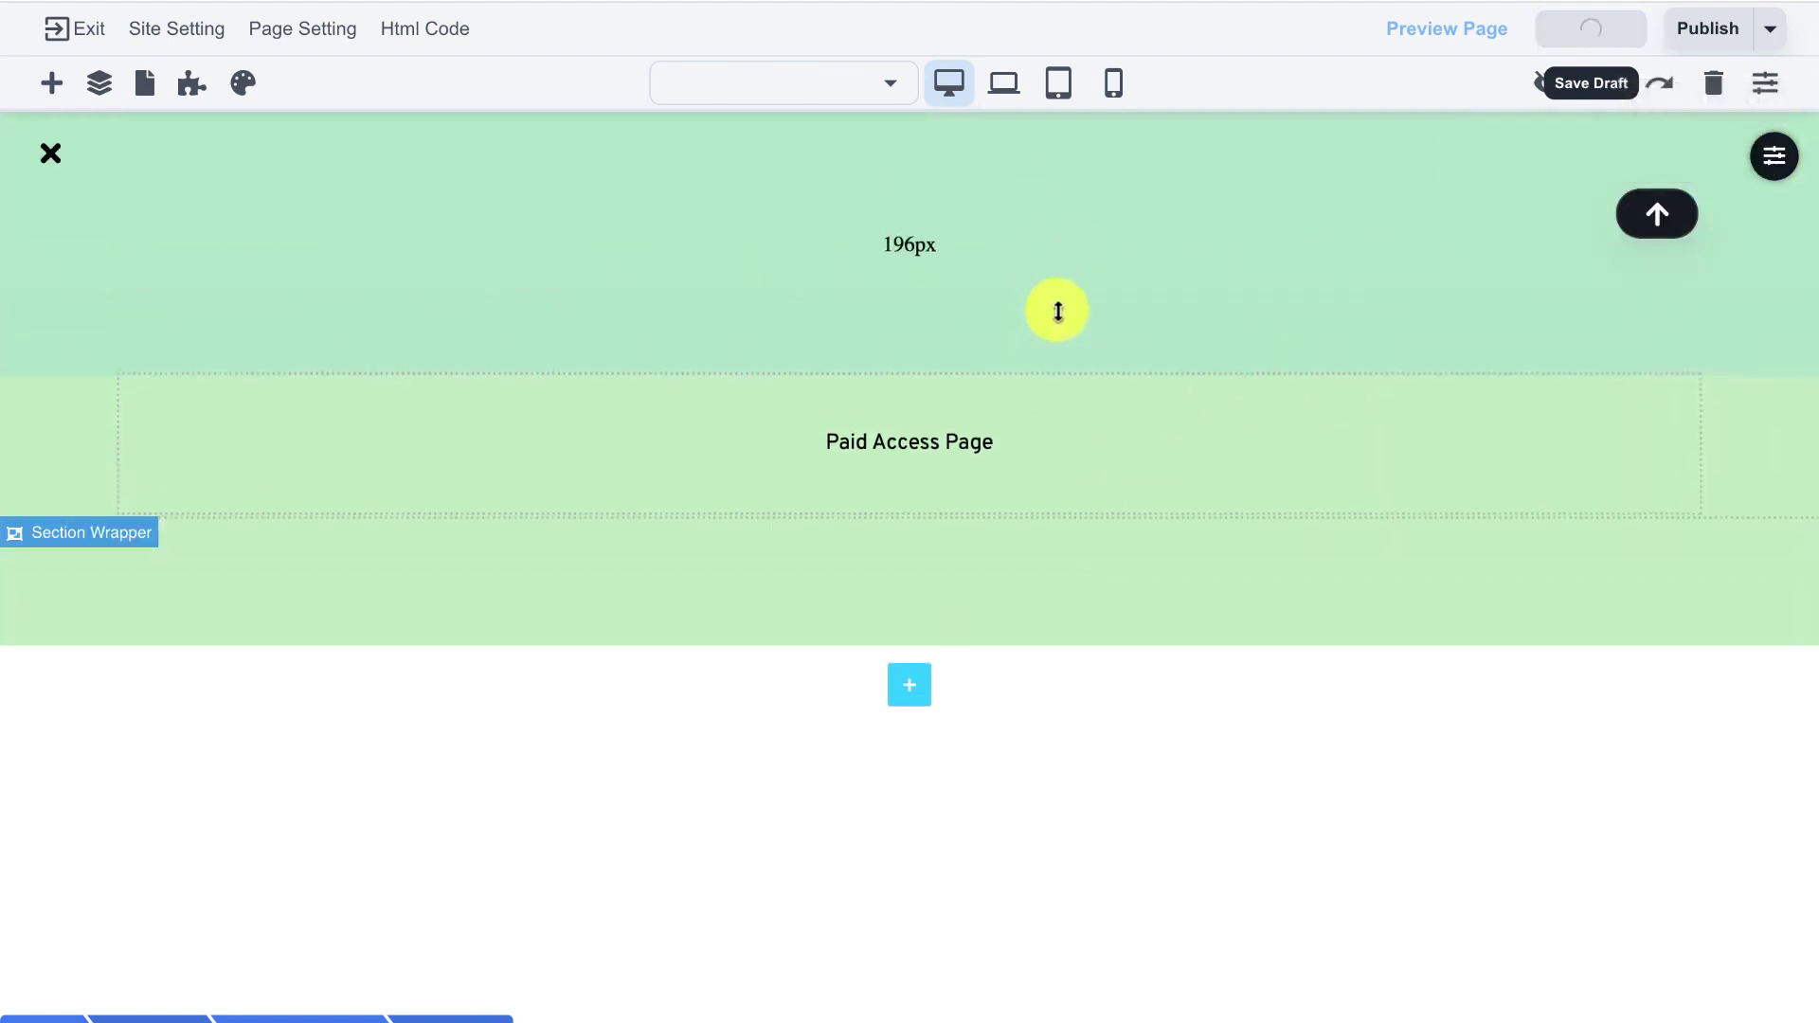
pyautogui.moveTo(1100, 572); pyautogui.dragTo(1071, 629)
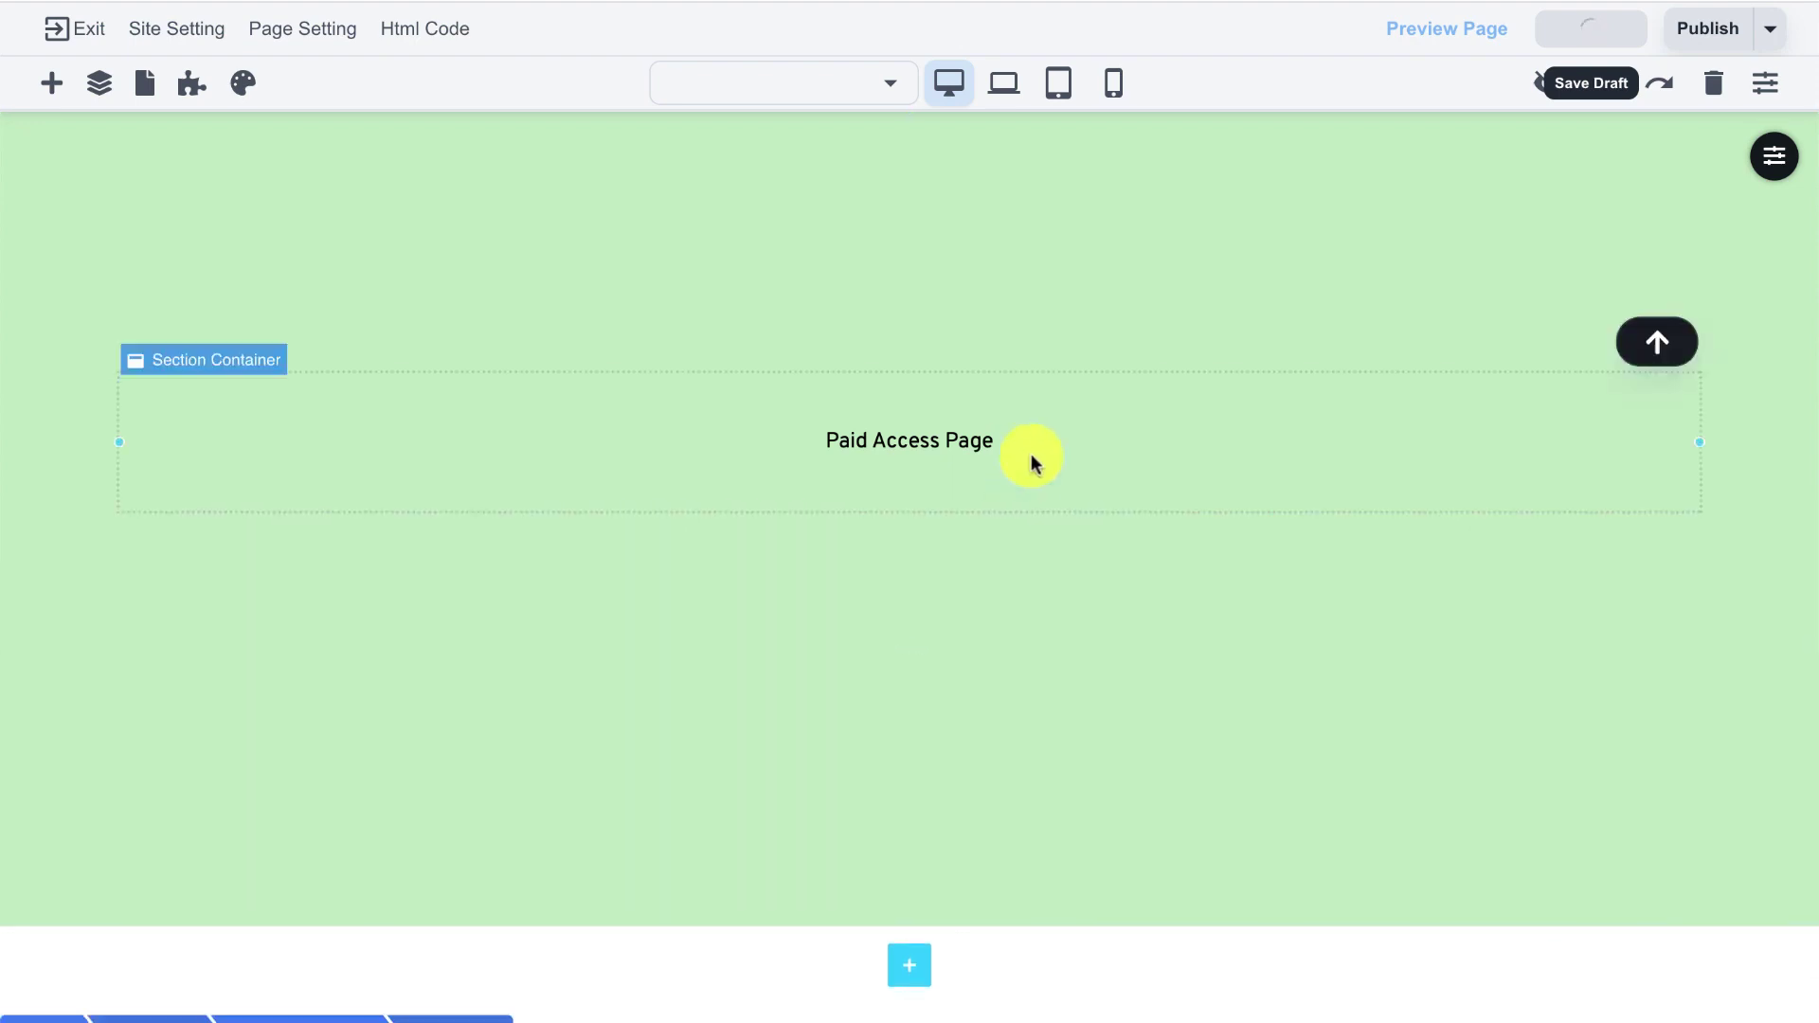
# - In Page Setting, set the page name to 'Paid Access Page' and the slug to 'paid'
pyautogui.click(294, 43)
pyautogui.moveTo(467, 114); pyautogui.dragTo(236, 89)
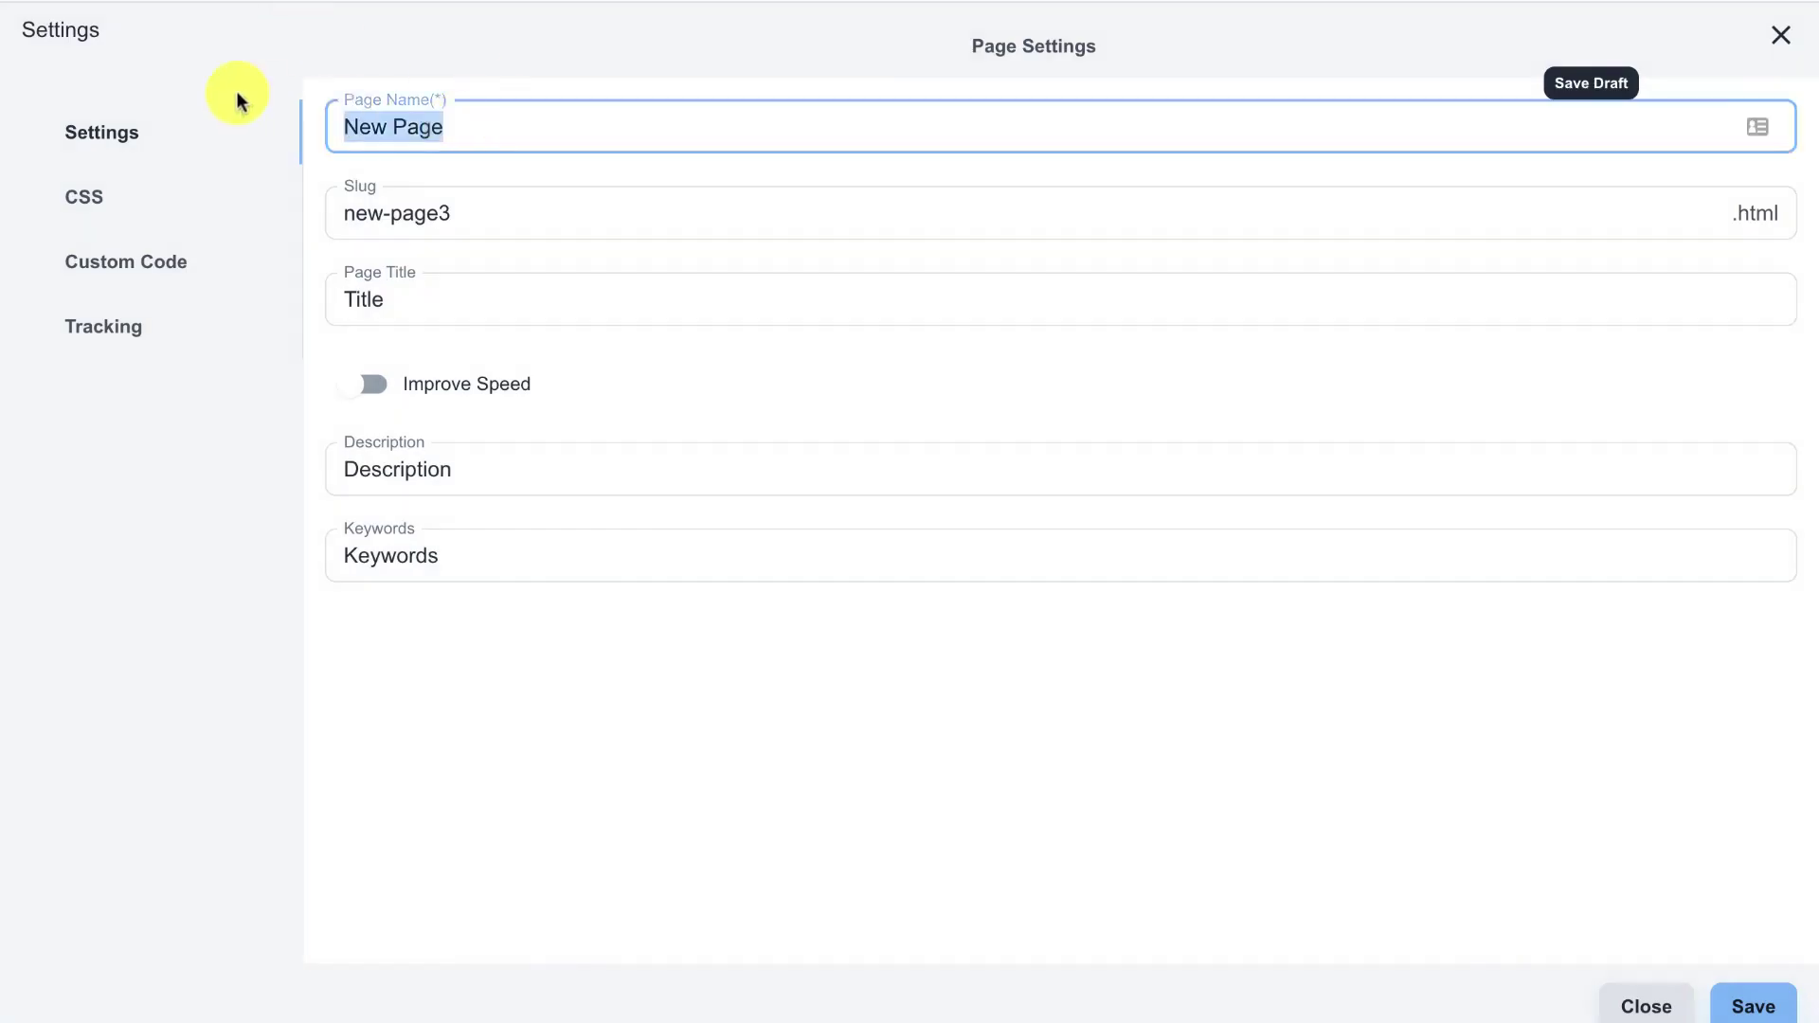
pyautogui.write('pa')
pyautogui.press('BackSpace')
pyautogui.press('BackSpace')
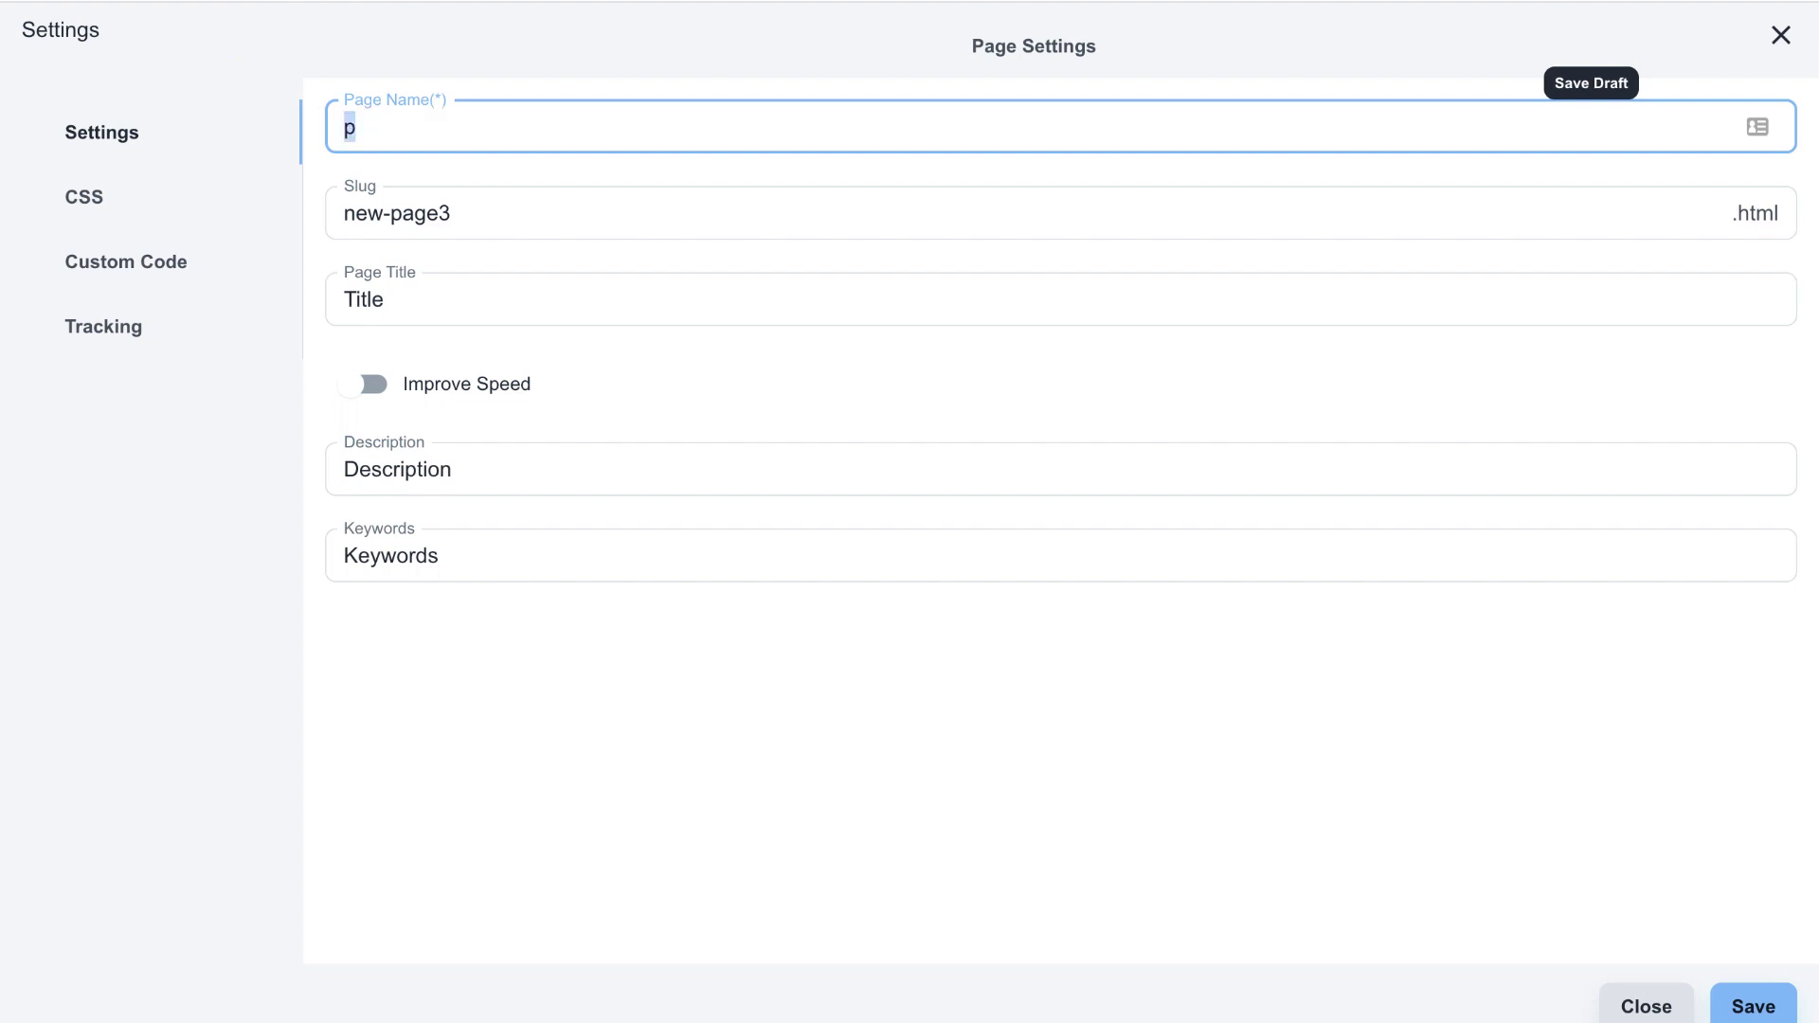
pyautogui.write('Paid Access Page')
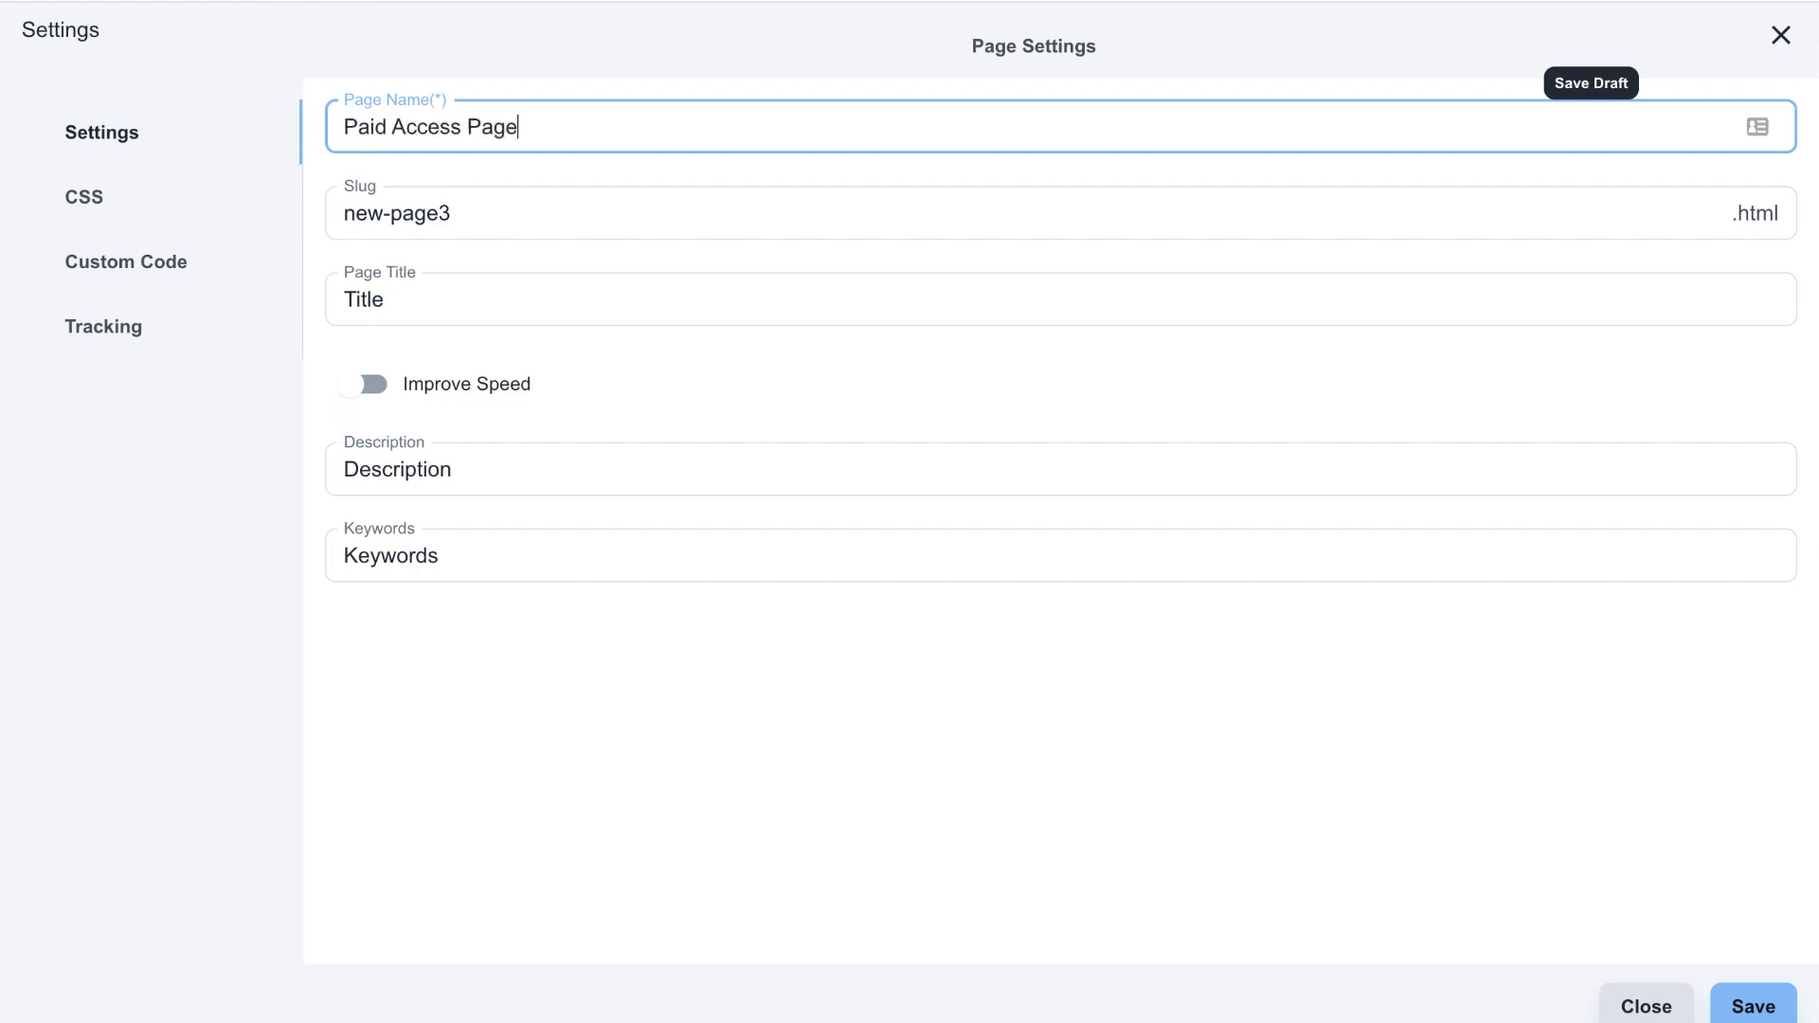
pyautogui.hotkey('ctrl', 'a')
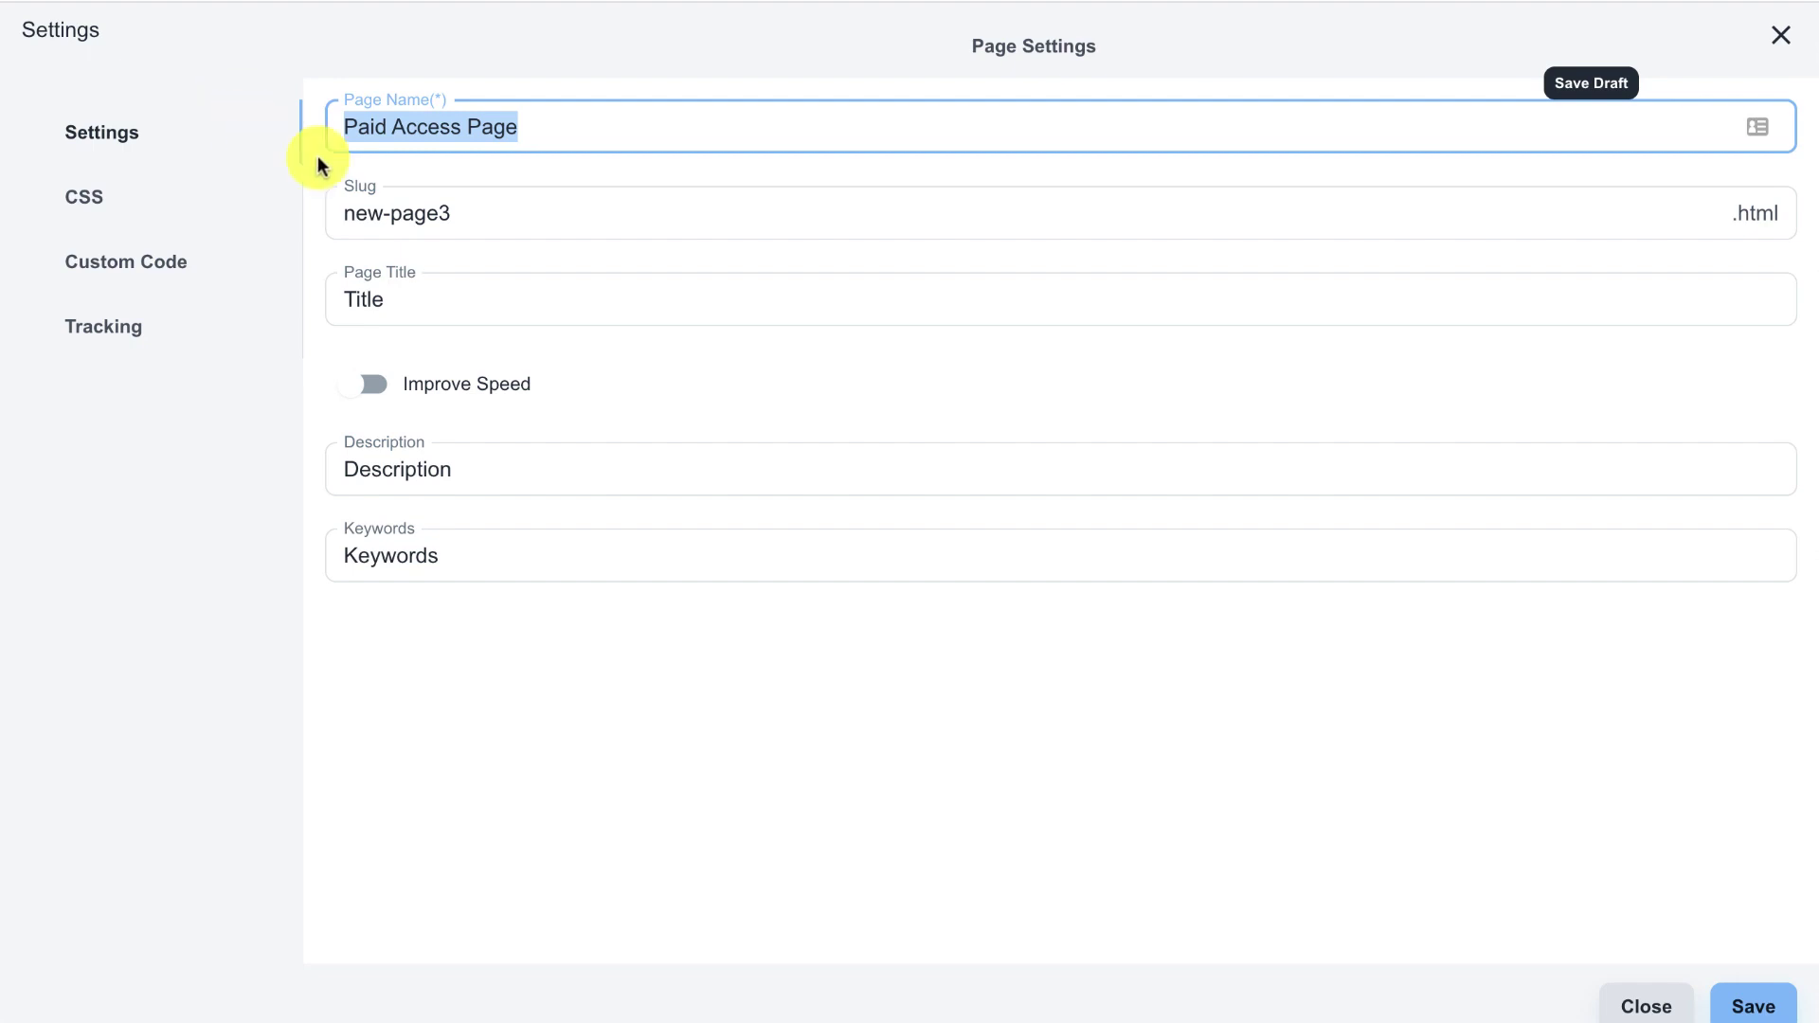
pyautogui.click(442, 204)
pyautogui.hotkey('ctrl', 'a')
pyautogui.write('p')
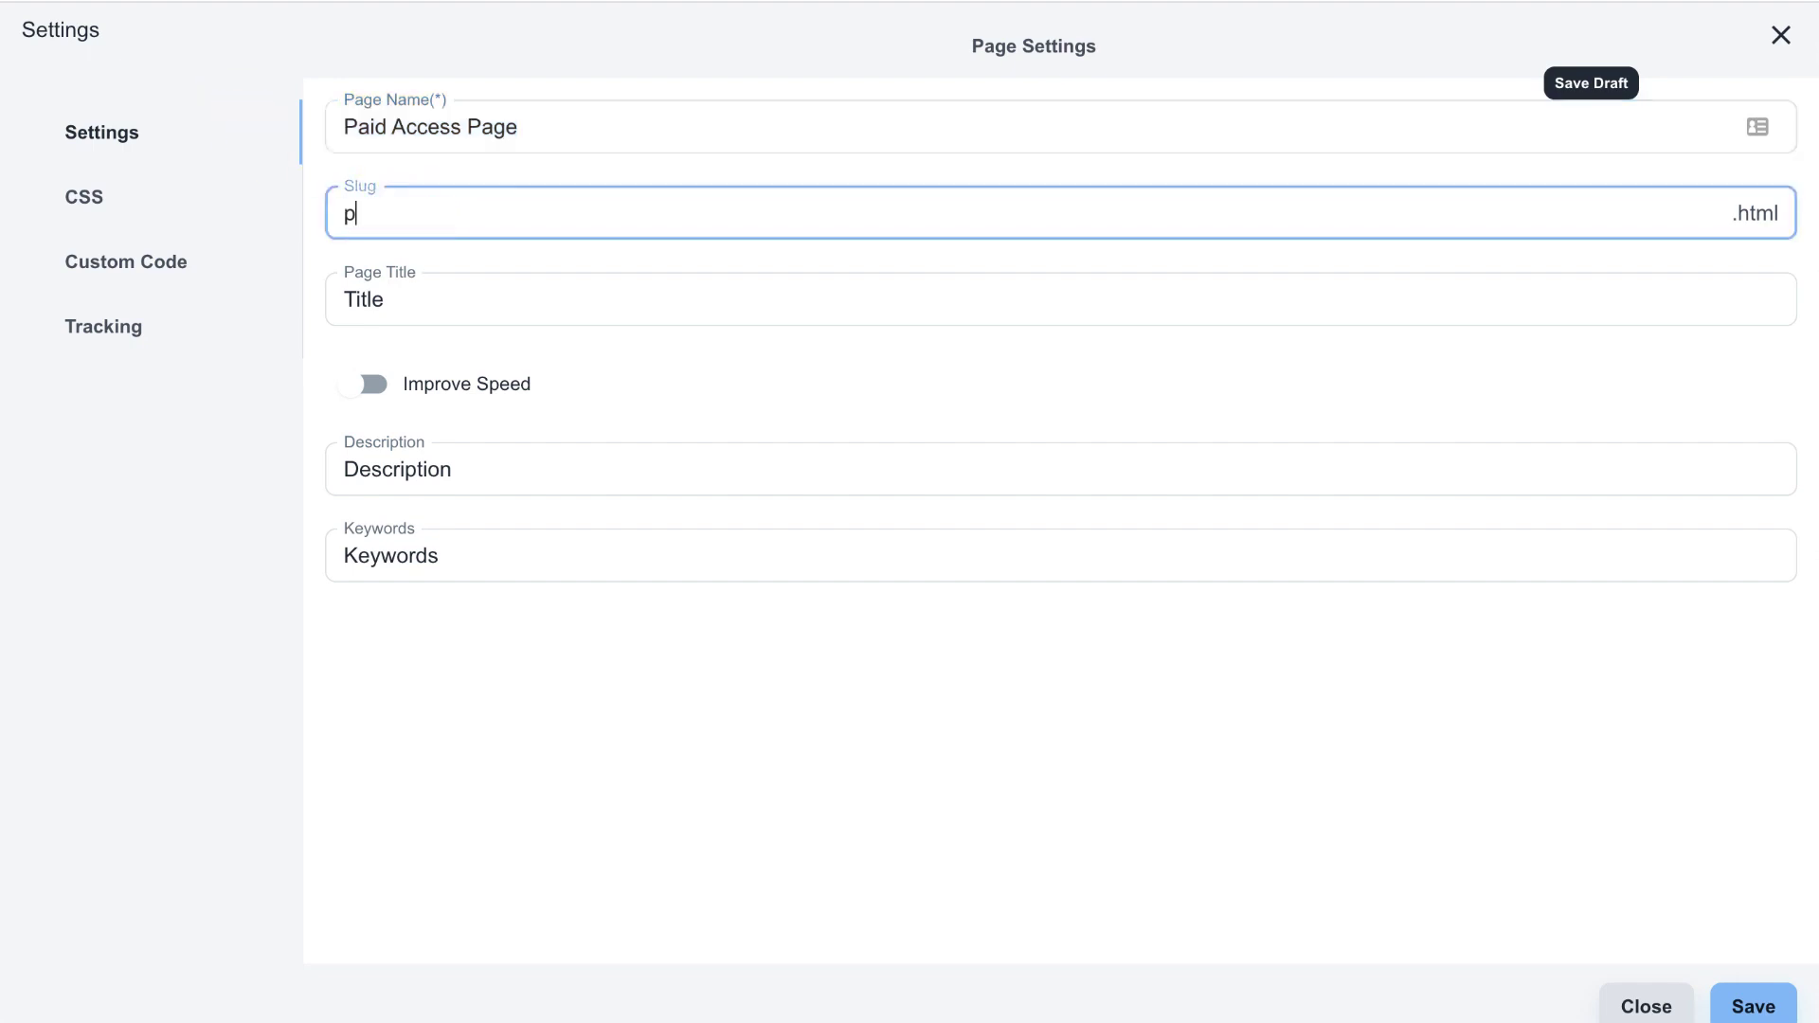
pyautogui.write('aid')
pyautogui.moveTo(349, 213); pyautogui.dragTo(678, 224)
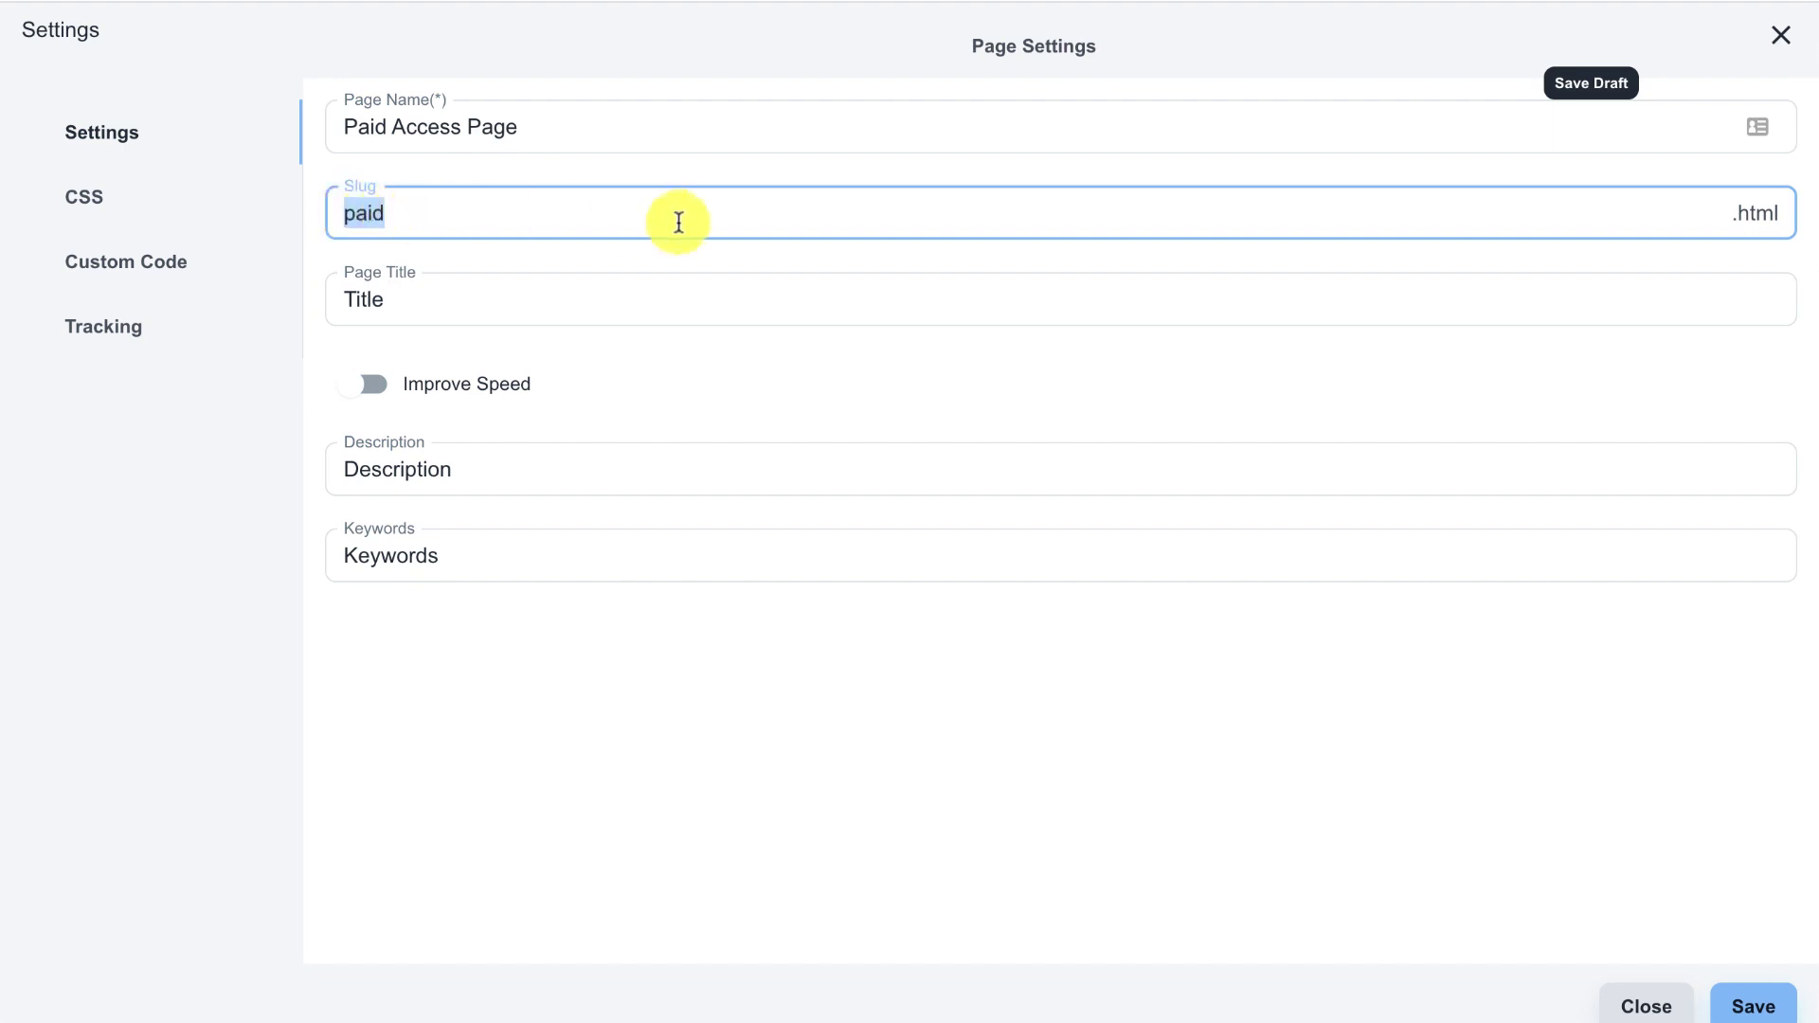
# - Set the page title to 'Paid Page', save the settings, and save a draft
pyautogui.doubleClick(406, 296)
pyautogui.write('Paid')
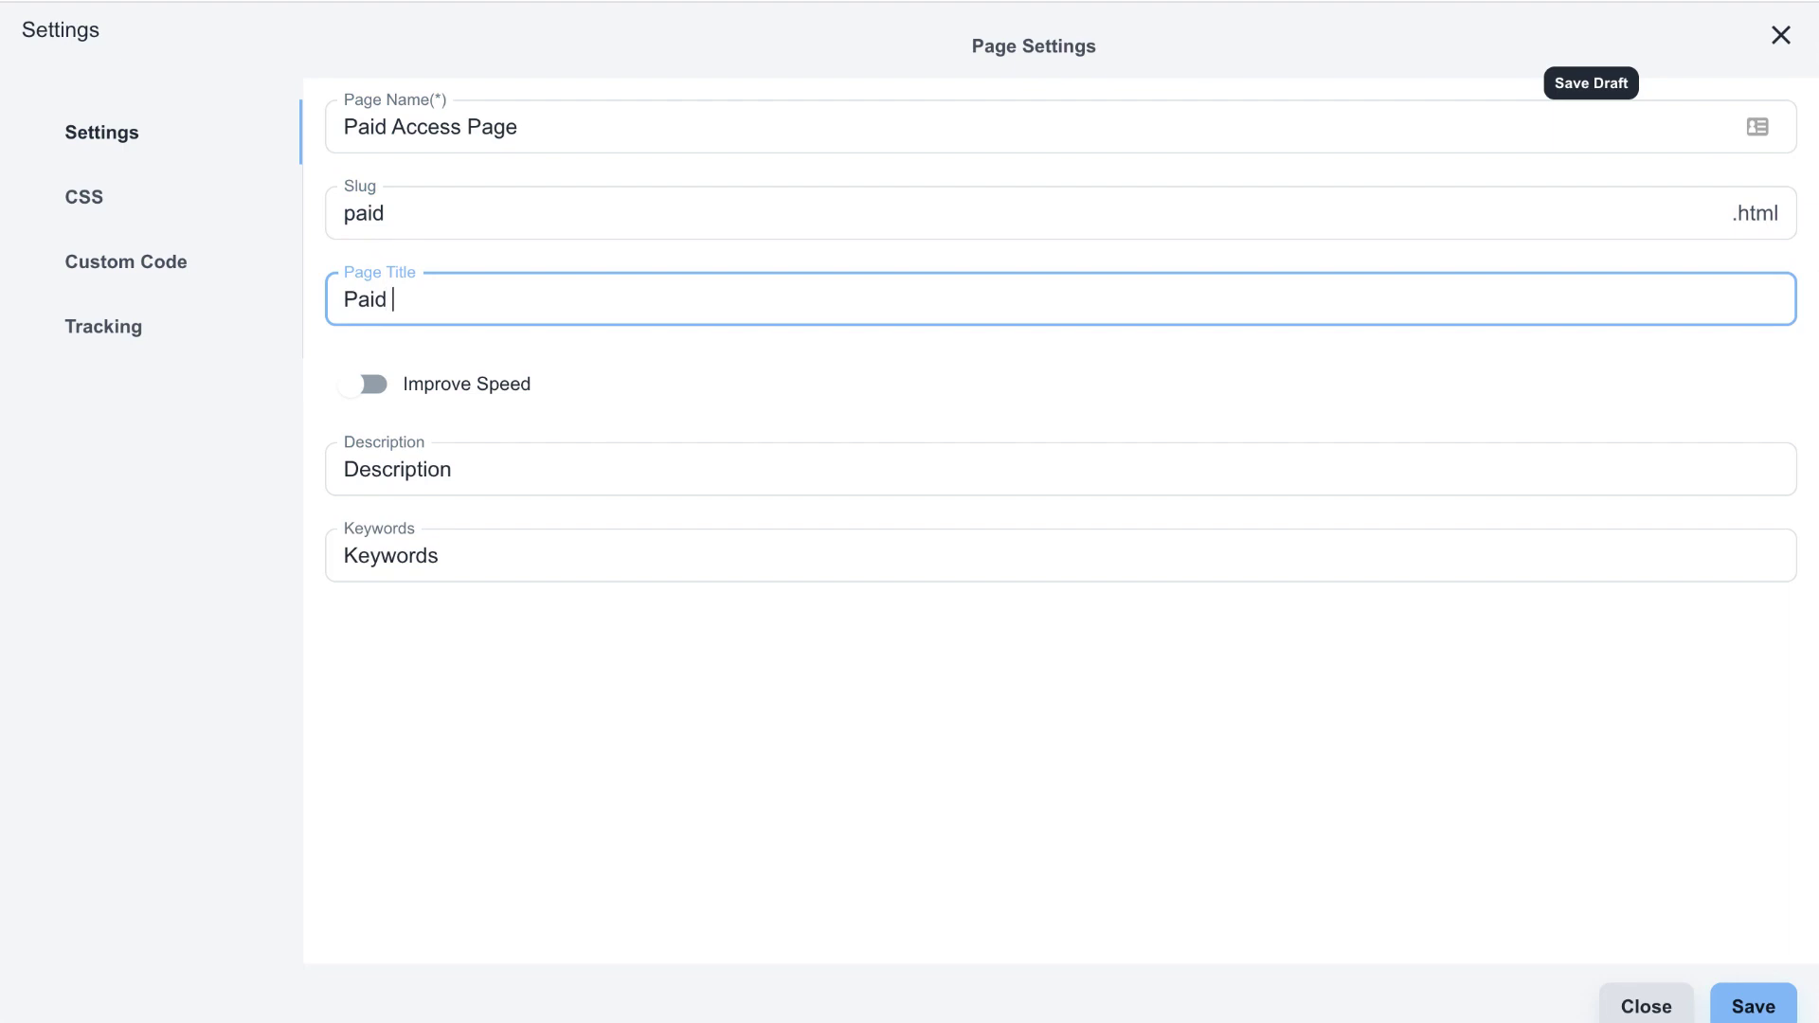
pyautogui.write(' Page')
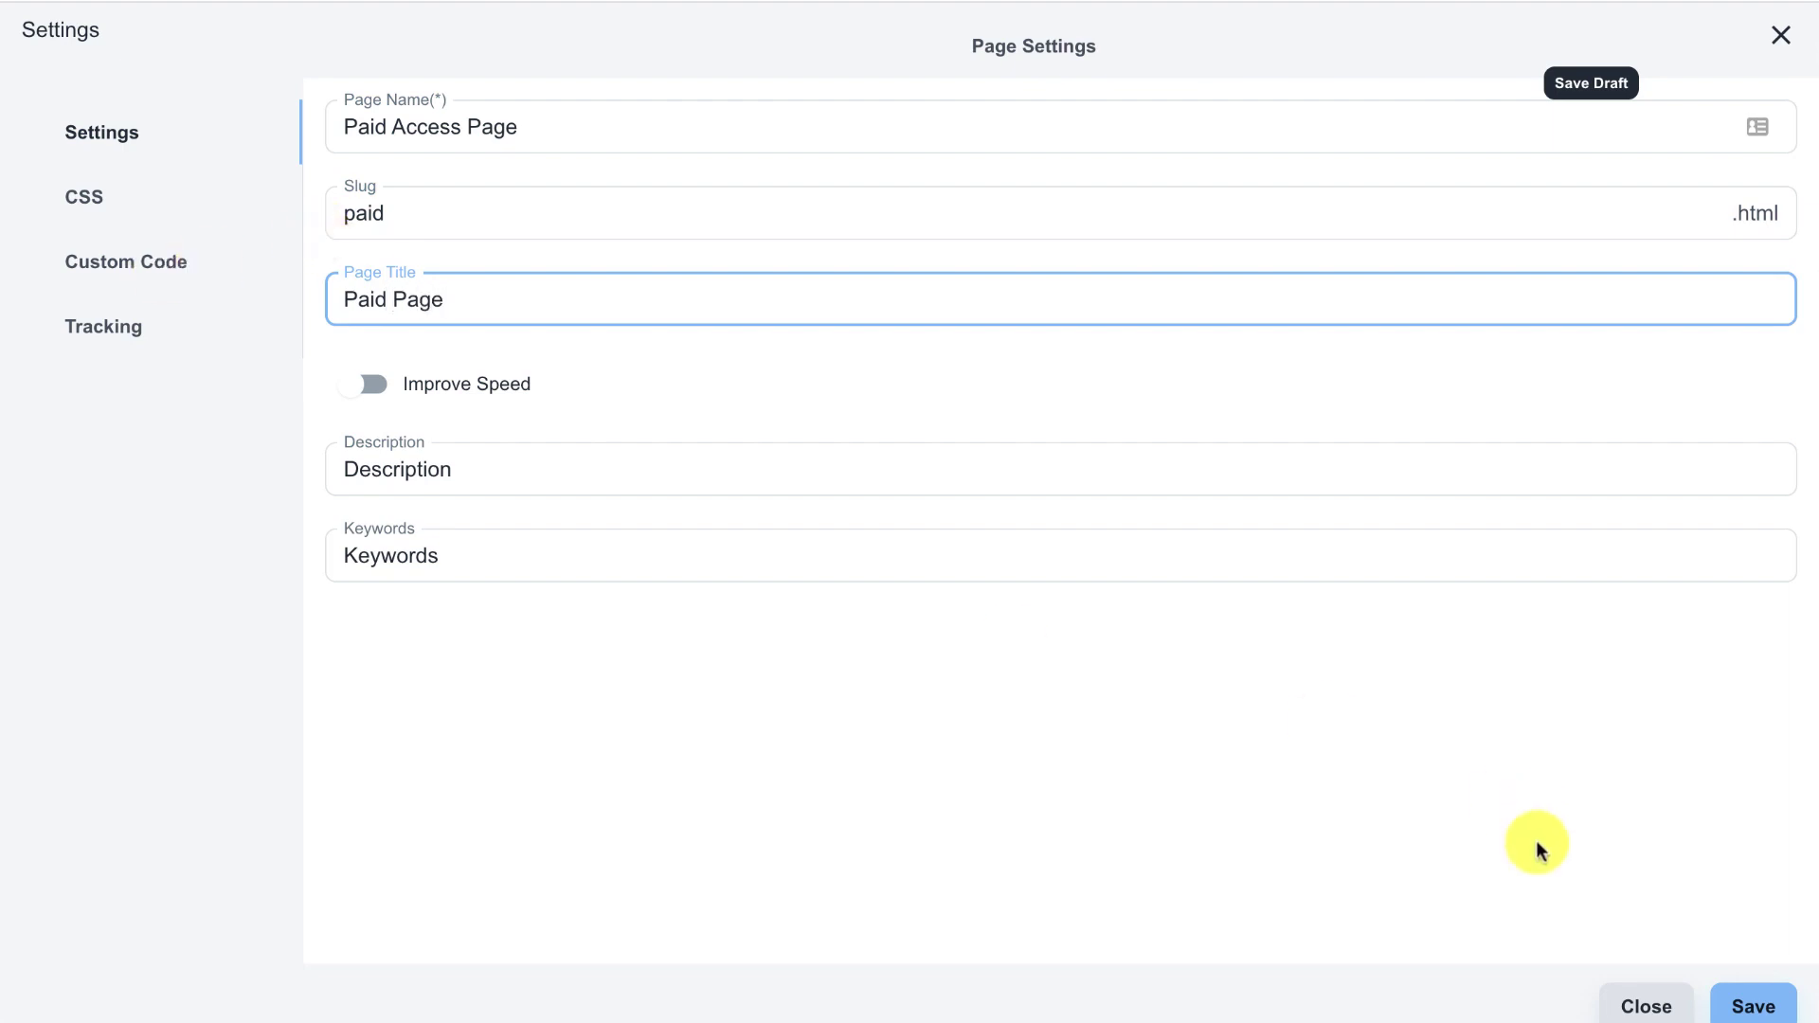
pyautogui.click(1732, 999)
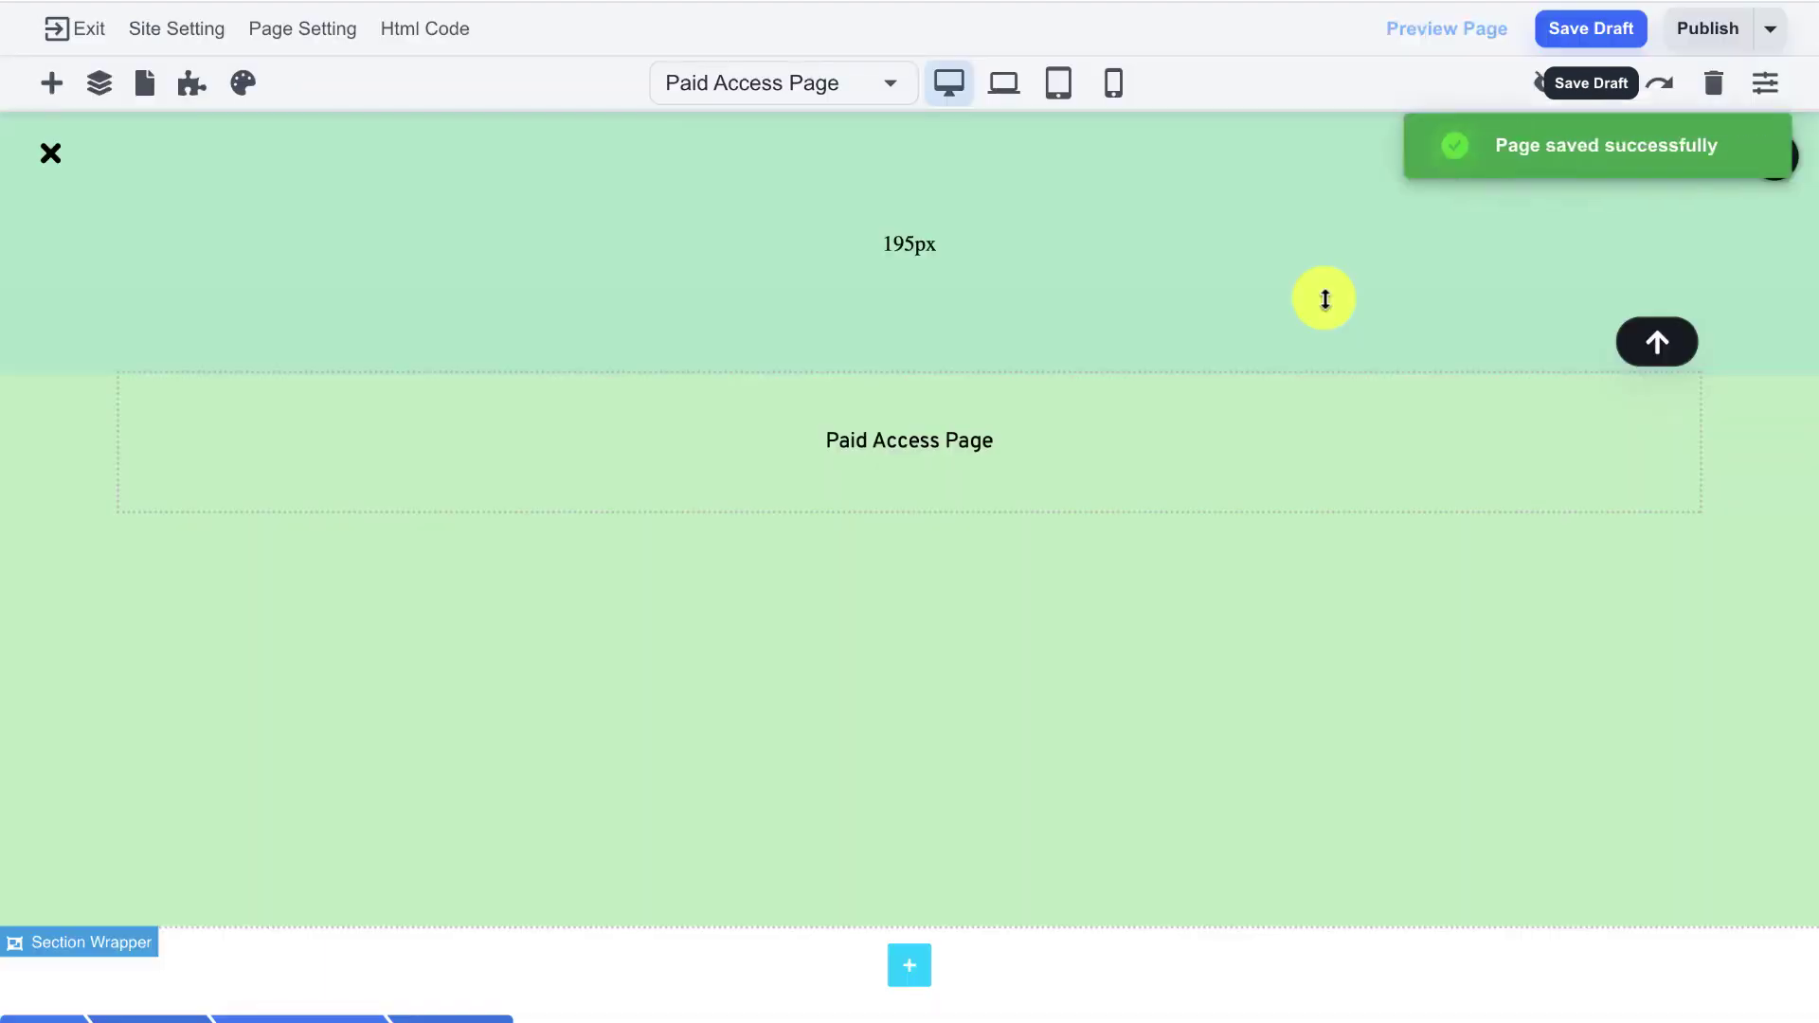
pyautogui.click(1624, 38)
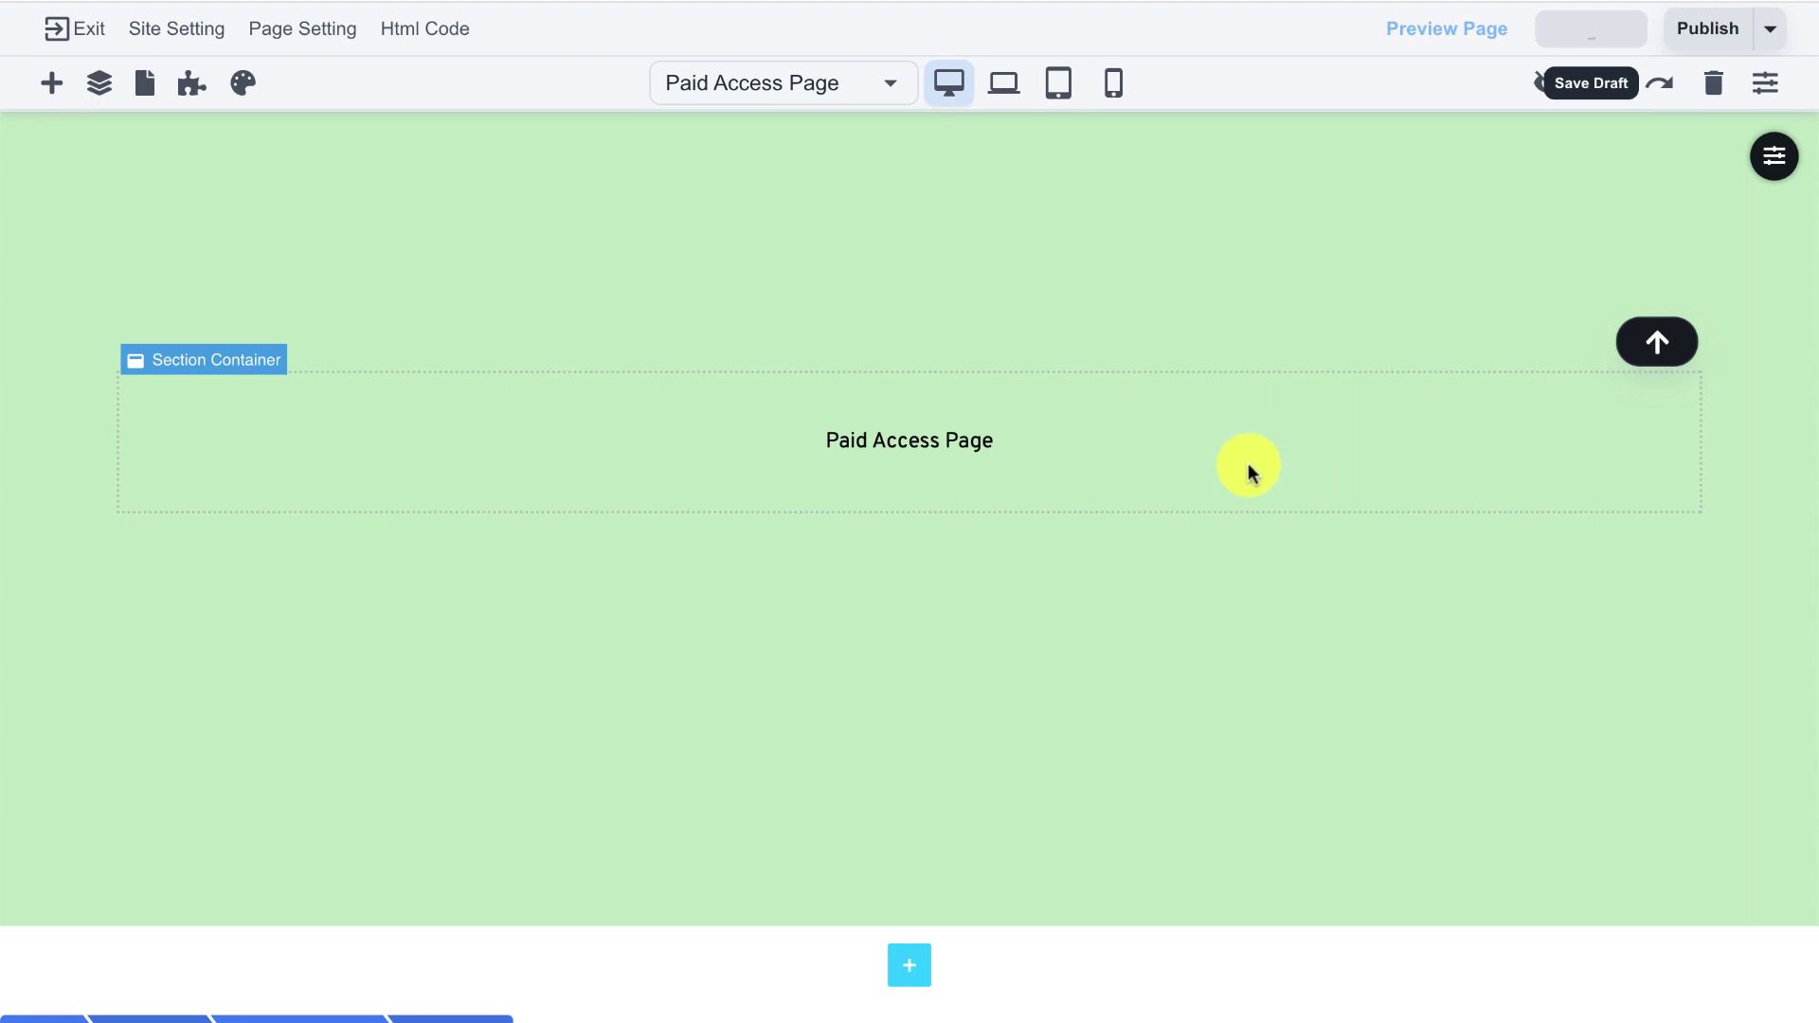
# - Include Paid Access Page among the members application's pages
pyautogui.click(194, 101)
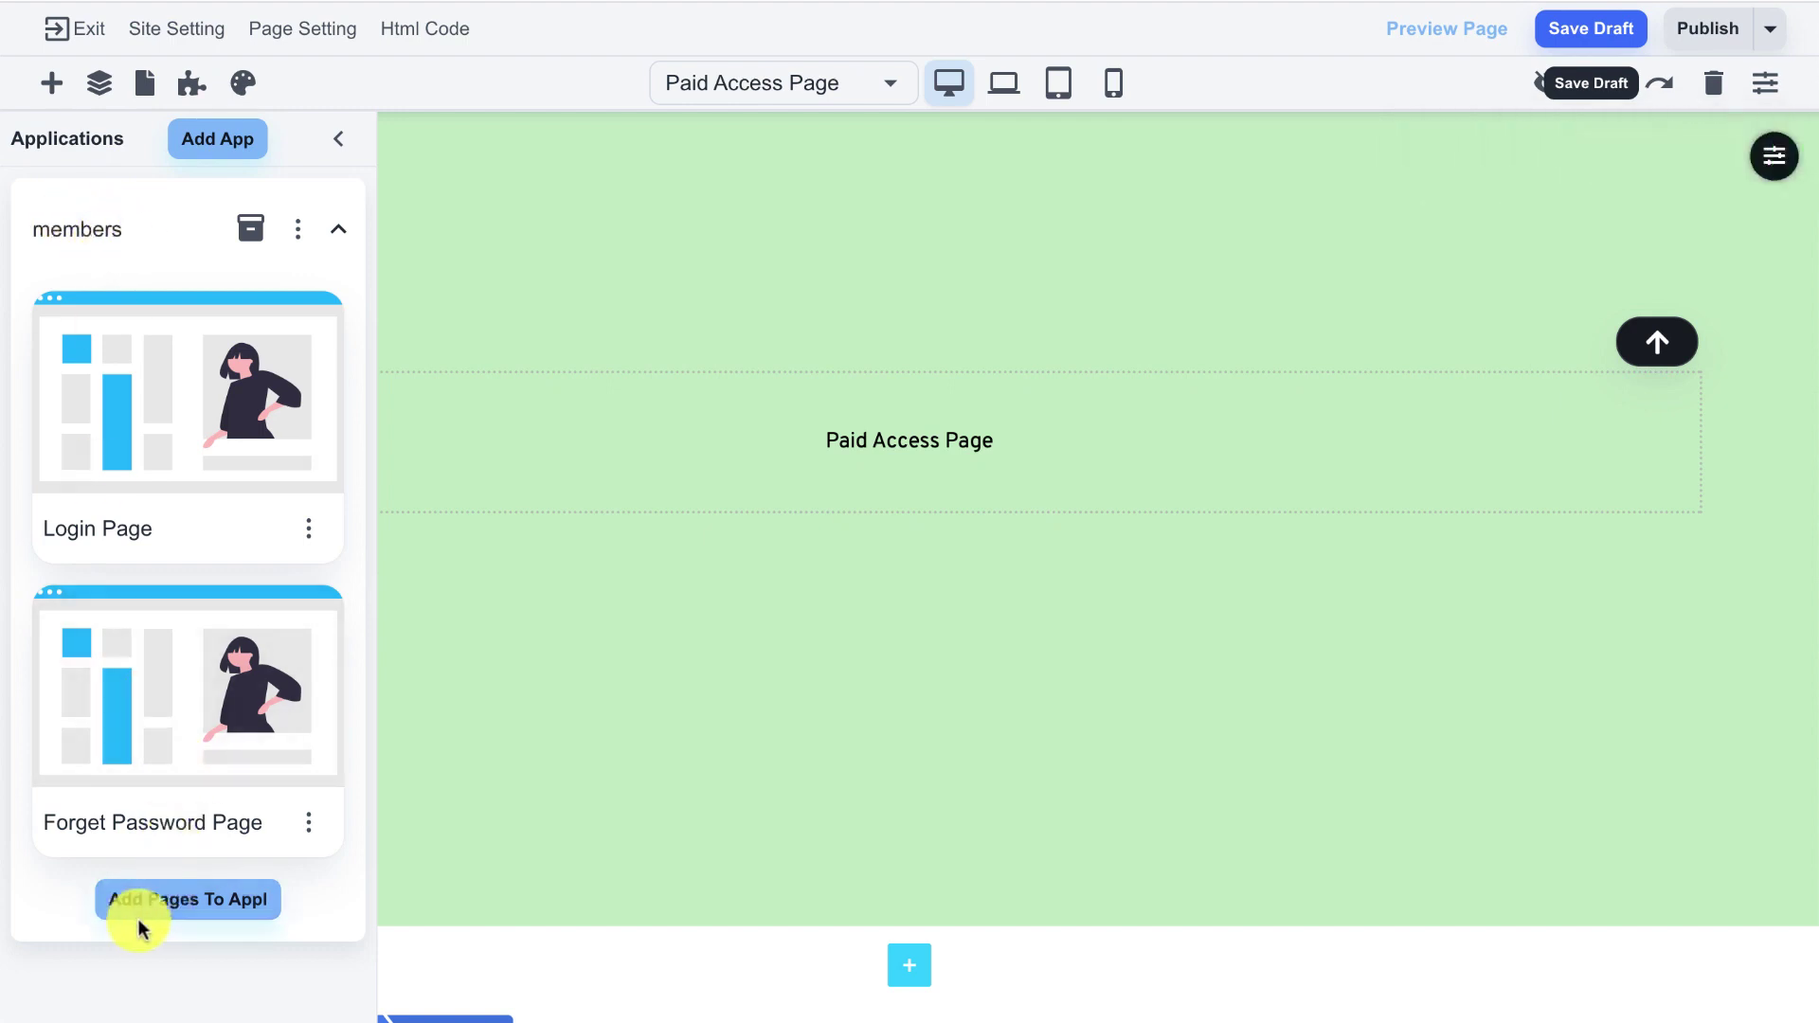
pyautogui.click(163, 908)
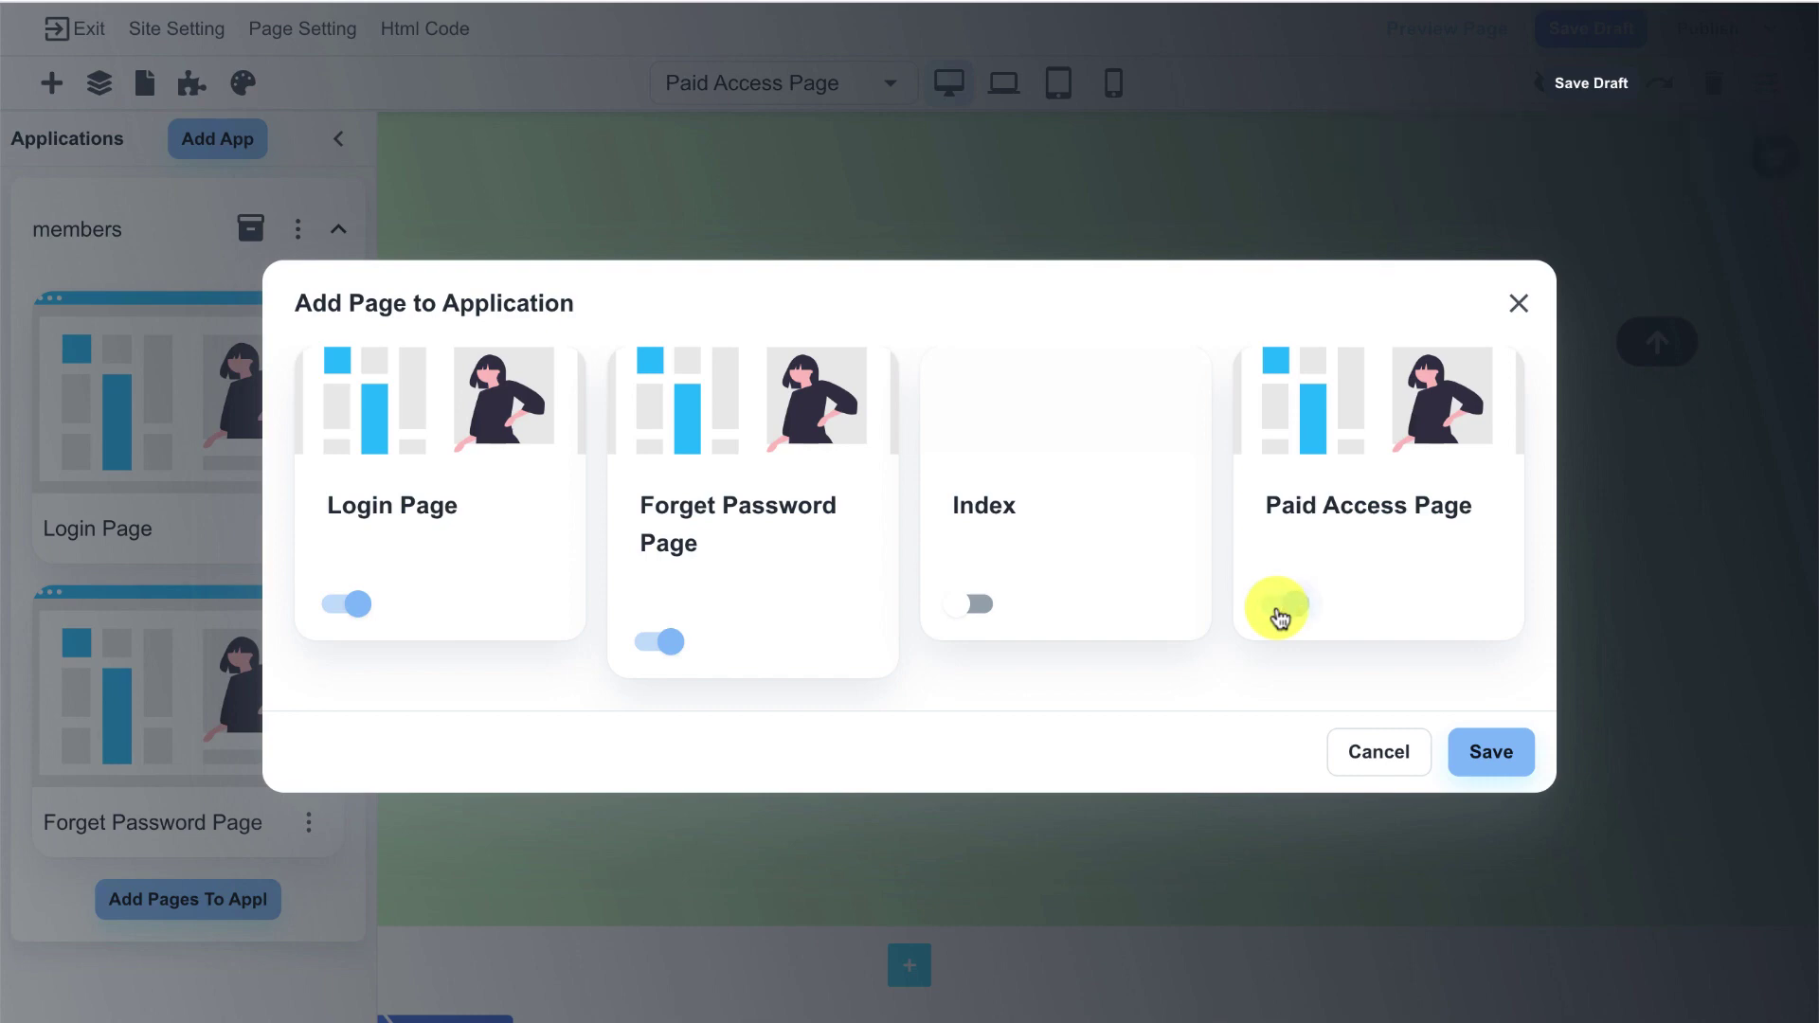
pyautogui.click(1279, 616)
pyautogui.click(1480, 749)
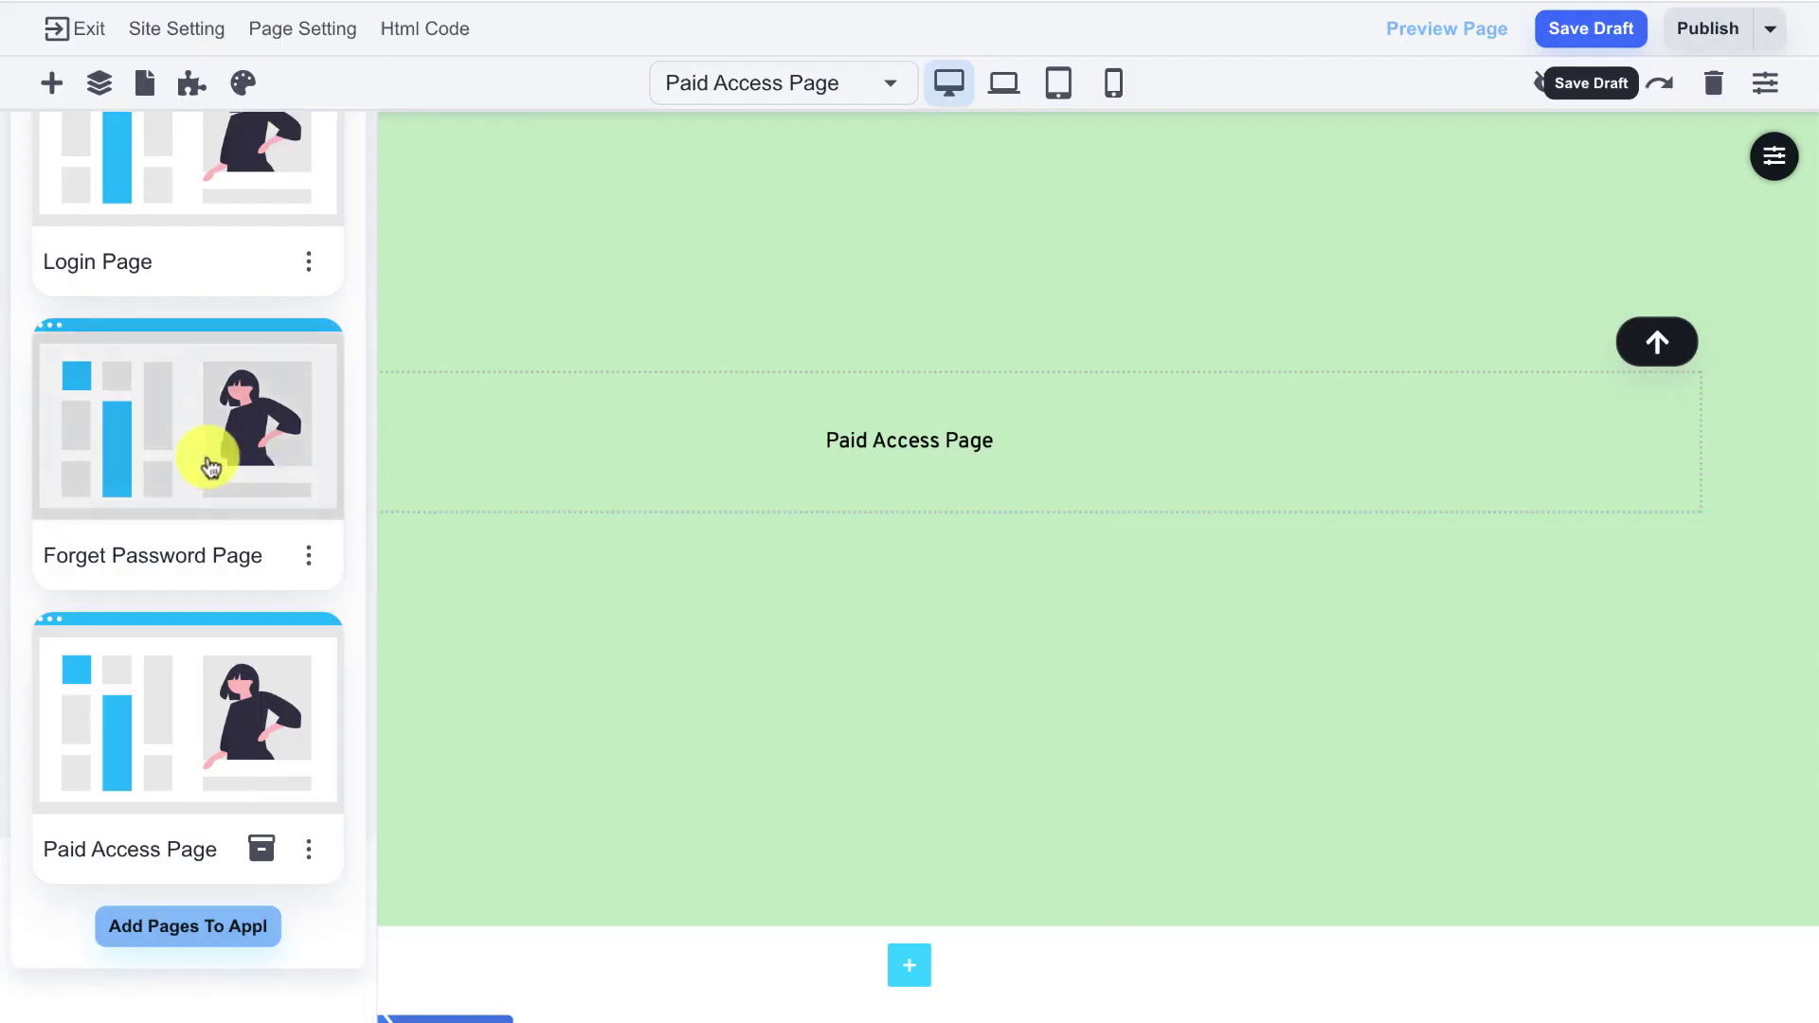
pyautogui.scroll(3, 218, 462)
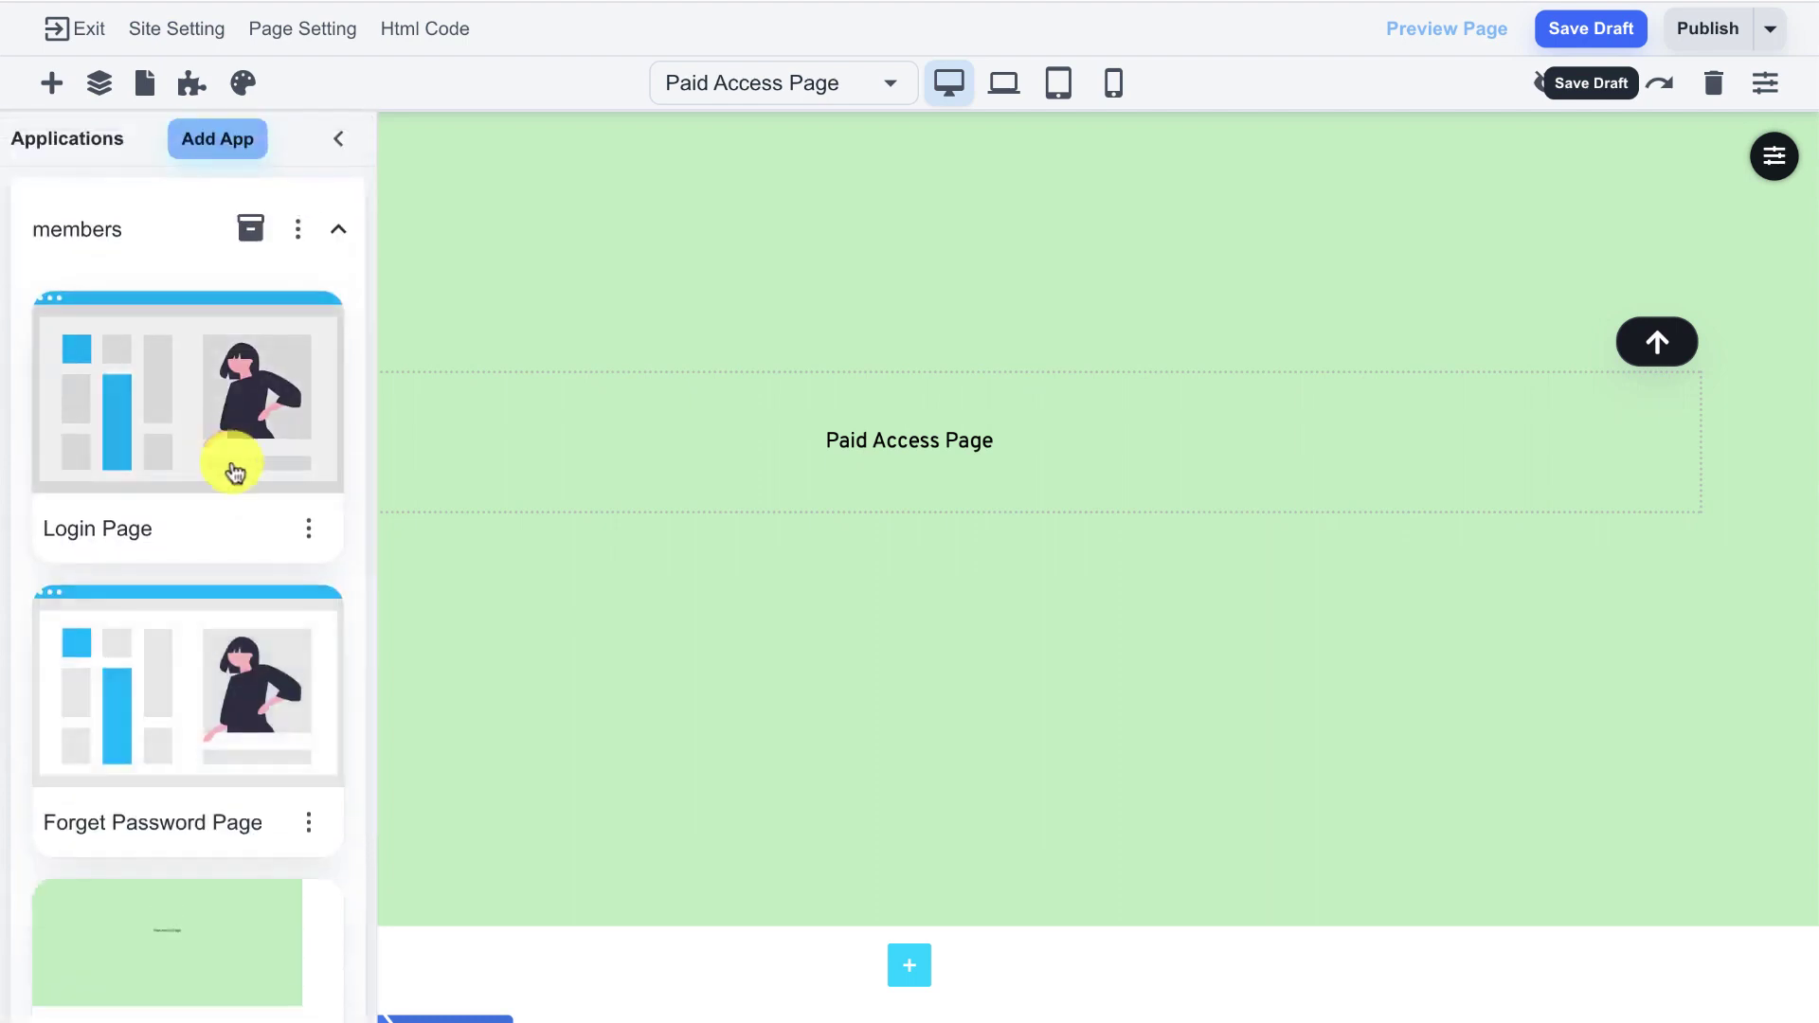
pyautogui.scroll(-3, 234, 472)
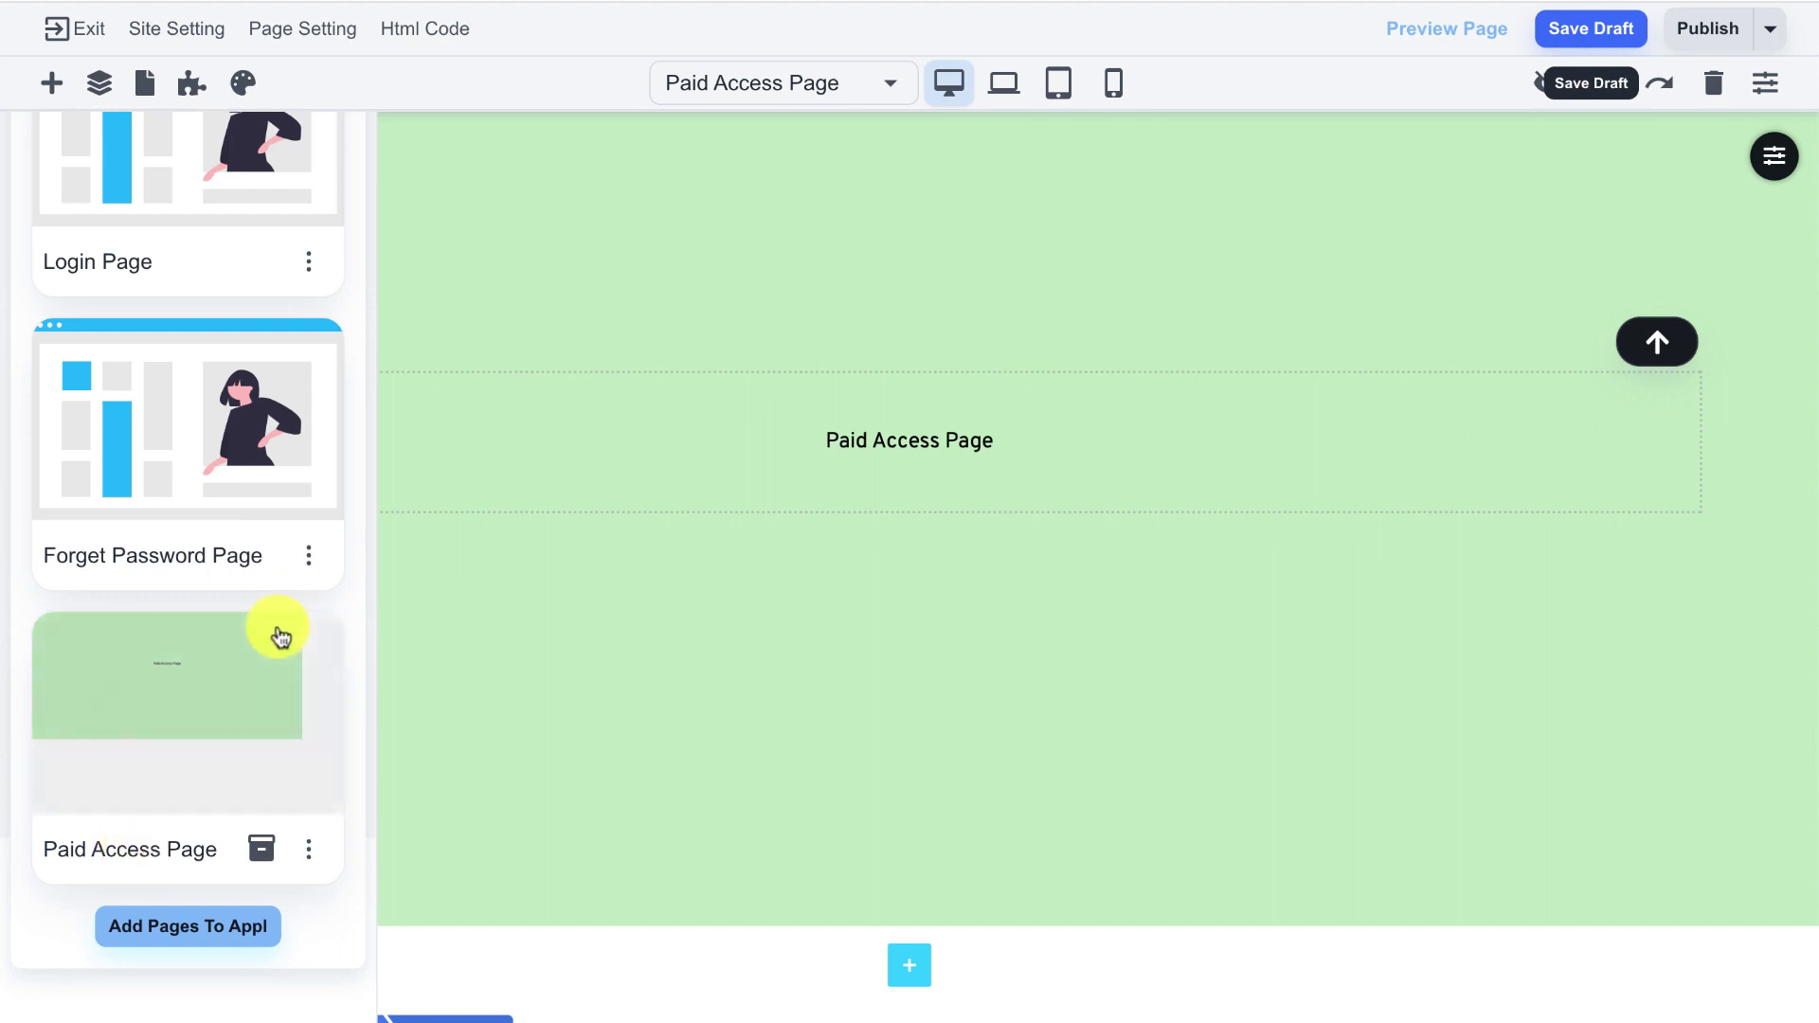
pyautogui.scroll(3, 284, 637)
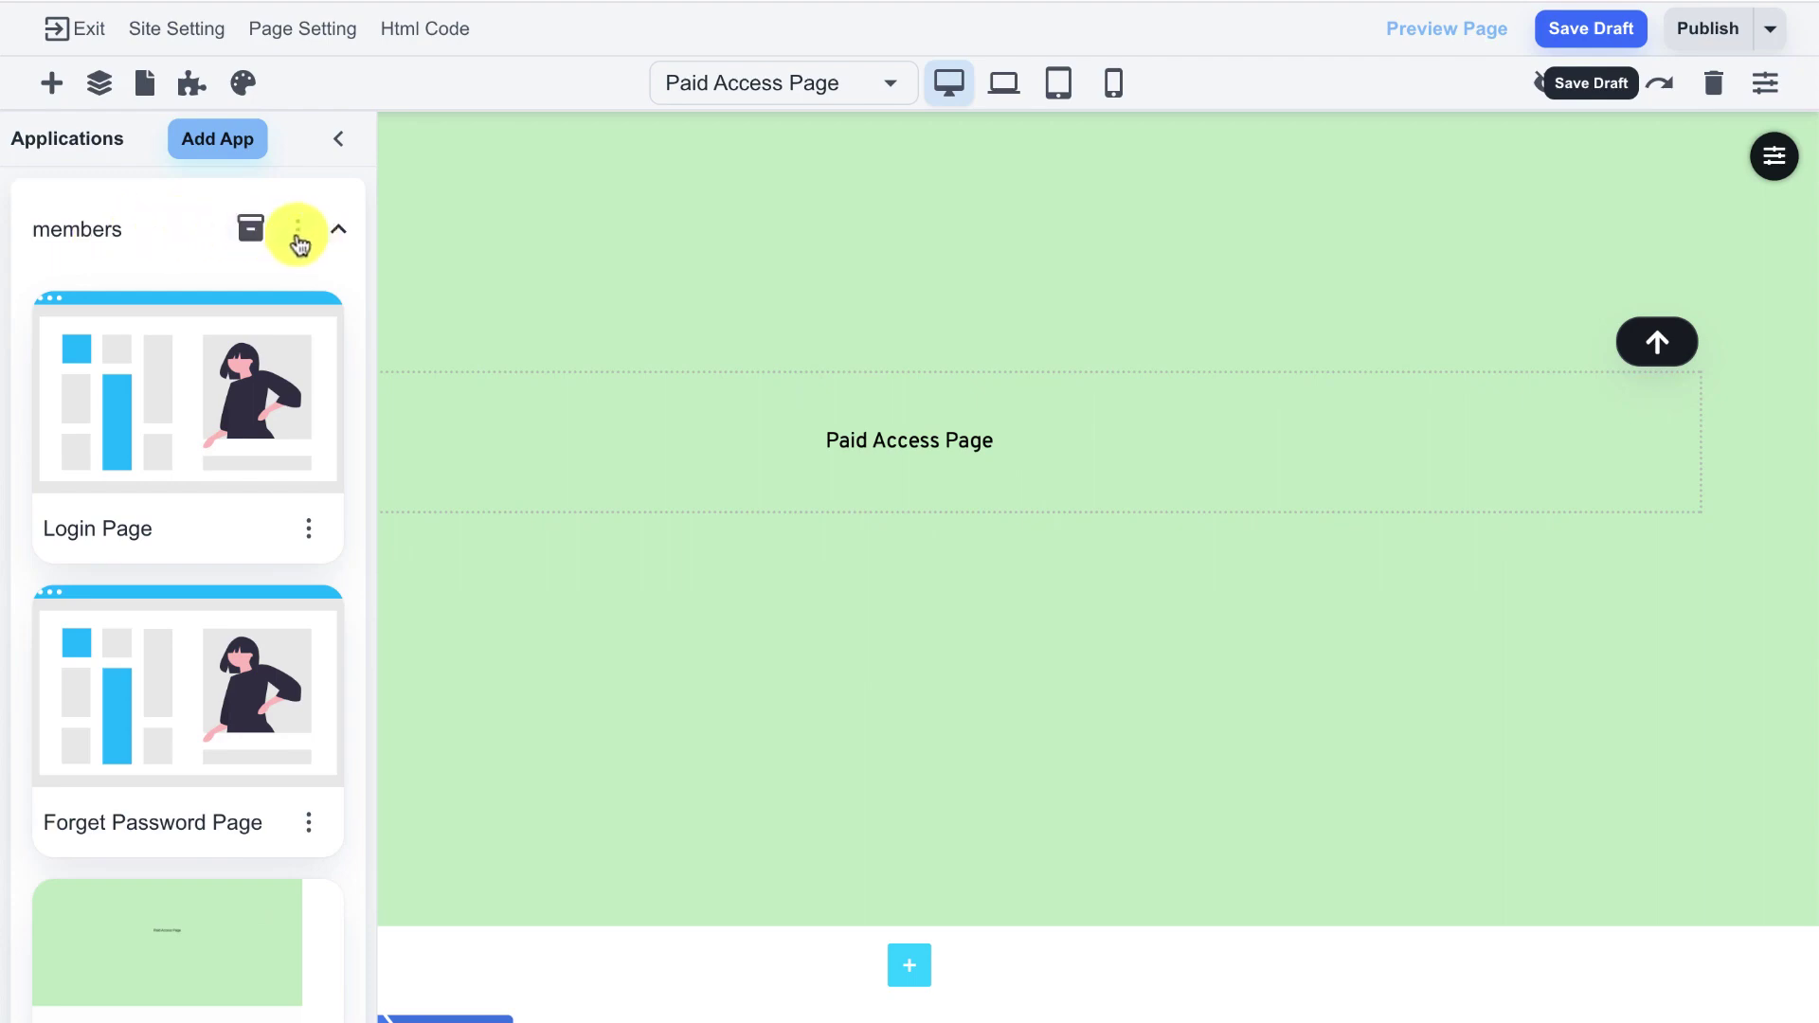
# - Edit the members app so its Welcome Page is Paid Access Page, and save
pyautogui.click(299, 231)
pyautogui.click(194, 336)
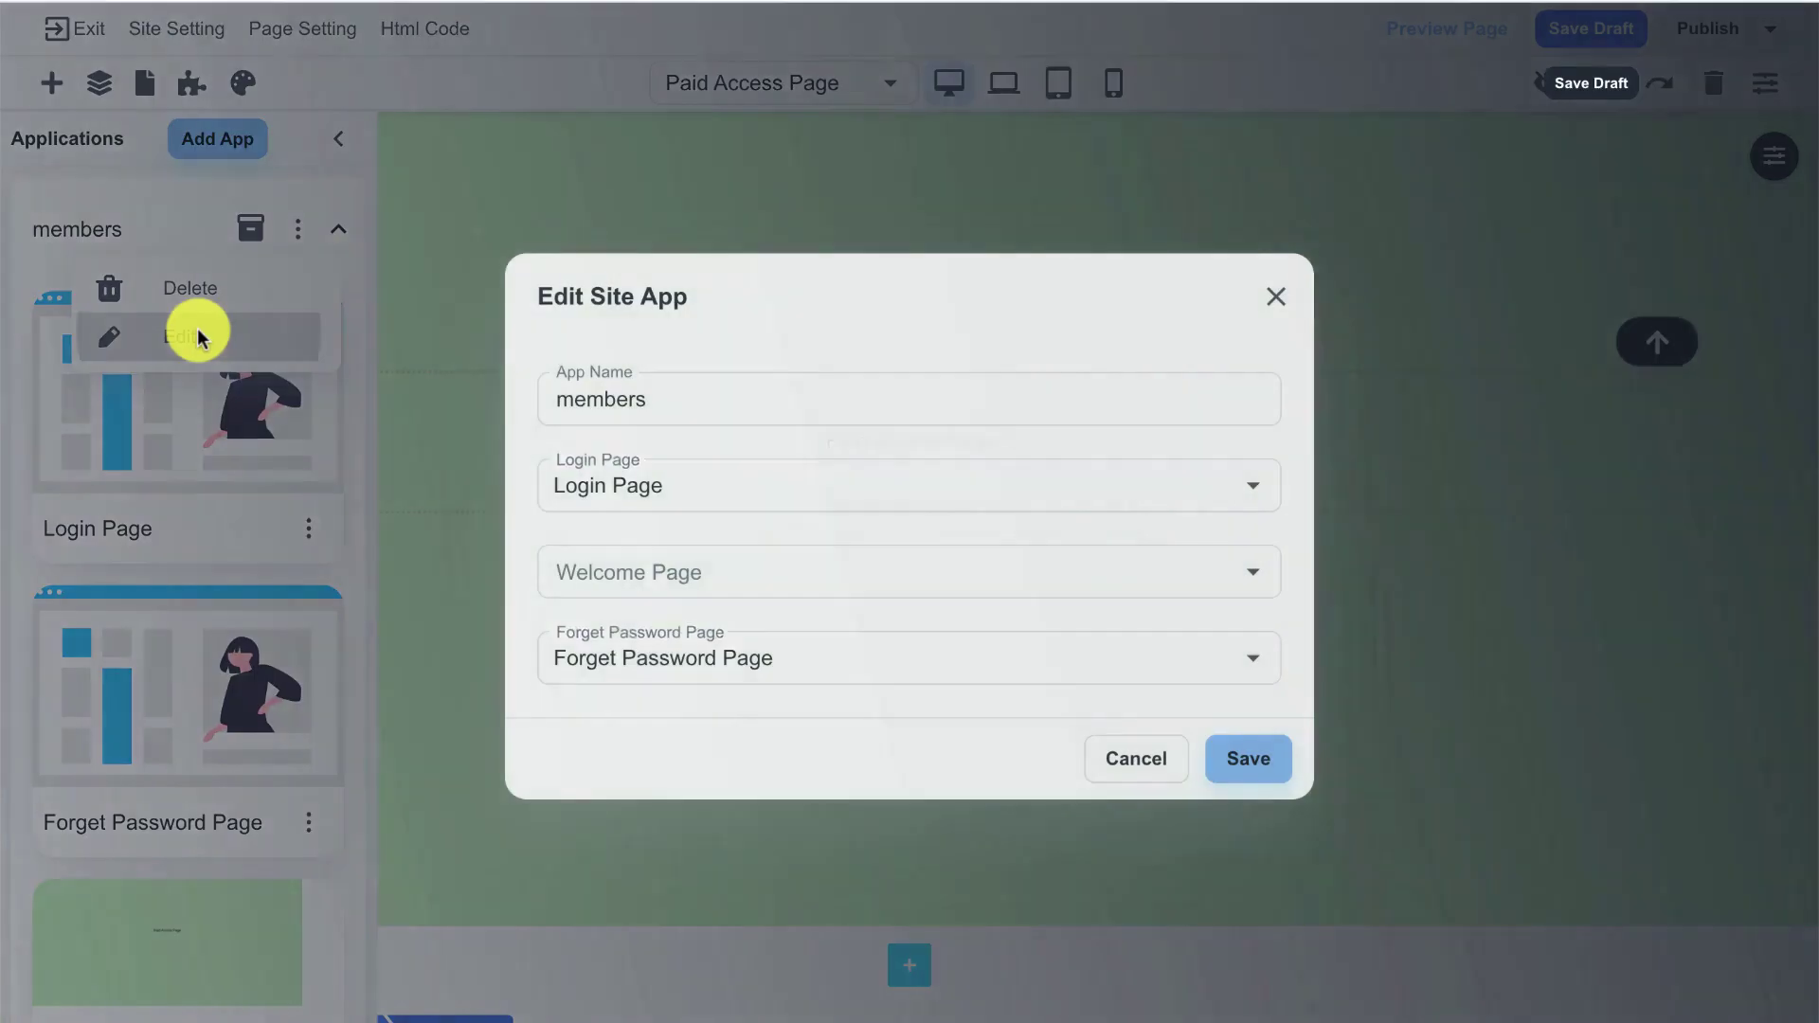
pyautogui.click(625, 564)
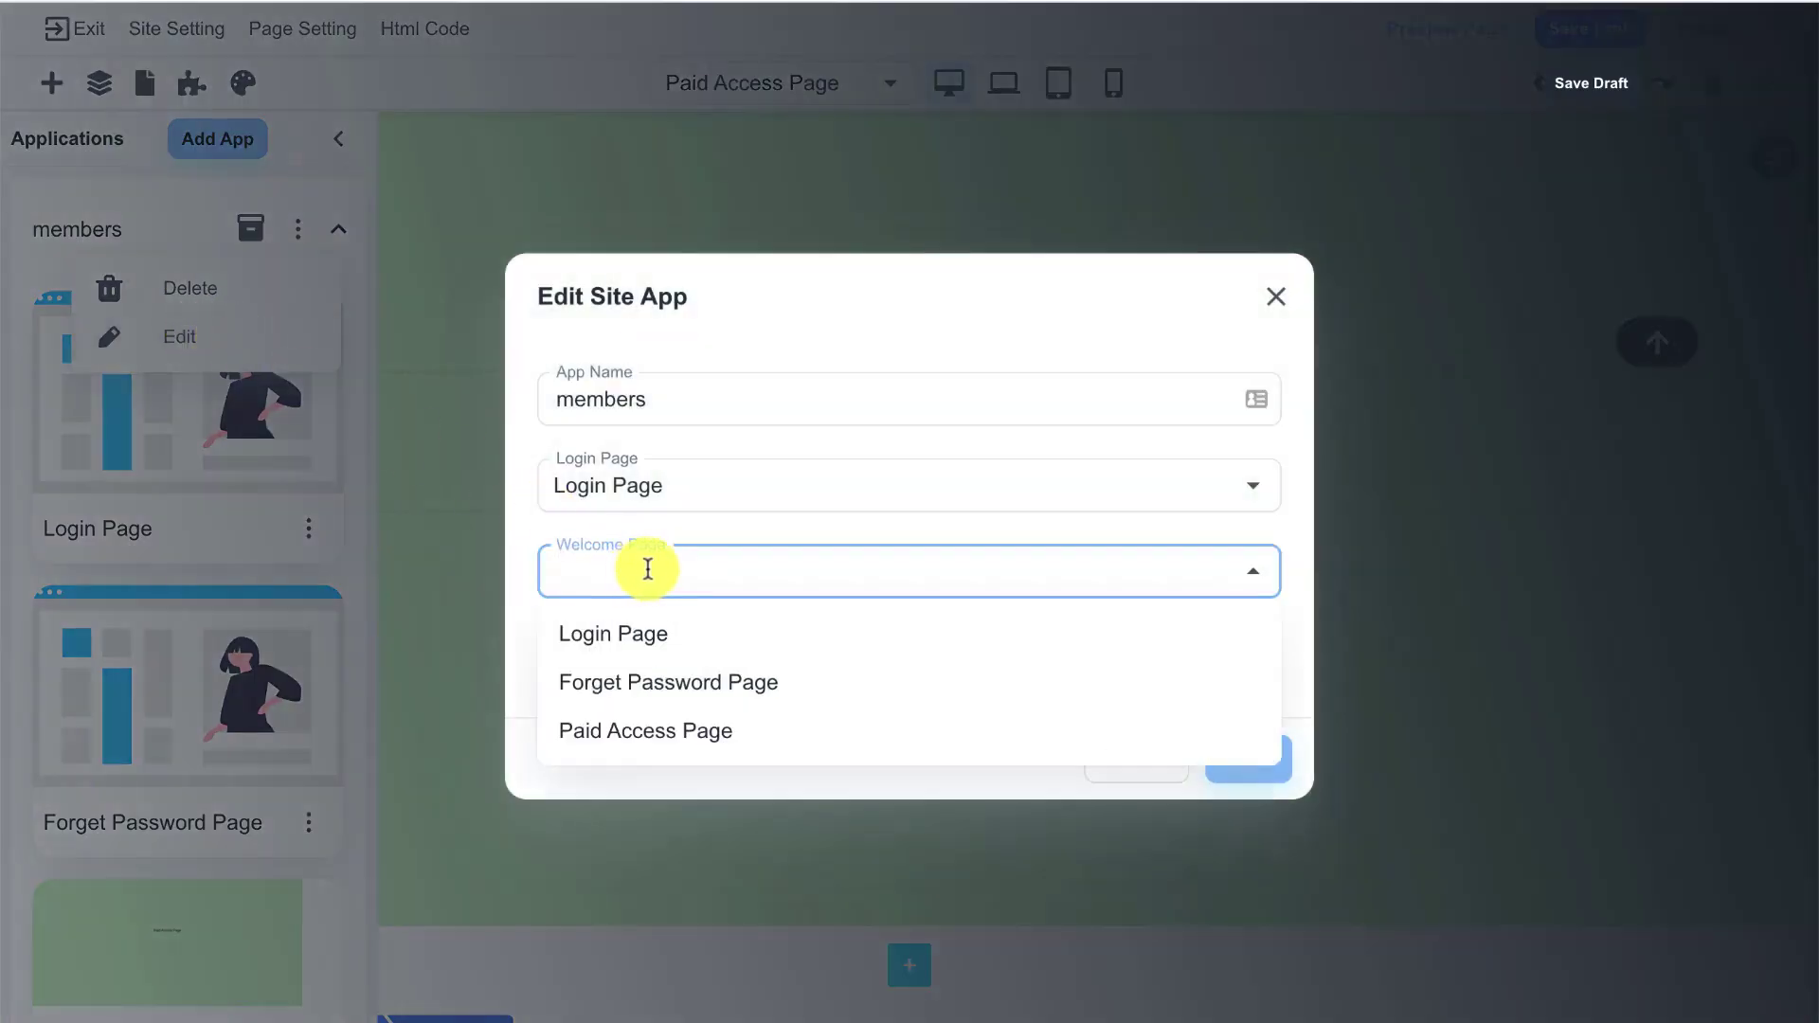
pyautogui.click(727, 744)
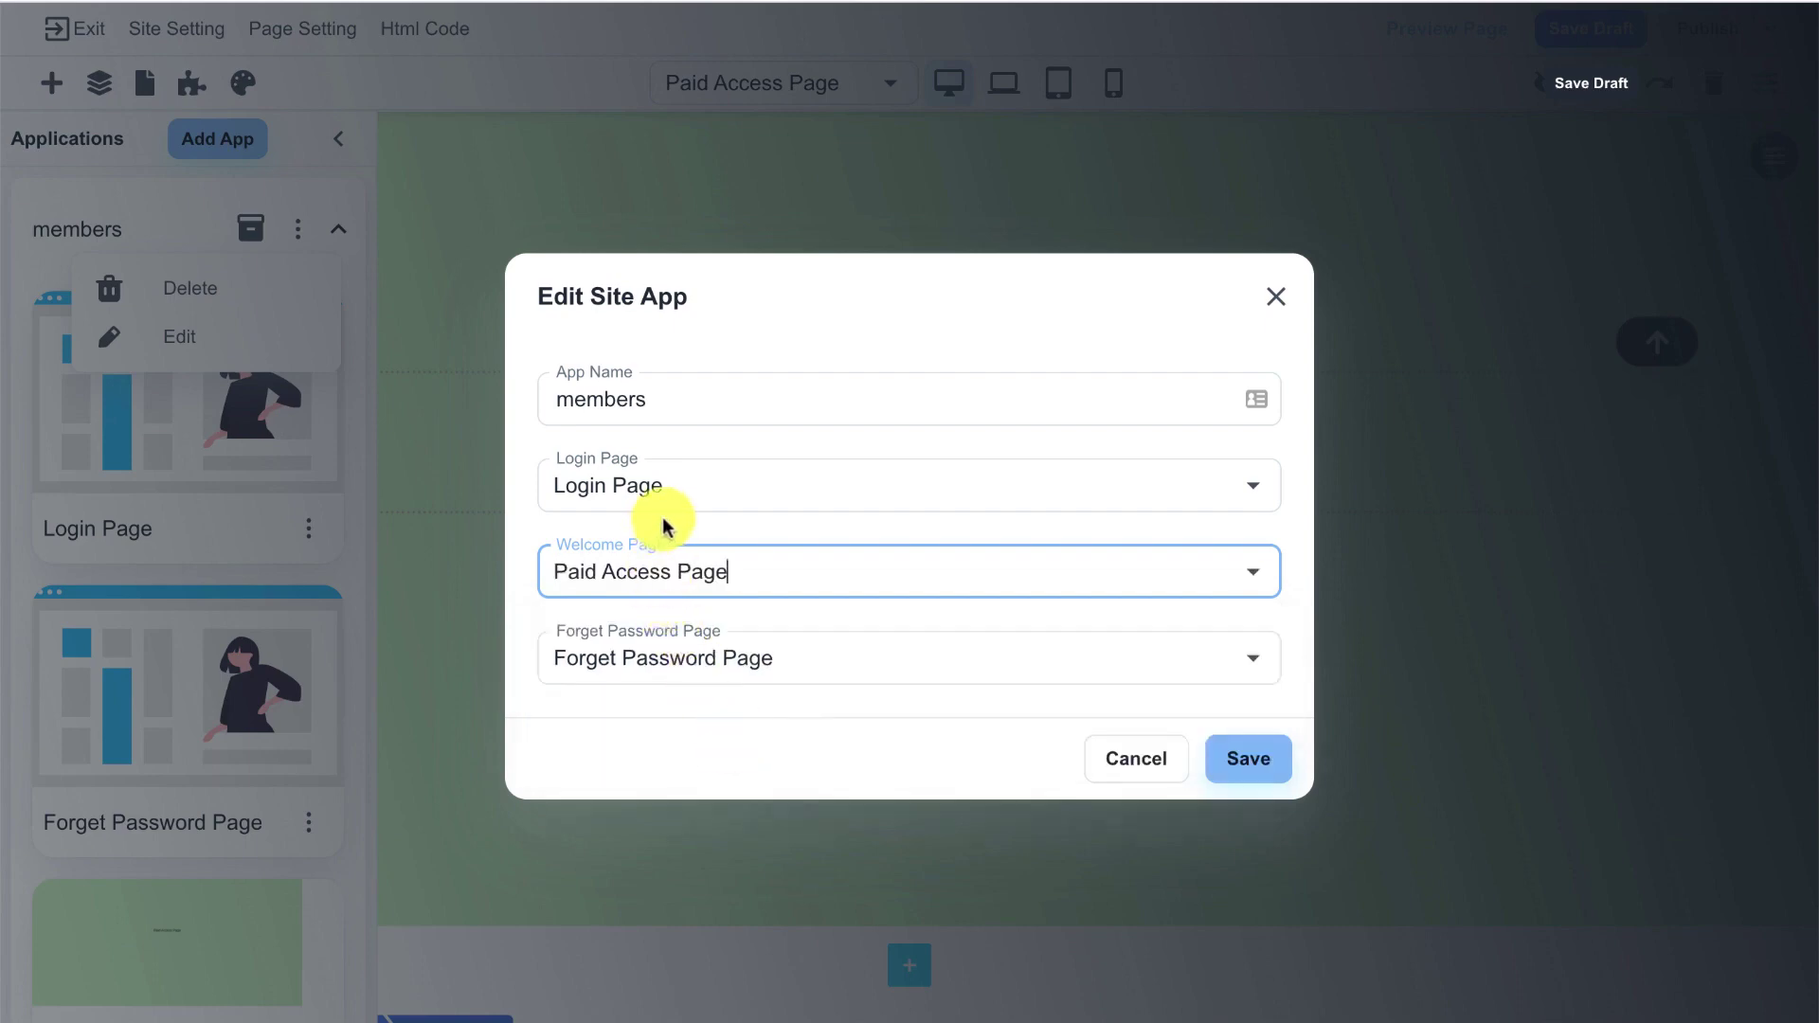
pyautogui.click(1232, 759)
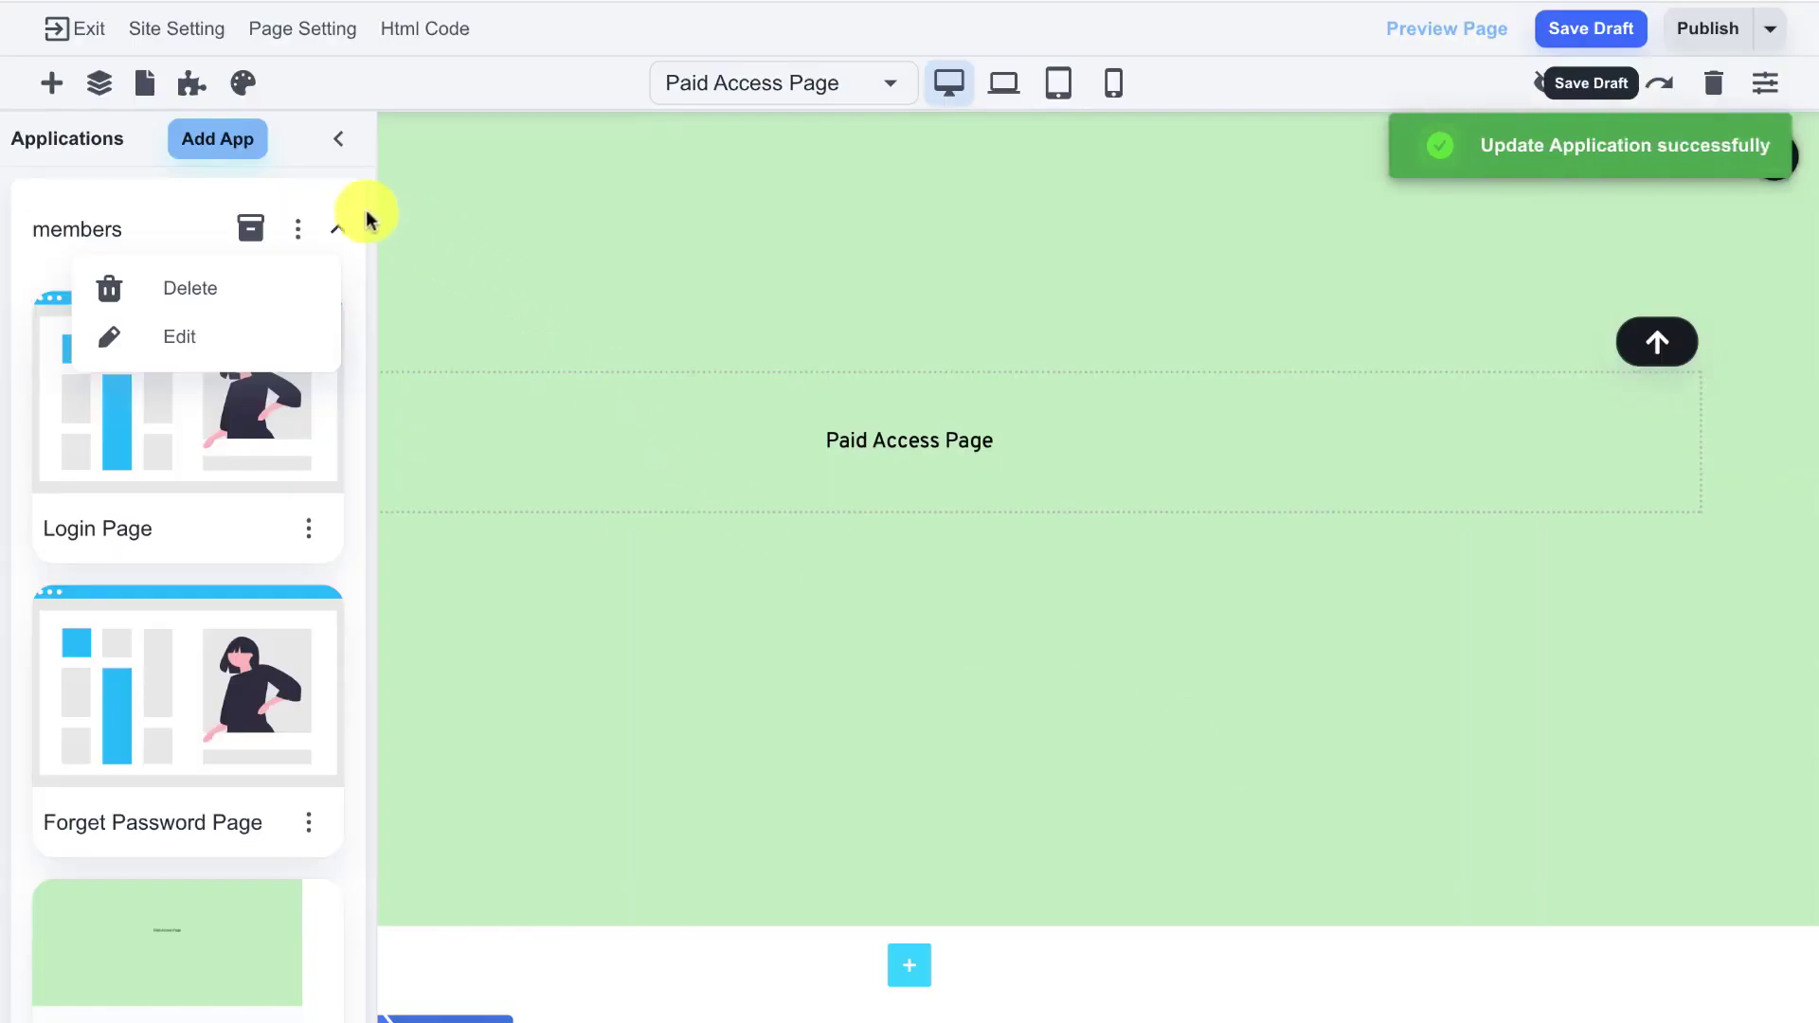
pyautogui.click(338, 228)
pyautogui.click(336, 227)
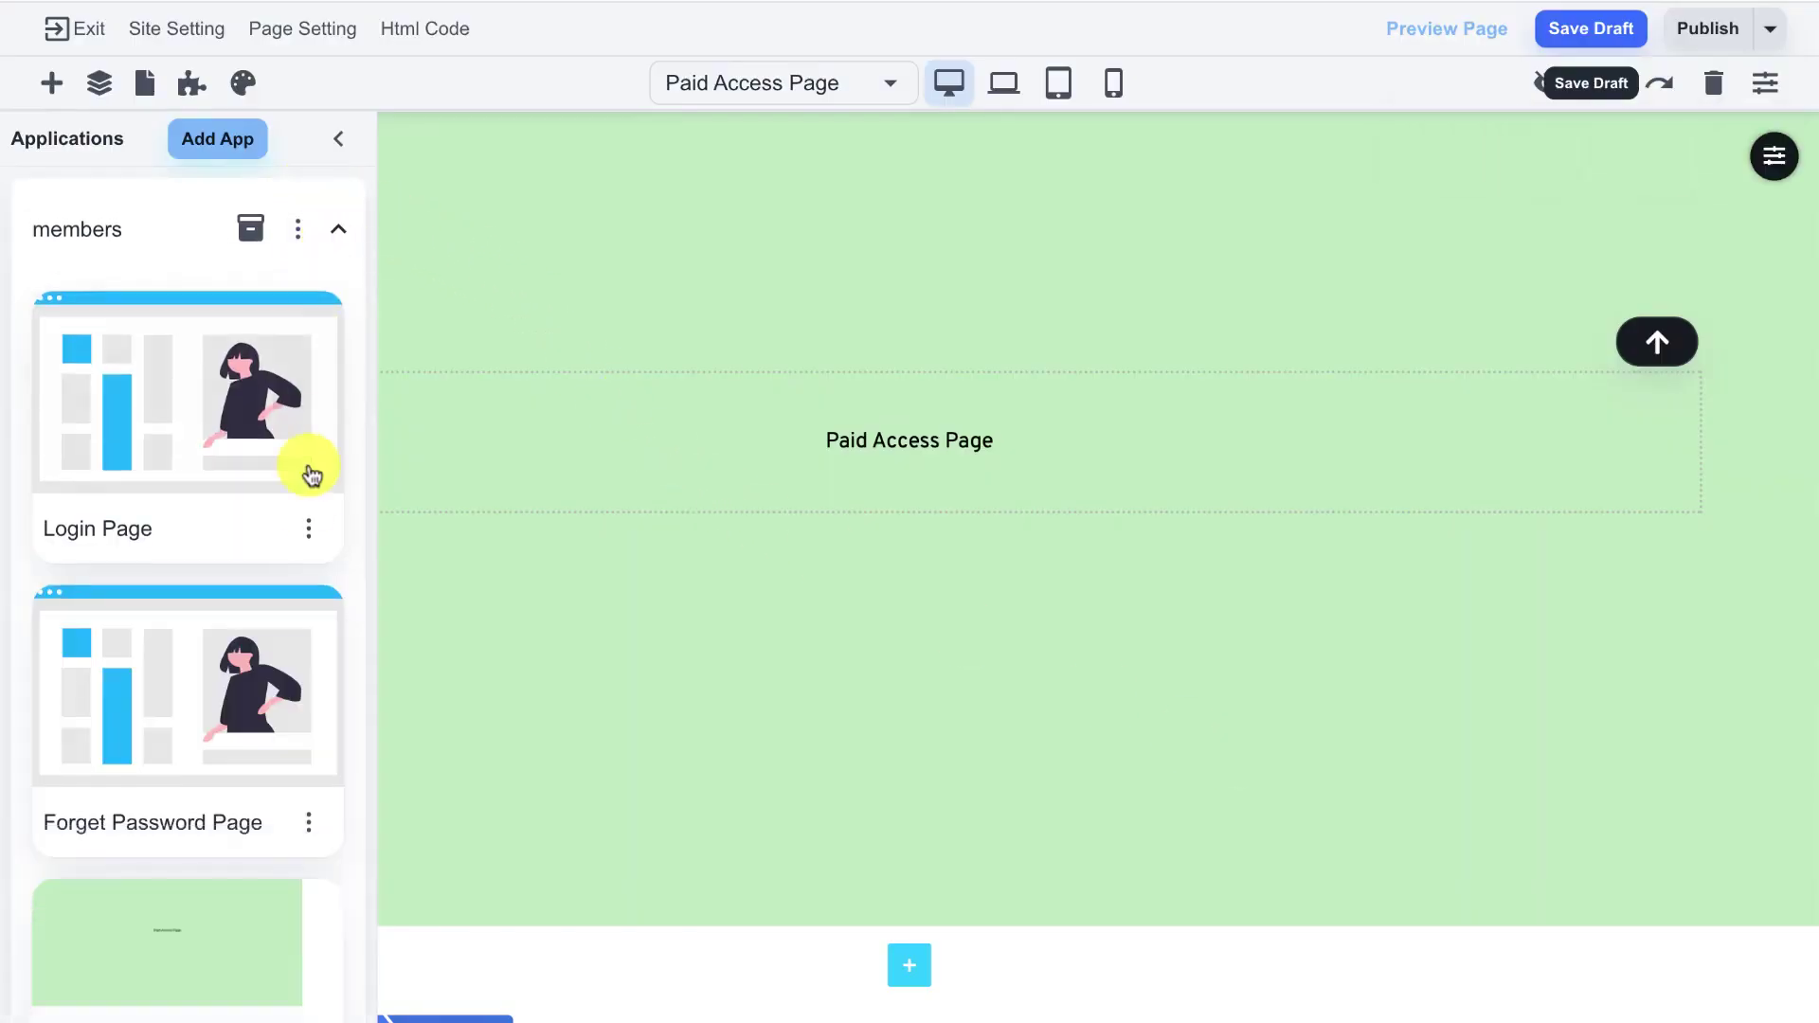
pyautogui.scroll(-3, 306, 493)
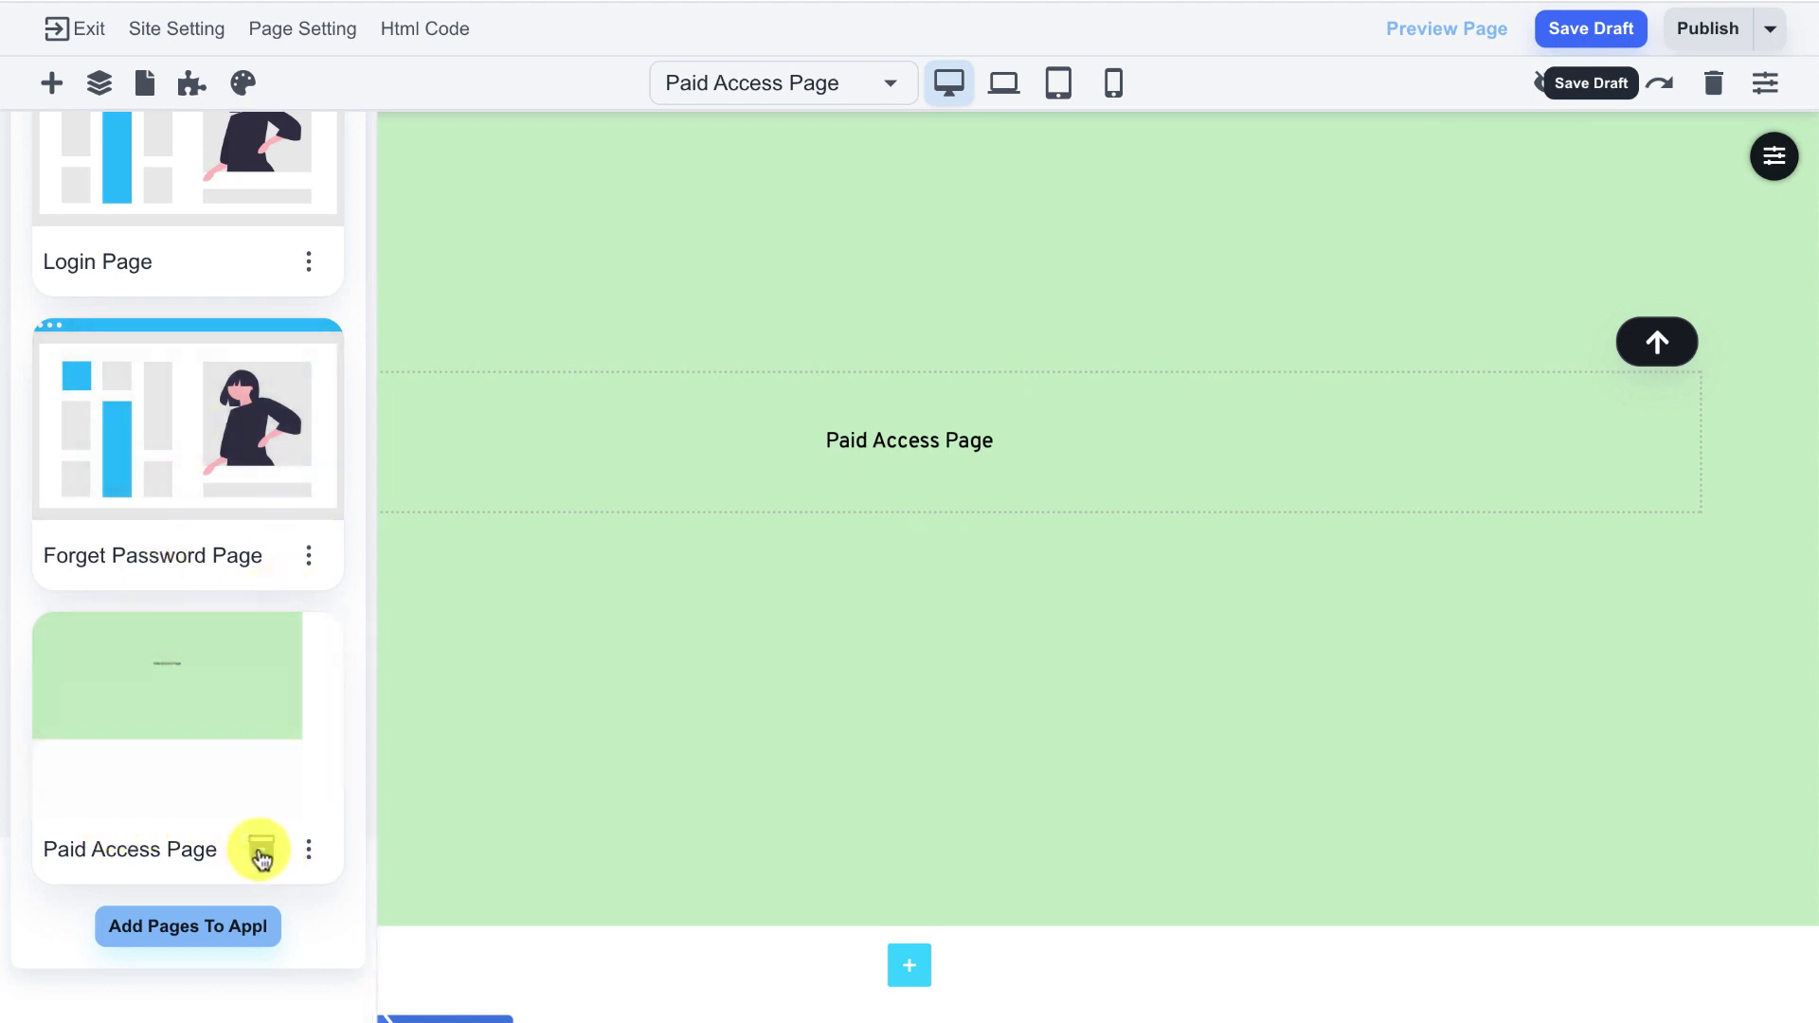
pyautogui.scroll(3, 262, 858)
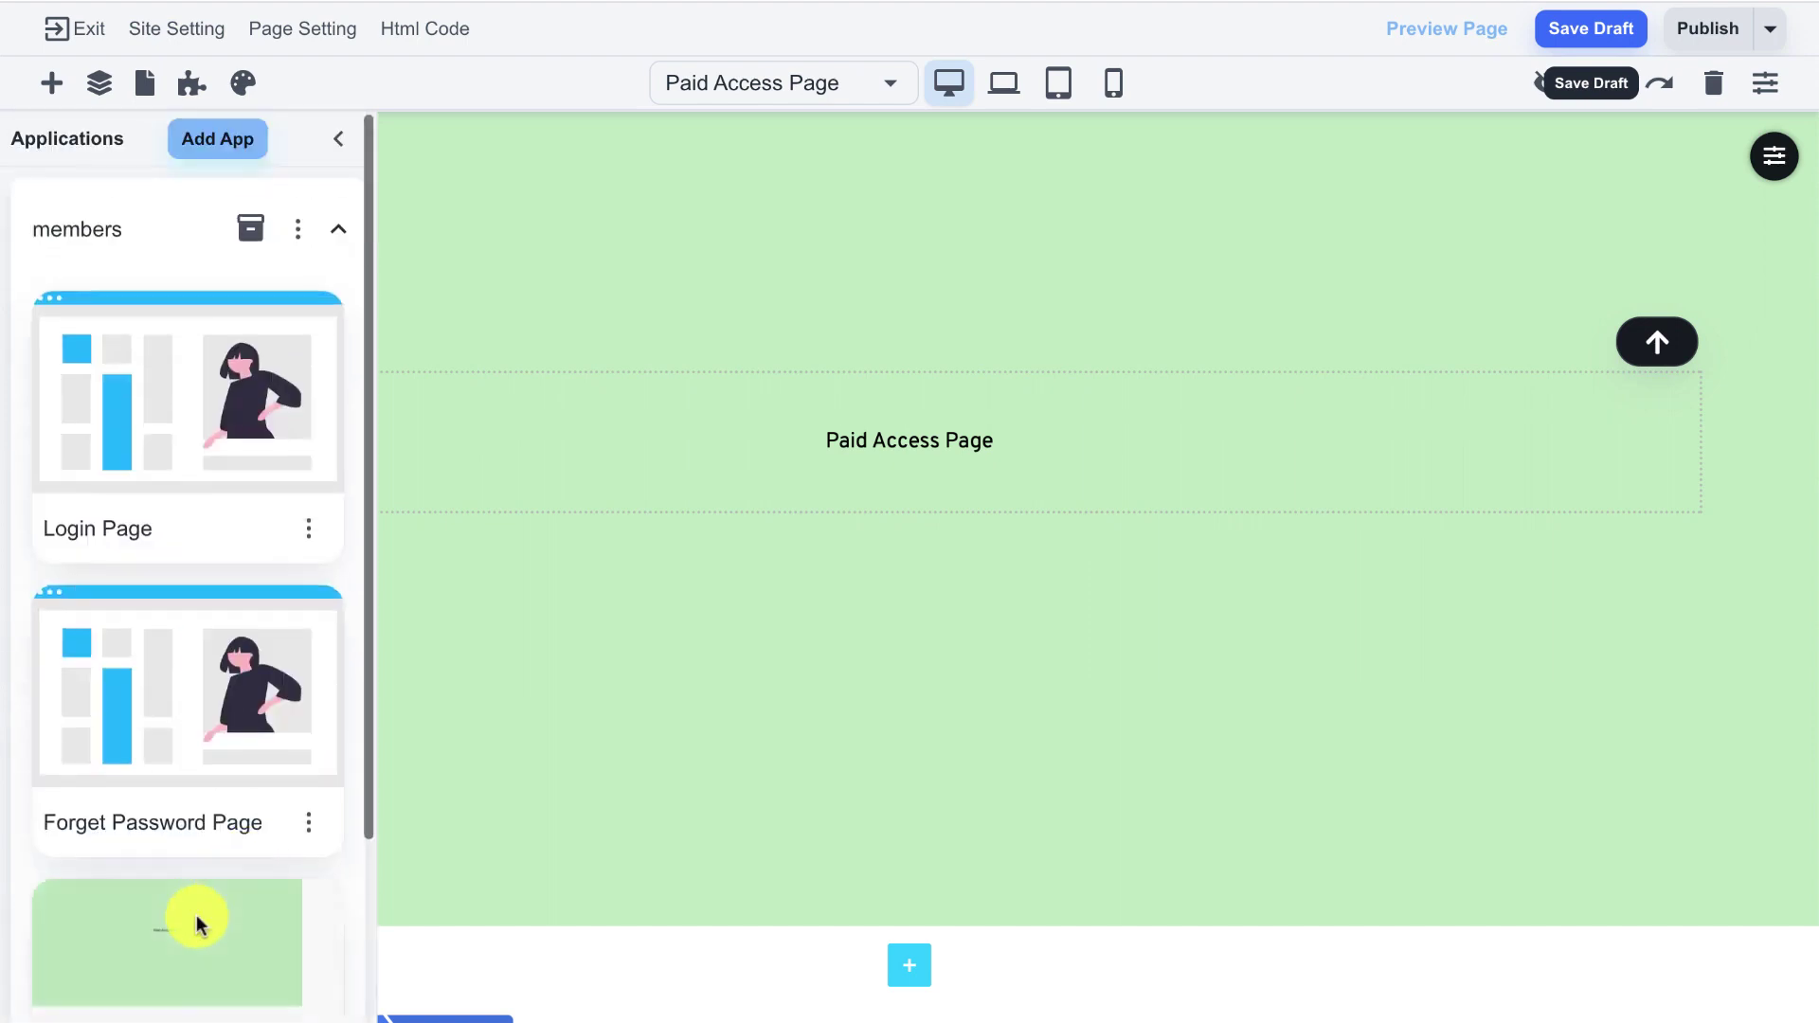
pyautogui.click(236, 232)
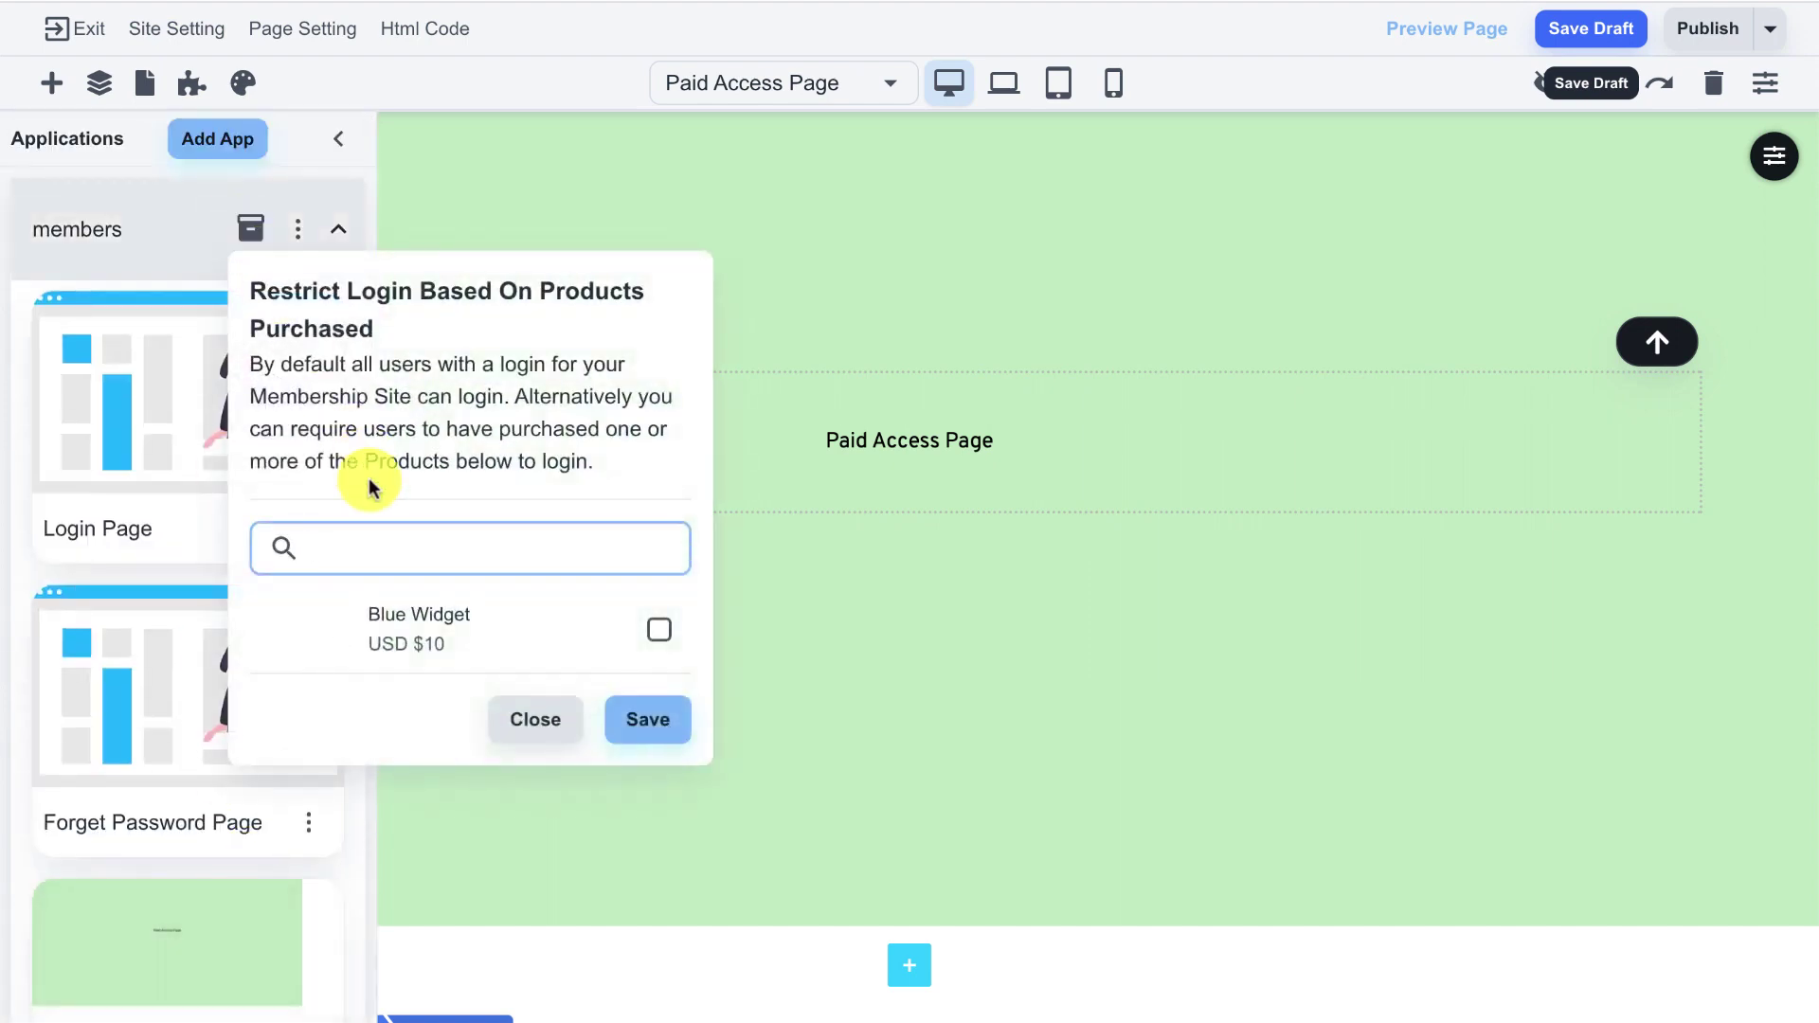
pyautogui.click(156, 204)
pyautogui.scroll(-3, 258, 485)
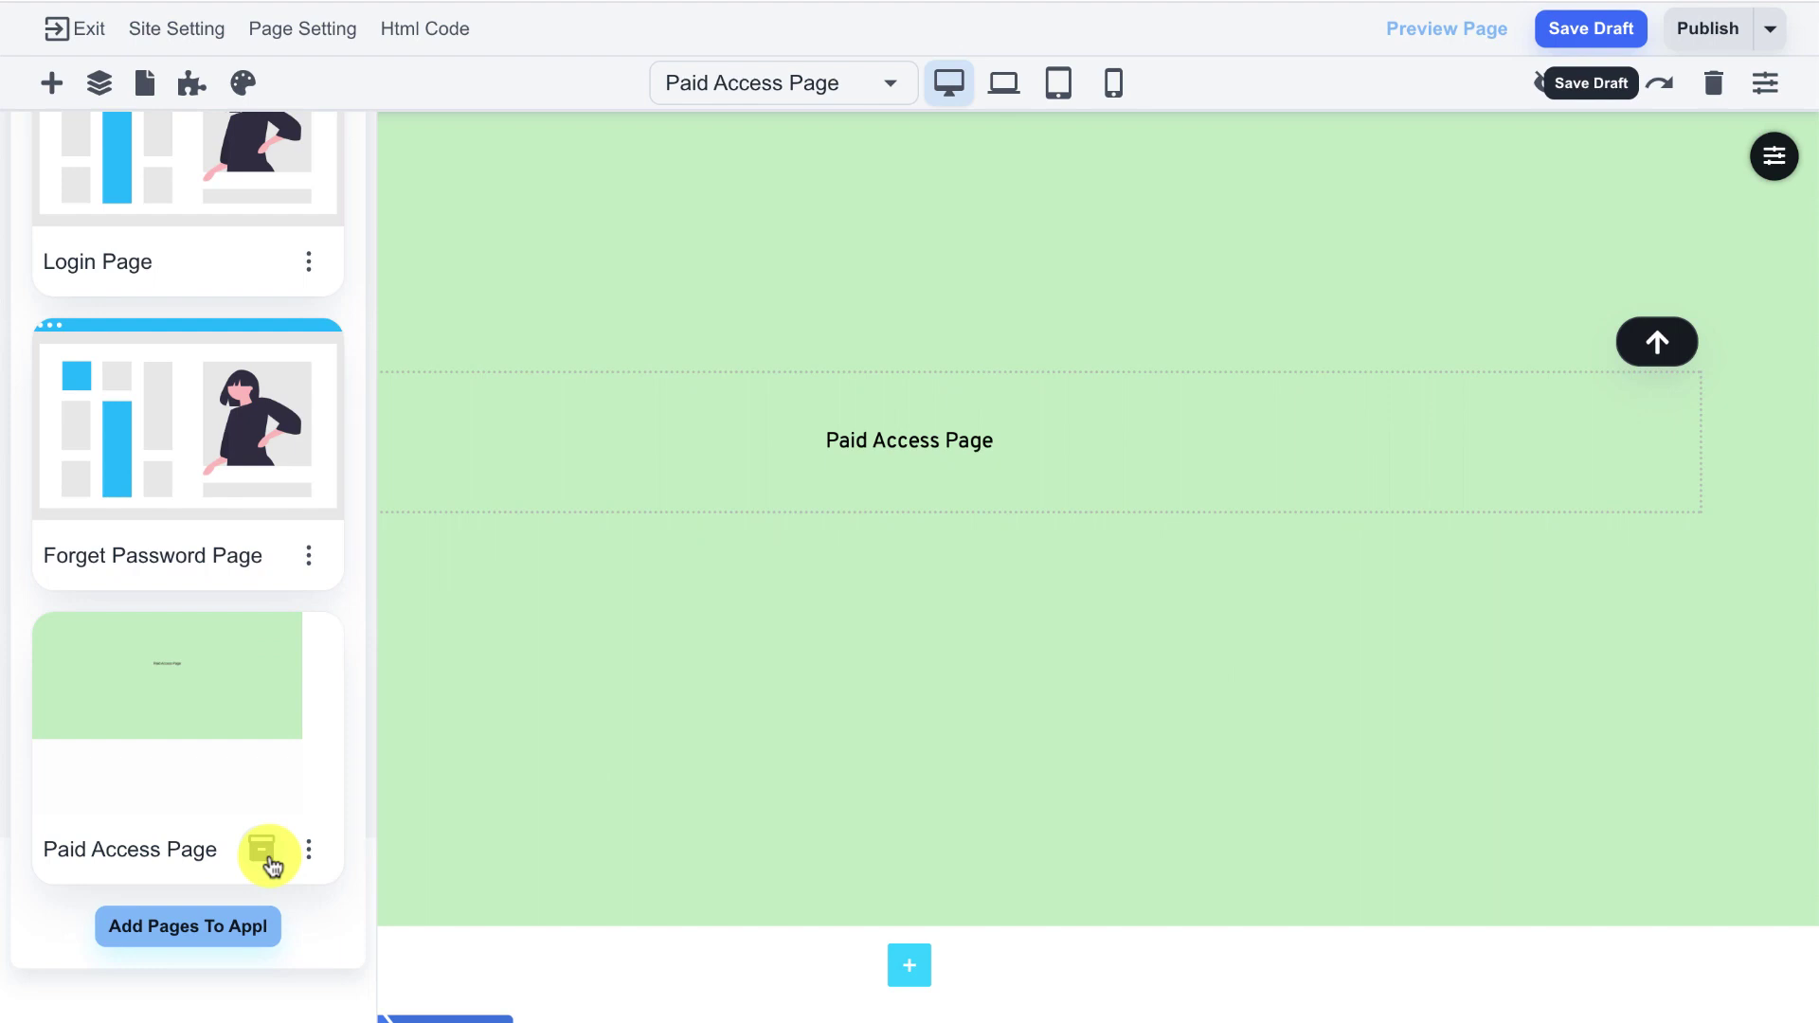
pyautogui.click(268, 850)
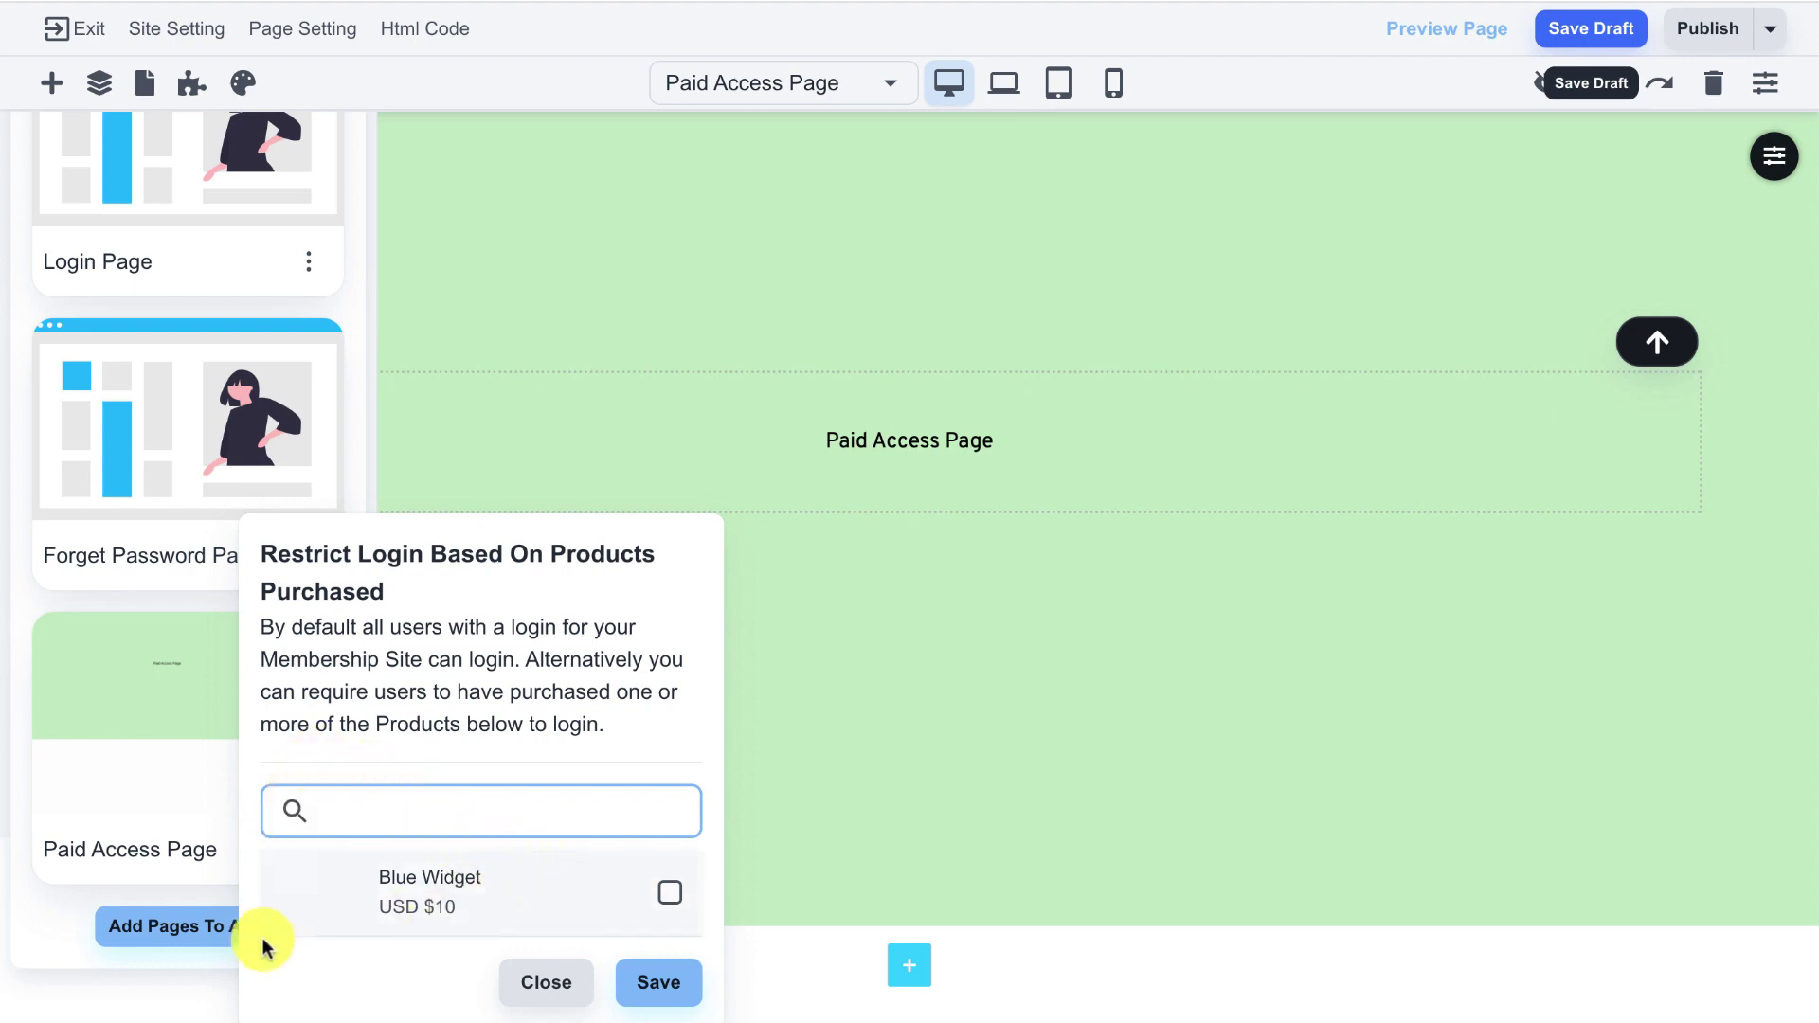
pyautogui.click(180, 983)
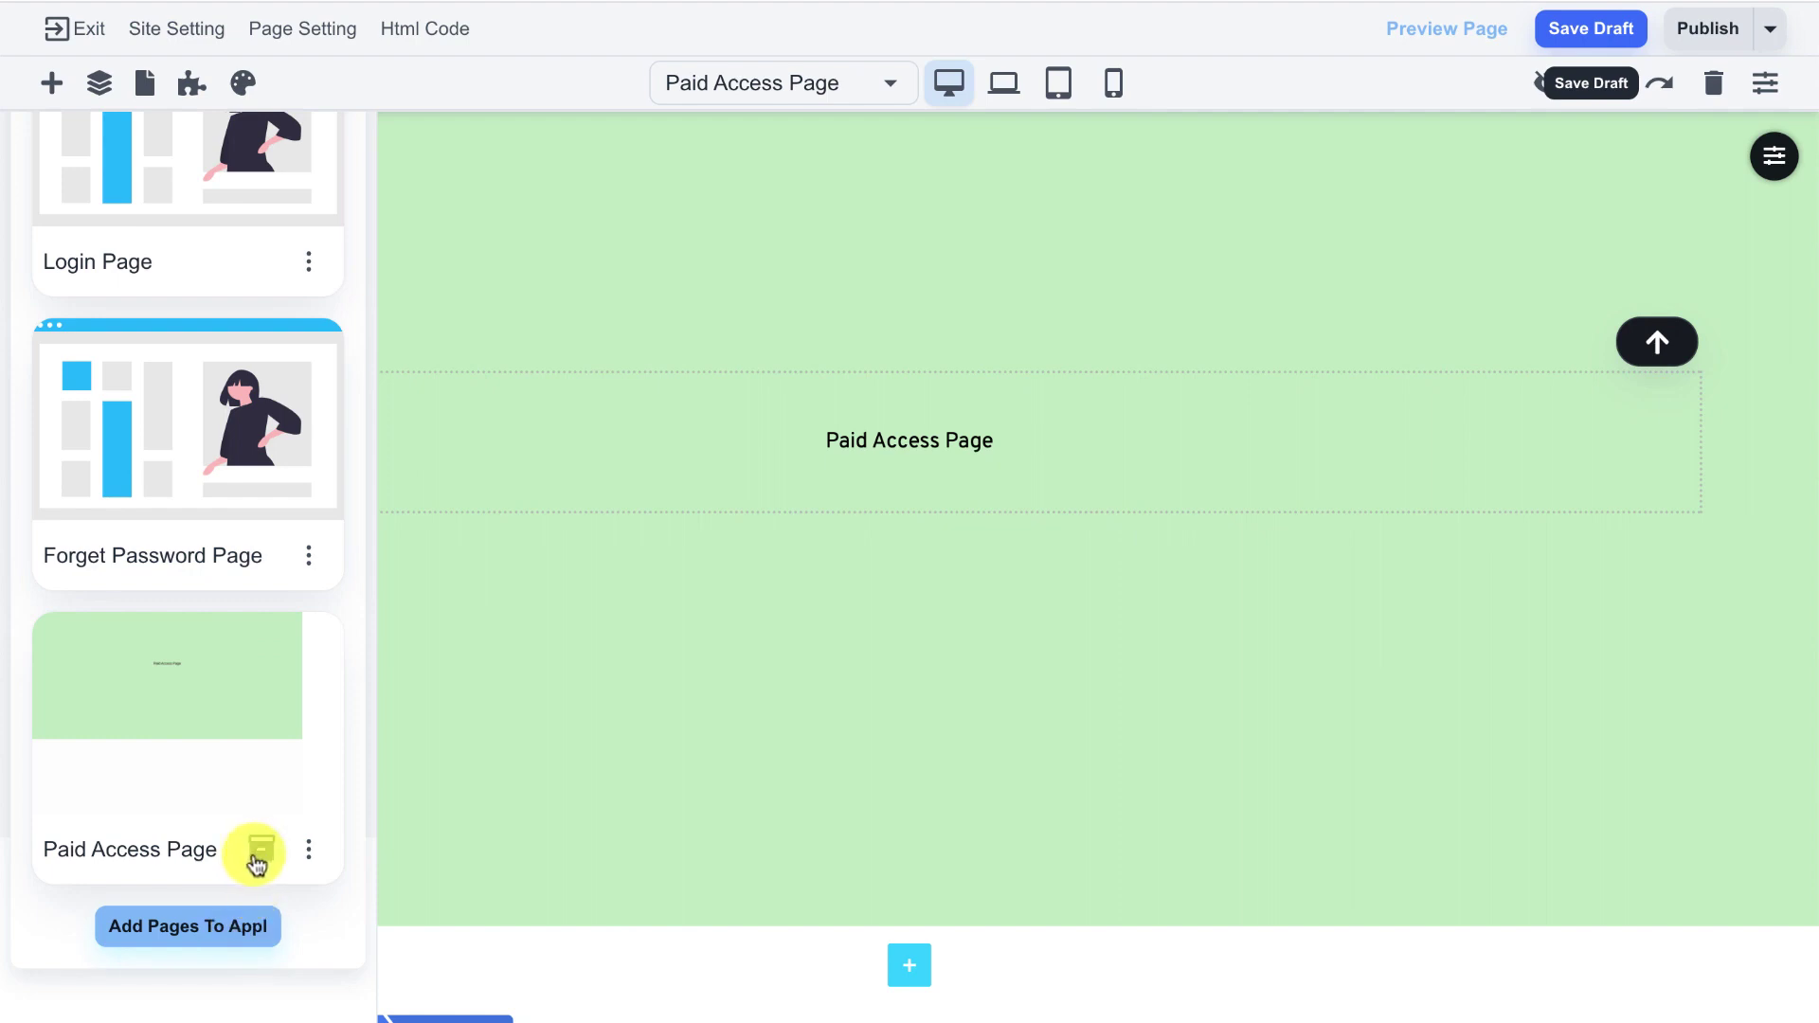
pyautogui.scroll(3, 265, 844)
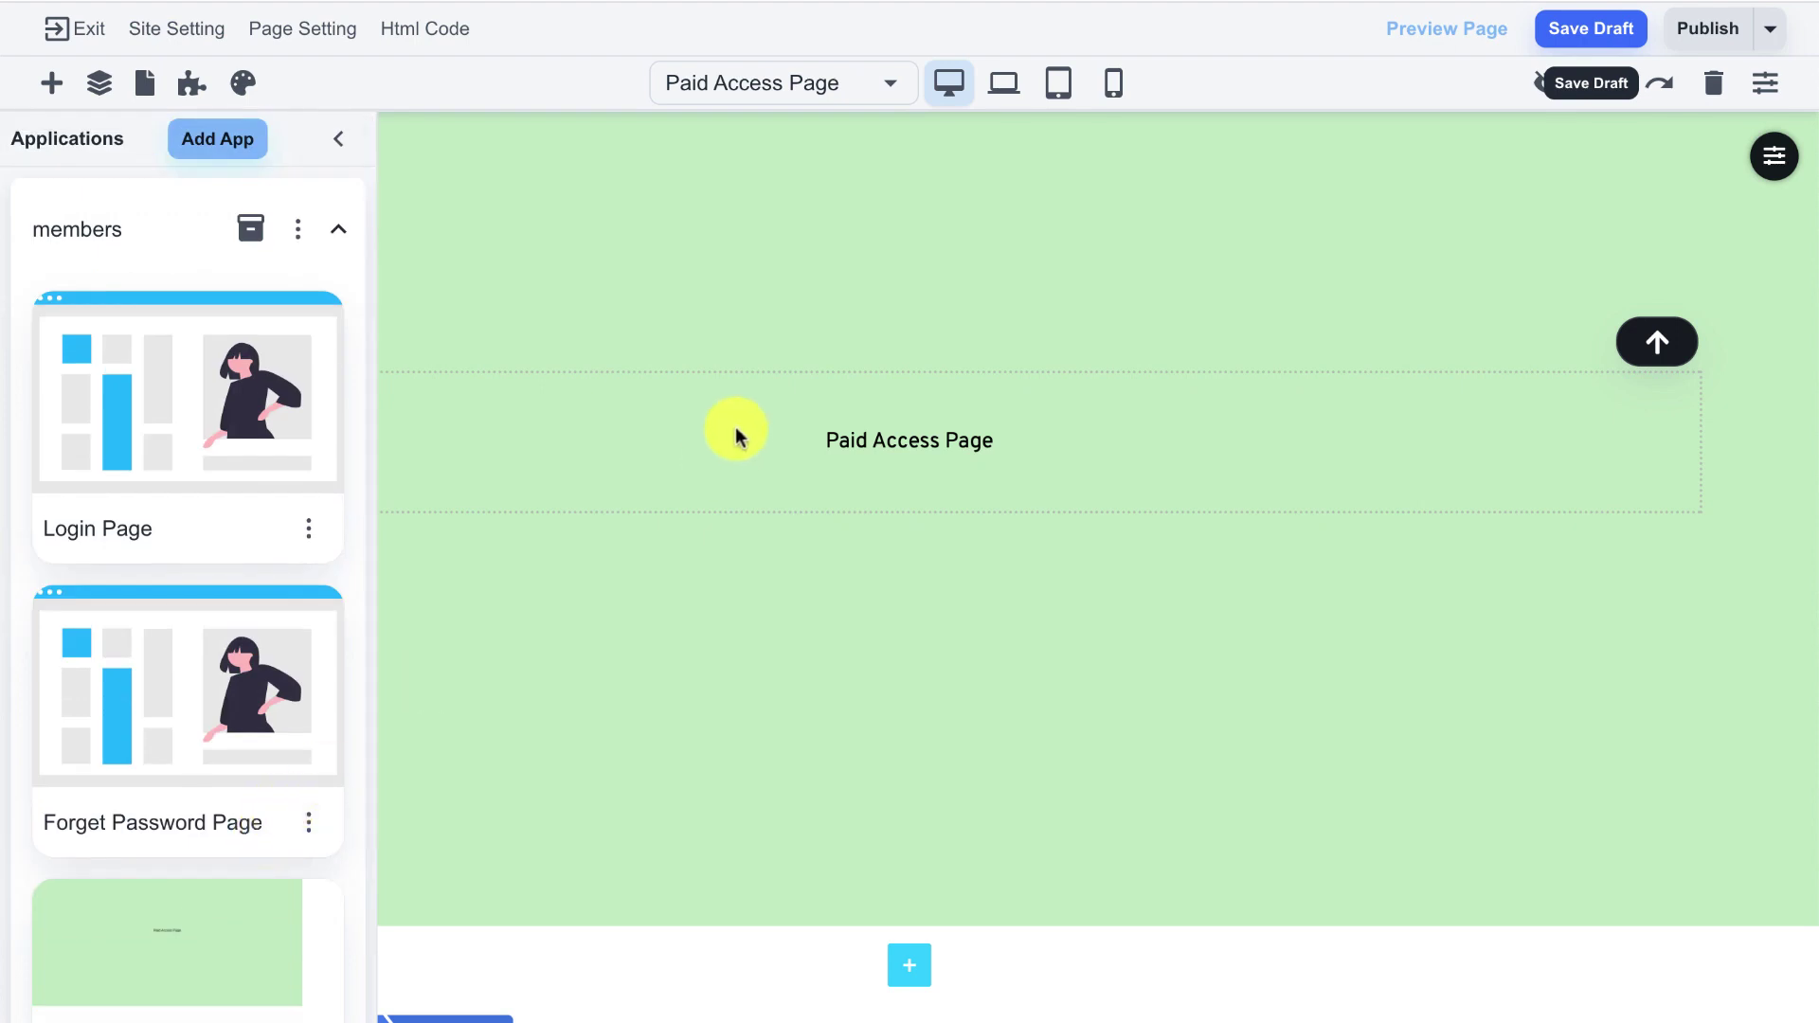
# - Publish the Paid Access Page and dismiss the publish-success dialog
pyautogui.click(335, 147)
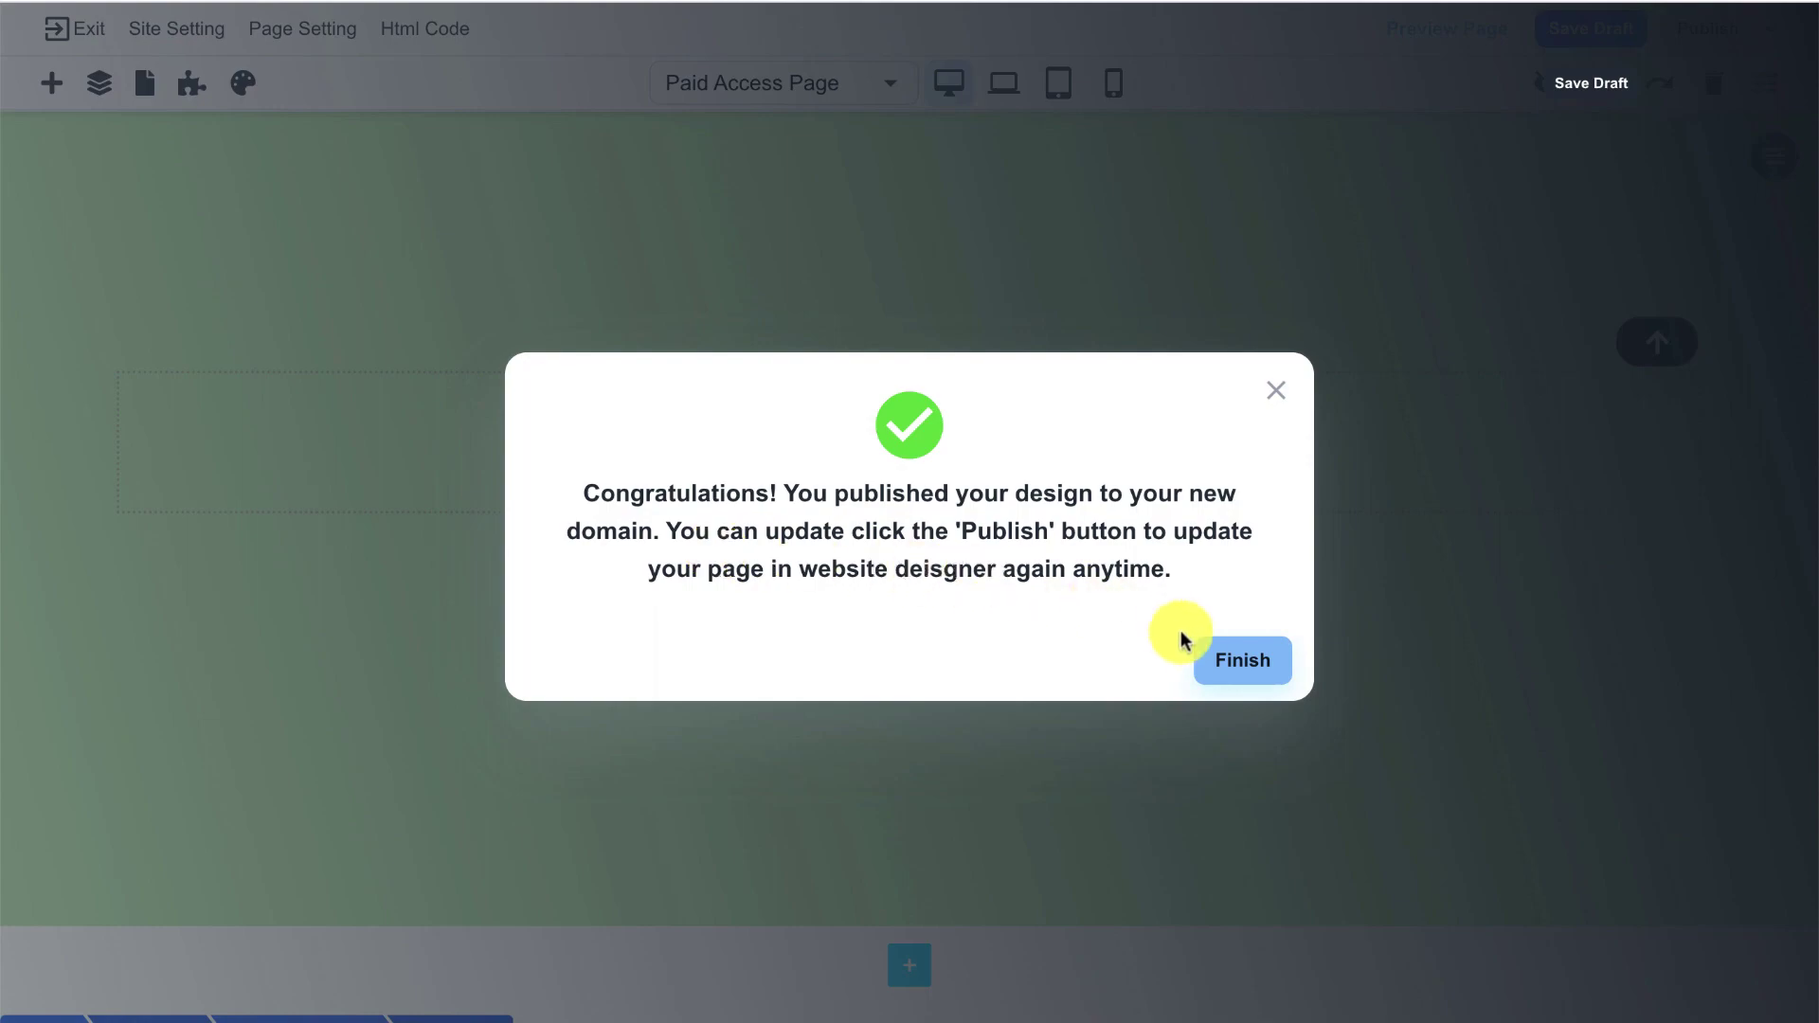
pyautogui.click(1234, 661)
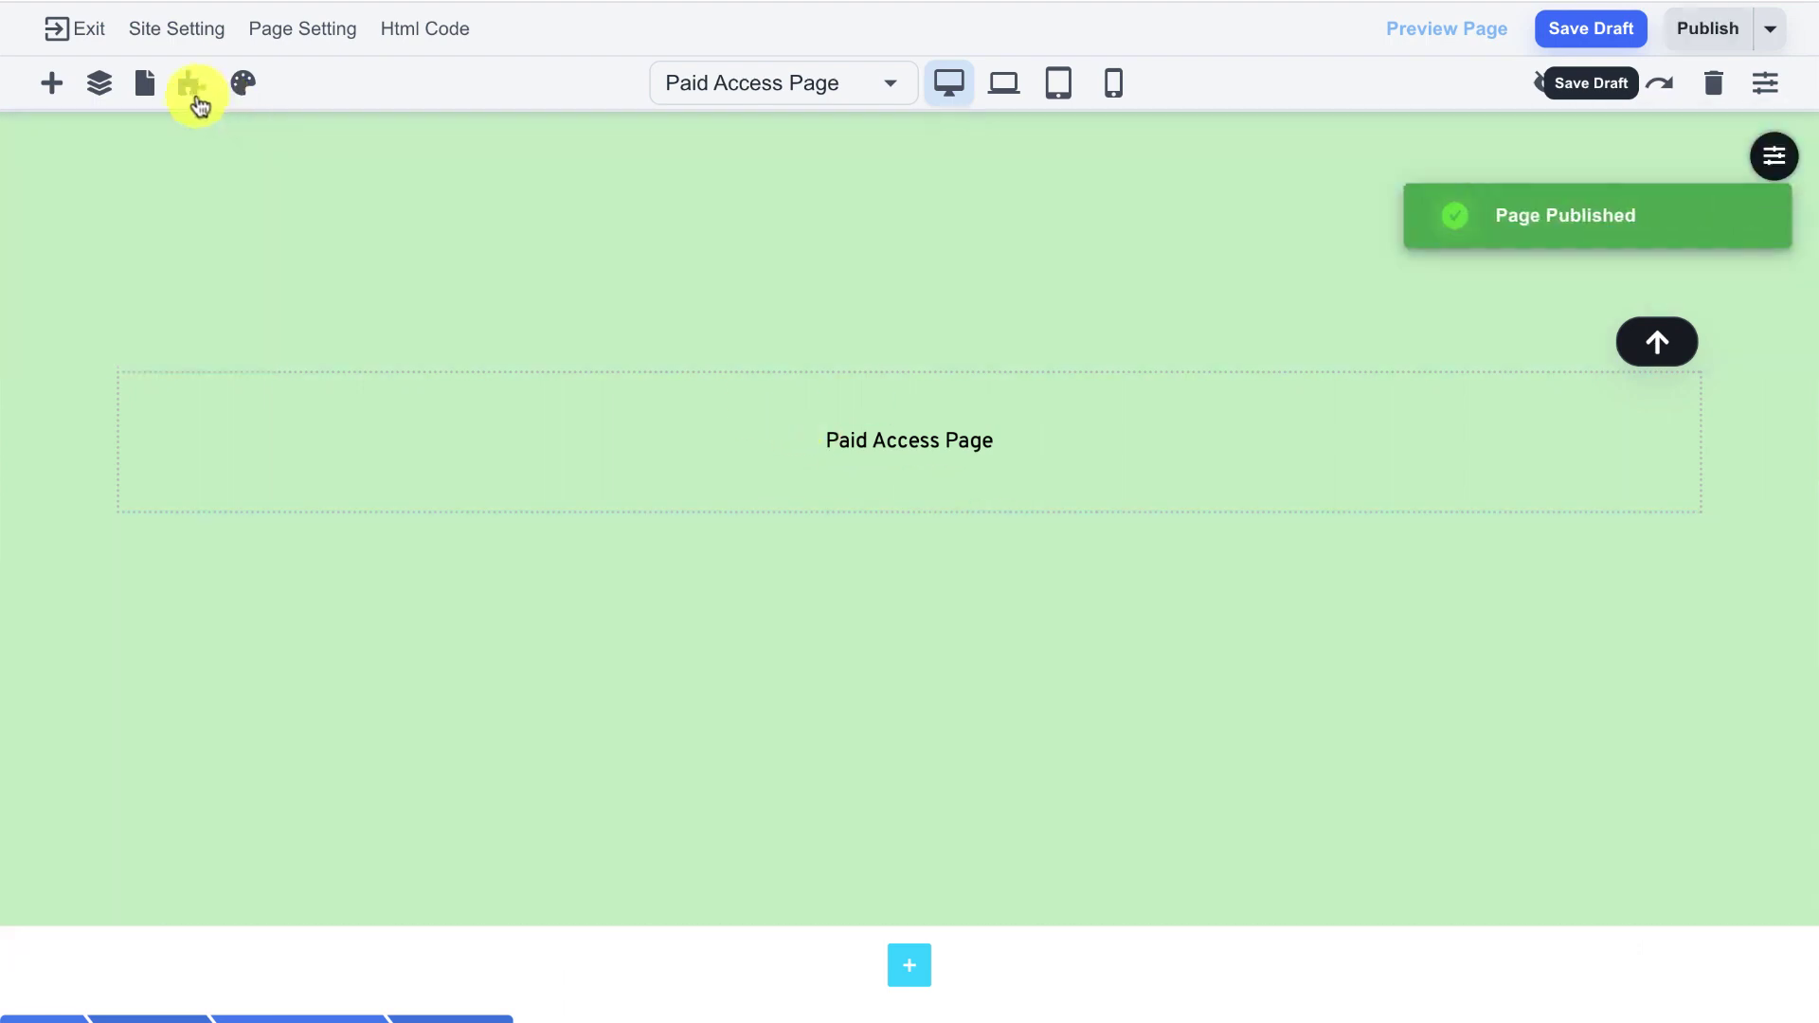
# - Open the members Login Page (/members/login) and bring it up as a live page
pyautogui.click(196, 95)
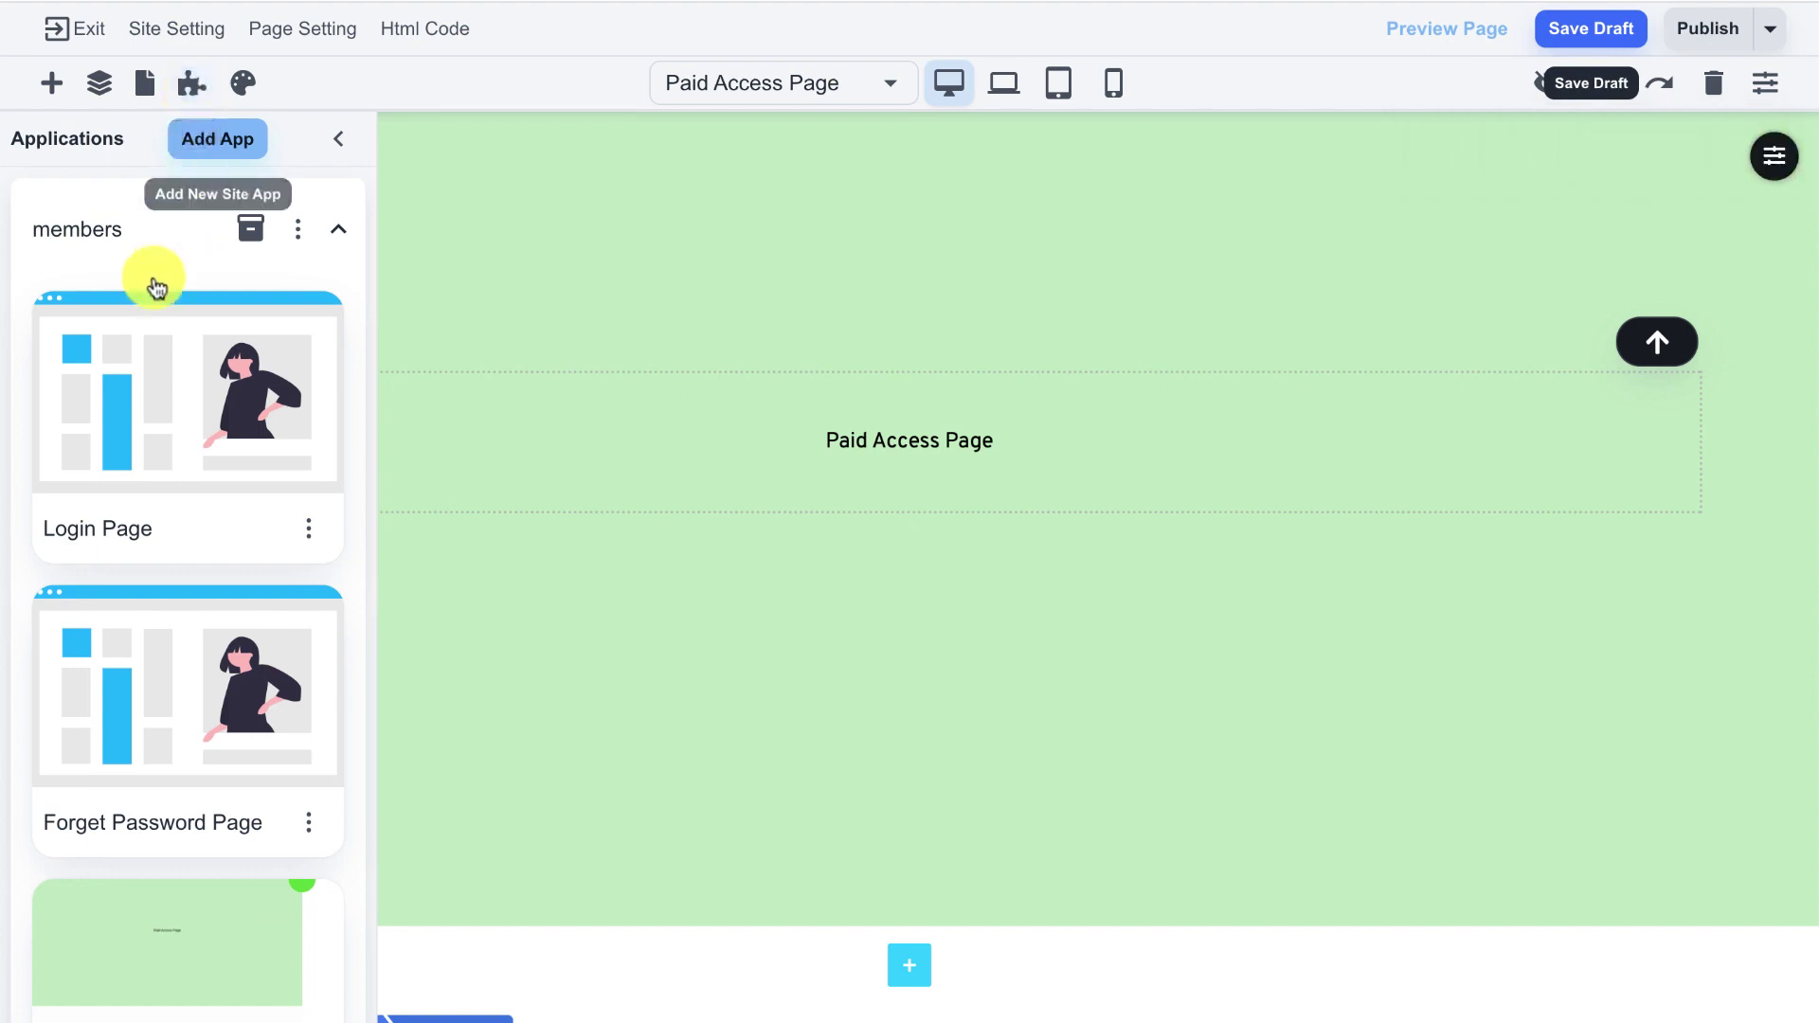
pyautogui.click(137, 383)
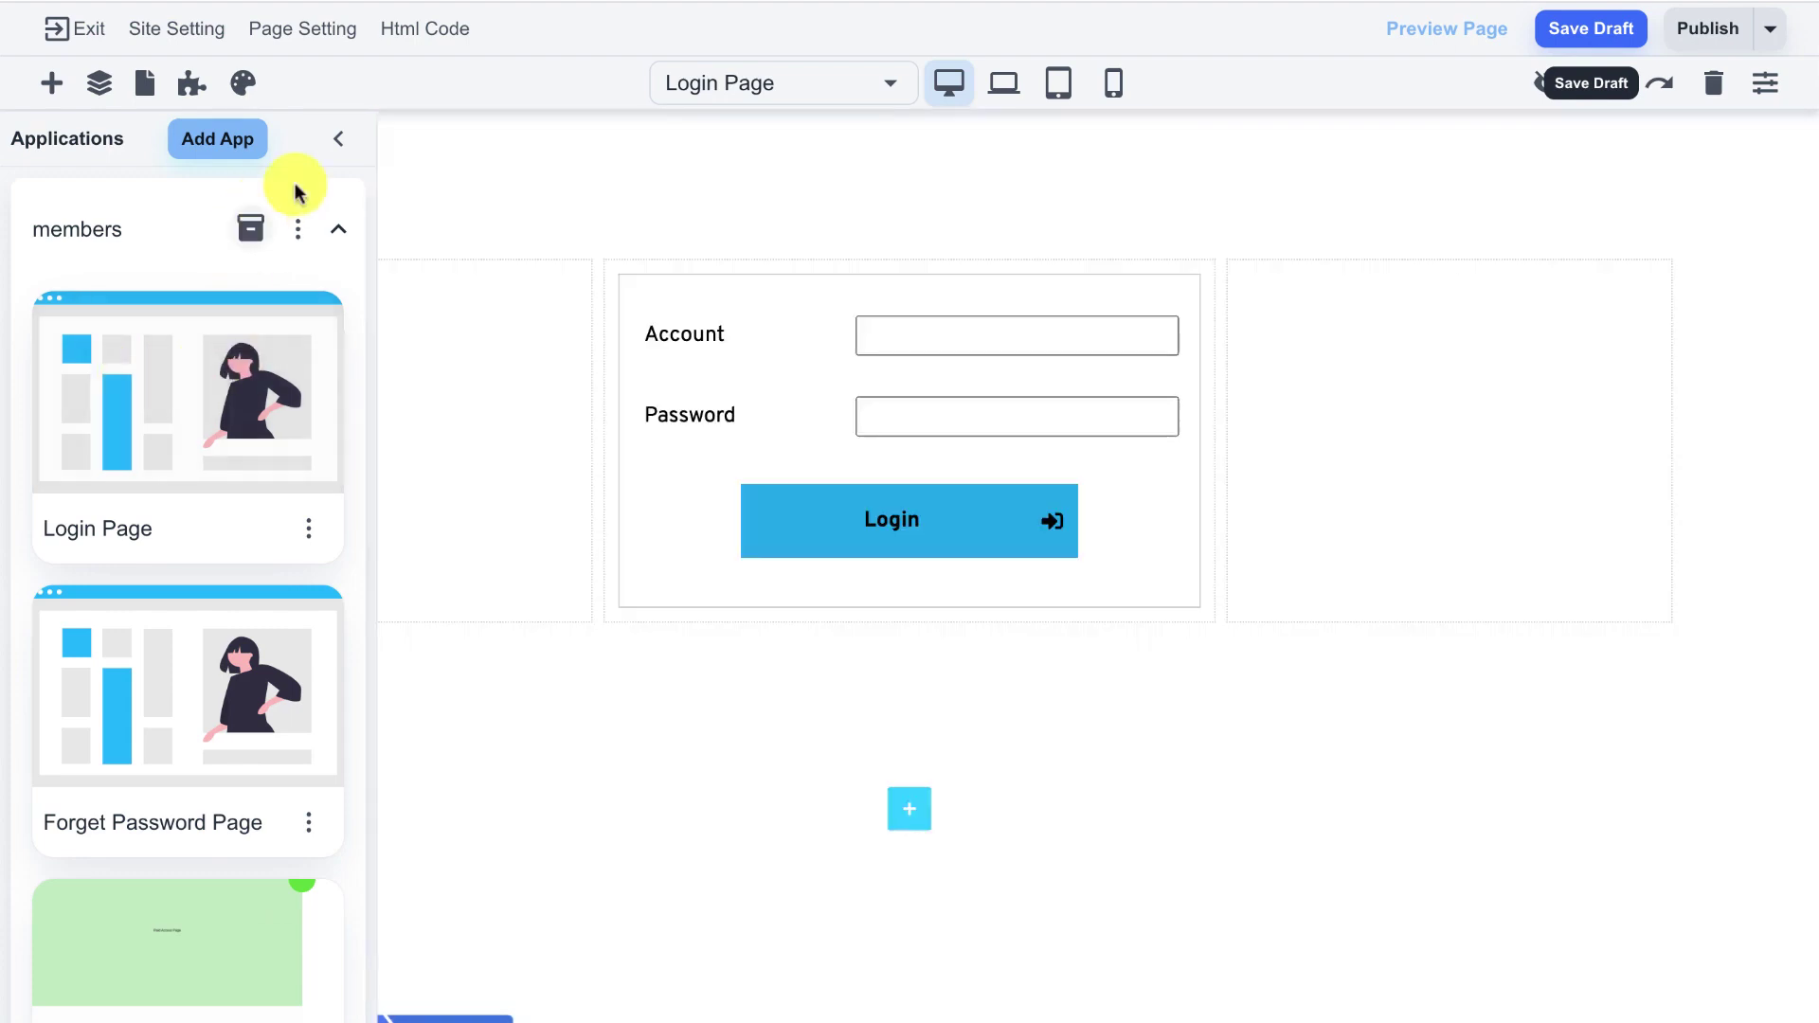
pyautogui.click(338, 140)
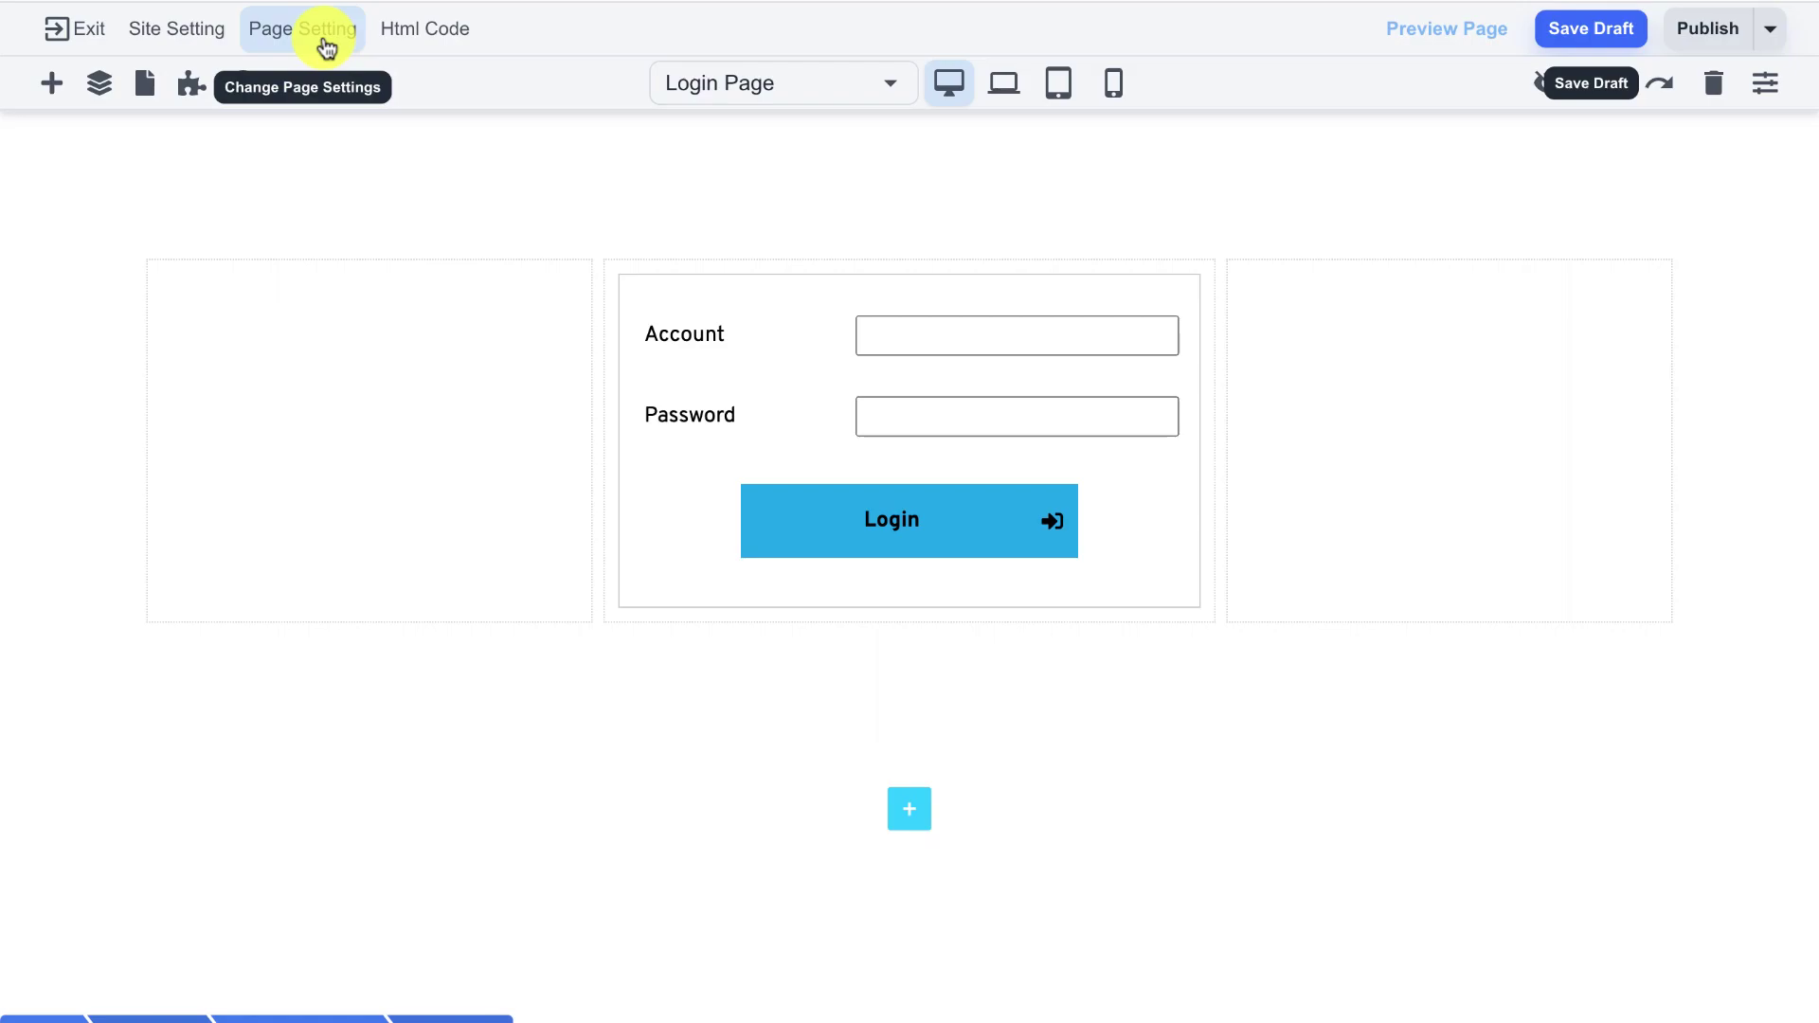
pyautogui.click(327, 47)
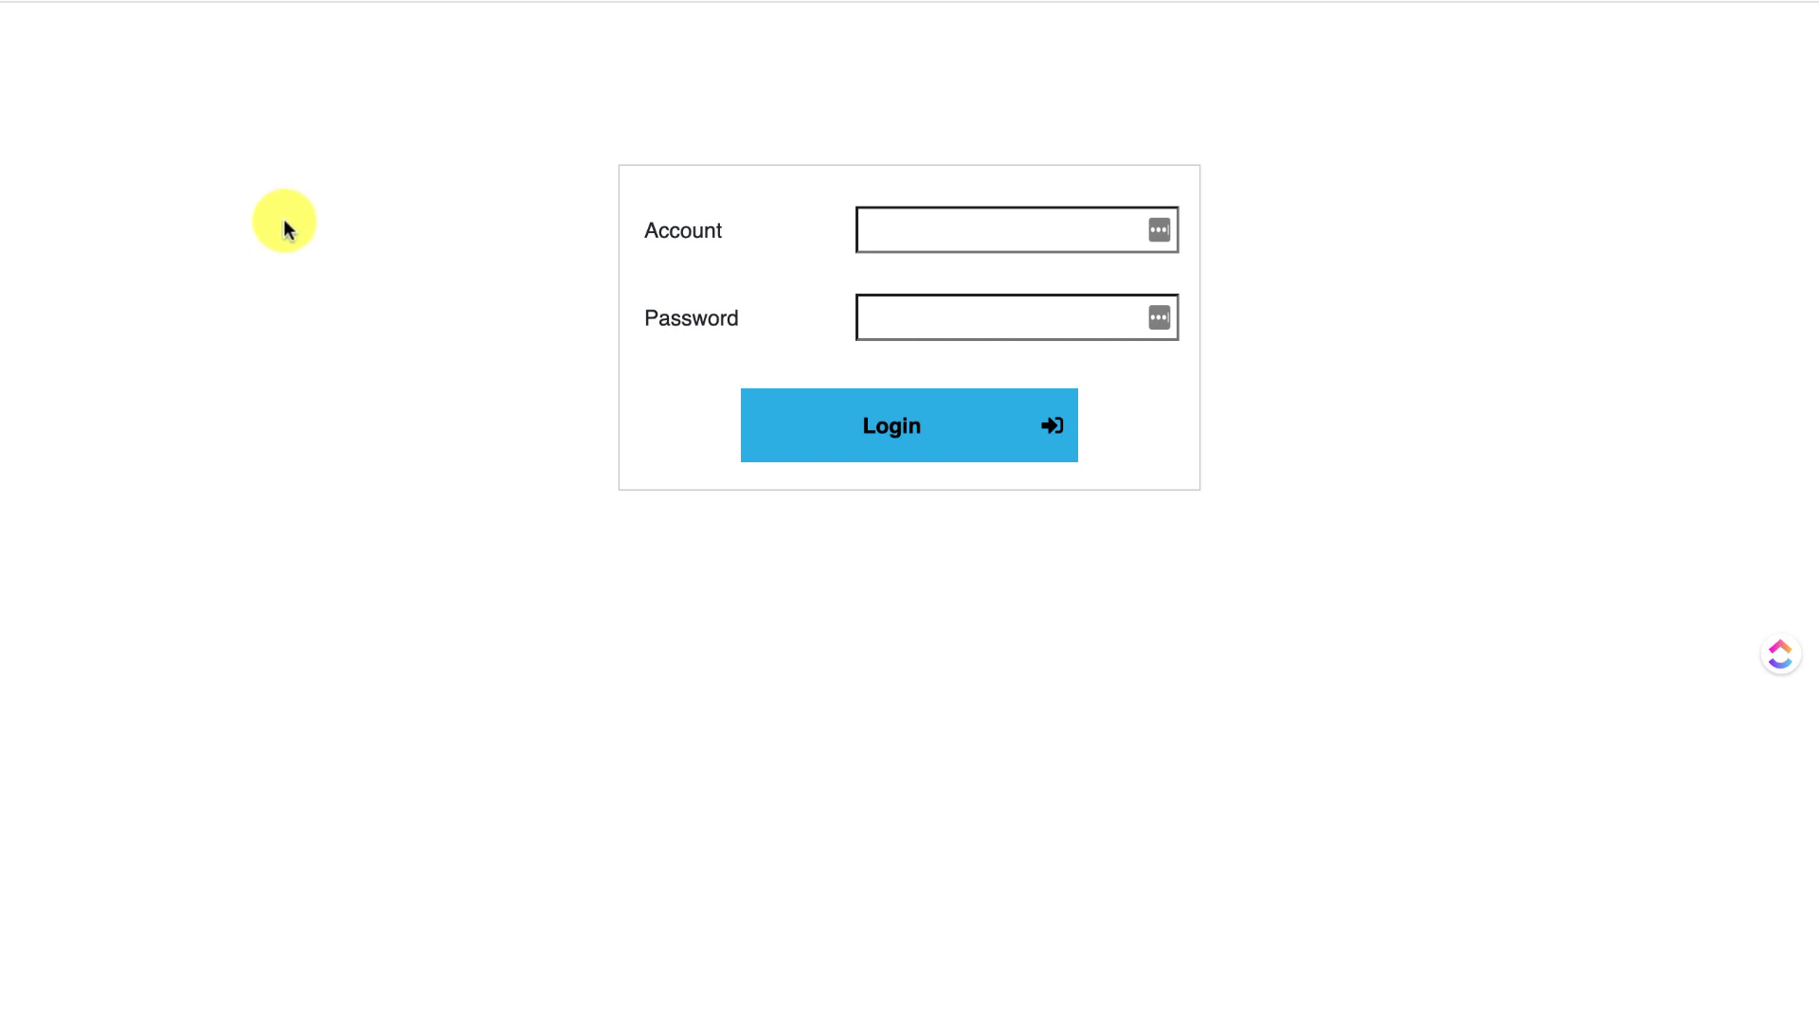
# - Try logging in with a test account and password, getting 'User not found'
pyautogui.click(898, 224)
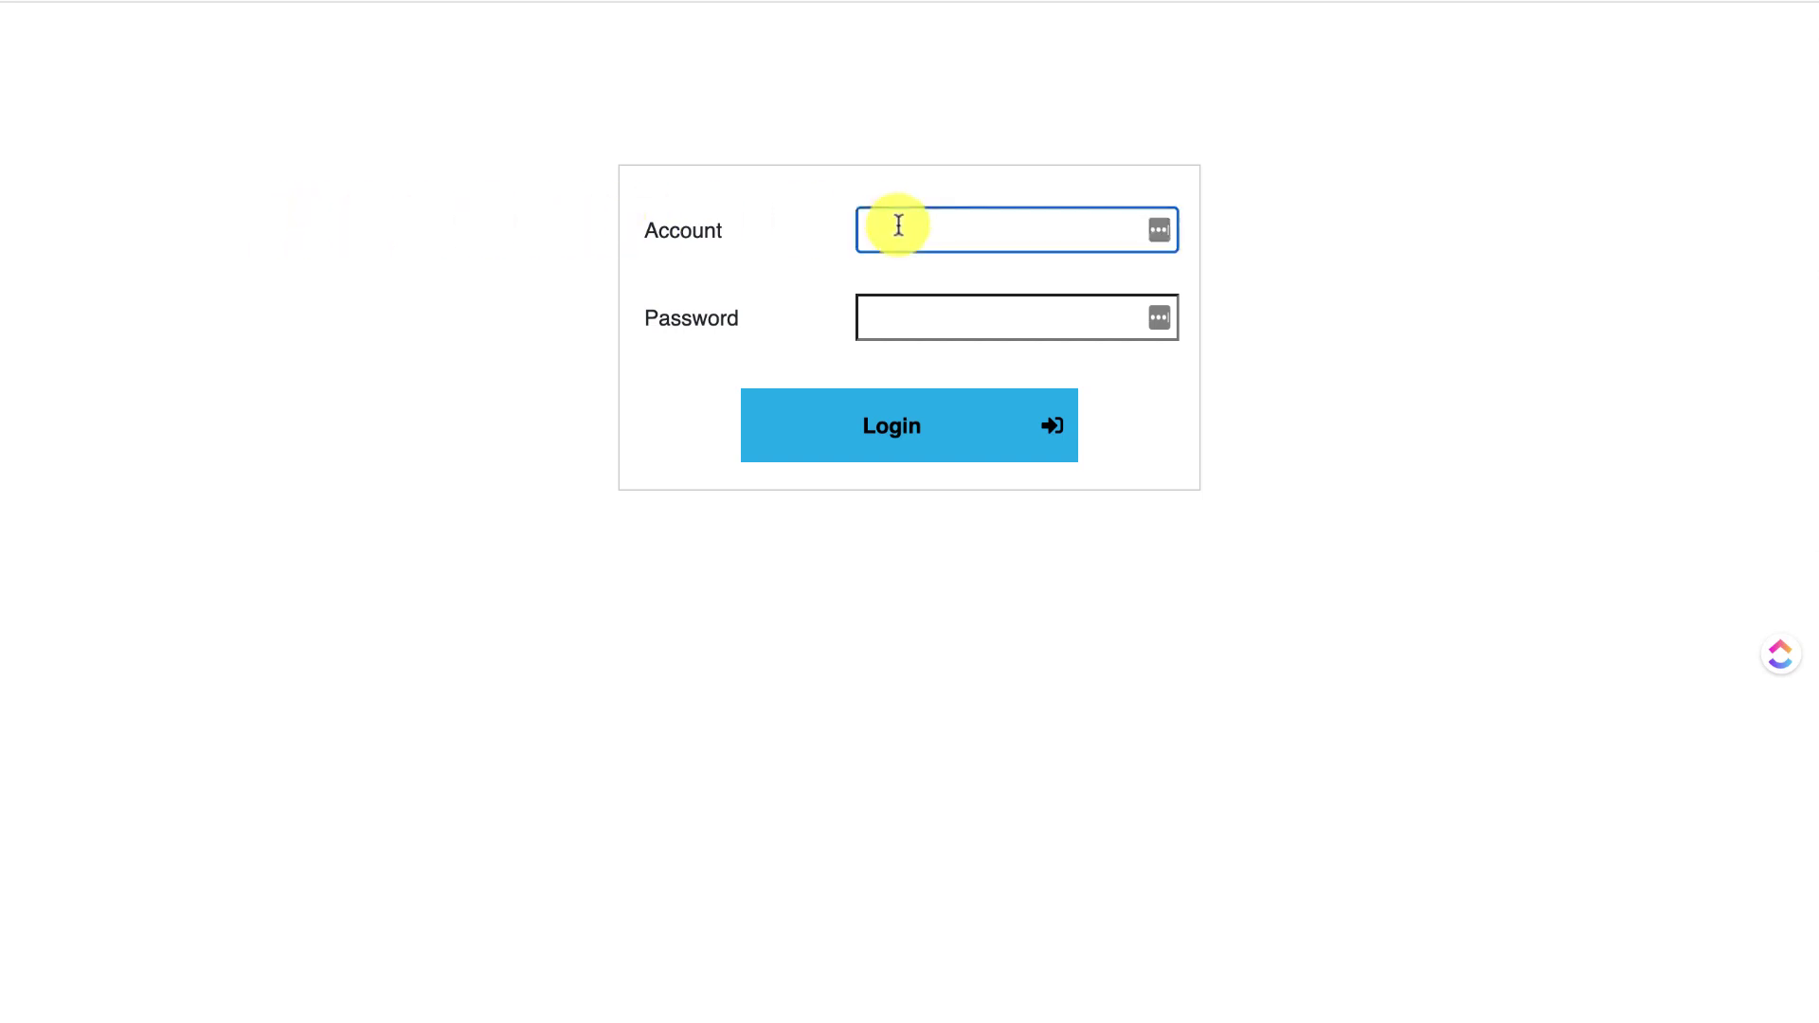
pyautogui.write('test')
pyautogui.click(925, 320)
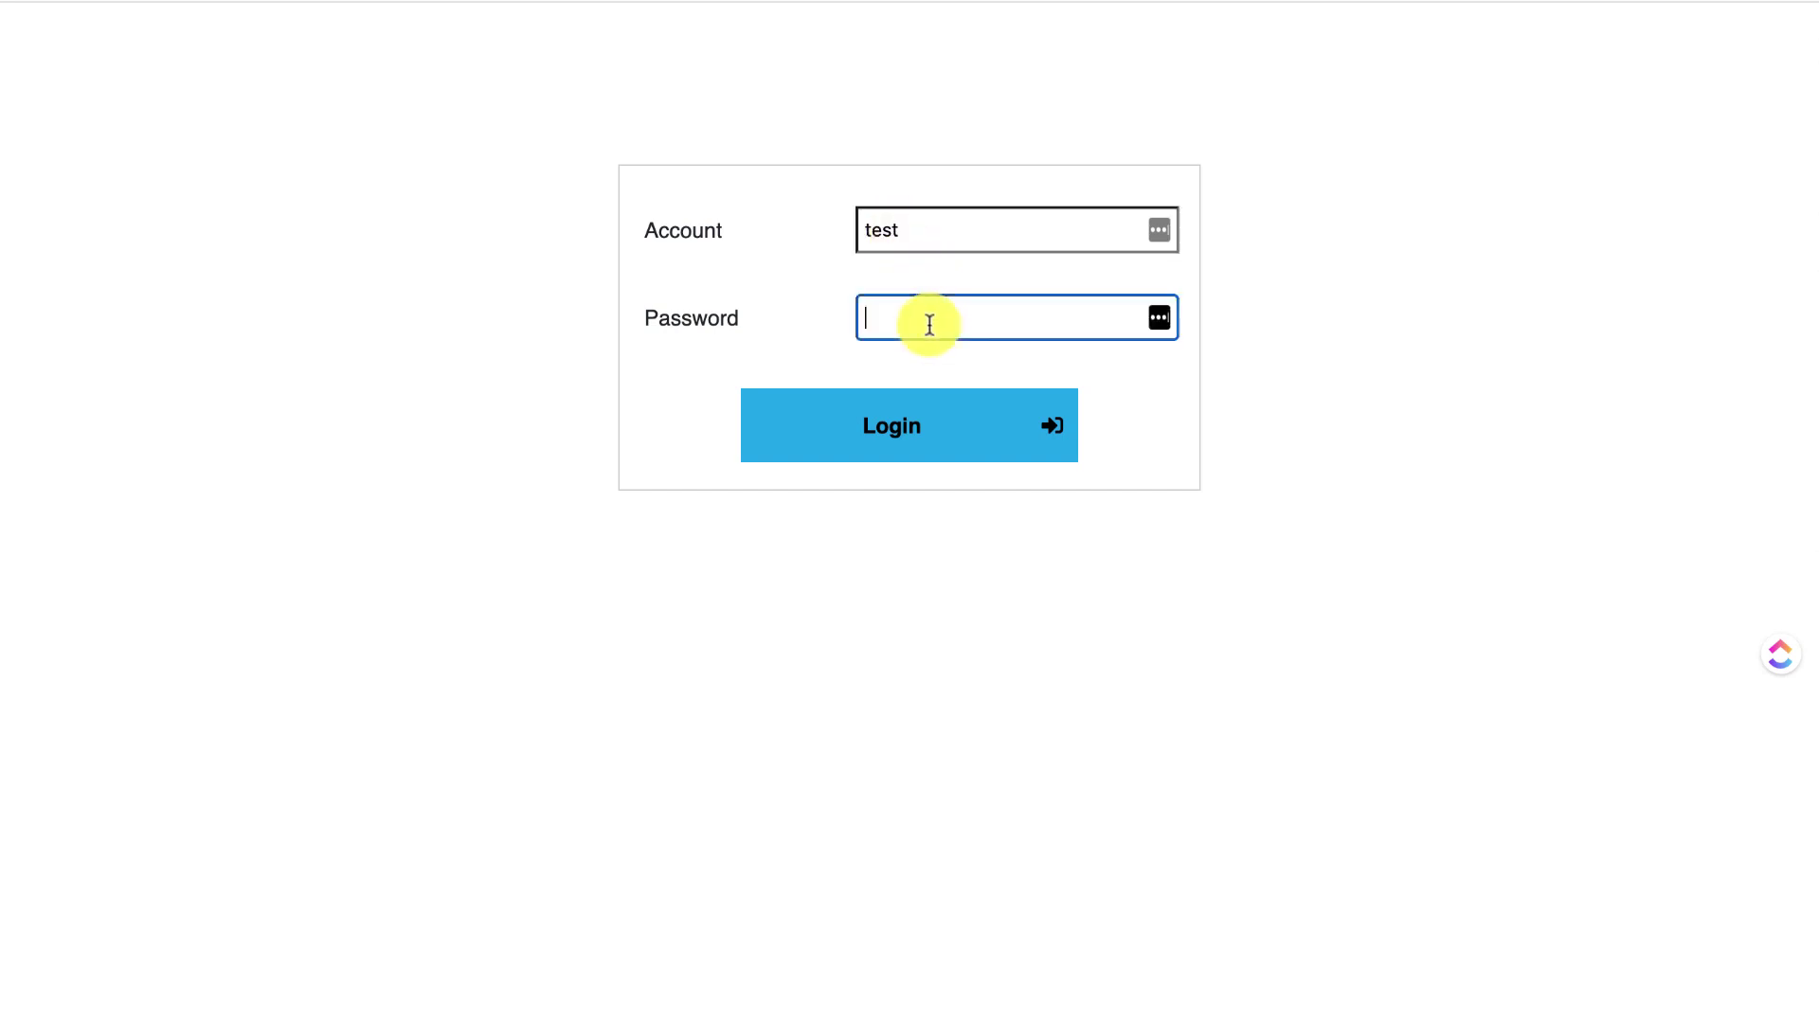
pyautogui.write('test')
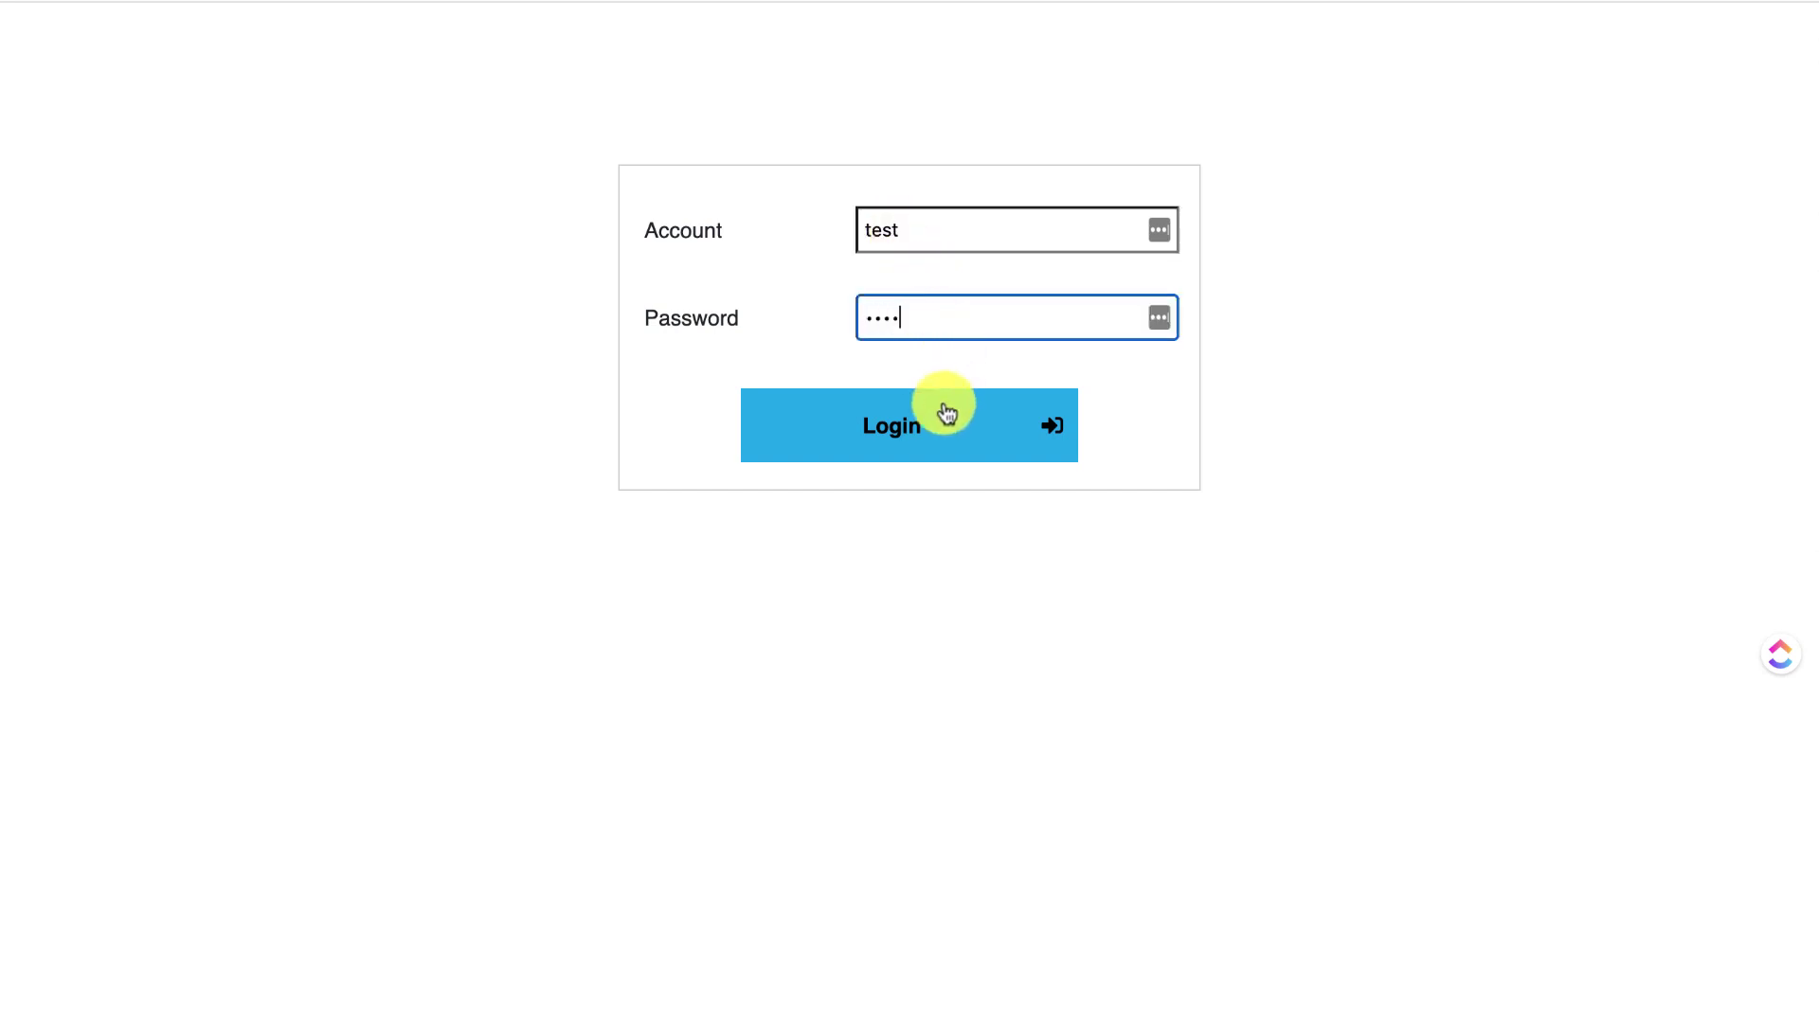
pyautogui.click(936, 426)
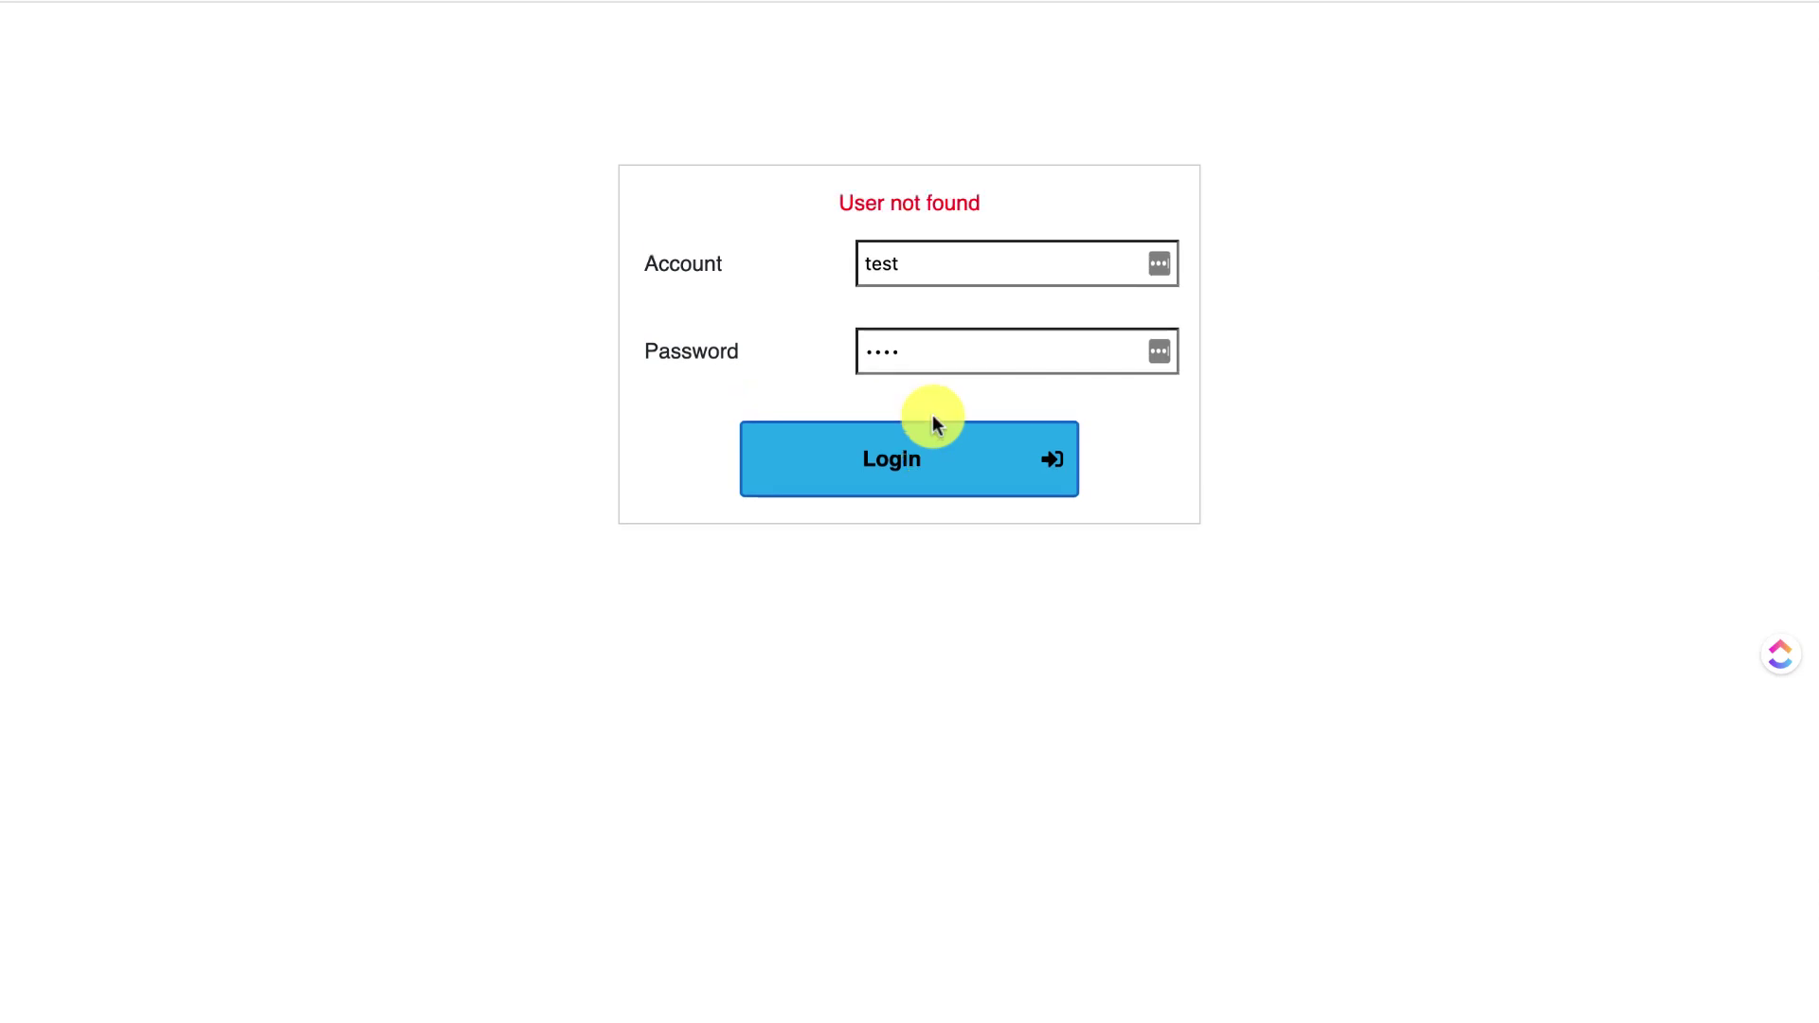
pyautogui.moveTo(833, 207); pyautogui.dragTo(1030, 214)
pyautogui.click(1028, 211)
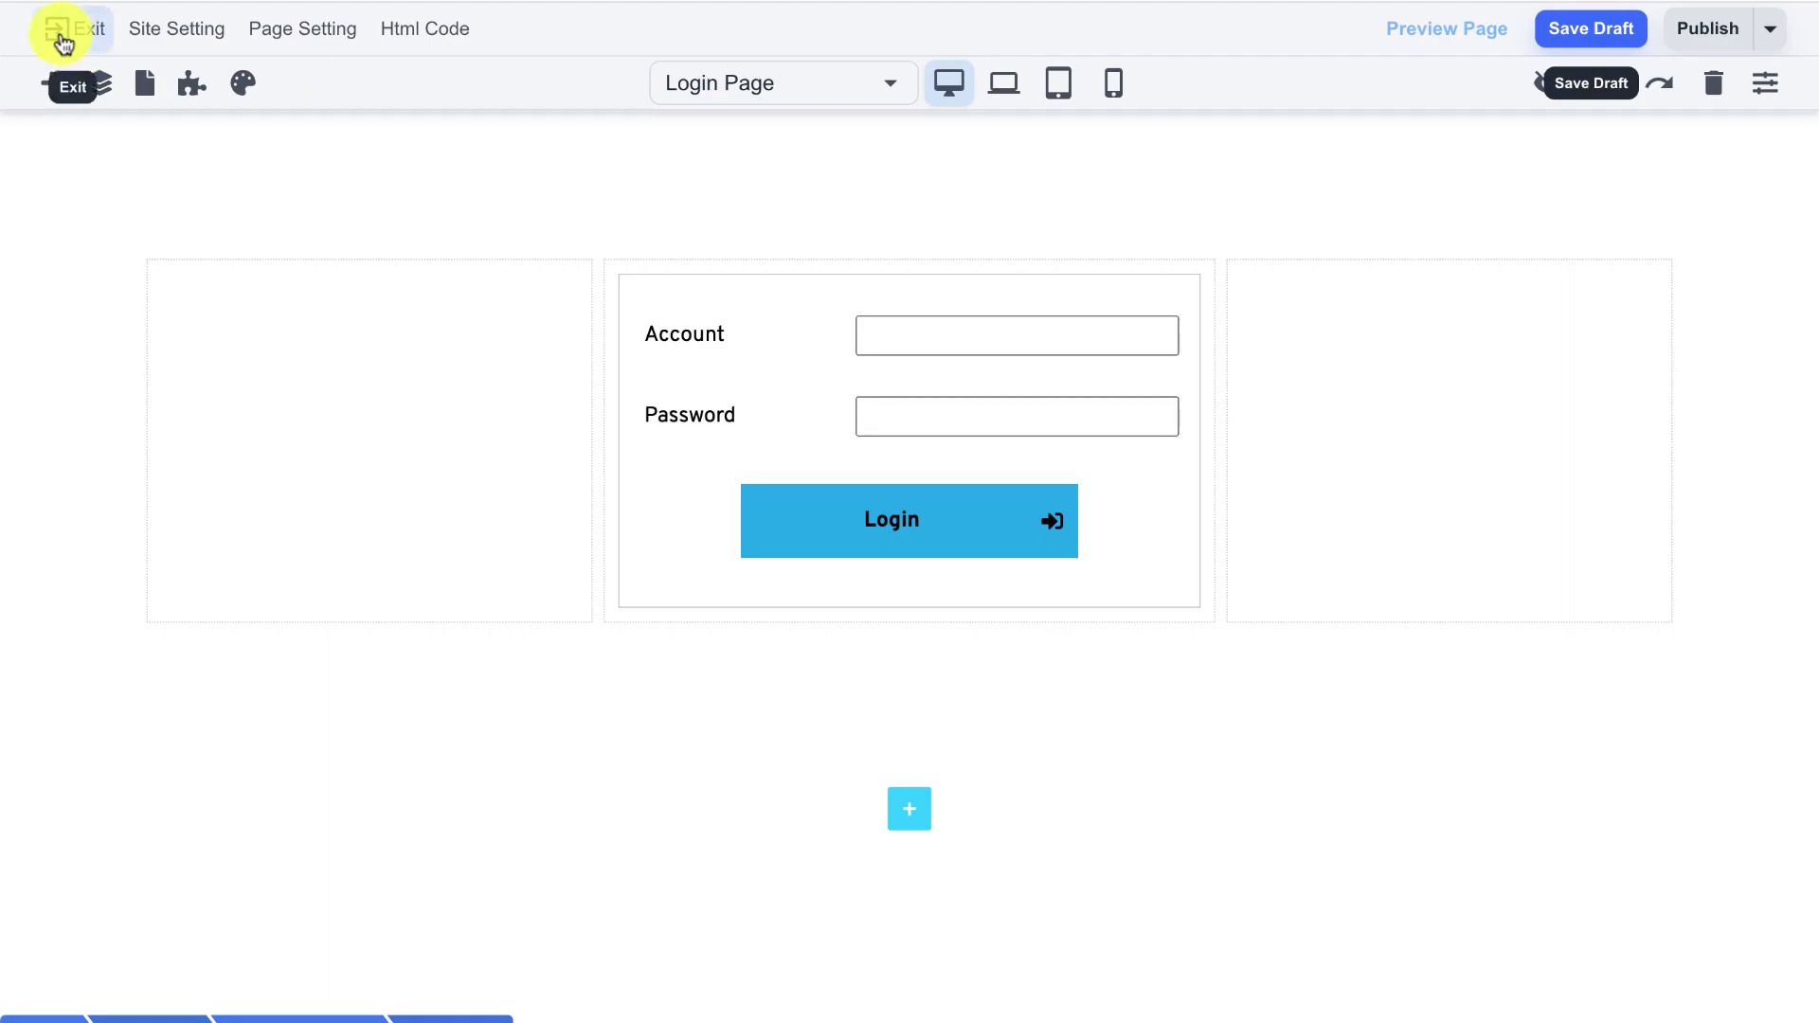
# - Leave the editor and, in Database, fill in a new contact's first name, last name and e-mail
pyautogui.click(62, 37)
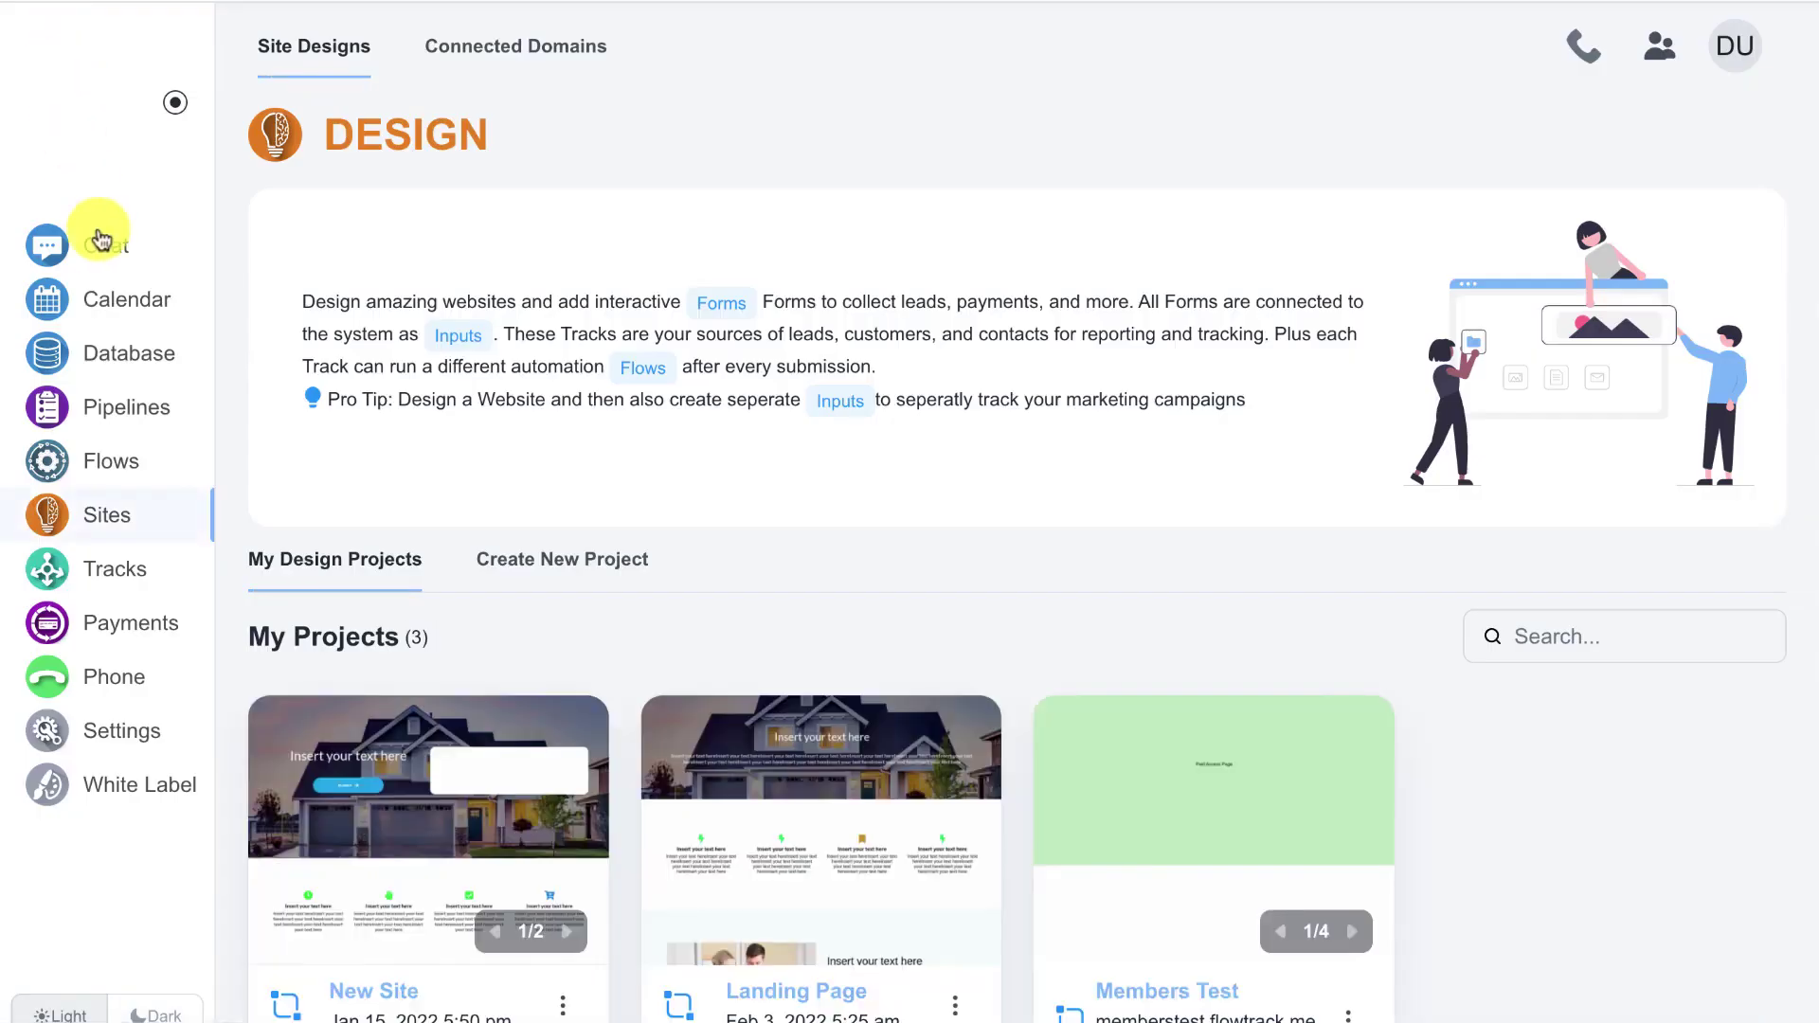
pyautogui.click(123, 354)
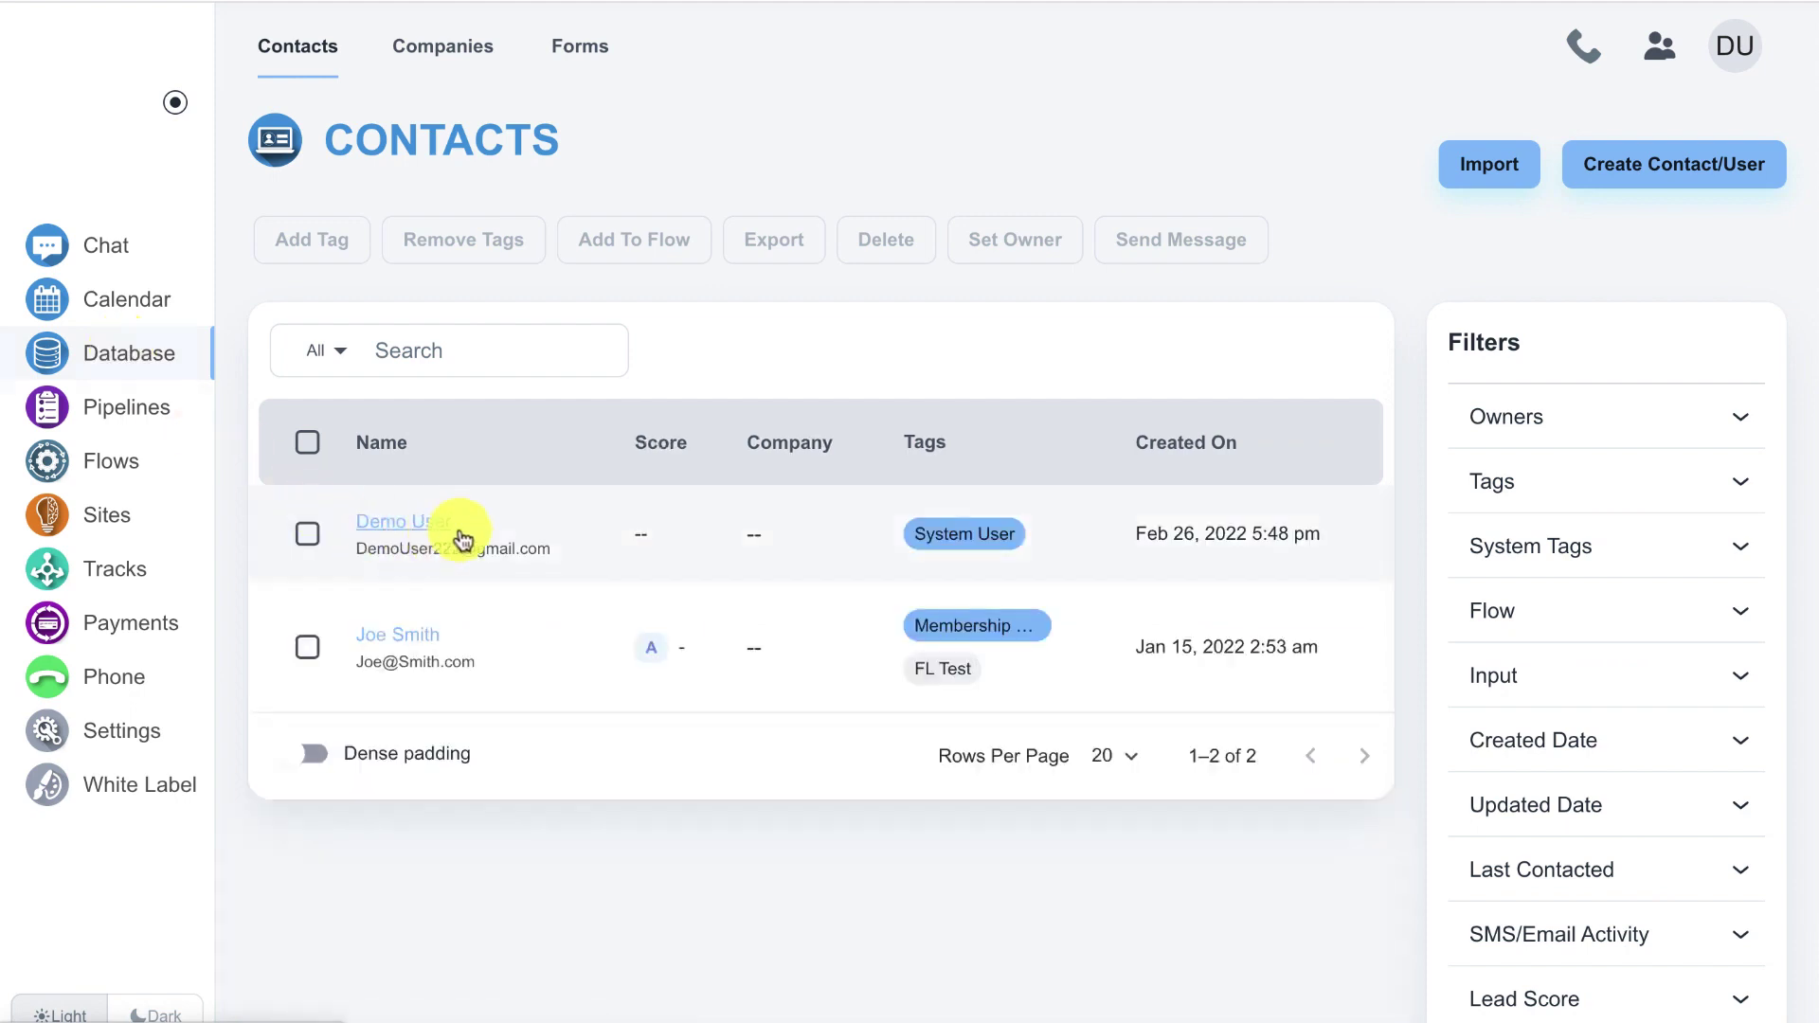
pyautogui.click(1656, 166)
pyautogui.click(674, 175)
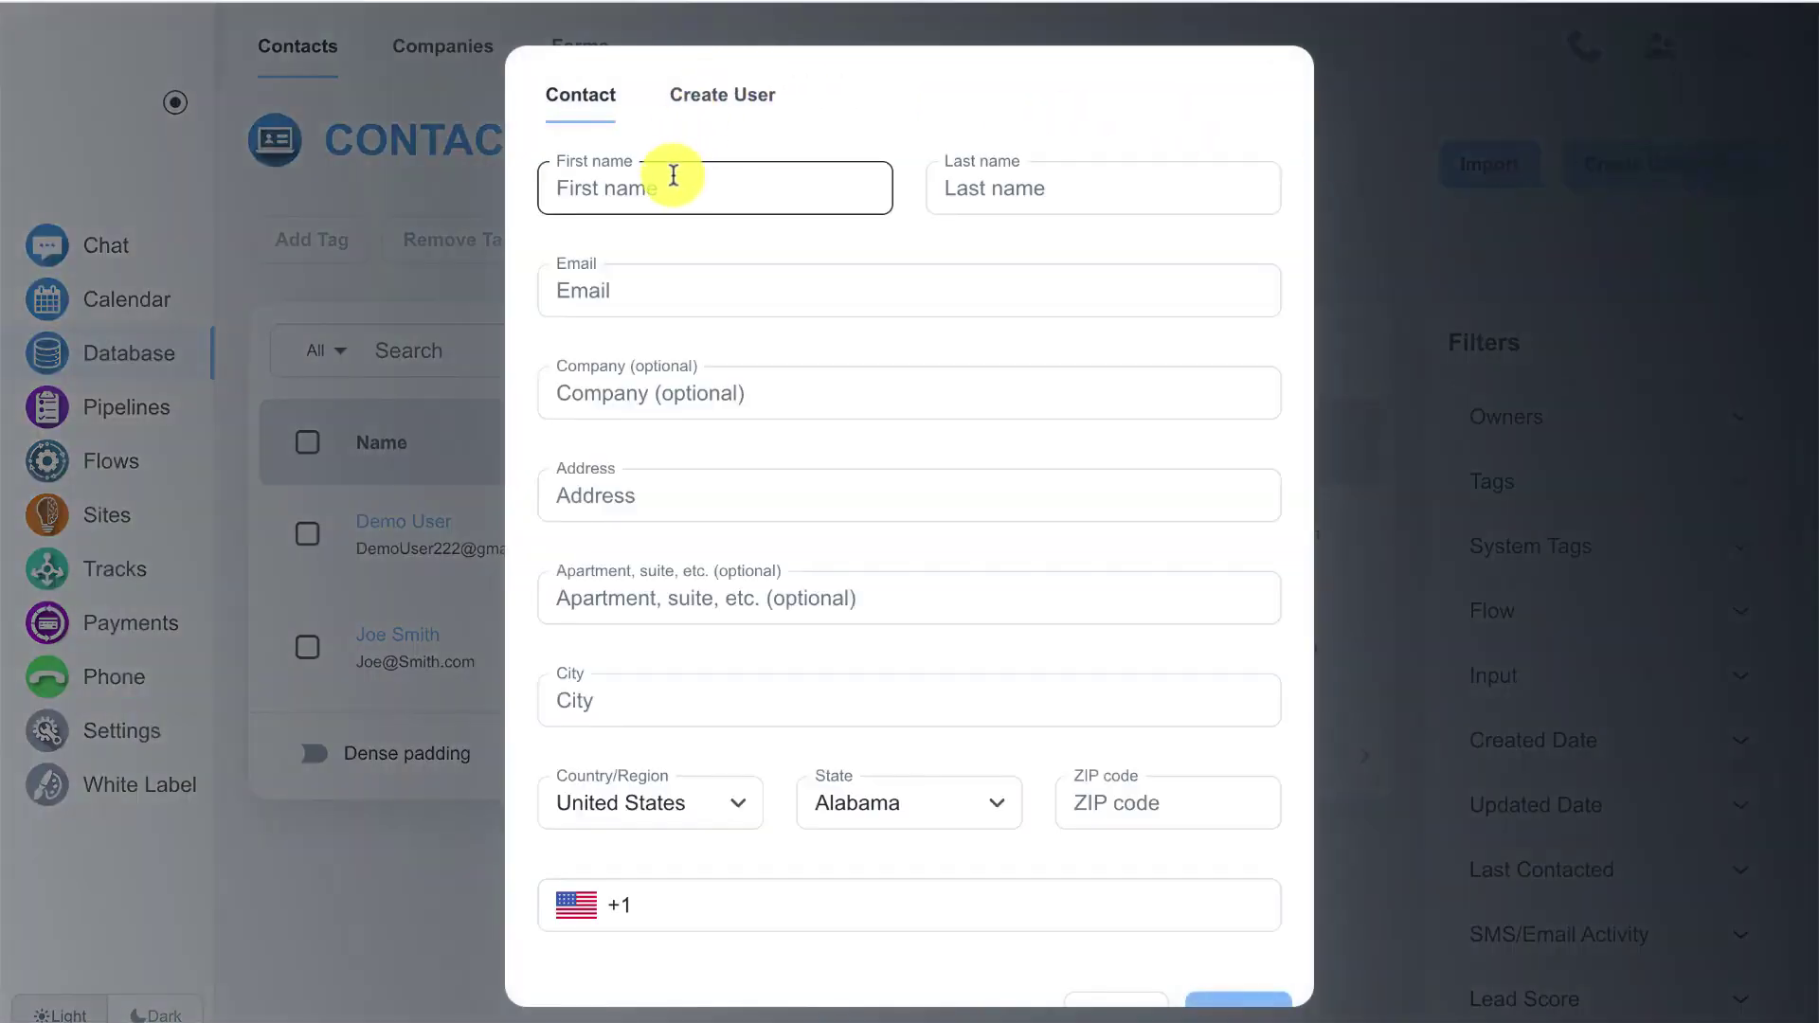
pyautogui.write('Adam')
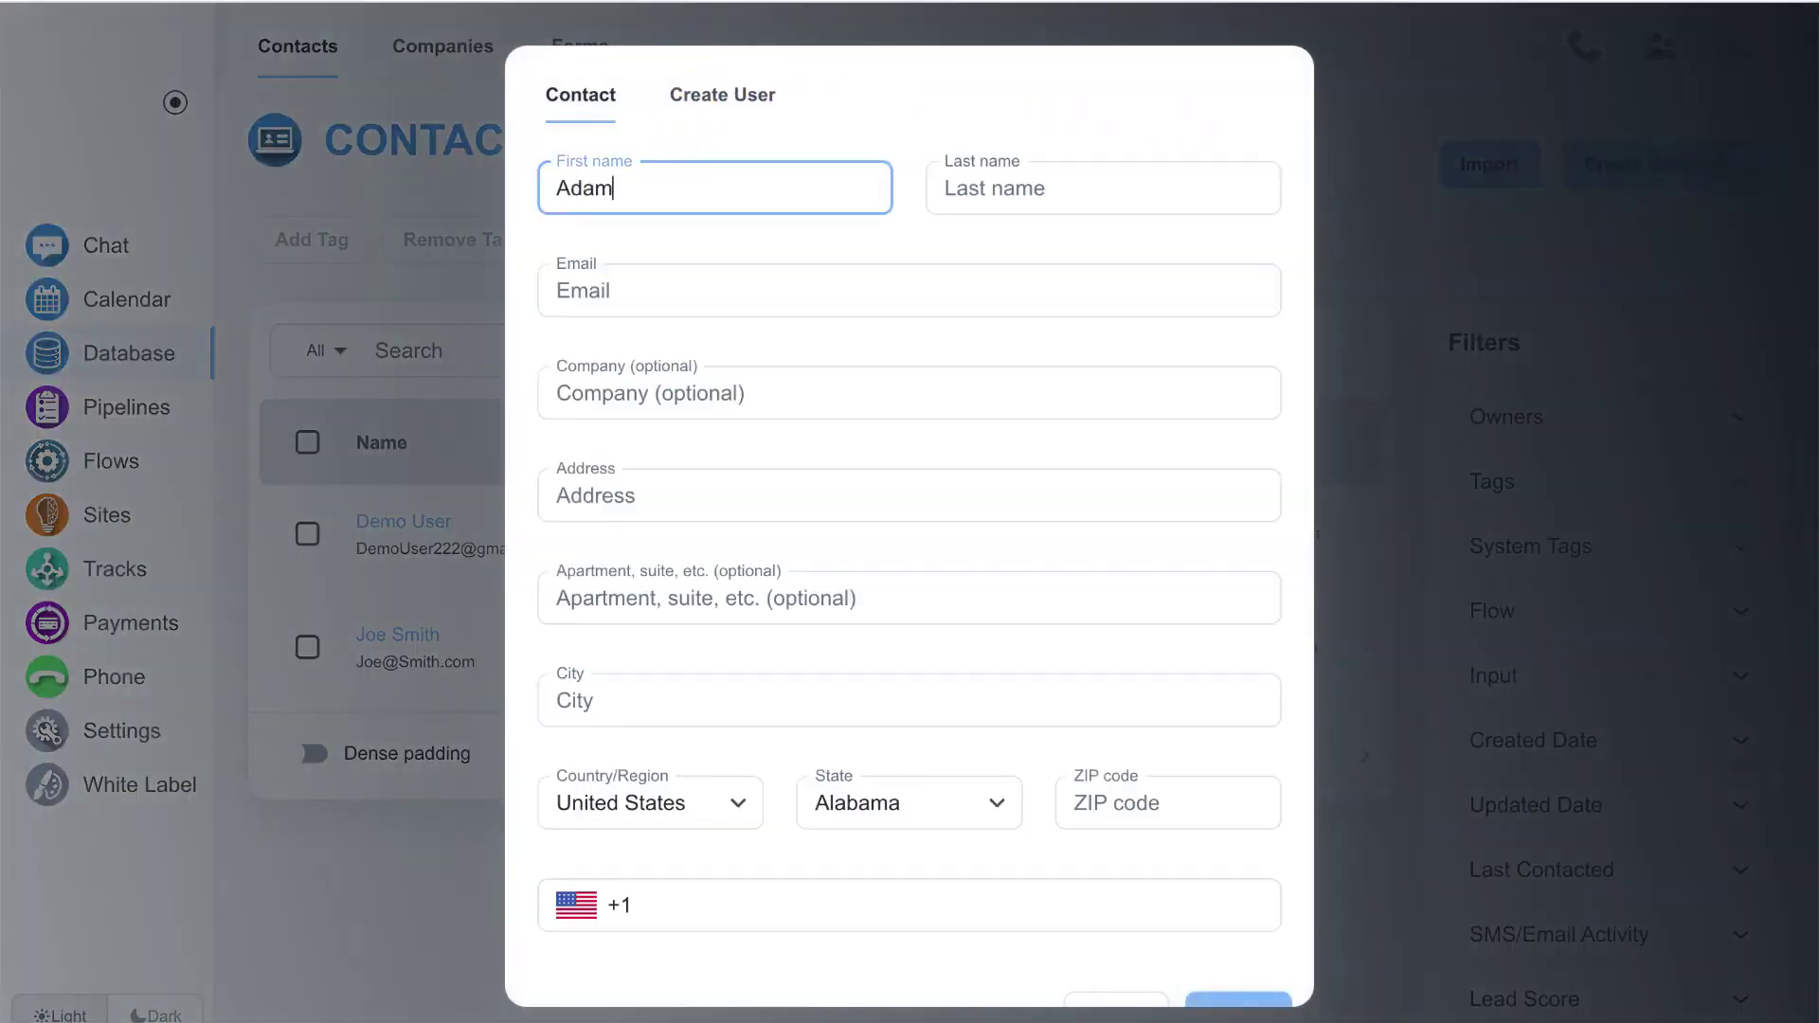
pyautogui.click(1103, 188)
pyautogui.write('Smith')
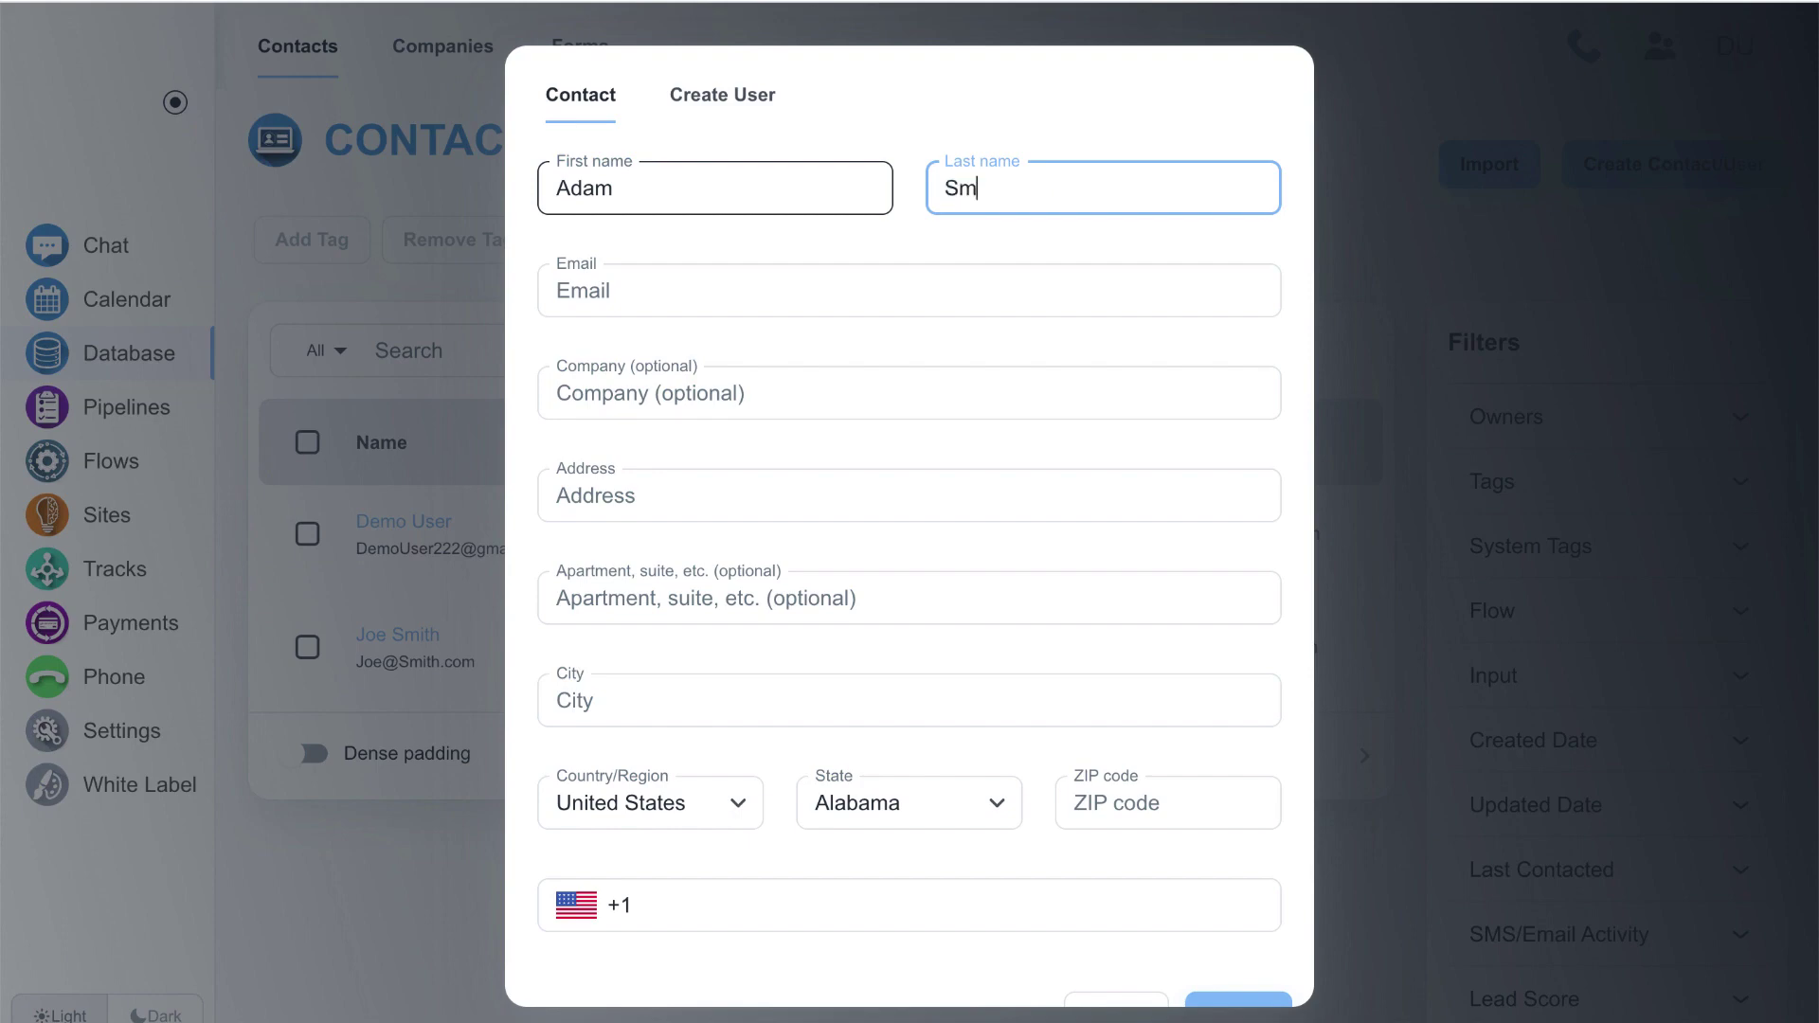
pyautogui.click(744, 284)
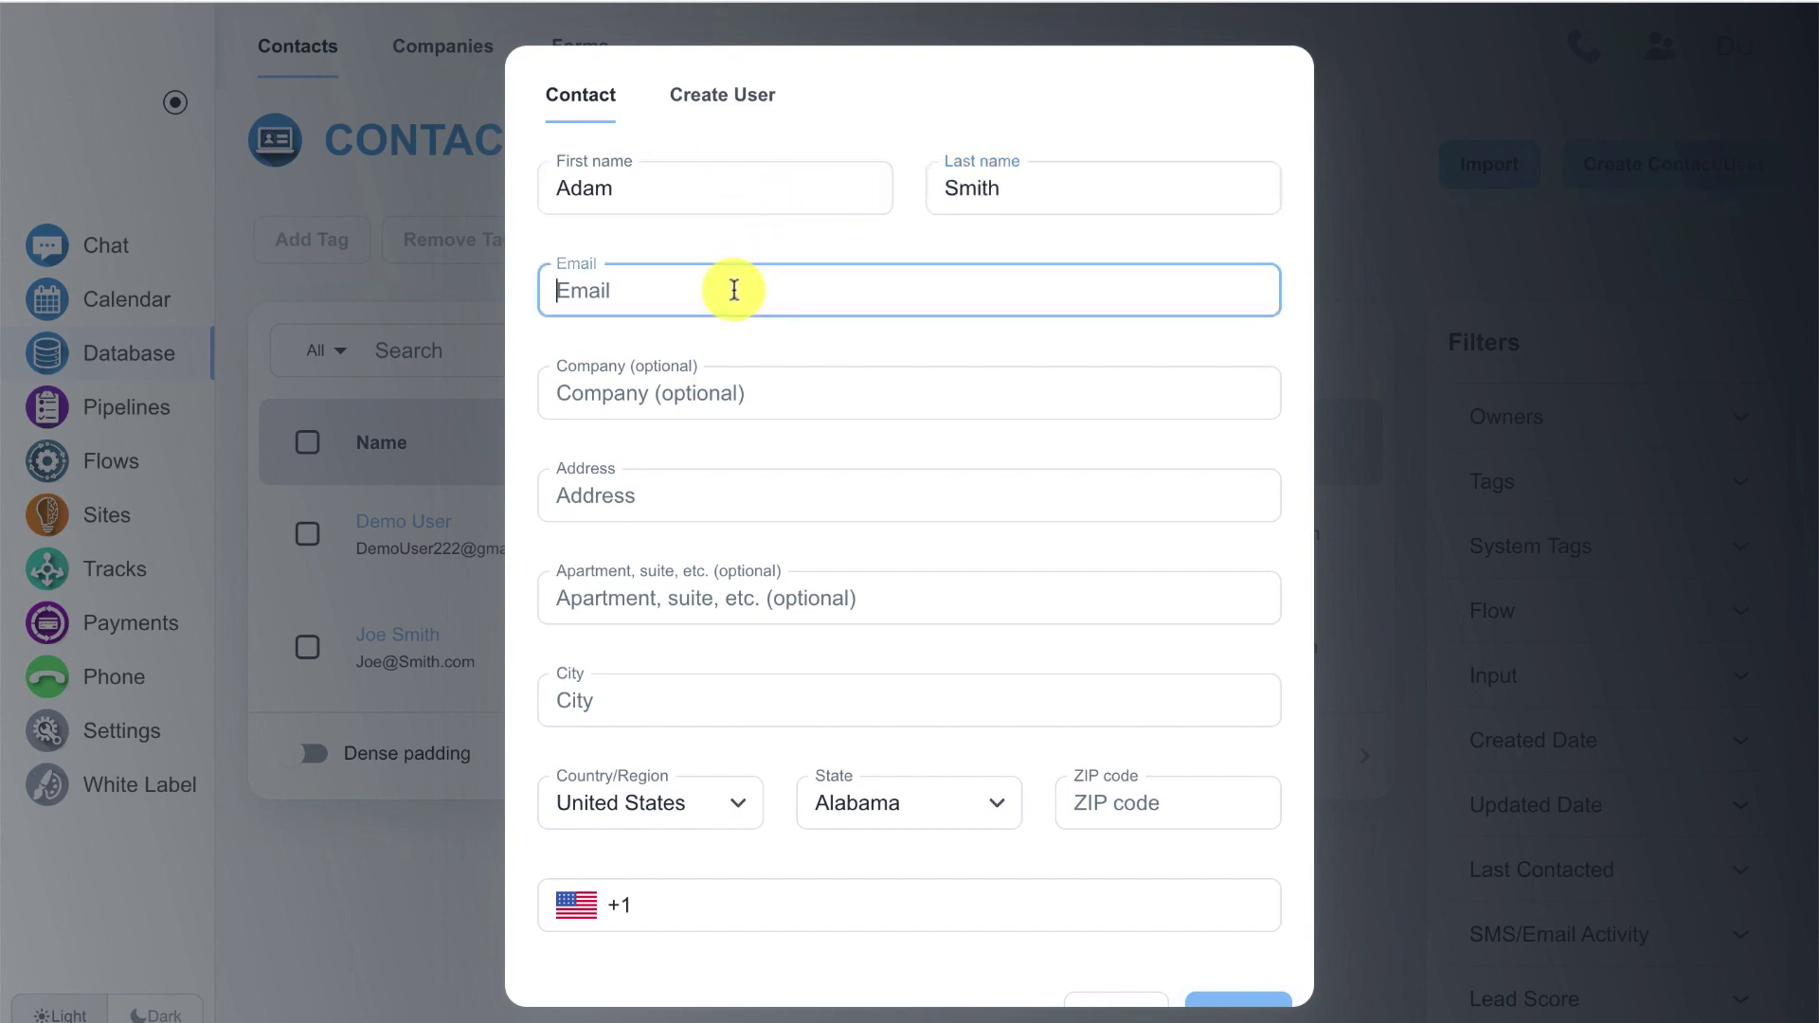
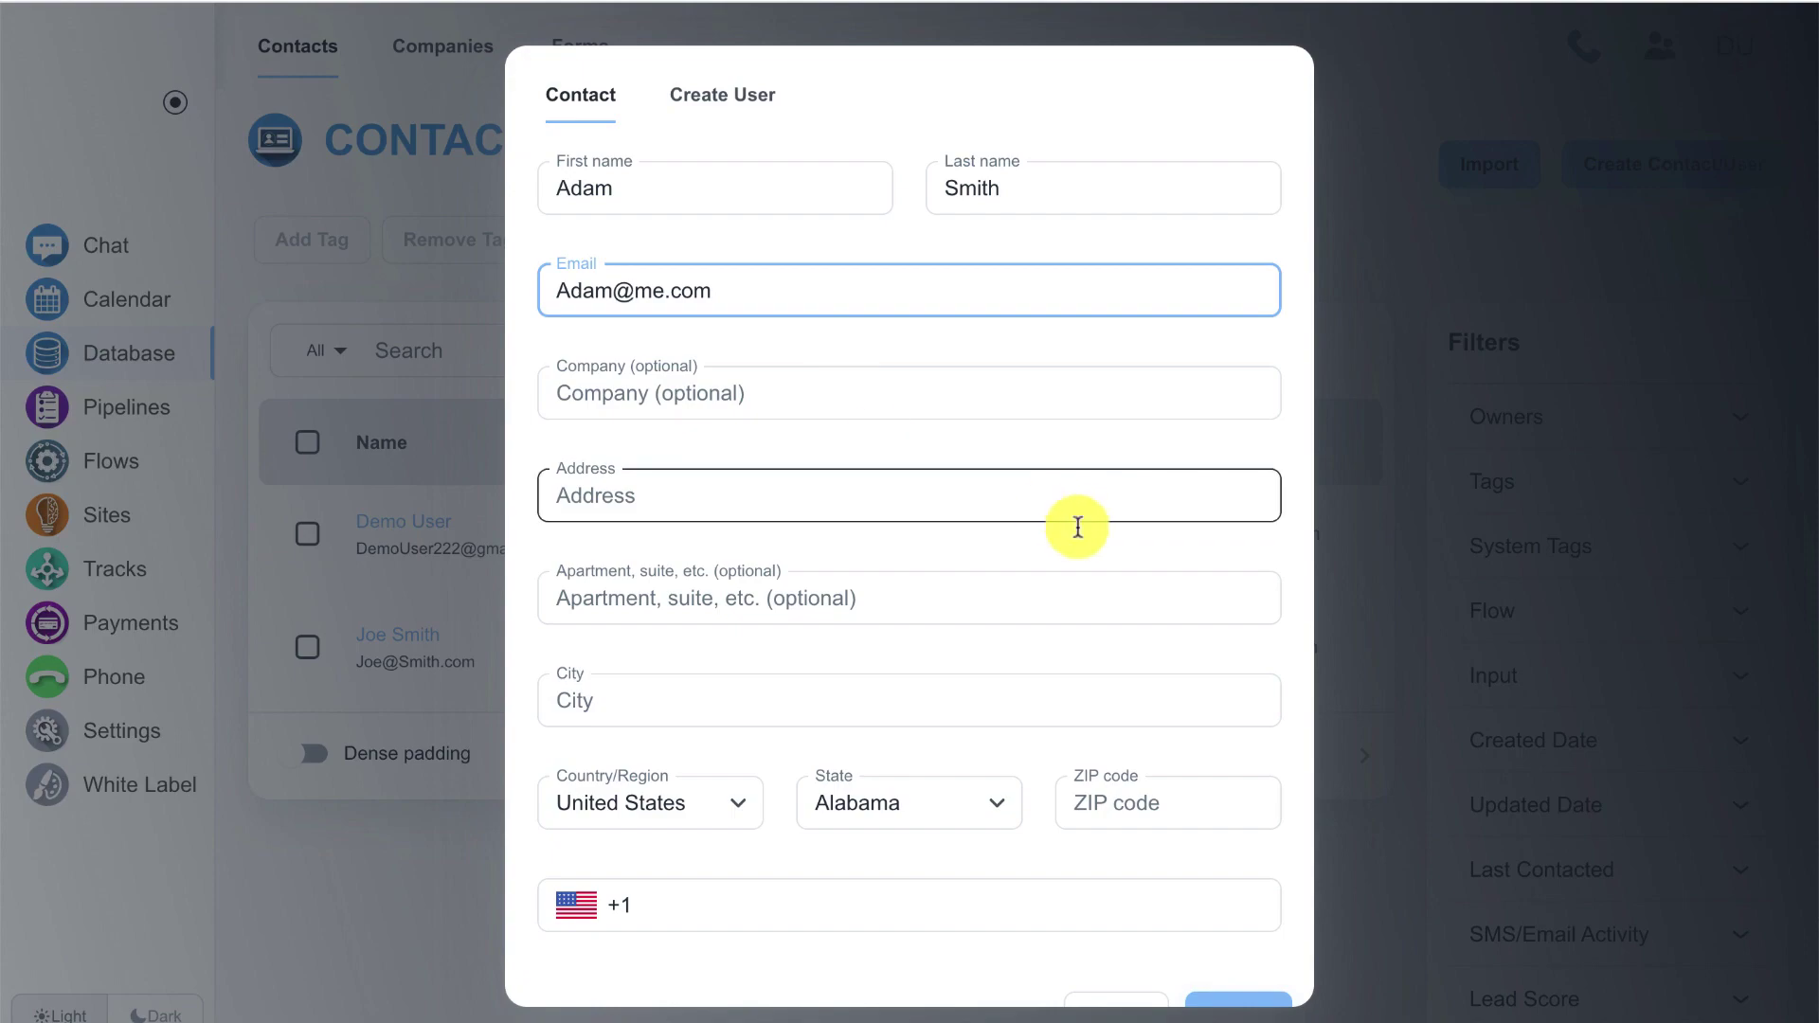
# - Submit the new contact and open its record from the contacts list
pyautogui.scroll(-1, 1076, 520)
pyautogui.click(1286, 971)
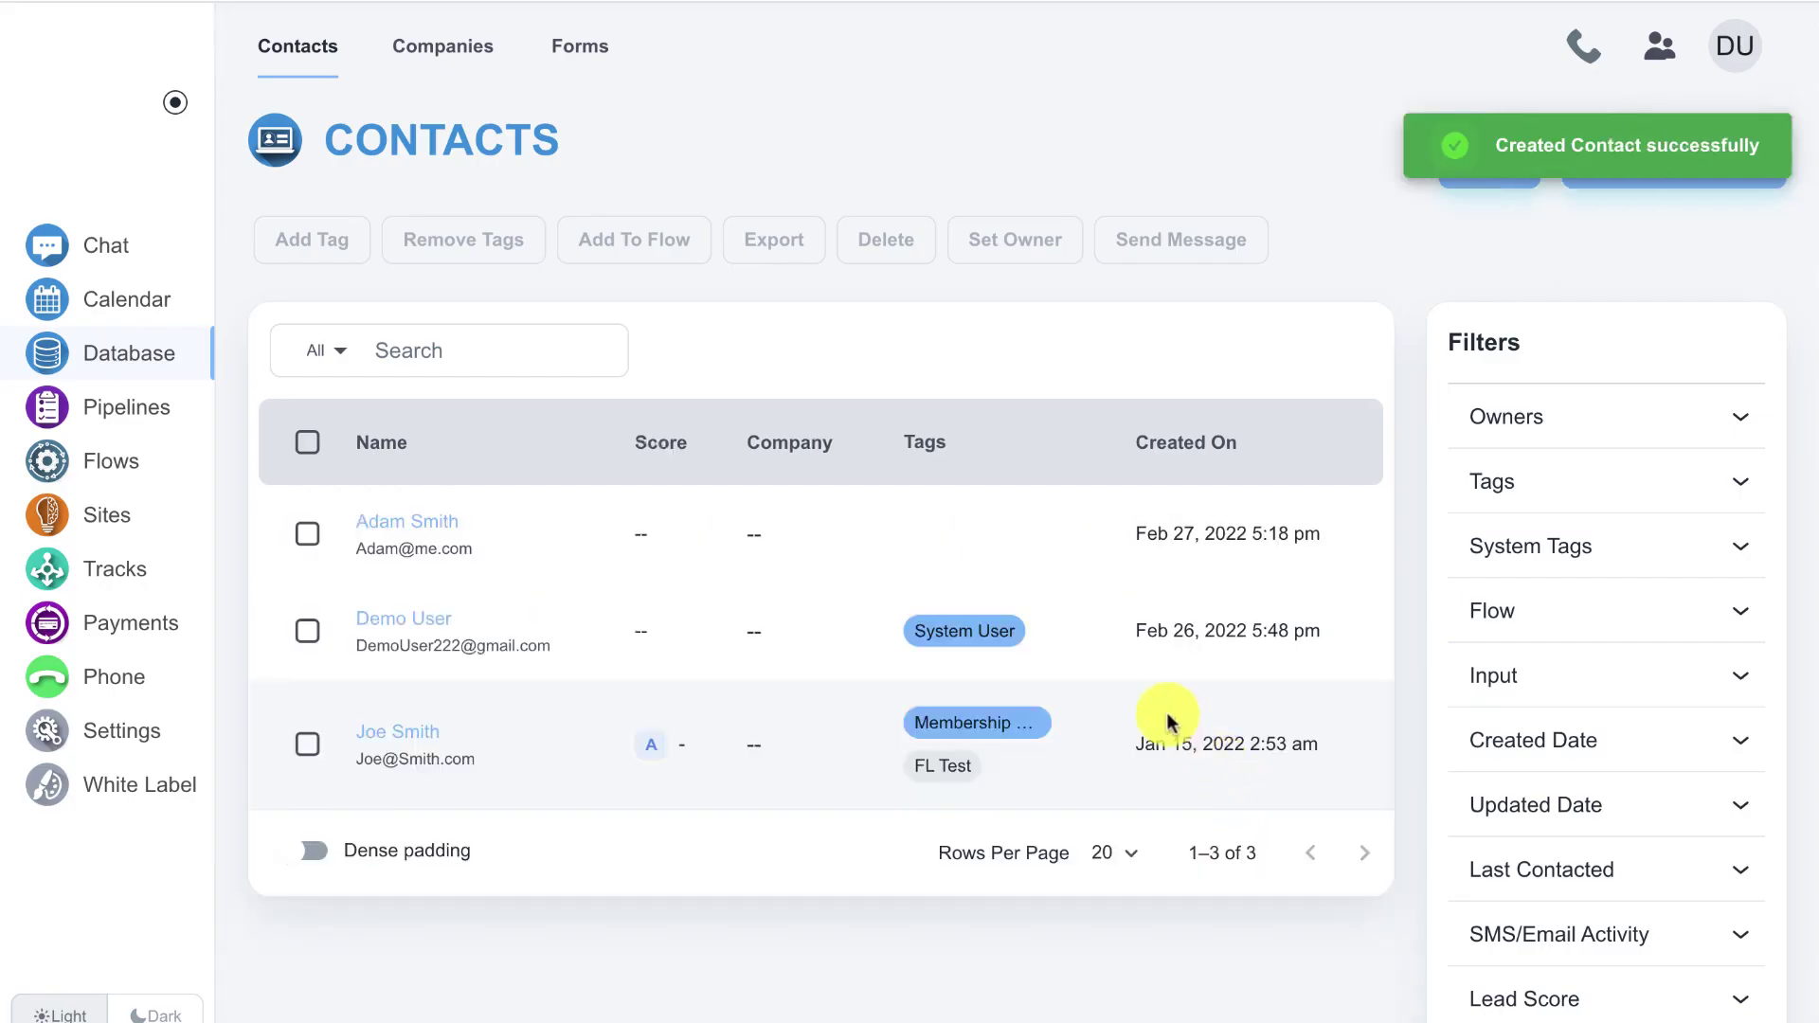
pyautogui.click(423, 527)
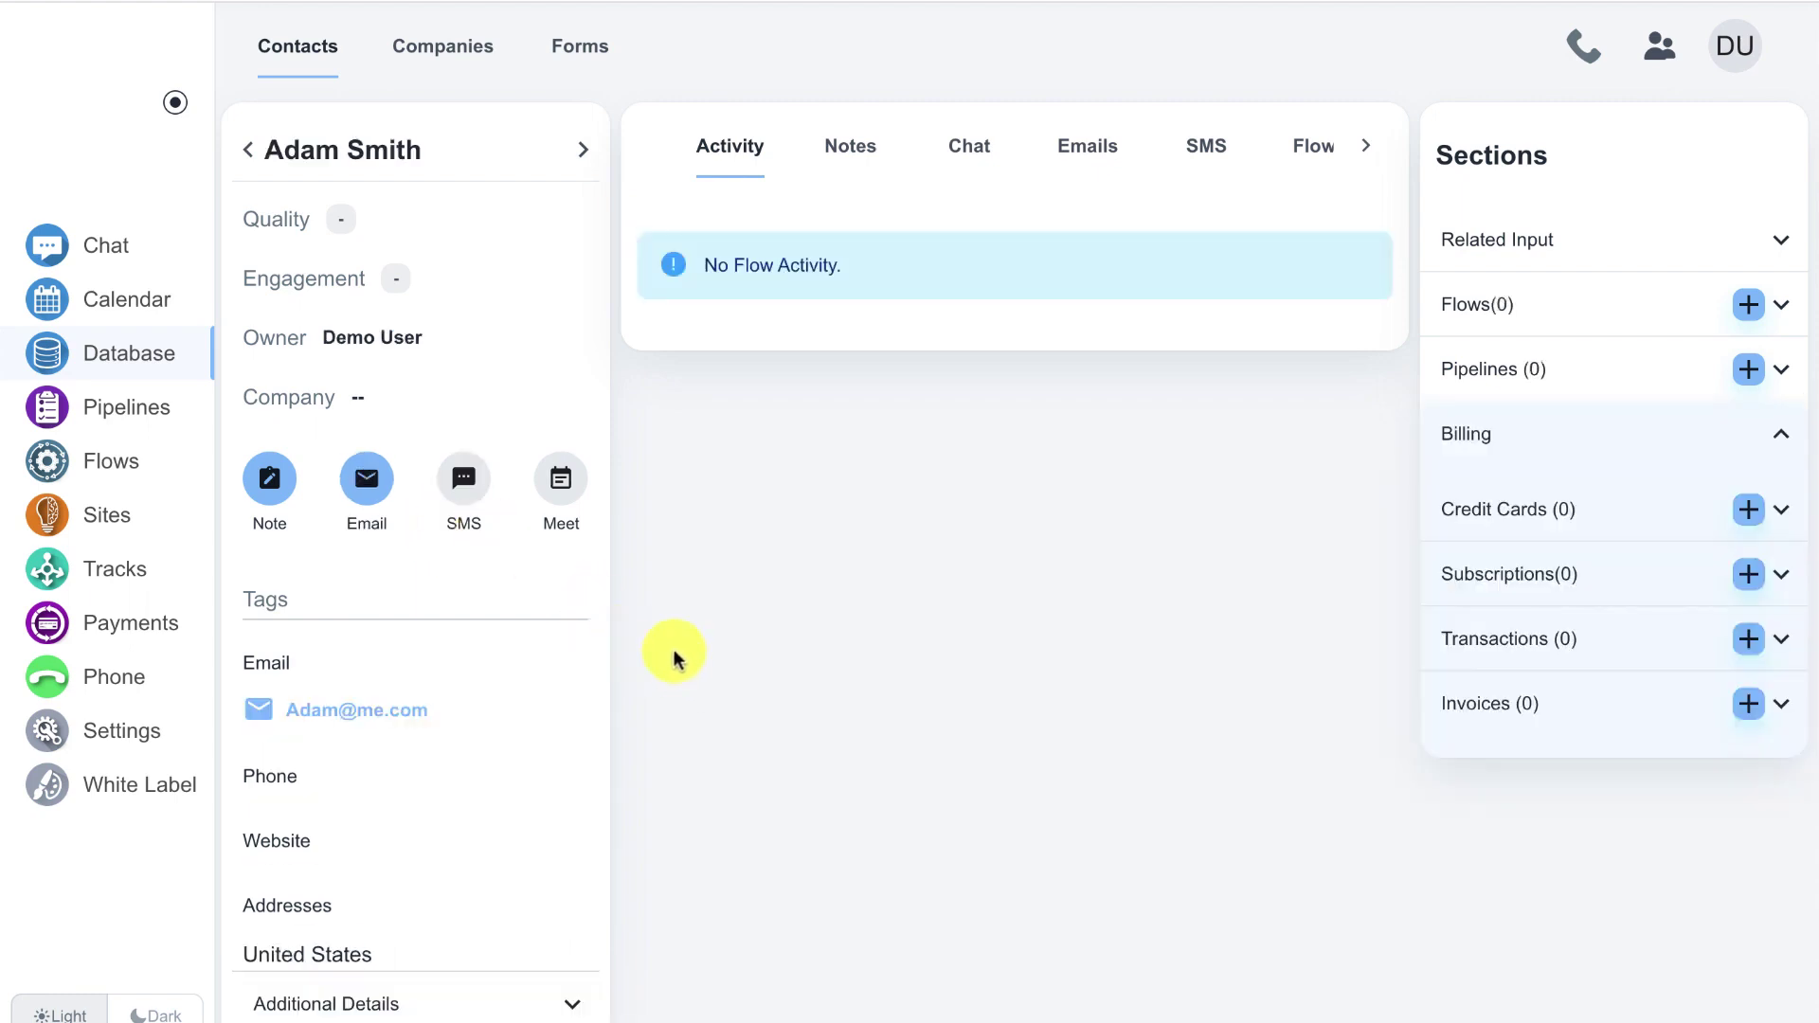
pyautogui.scroll(-4, 710, 487)
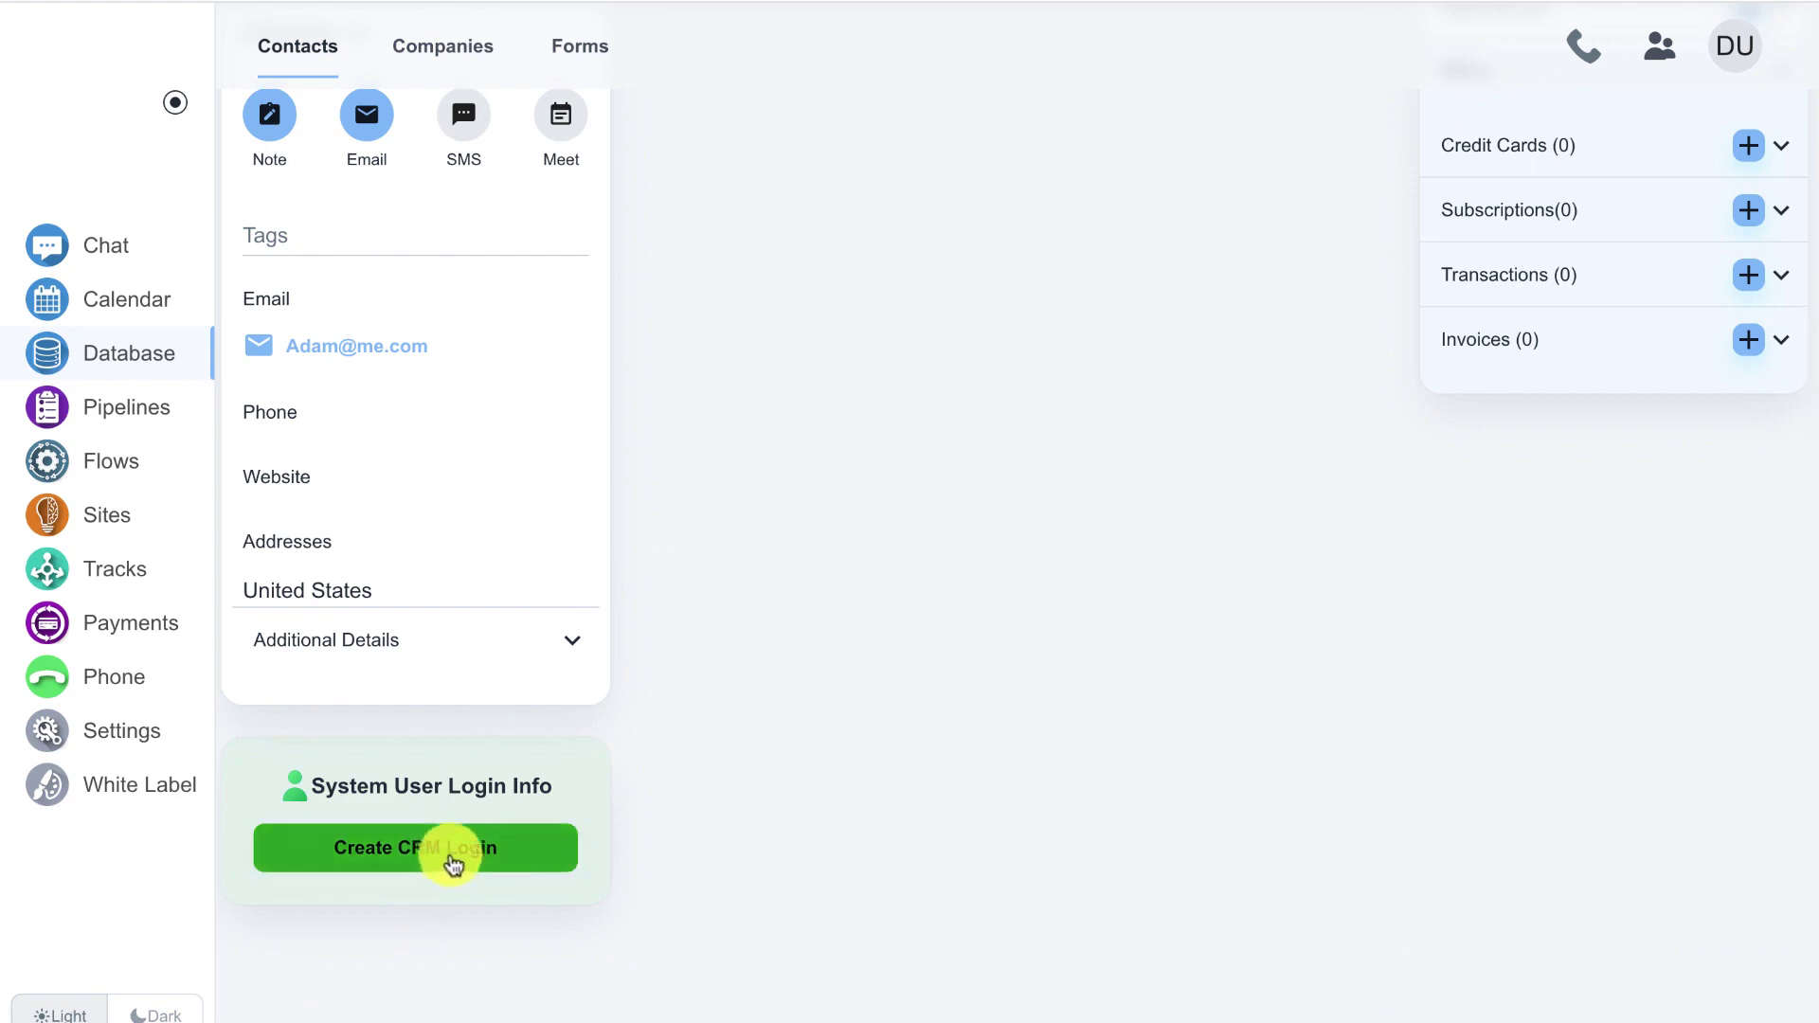
# - Start a CRM login for the contact, limited to the memberstest site
pyautogui.click(454, 860)
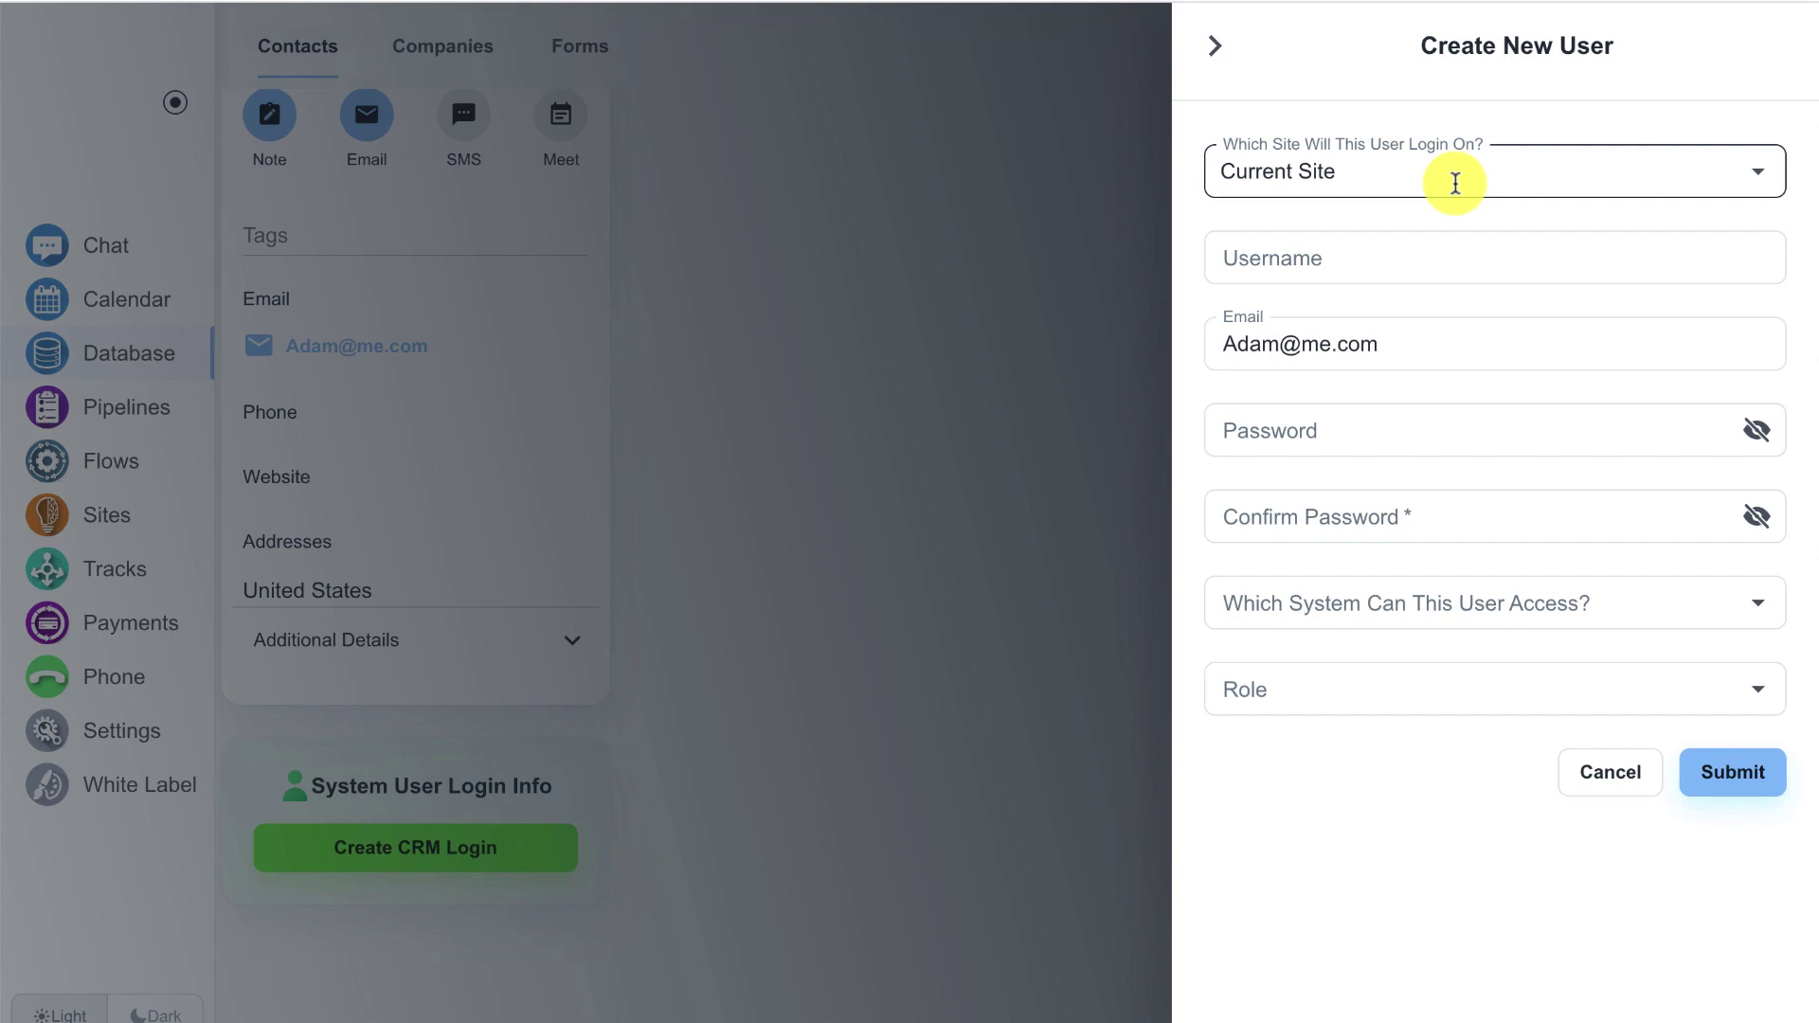
pyautogui.click(1370, 185)
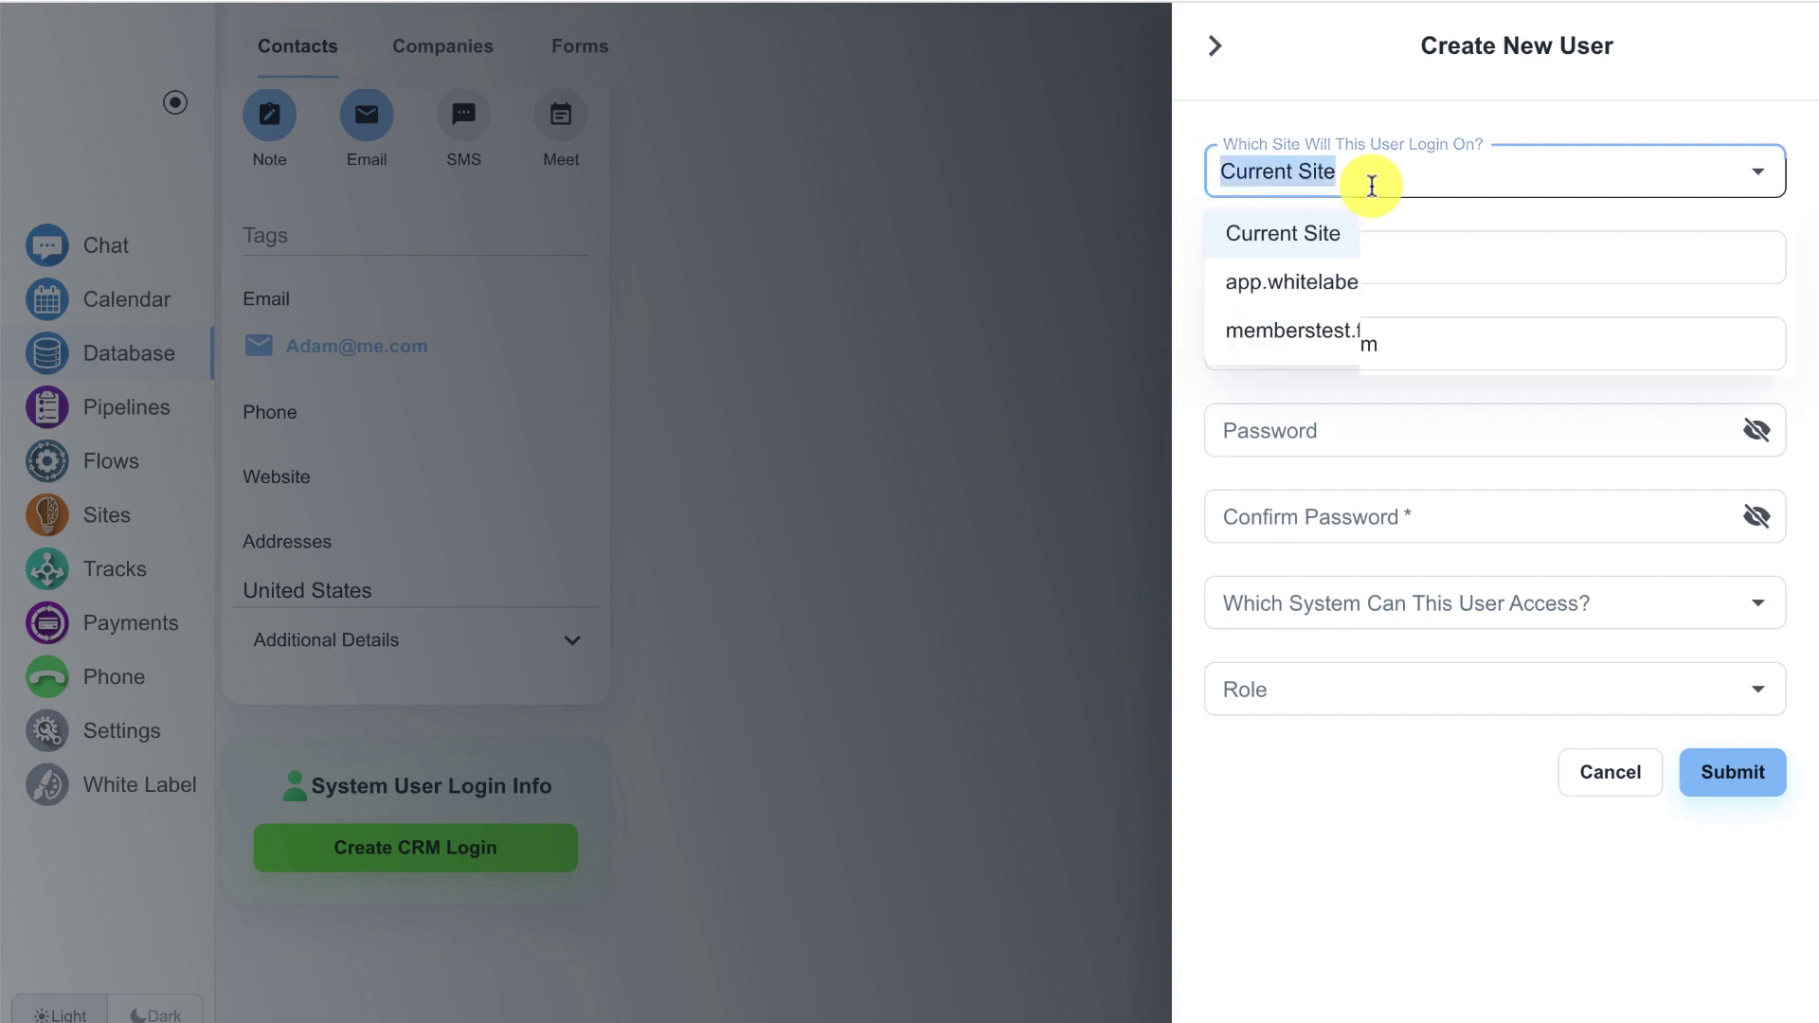
pyautogui.click(1357, 326)
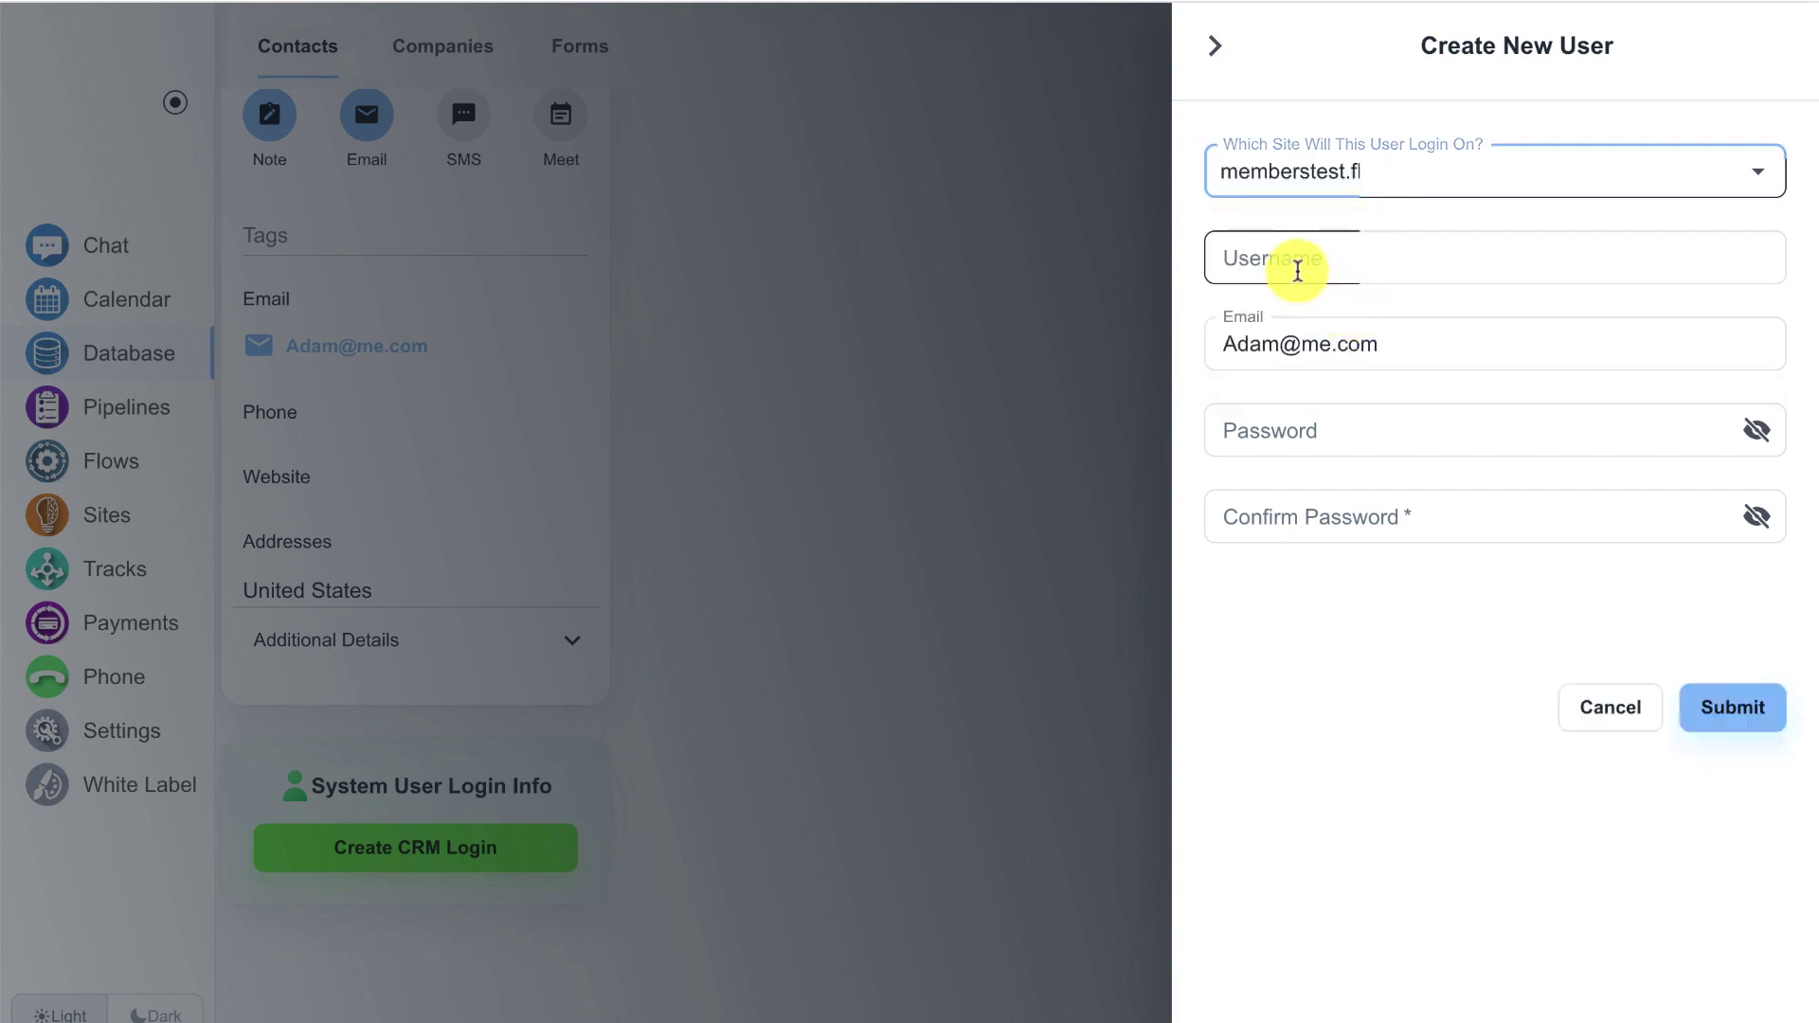
# - Enter the member's username, a password and its confirmation, then submit the login
pyautogui.click(1298, 265)
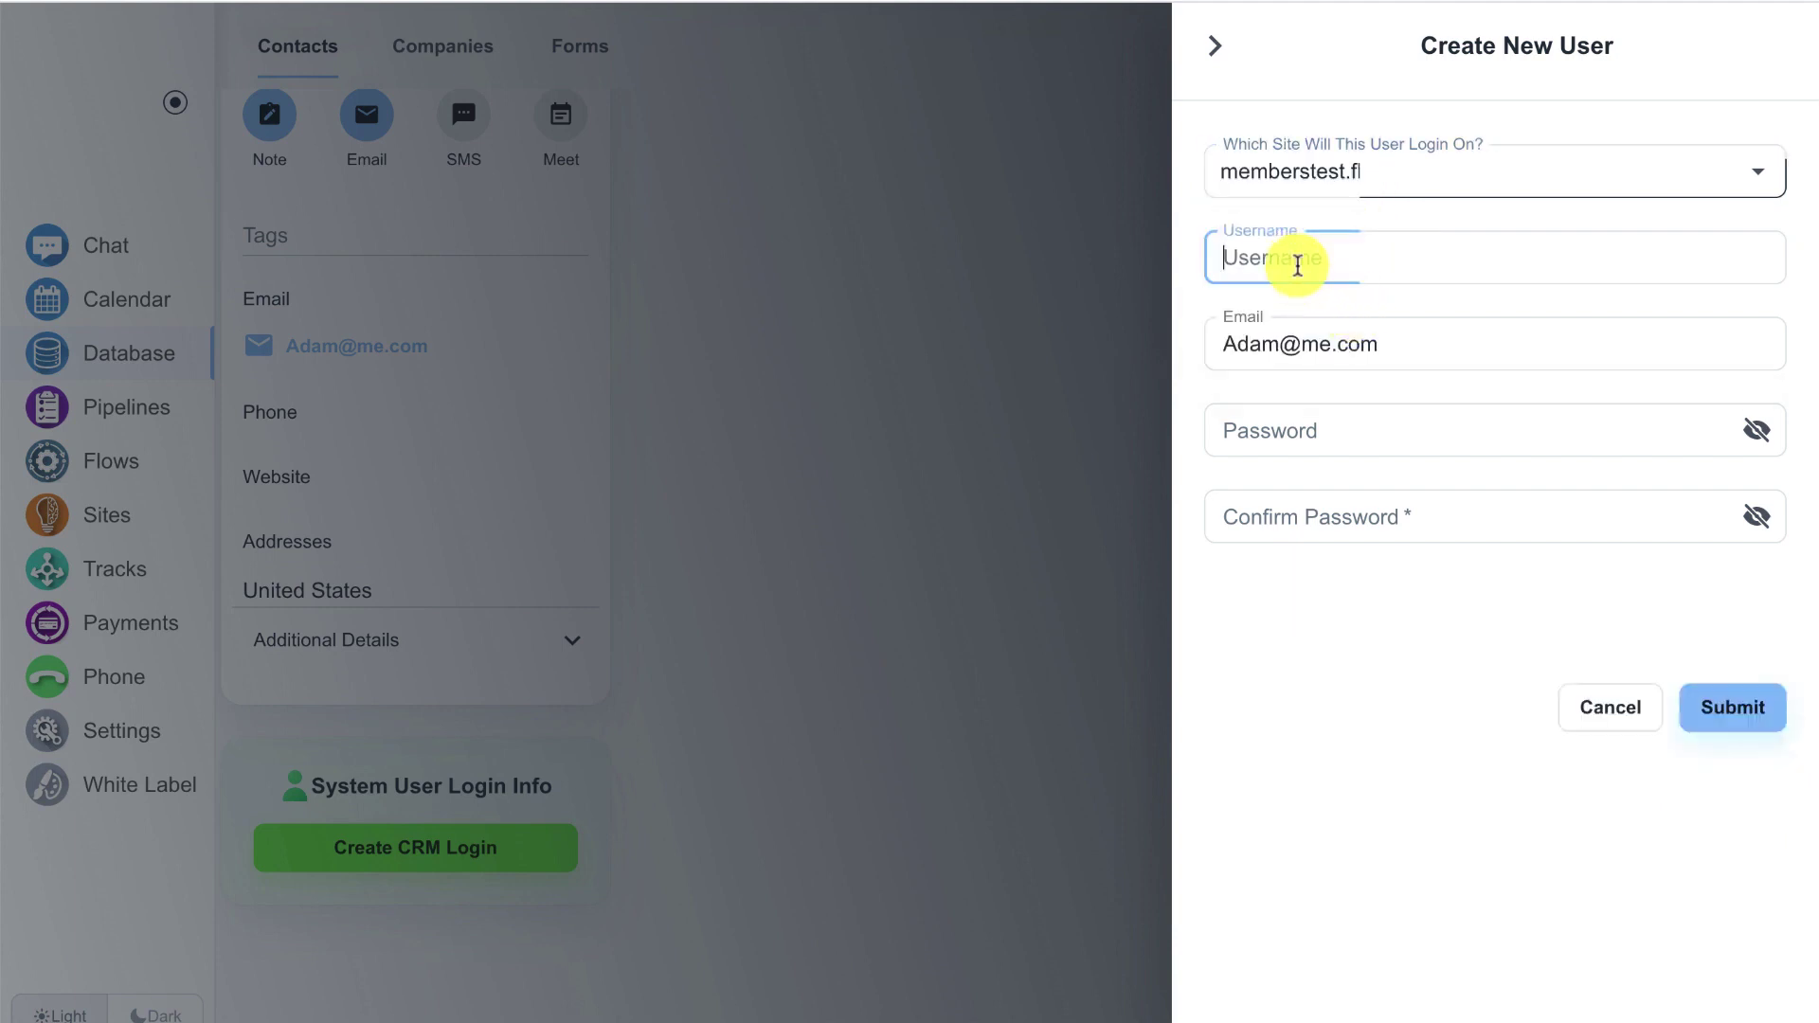
pyautogui.write('Adma')
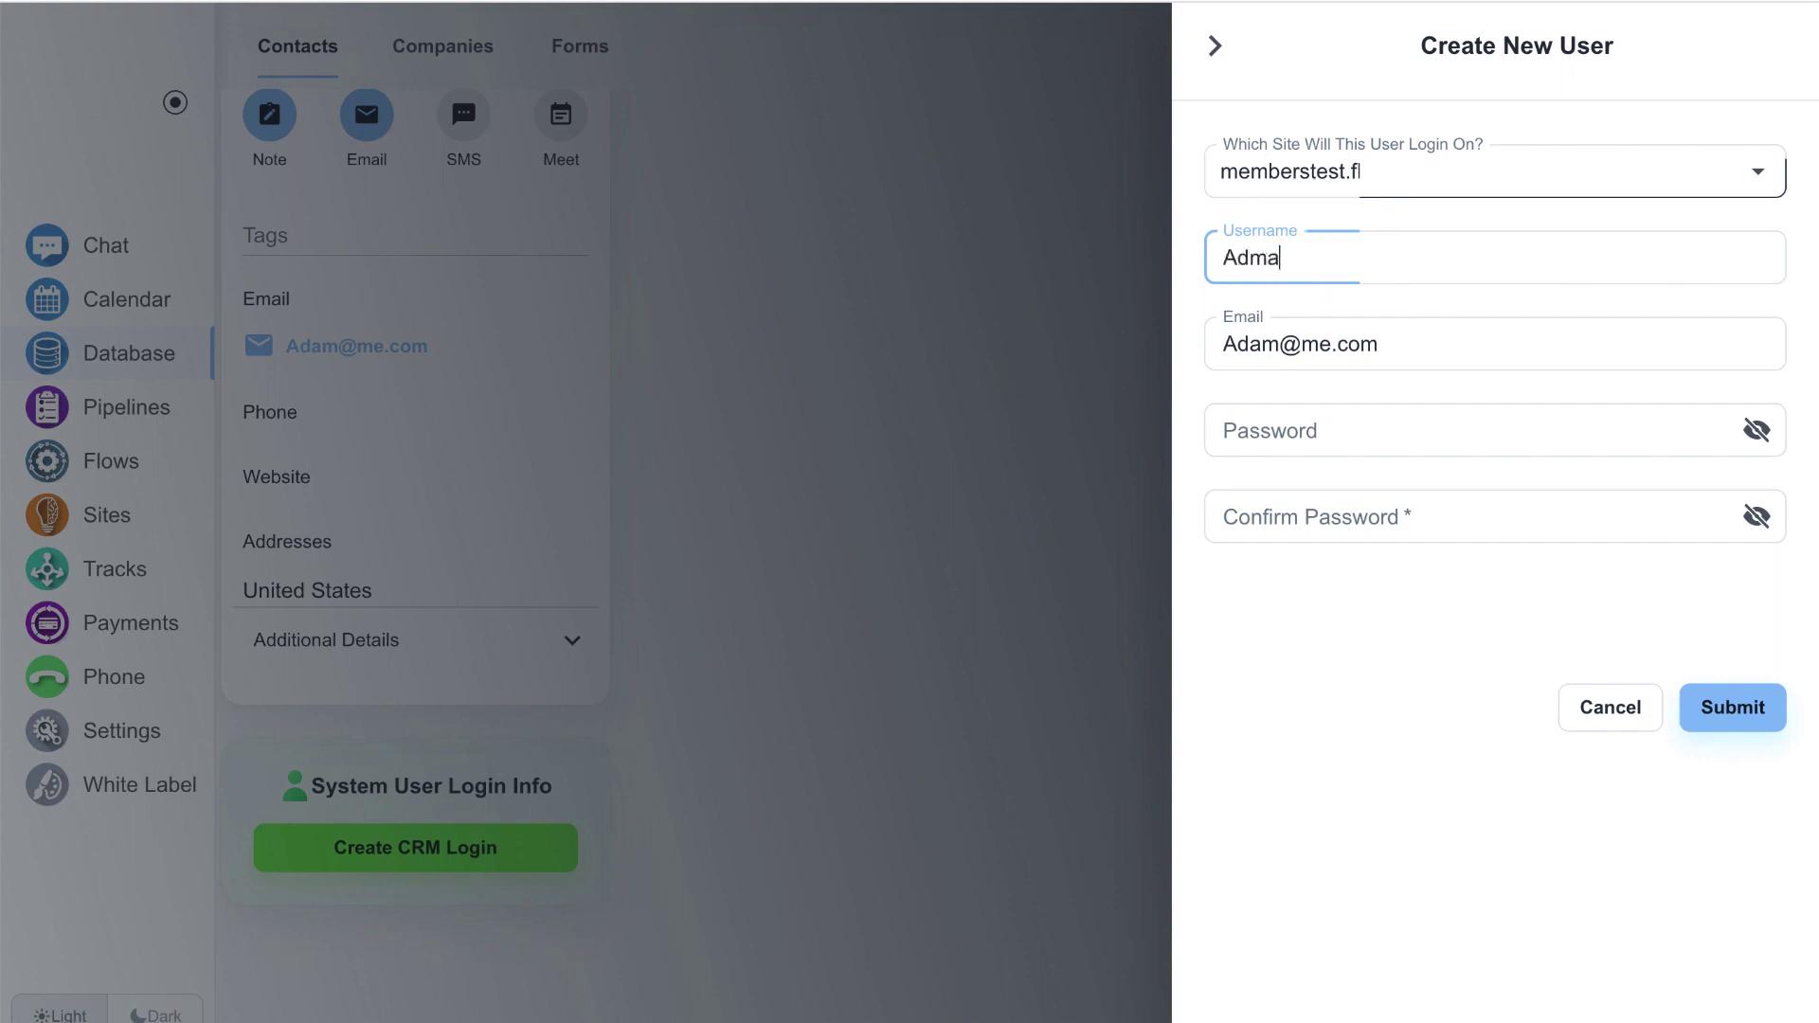
pyautogui.press('BackSpace')
pyautogui.press('BackSpace')
pyautogui.write('am')
pyautogui.hotkey('ctrl', 'a')
pyautogui.click(1291, 426)
pyautogui.write('12345')
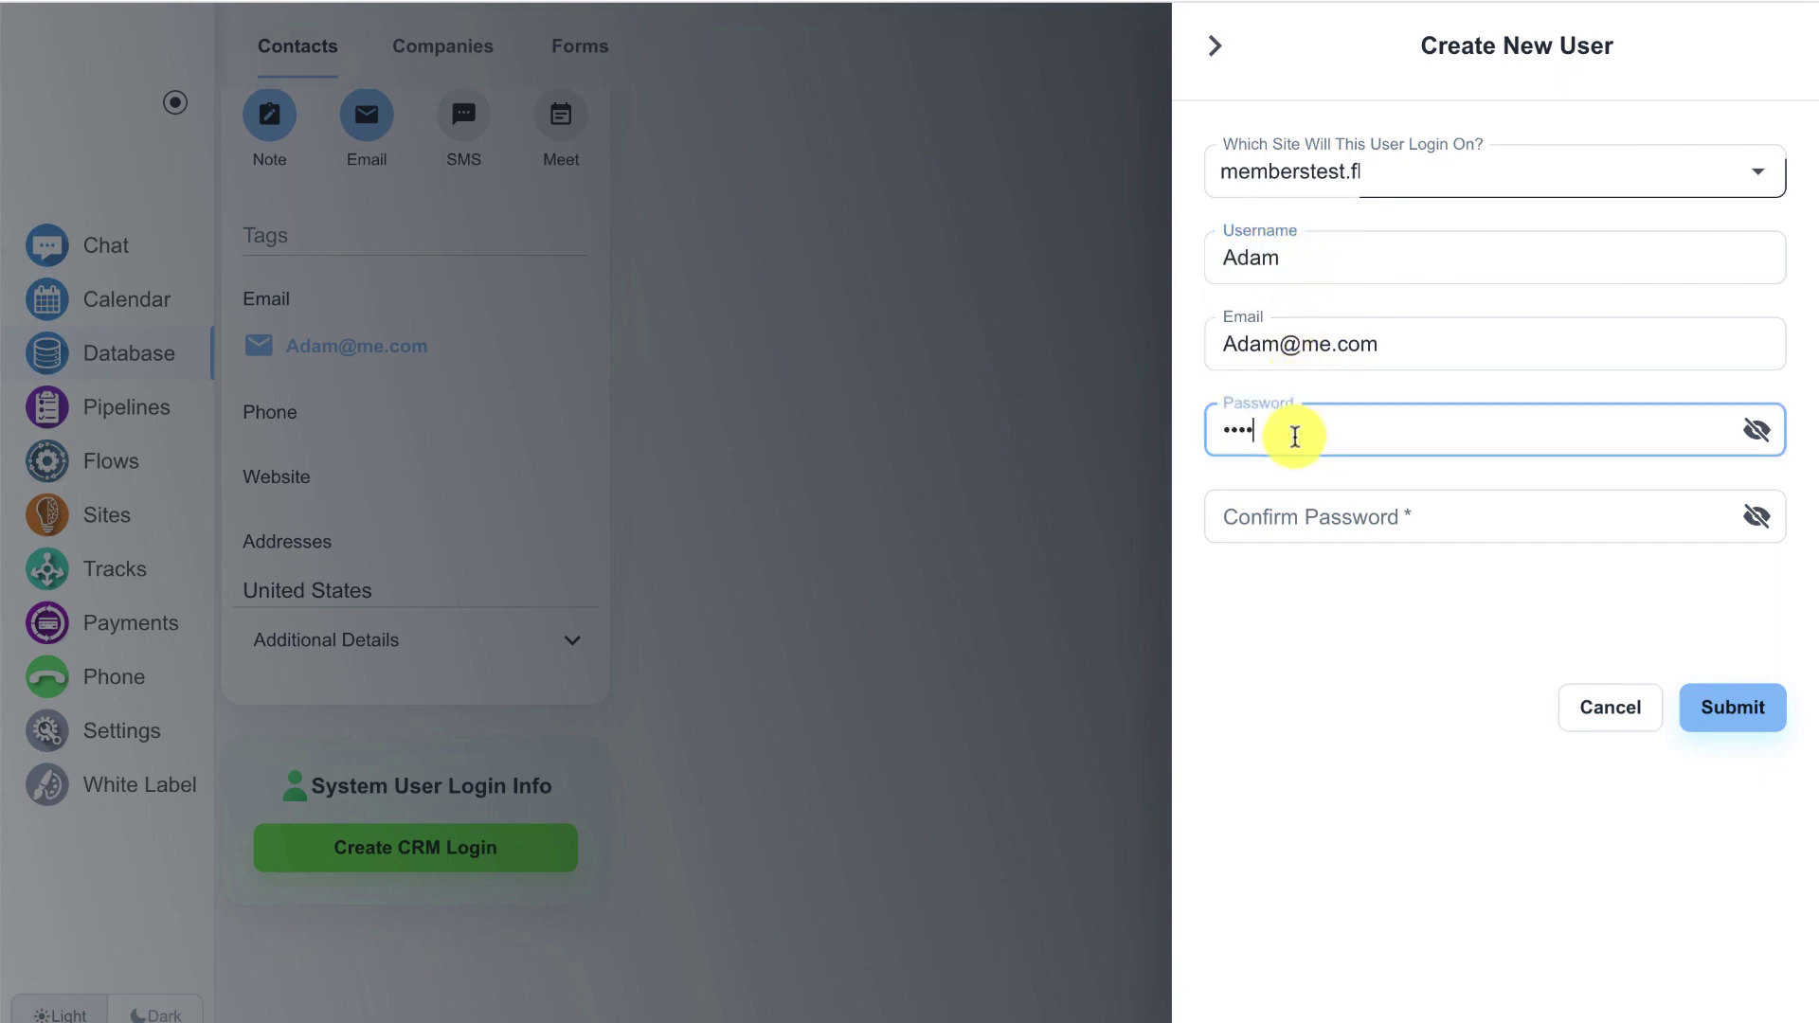
pyautogui.write('6')
pyautogui.click(1287, 508)
pyautogui.write('12345')
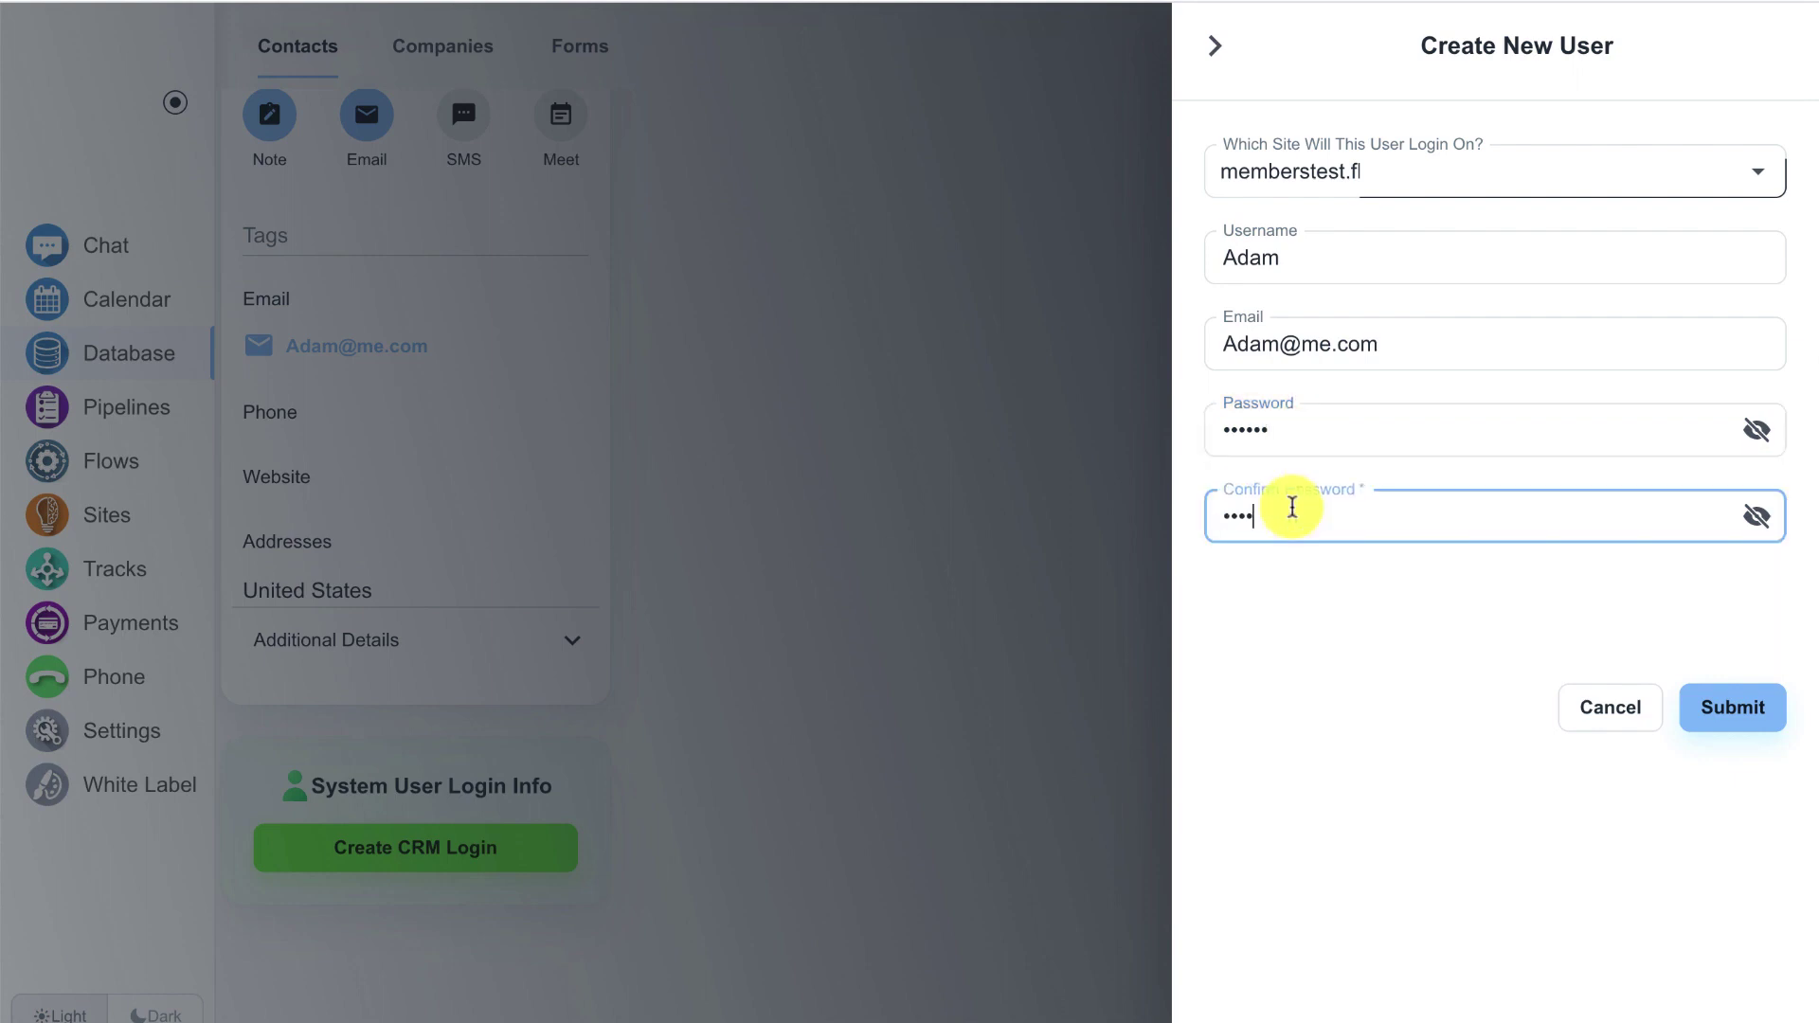
pyautogui.write('6')
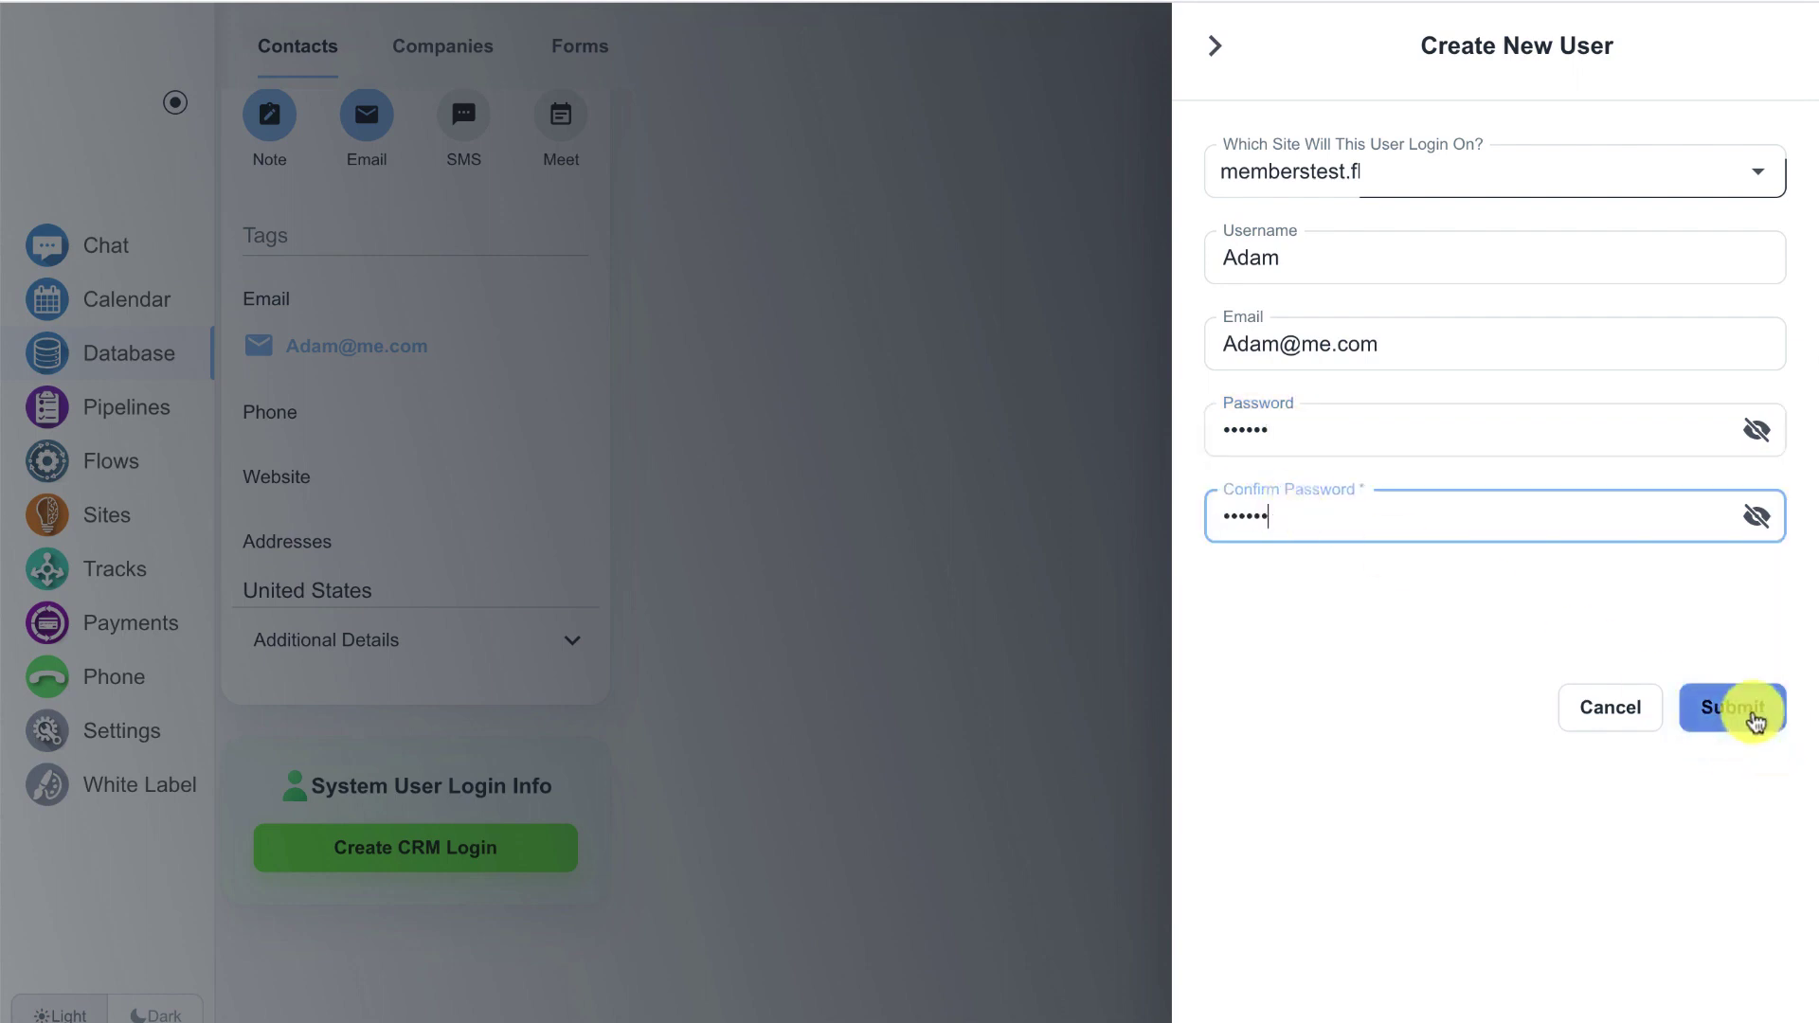
pyautogui.click(1755, 721)
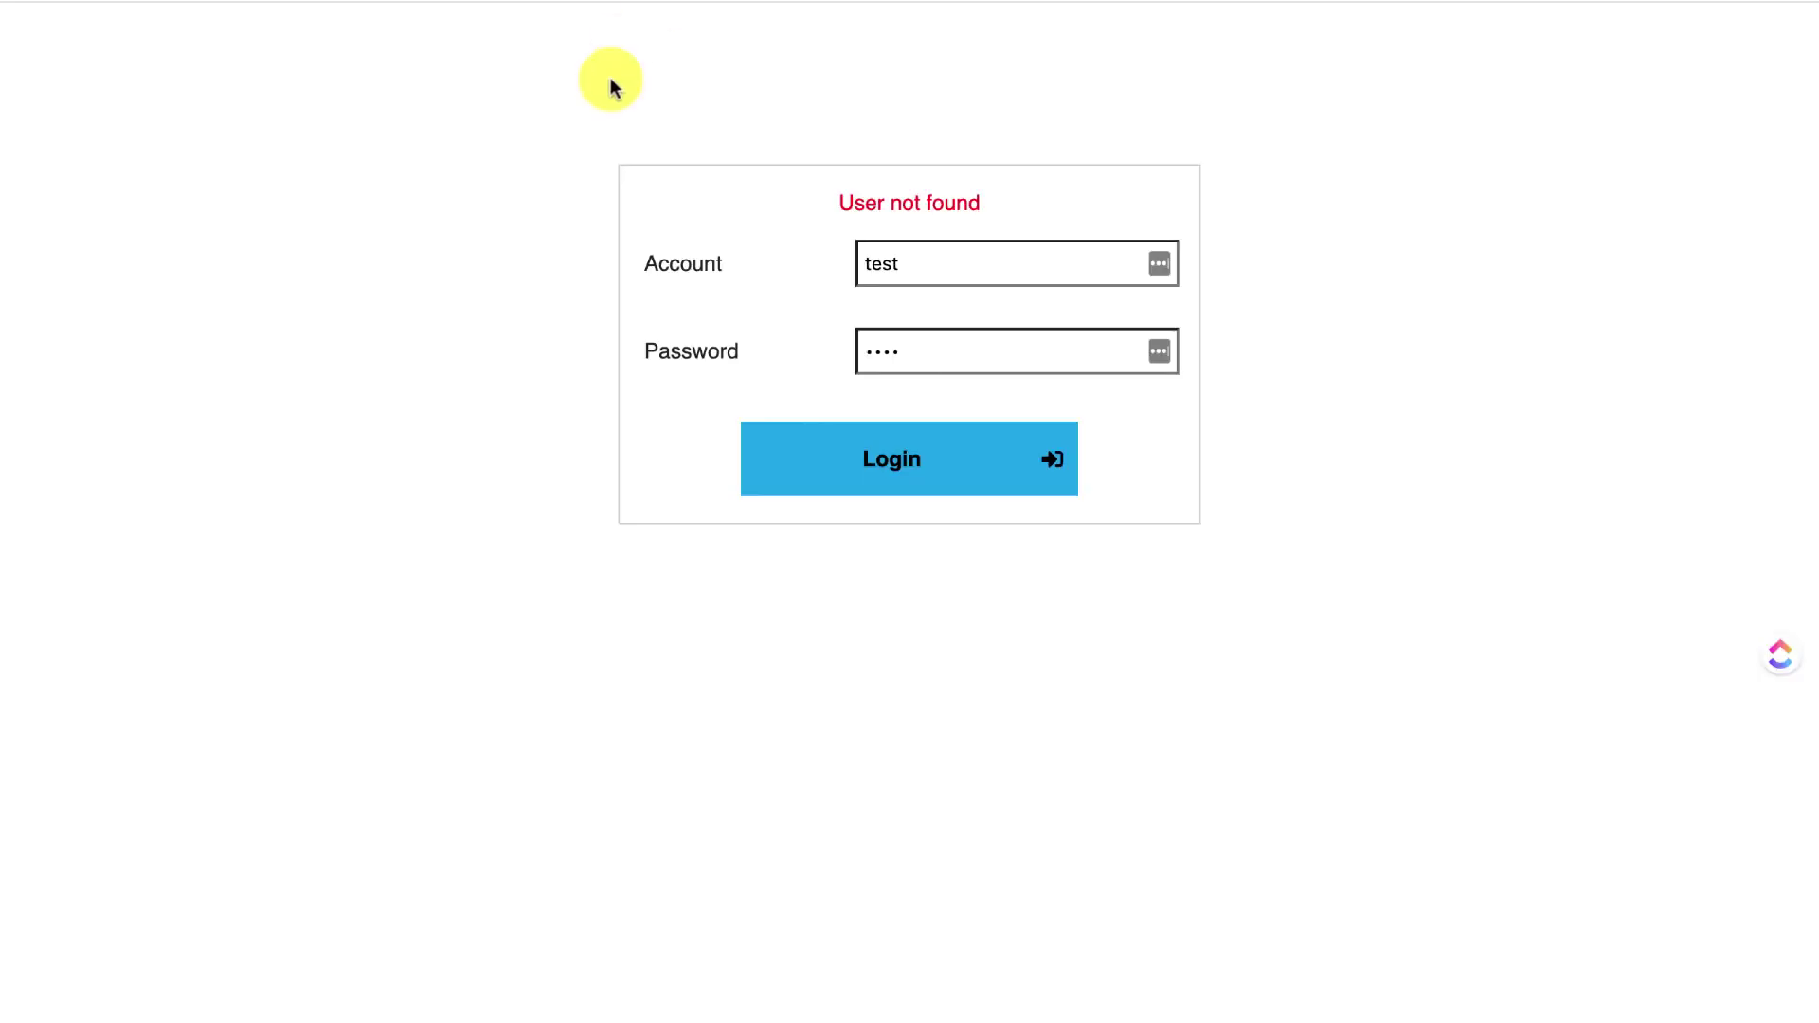
# - Replace the old test account on the live login page with the new member's username and password, and log in
pyautogui.click(938, 279)
pyautogui.press('super+a')
pyautogui.write('Adam')
pyautogui.click(909, 325)
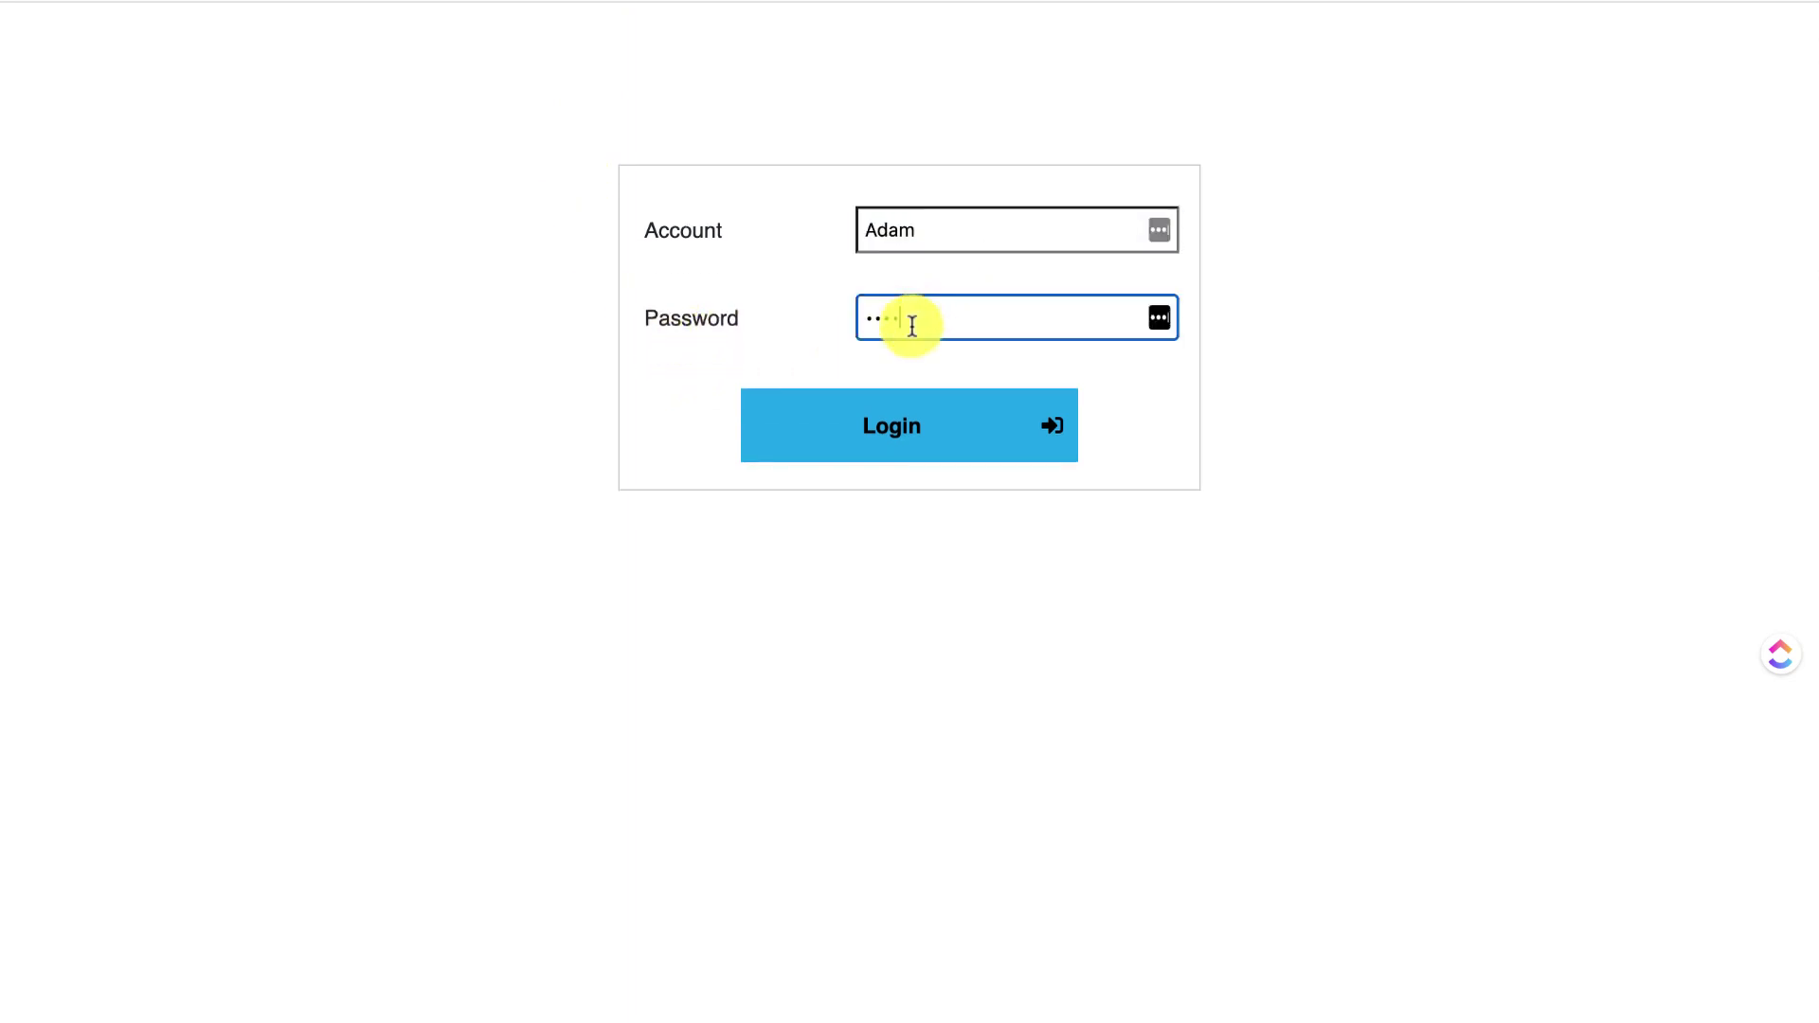
pyautogui.press('super+a')
pyautogui.write('123456')
pyautogui.click(973, 421)
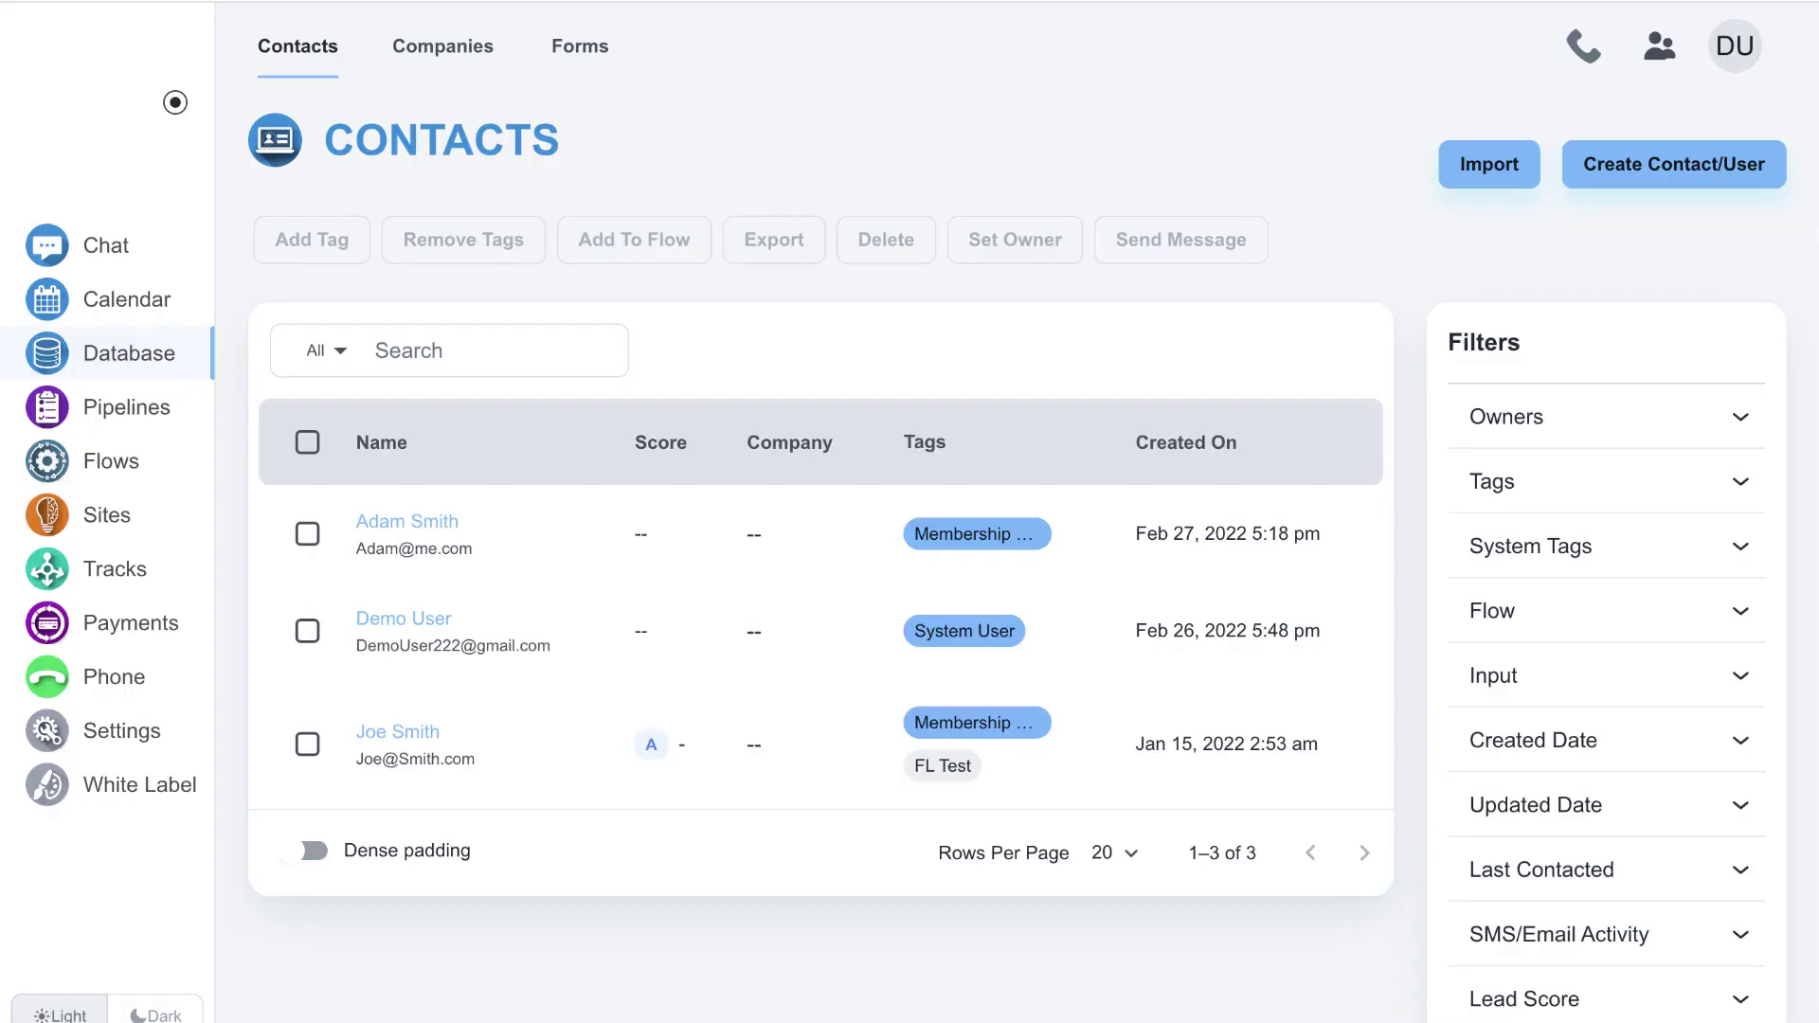
# - Create a new flow of type Form Submissions with Order Form as its input form
pyautogui.click(142, 462)
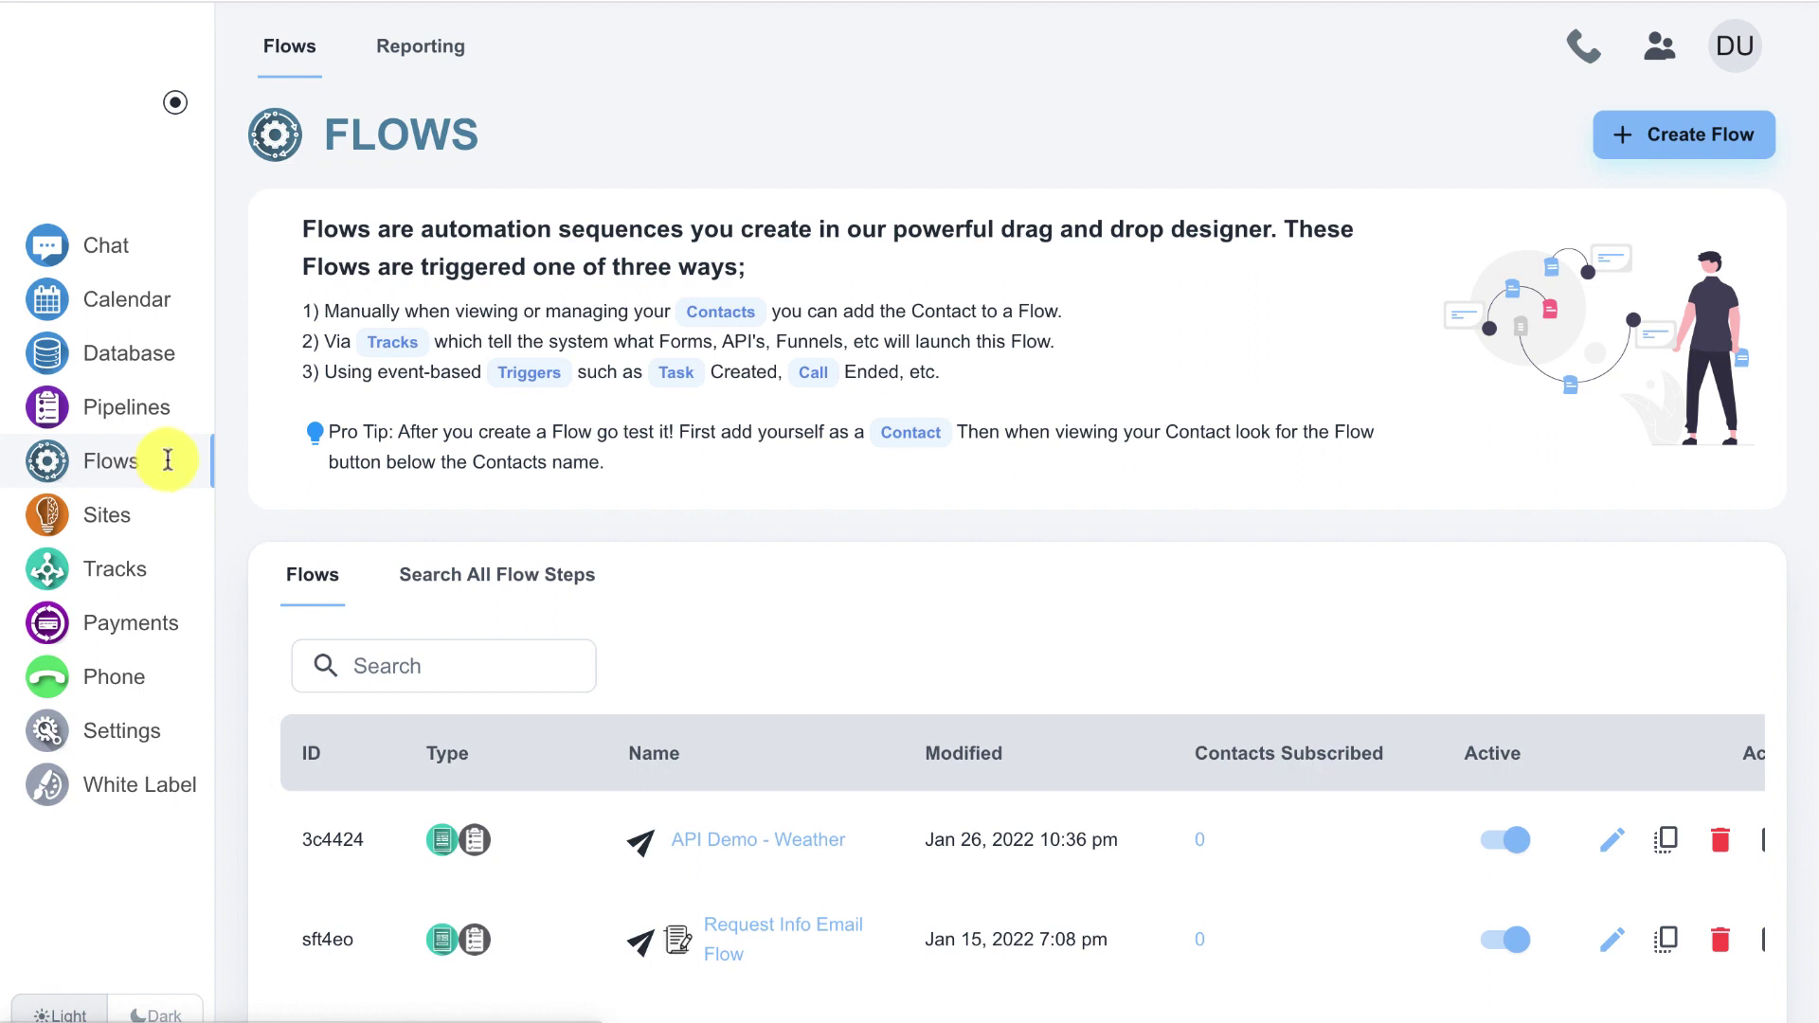
pyautogui.click(1649, 150)
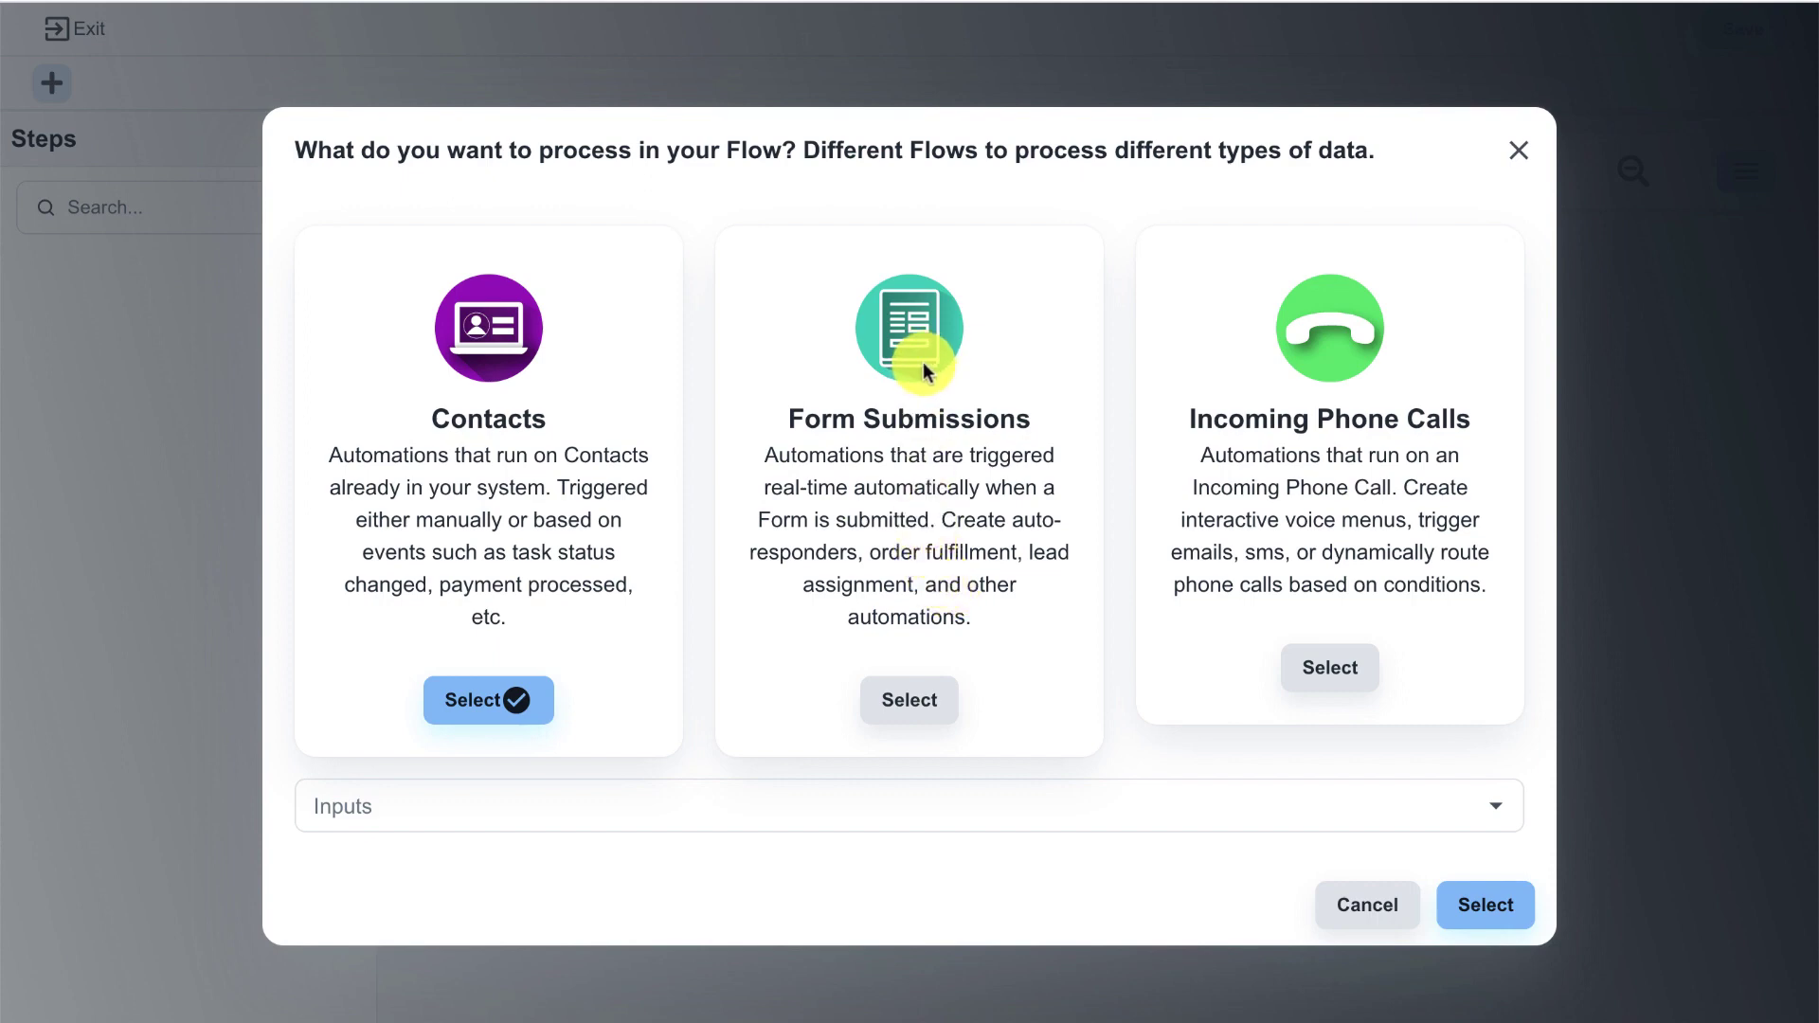
pyautogui.click(890, 701)
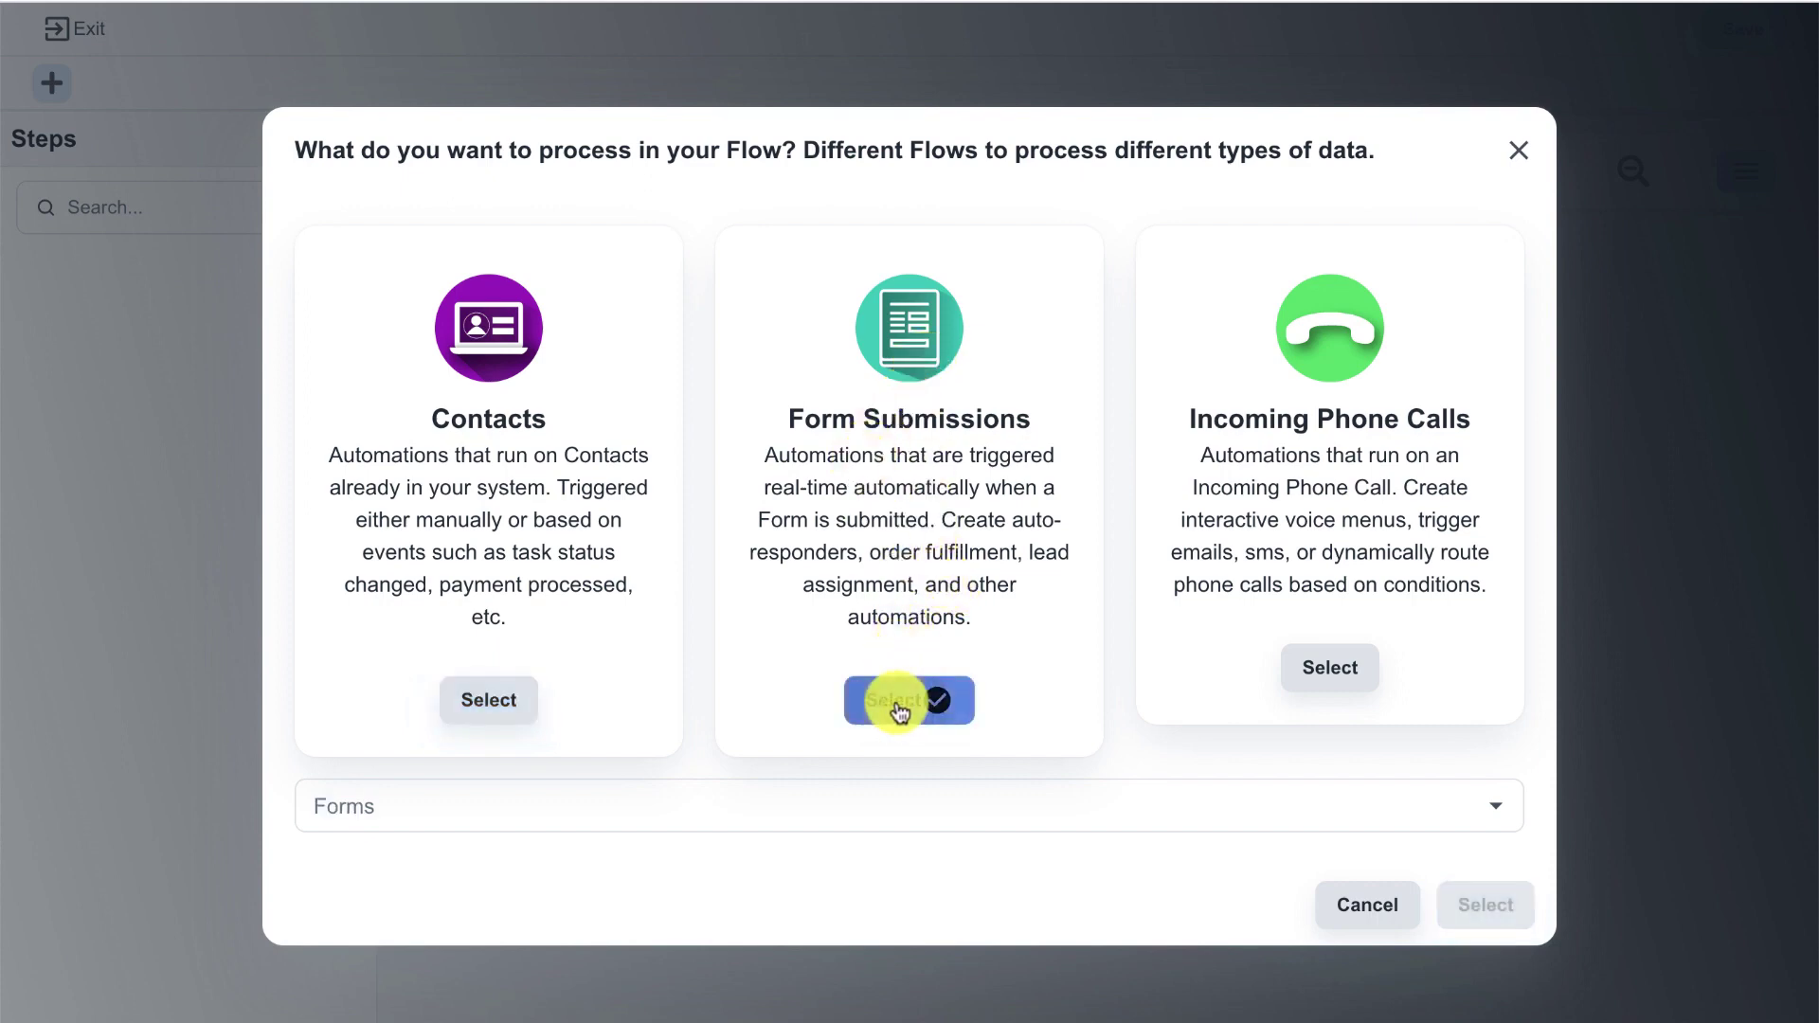
pyautogui.click(834, 795)
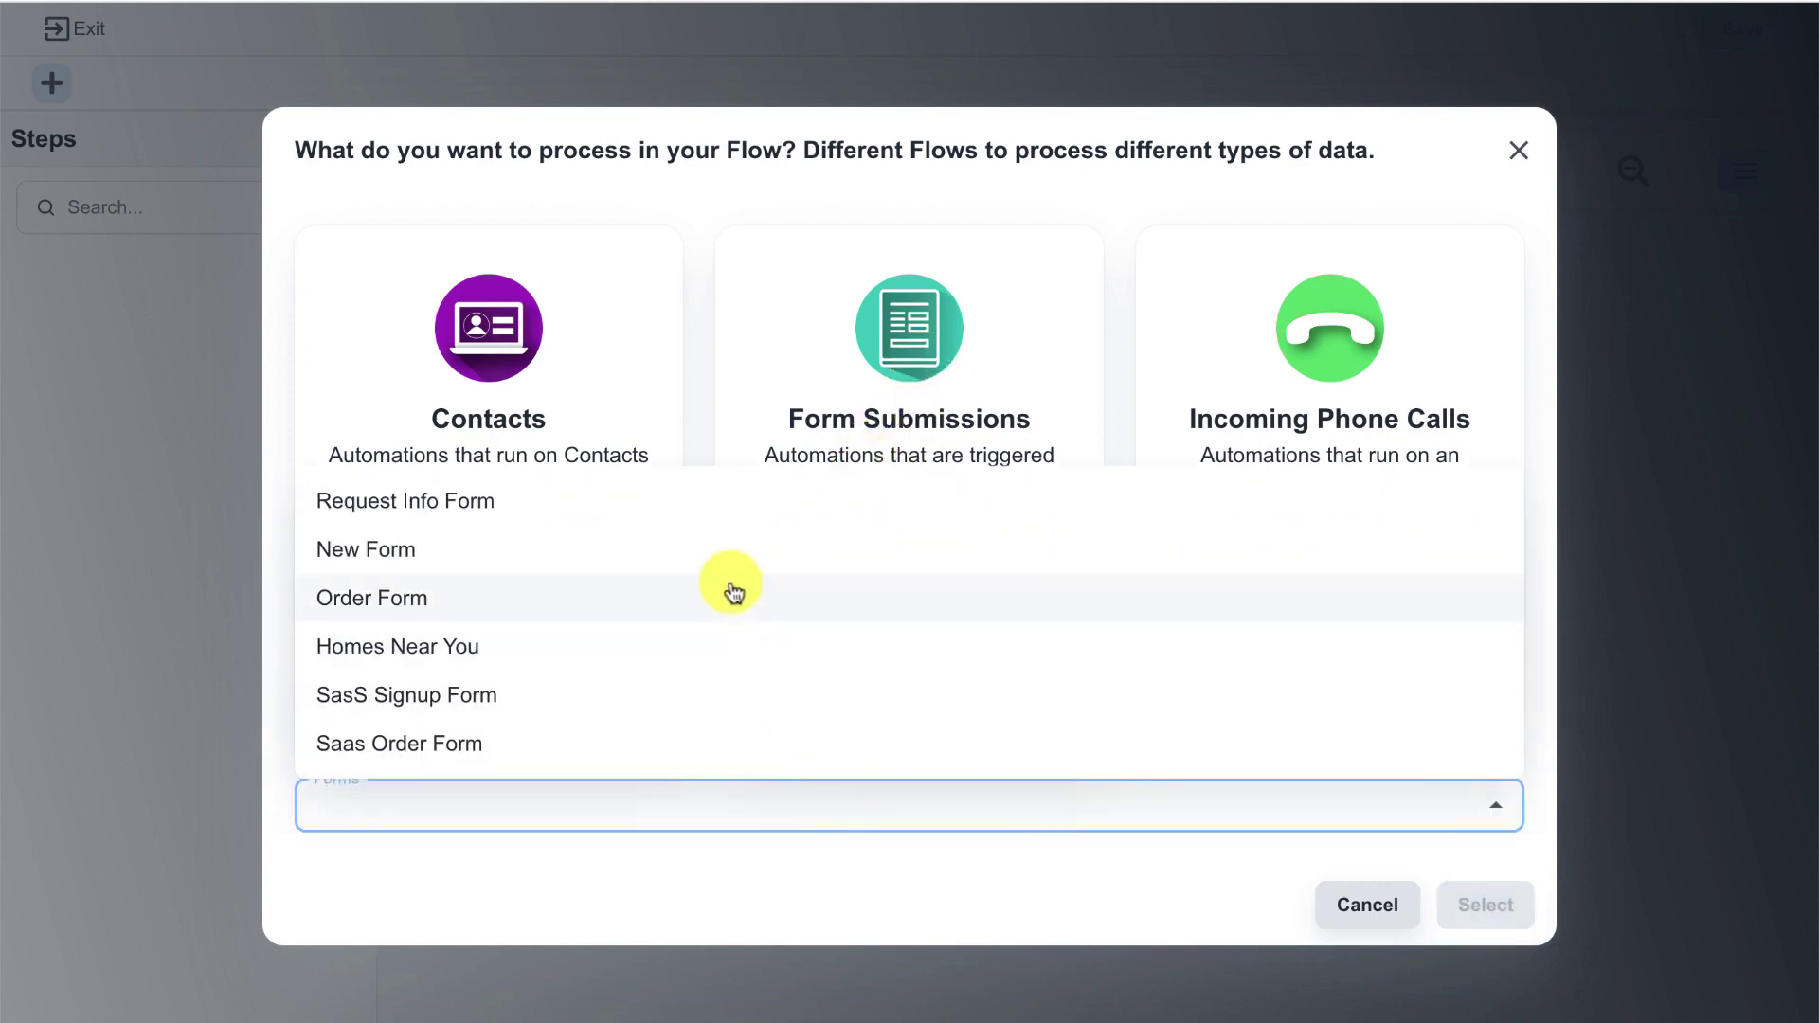
pyautogui.click(732, 592)
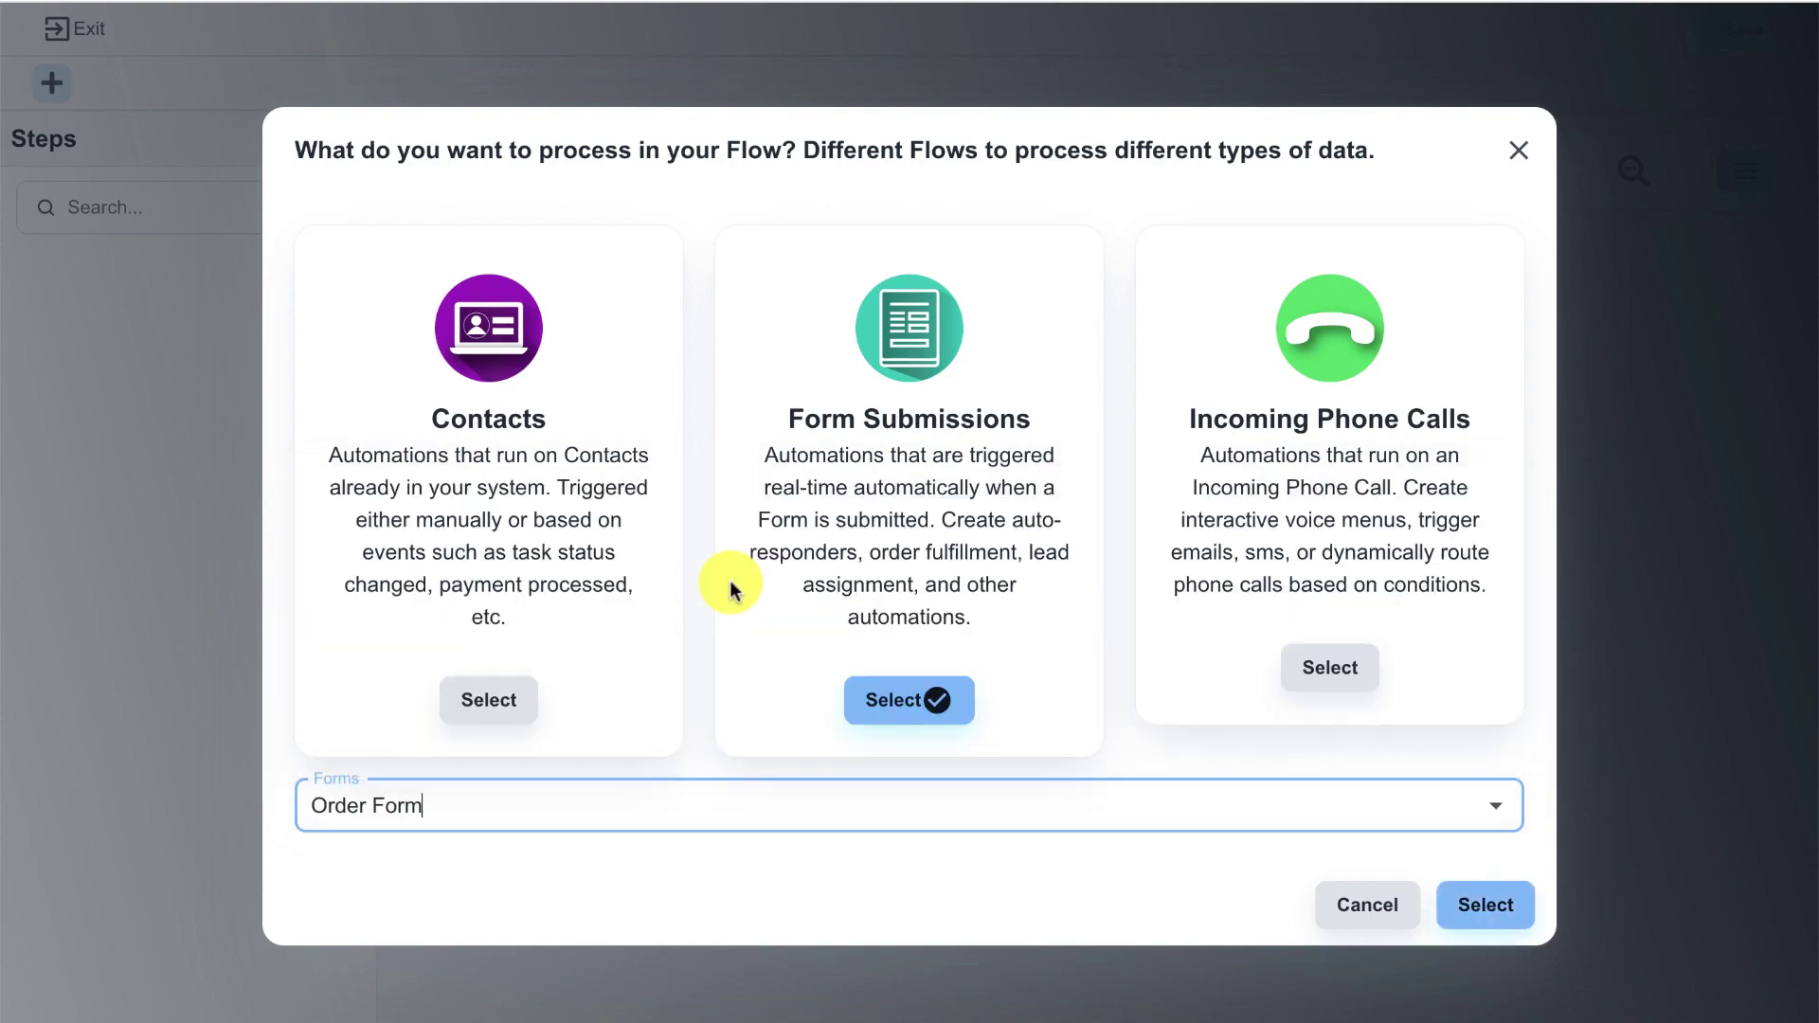
pyautogui.click(1468, 910)
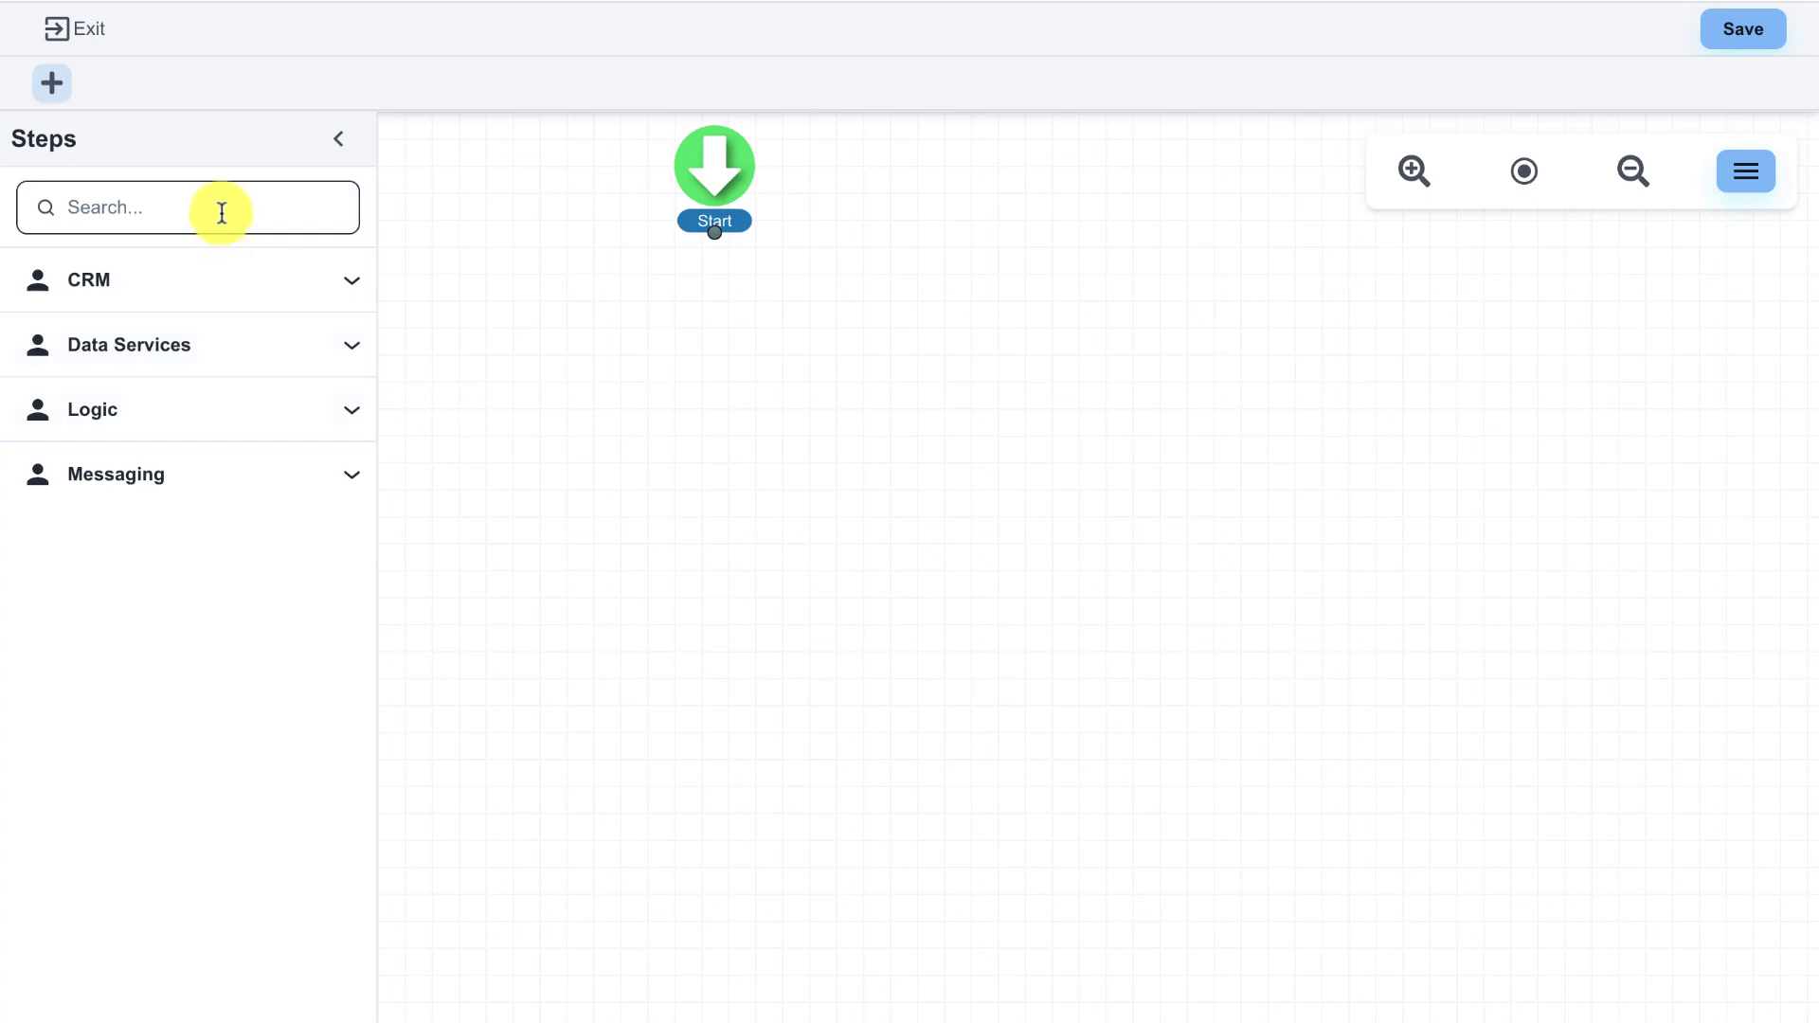
# - Add a Create CRM/Membership User step to the canvas, limited to the memberstest site
pyautogui.click(208, 288)
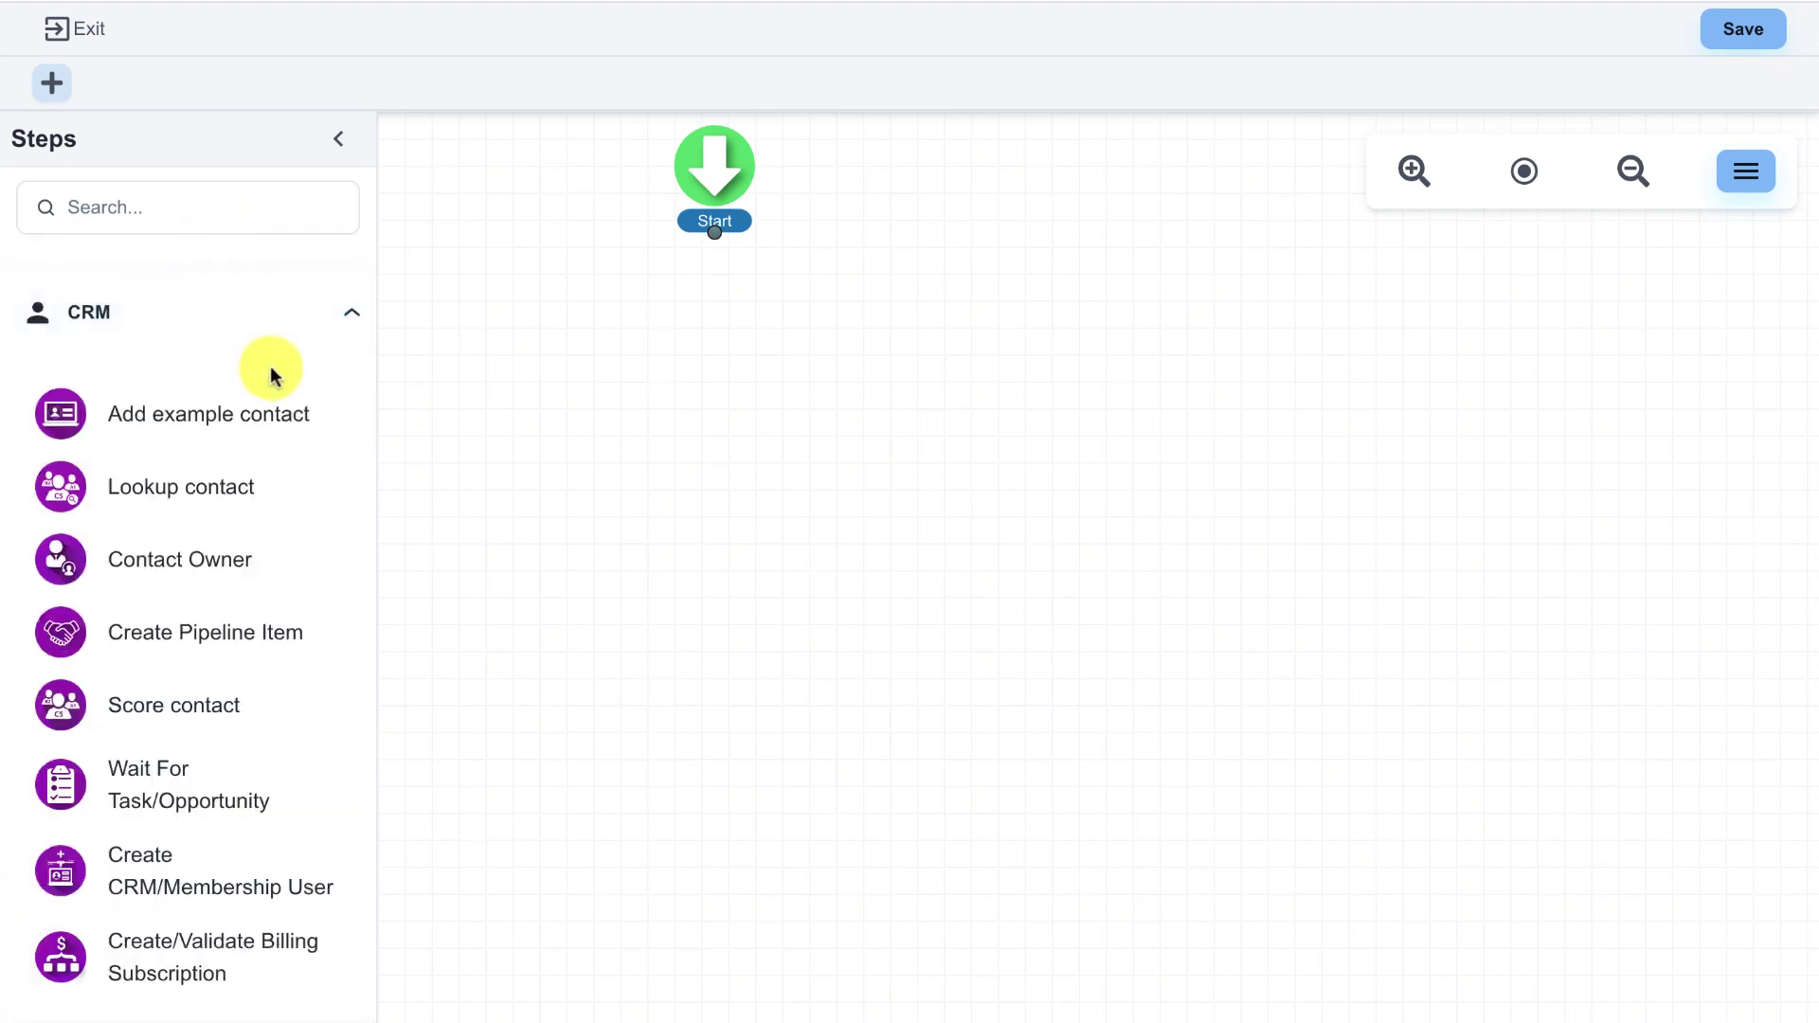
pyautogui.scroll(-2, 284, 417)
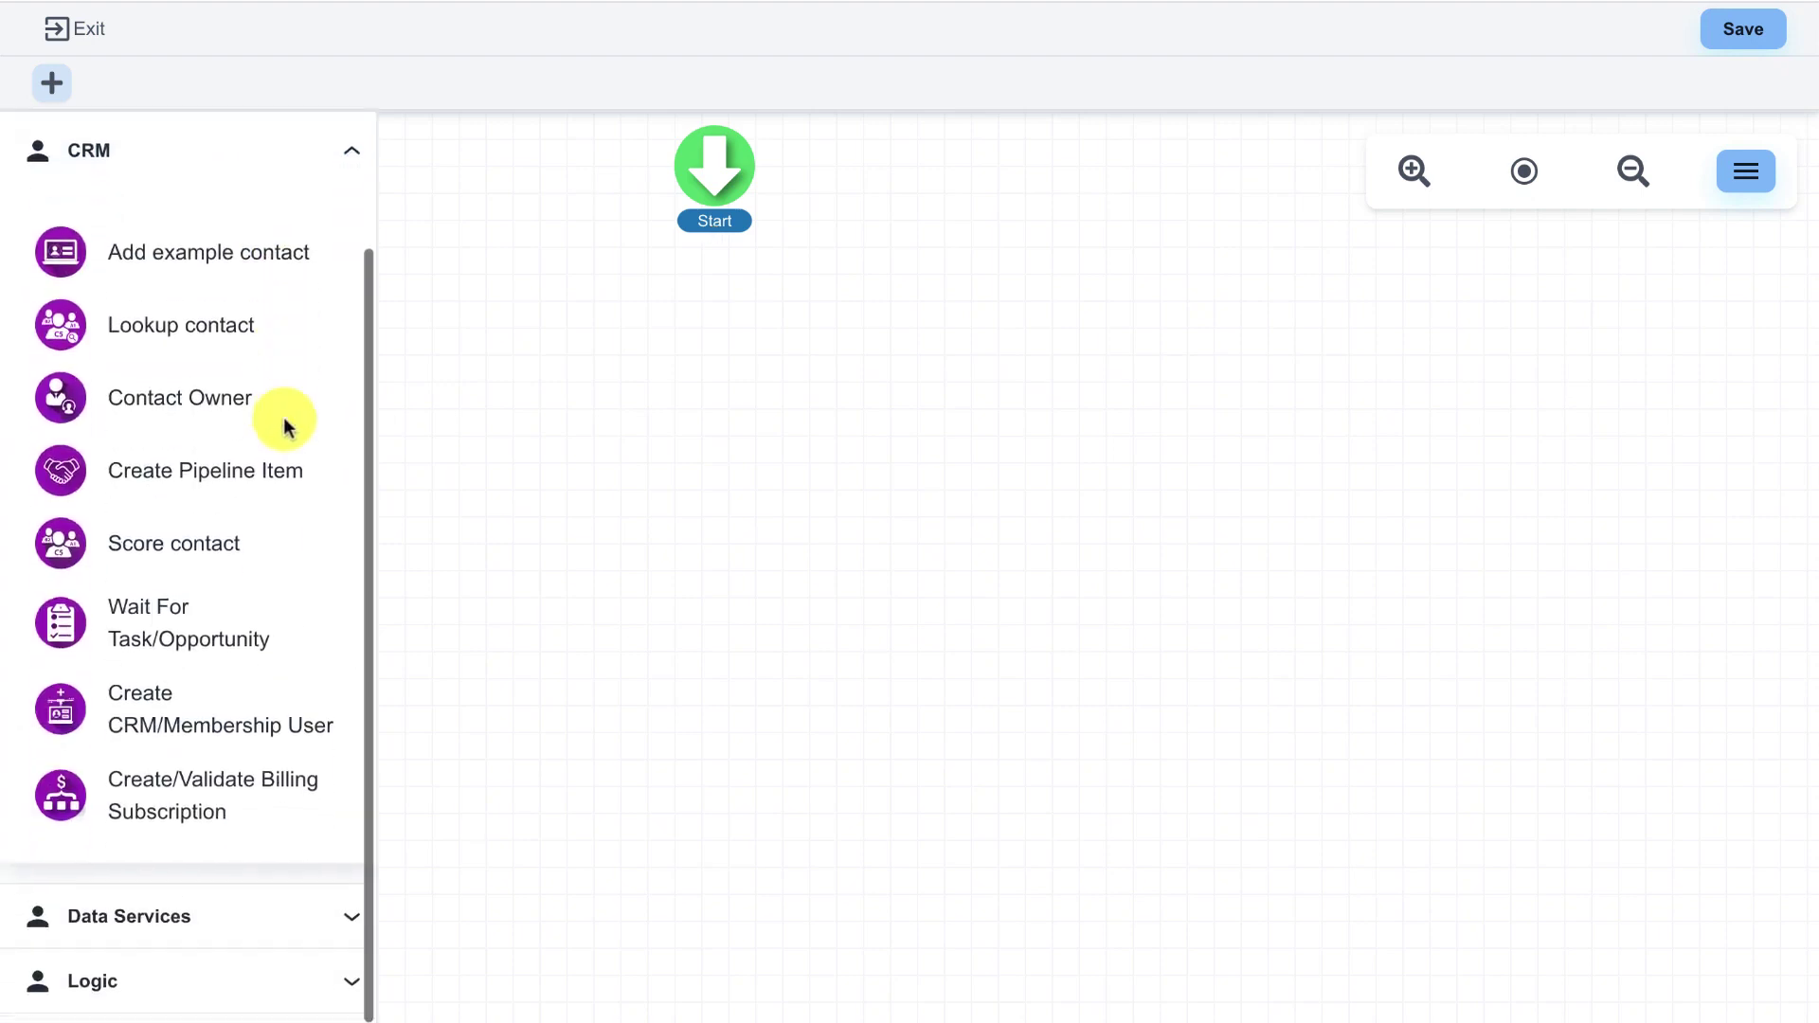
pyautogui.moveTo(133, 731); pyautogui.dragTo(699, 365)
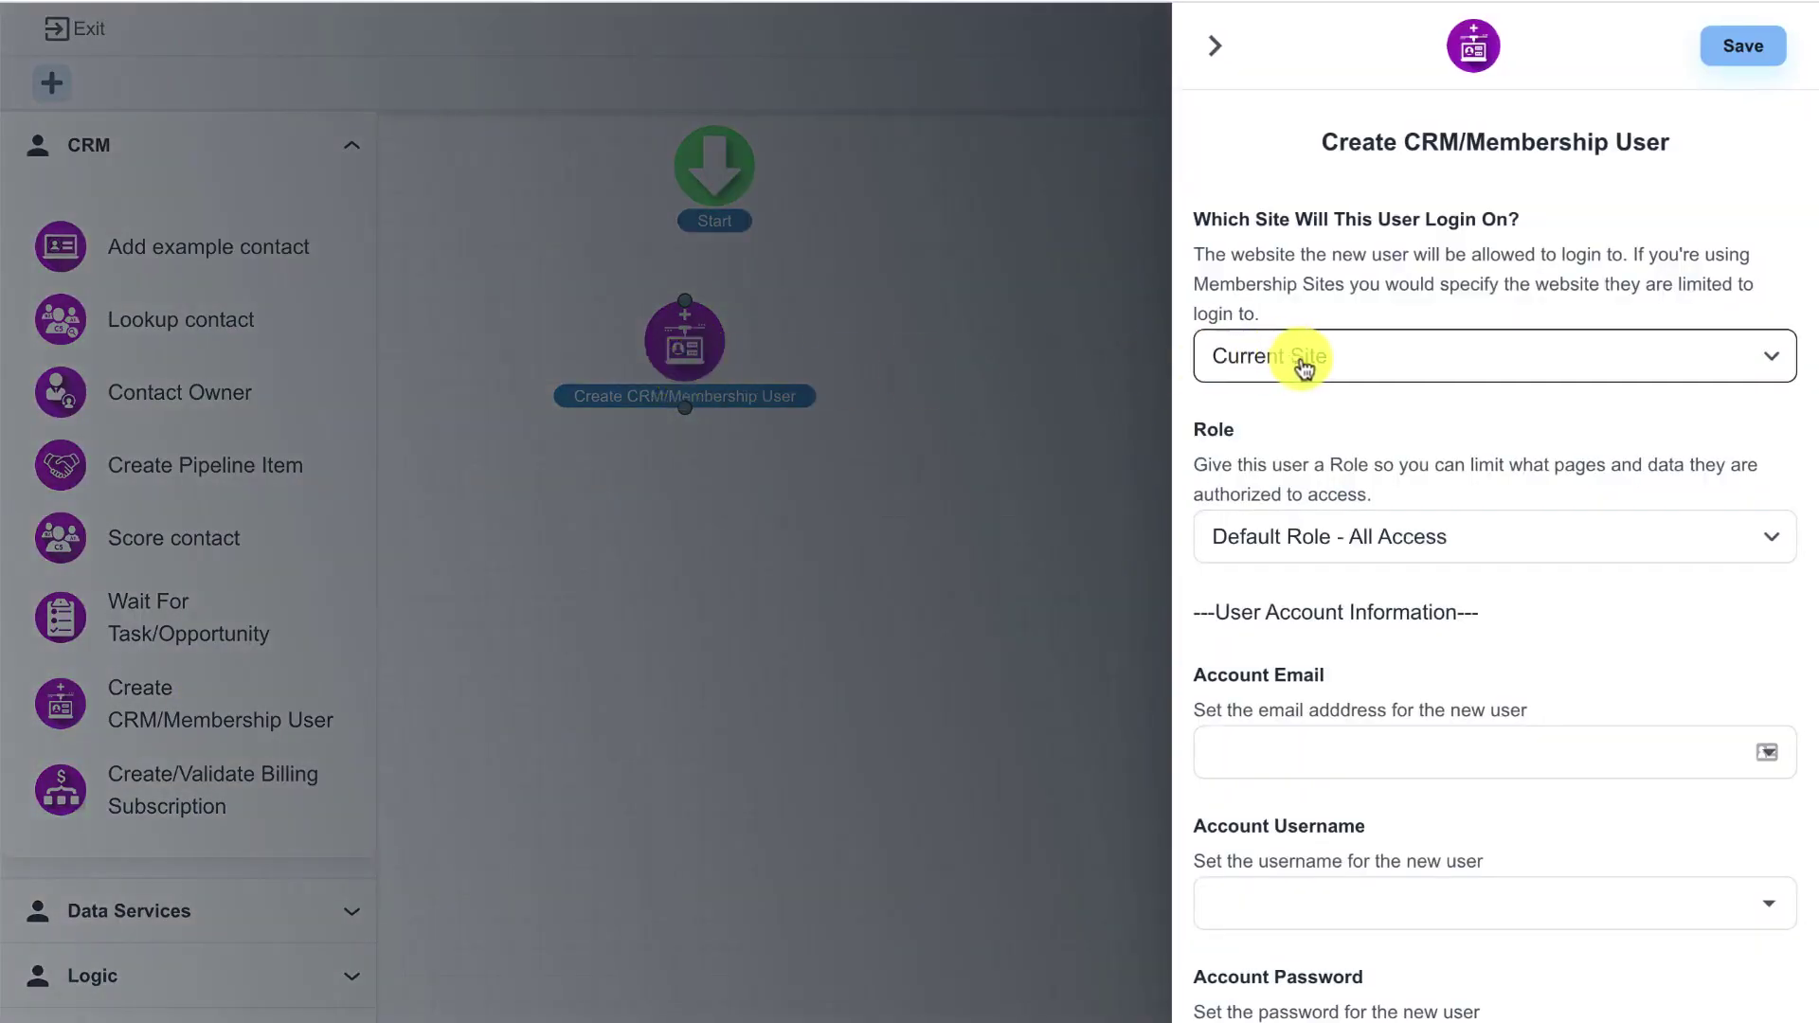
pyautogui.click(1370, 372)
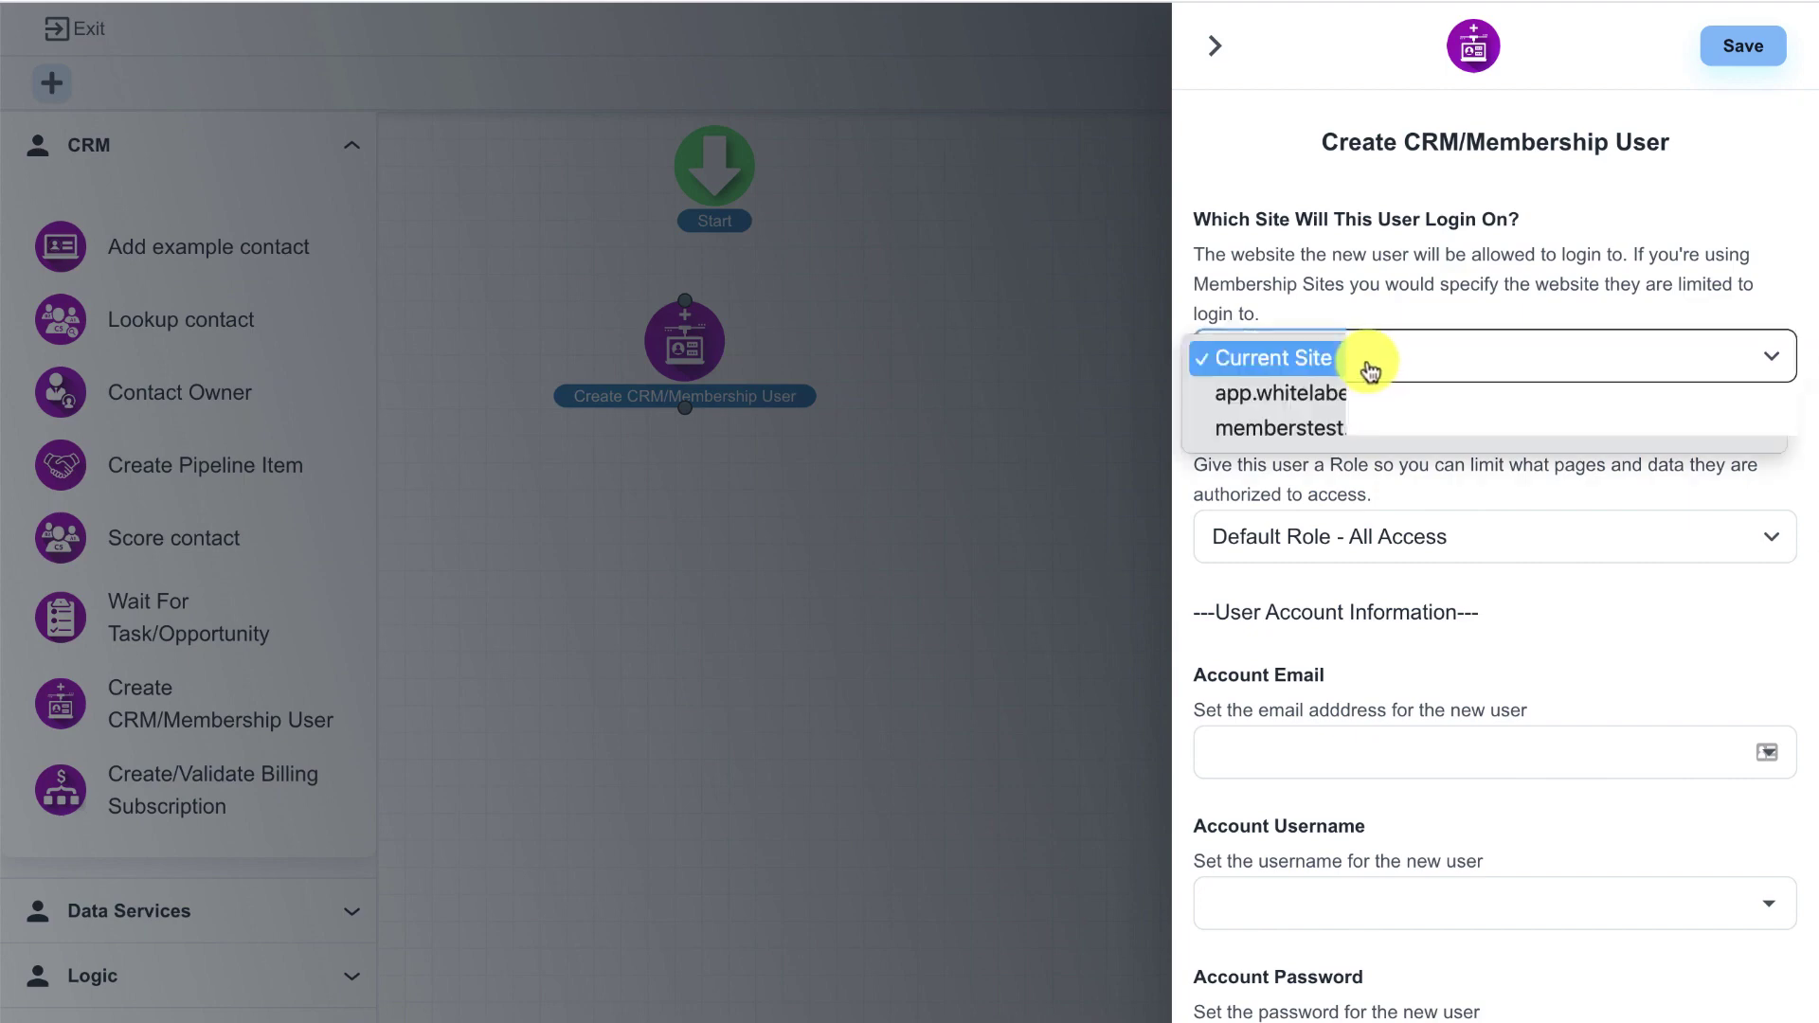
pyautogui.click(1375, 426)
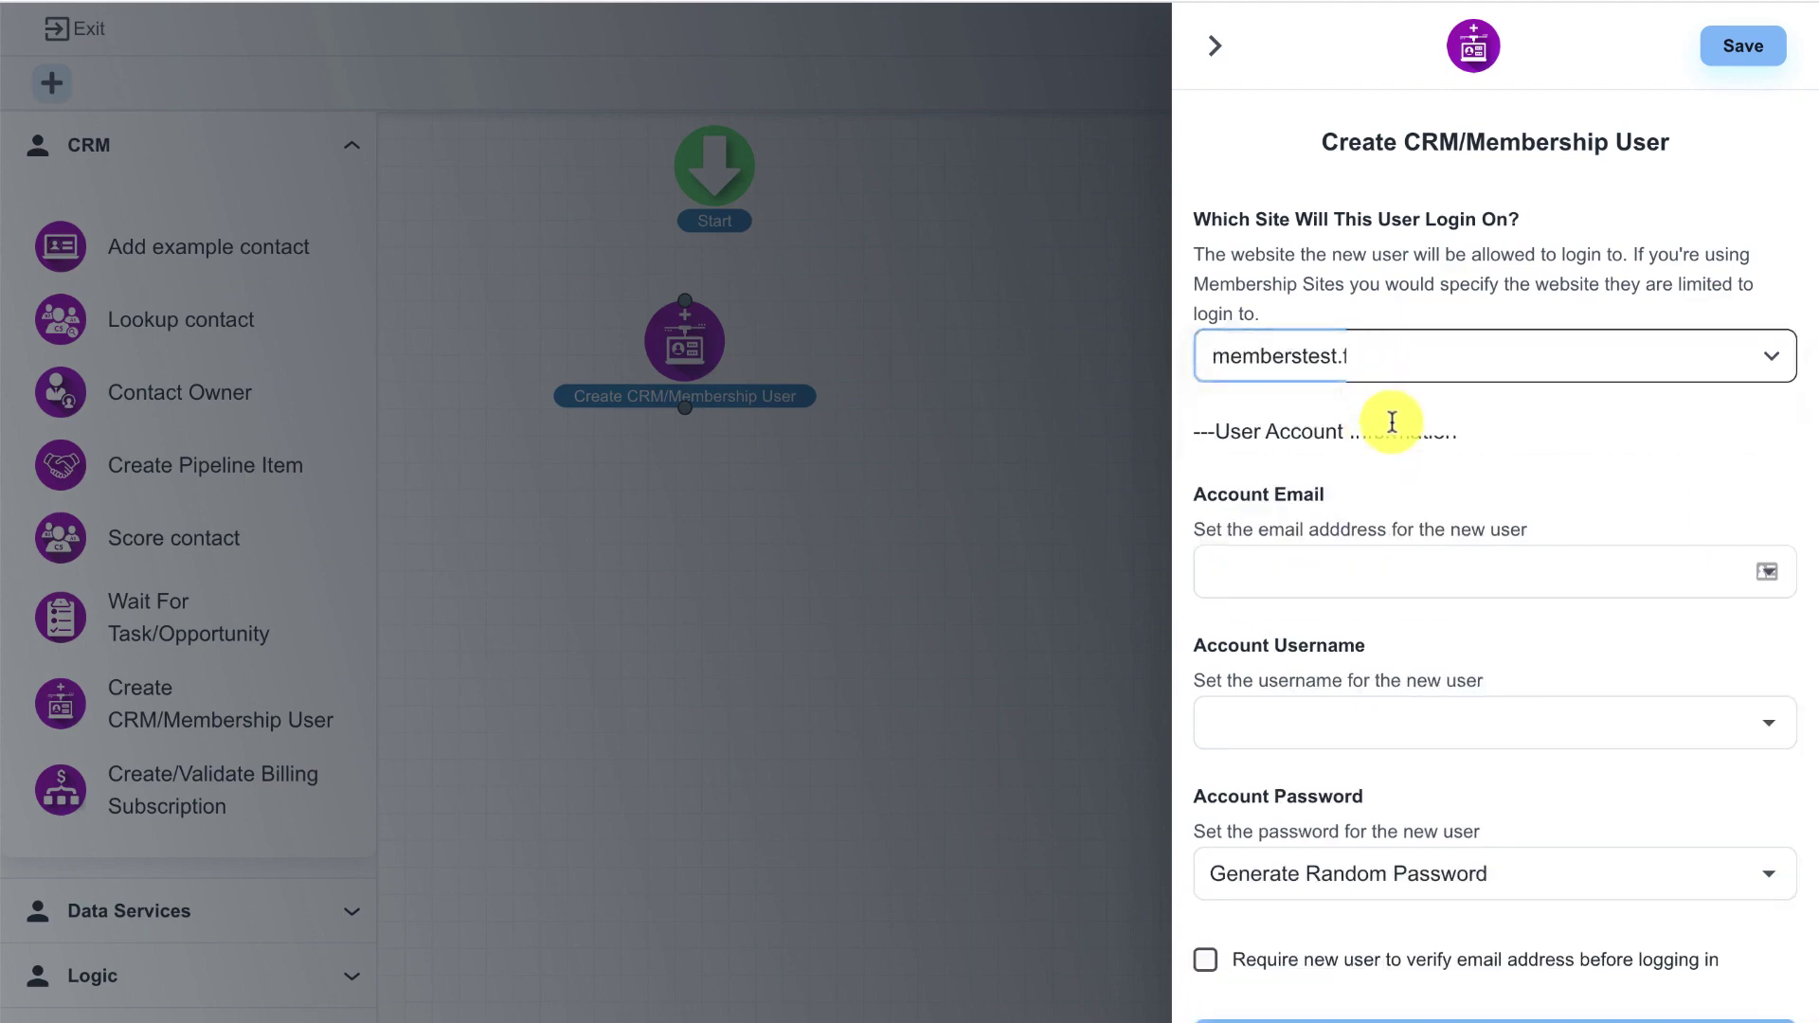
# - Use the contact's Email field as both the account email and the username
pyautogui.scroll(-1, 1365, 422)
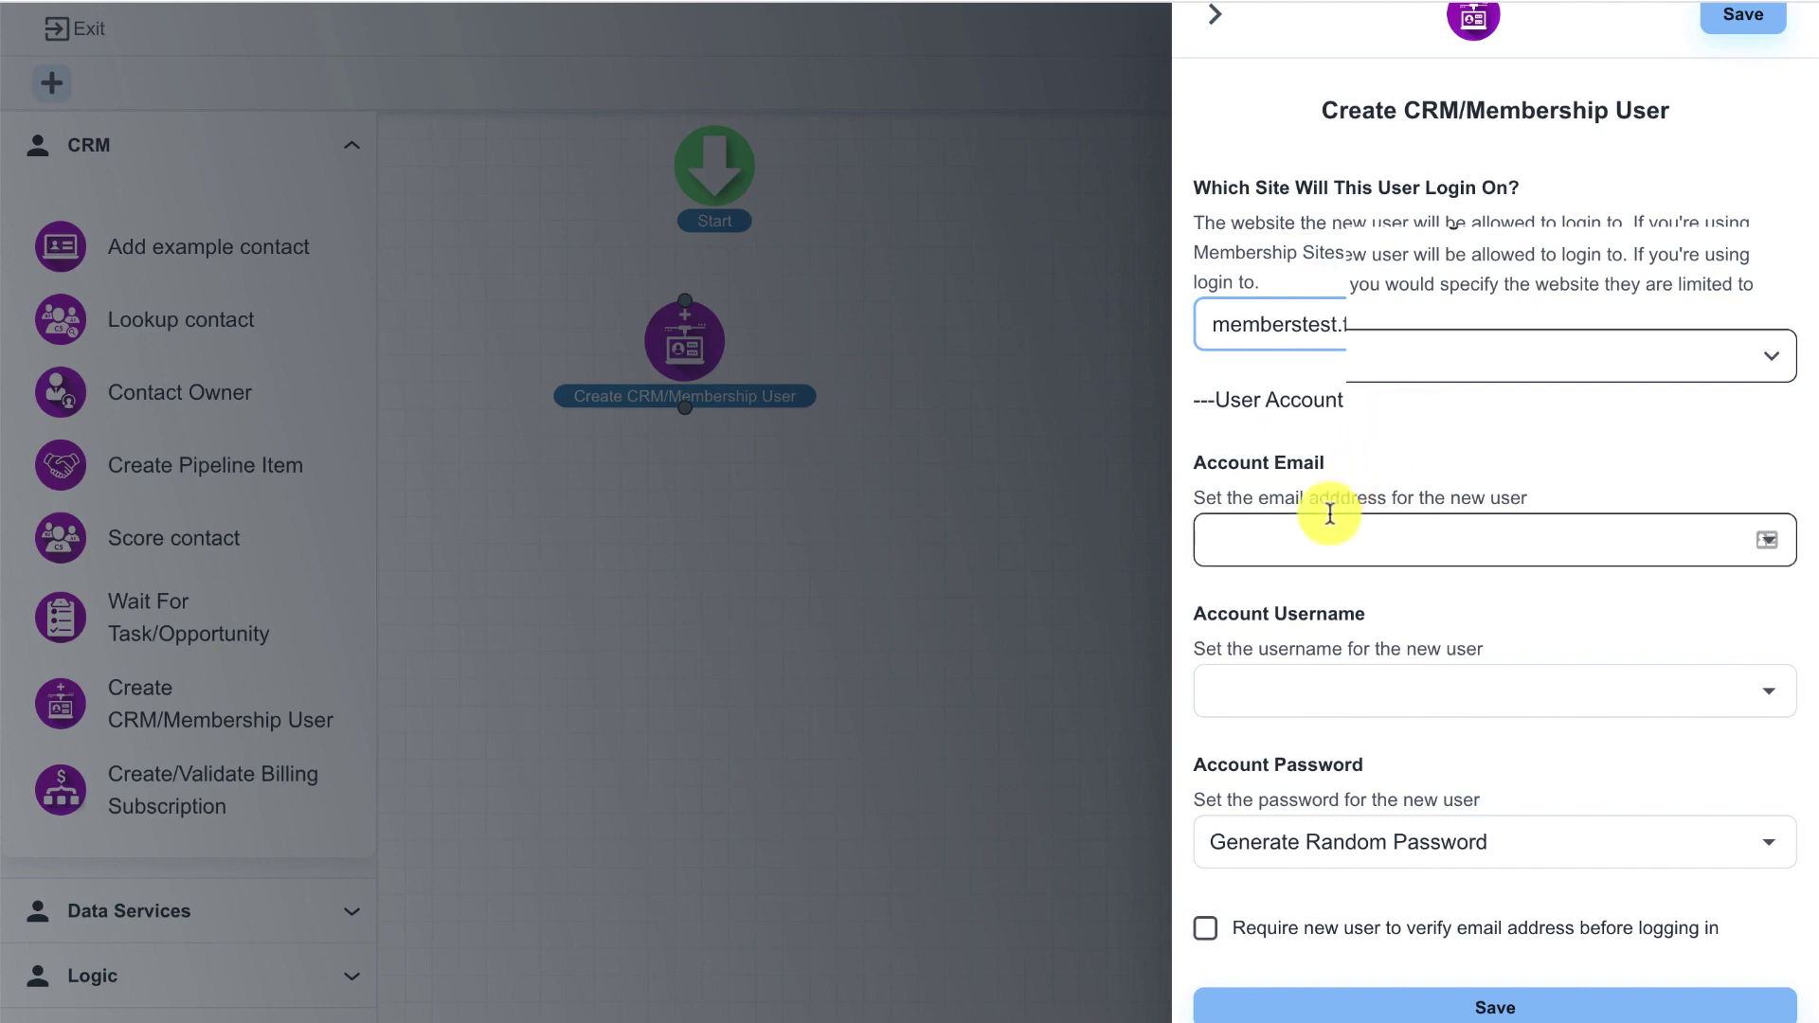
pyautogui.click(1329, 514)
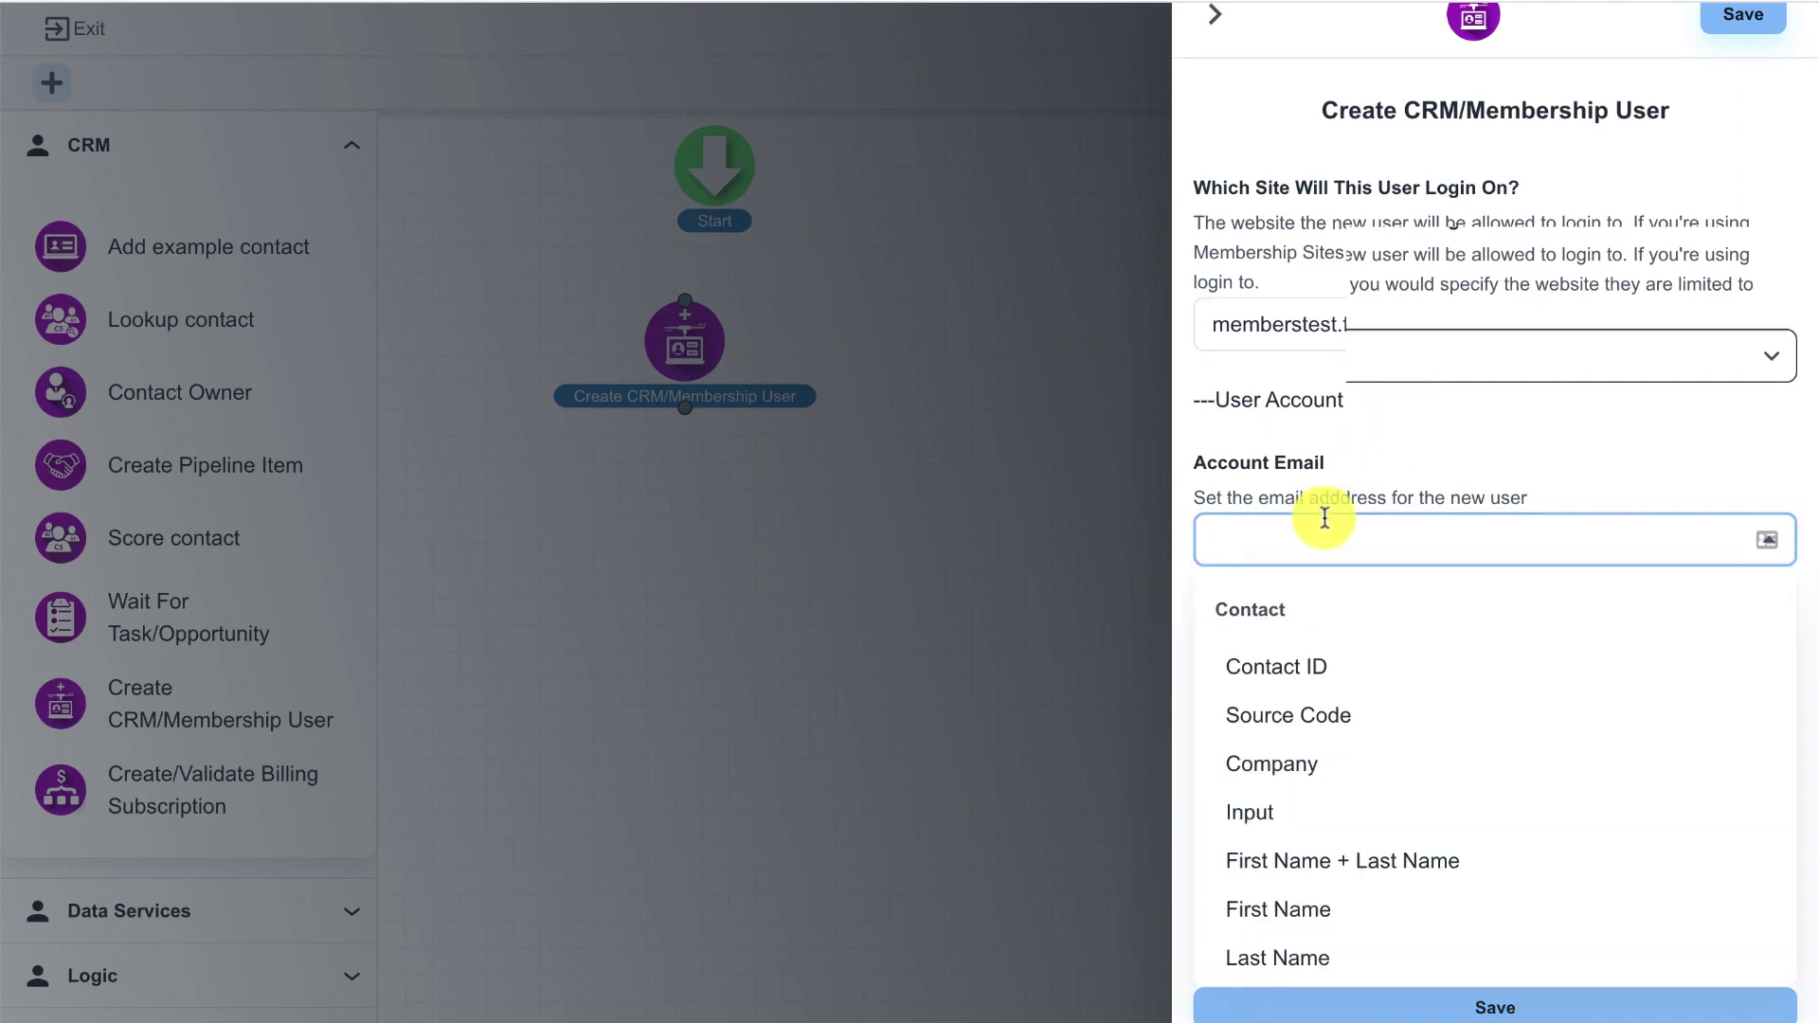
pyautogui.scroll(-4, 1368, 666)
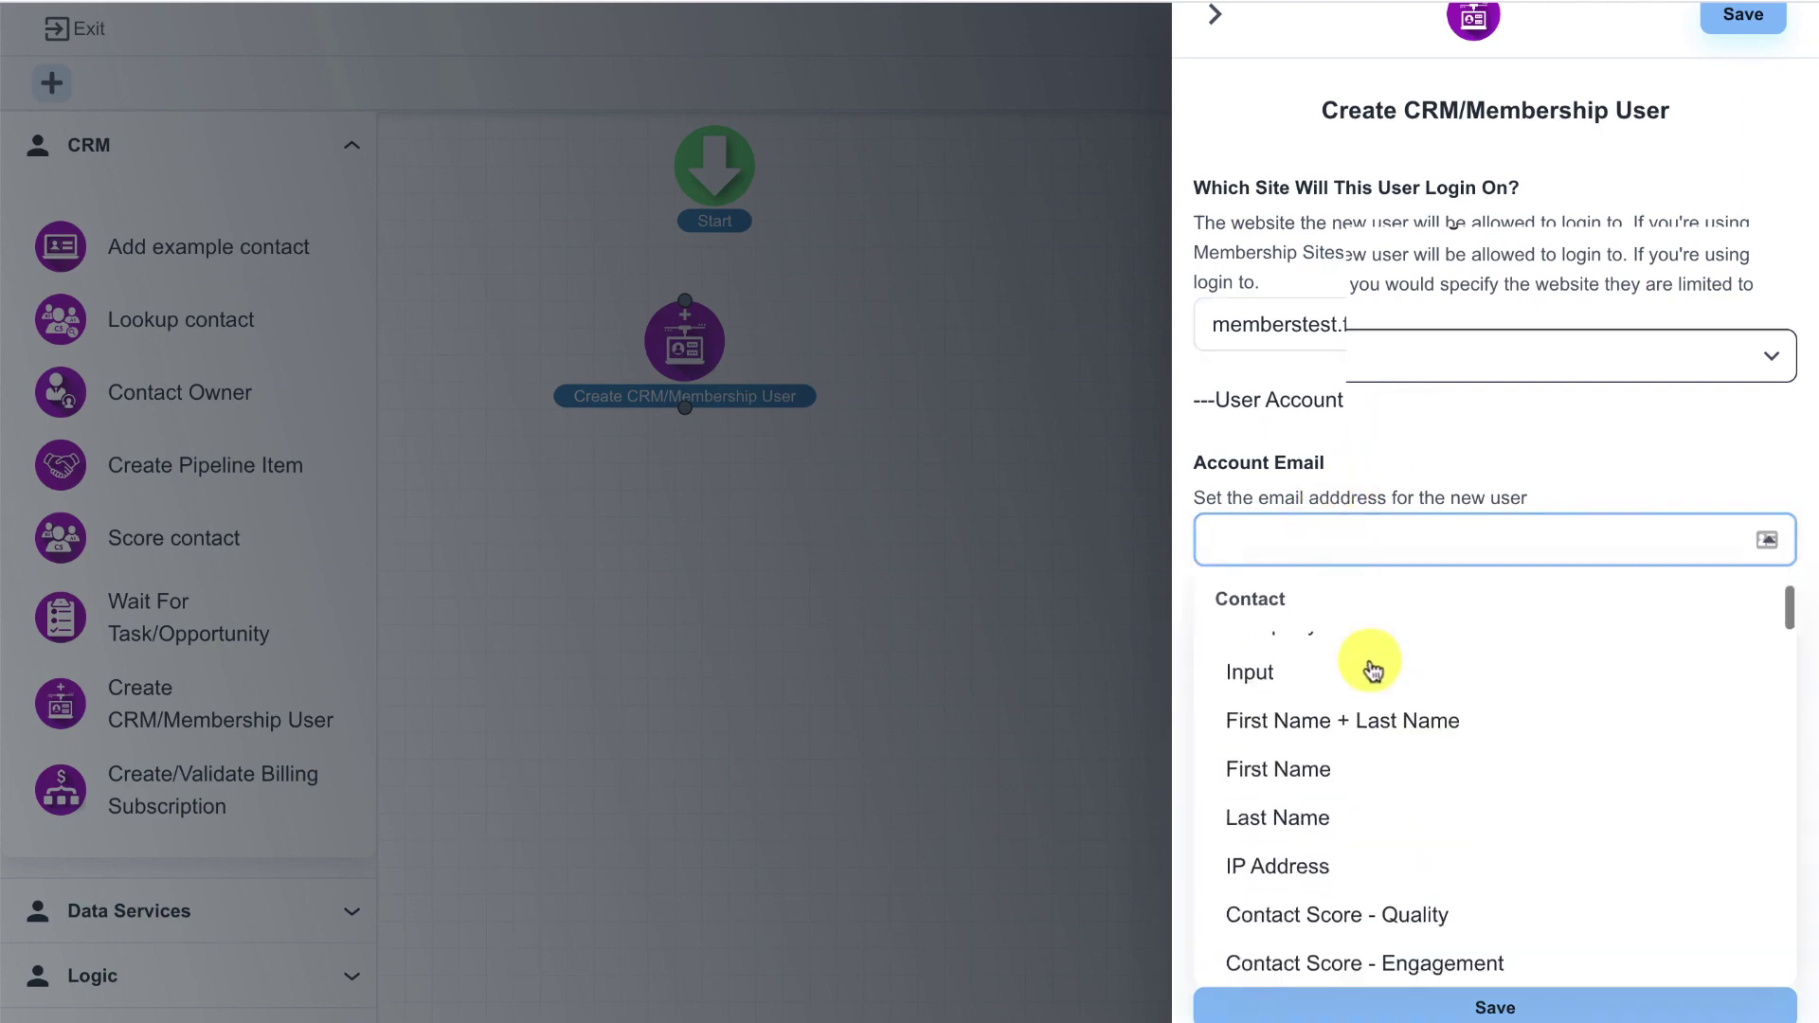
pyautogui.click(1306, 856)
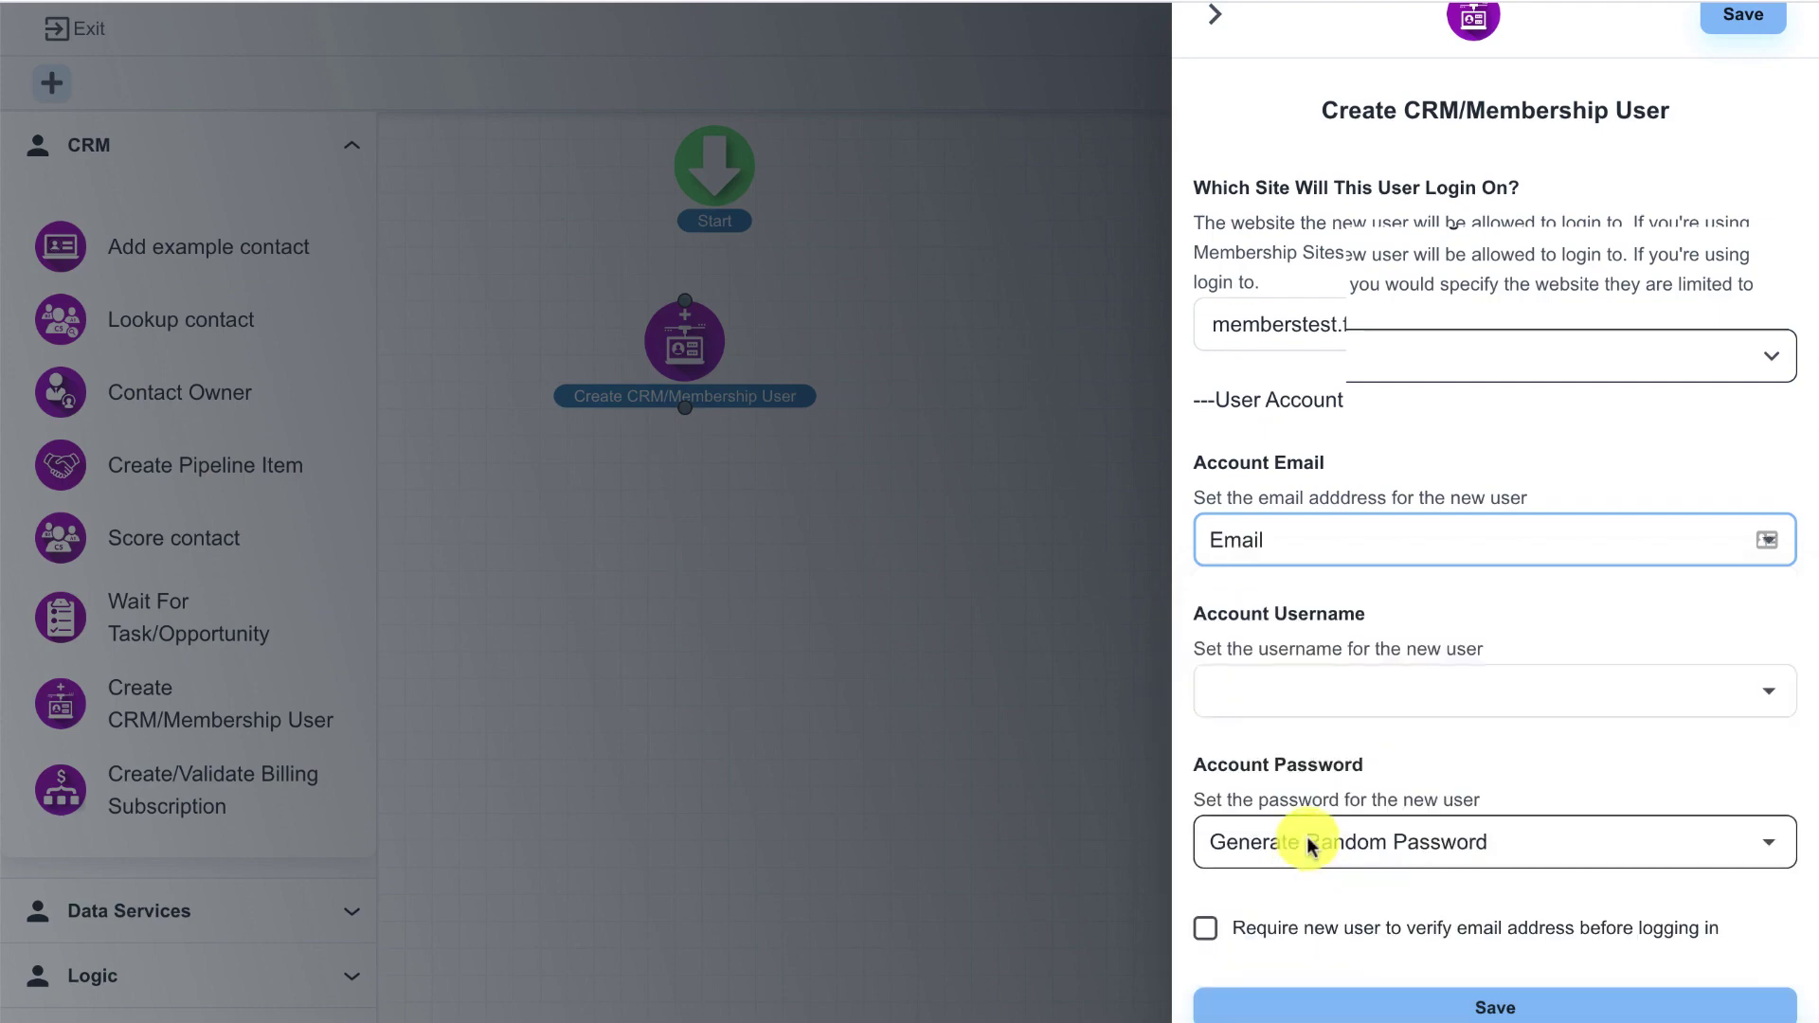
pyautogui.click(1345, 701)
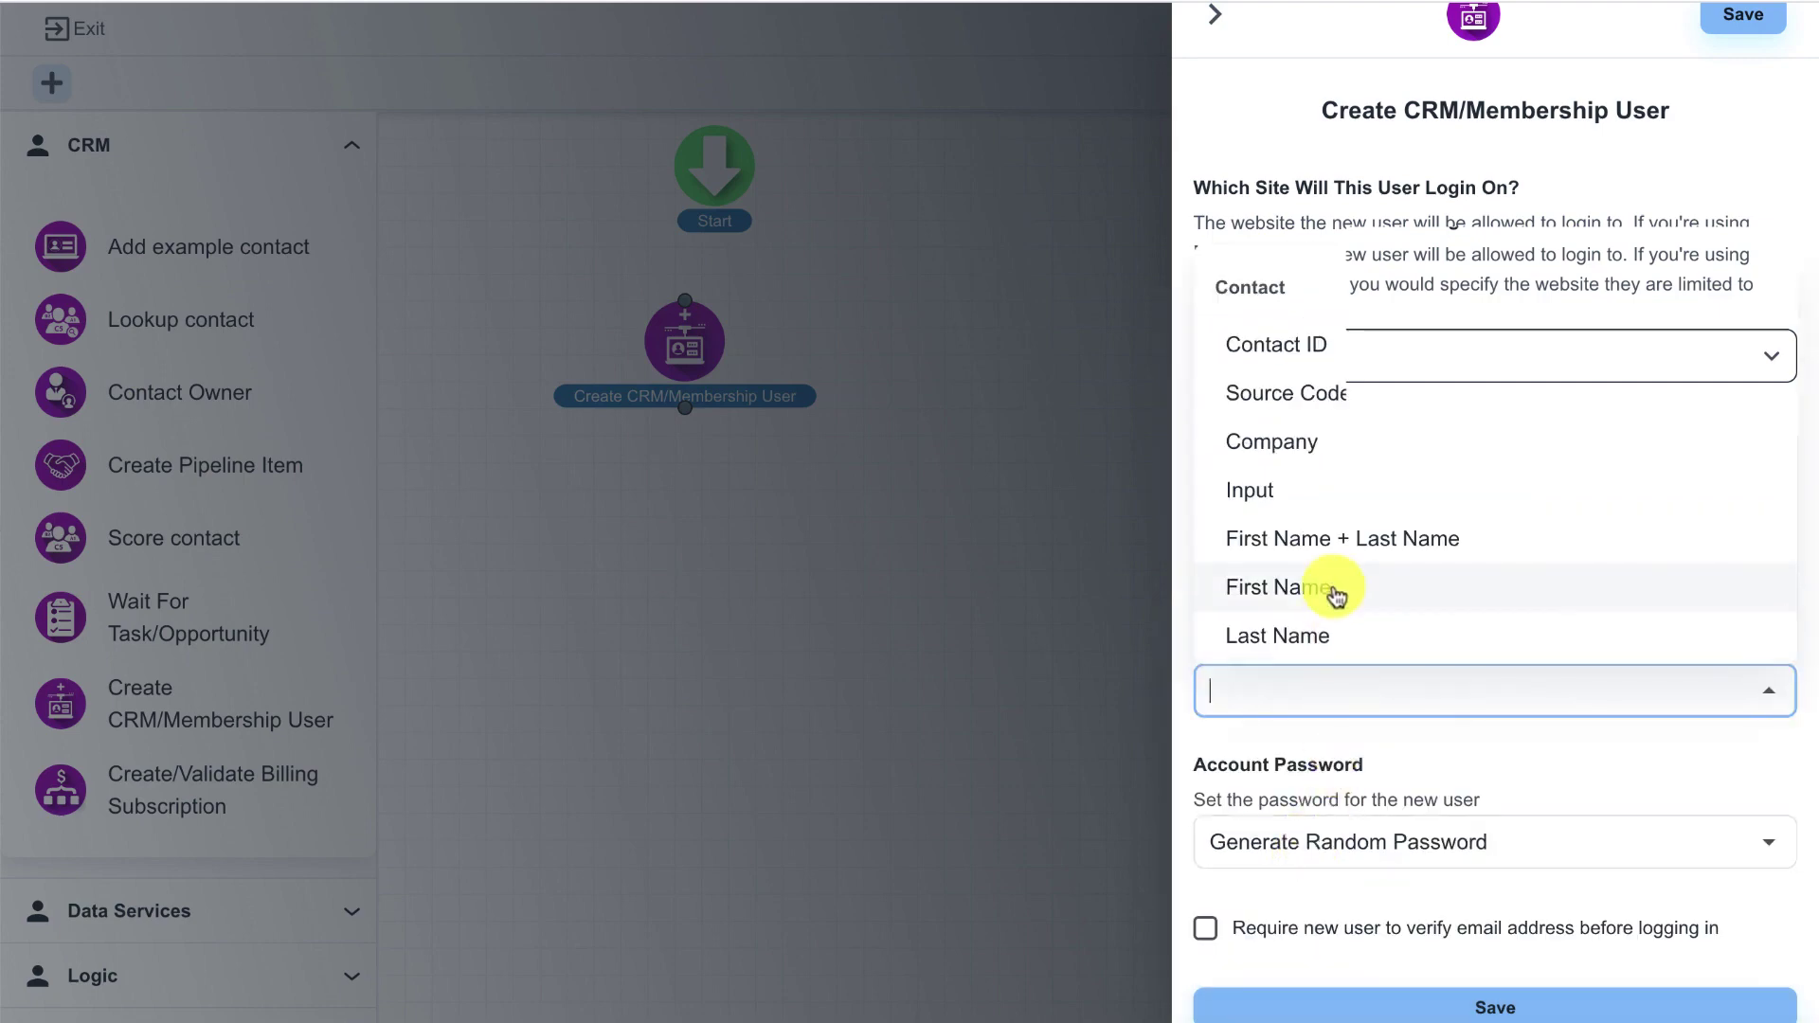
pyautogui.scroll(-3, 1330, 498)
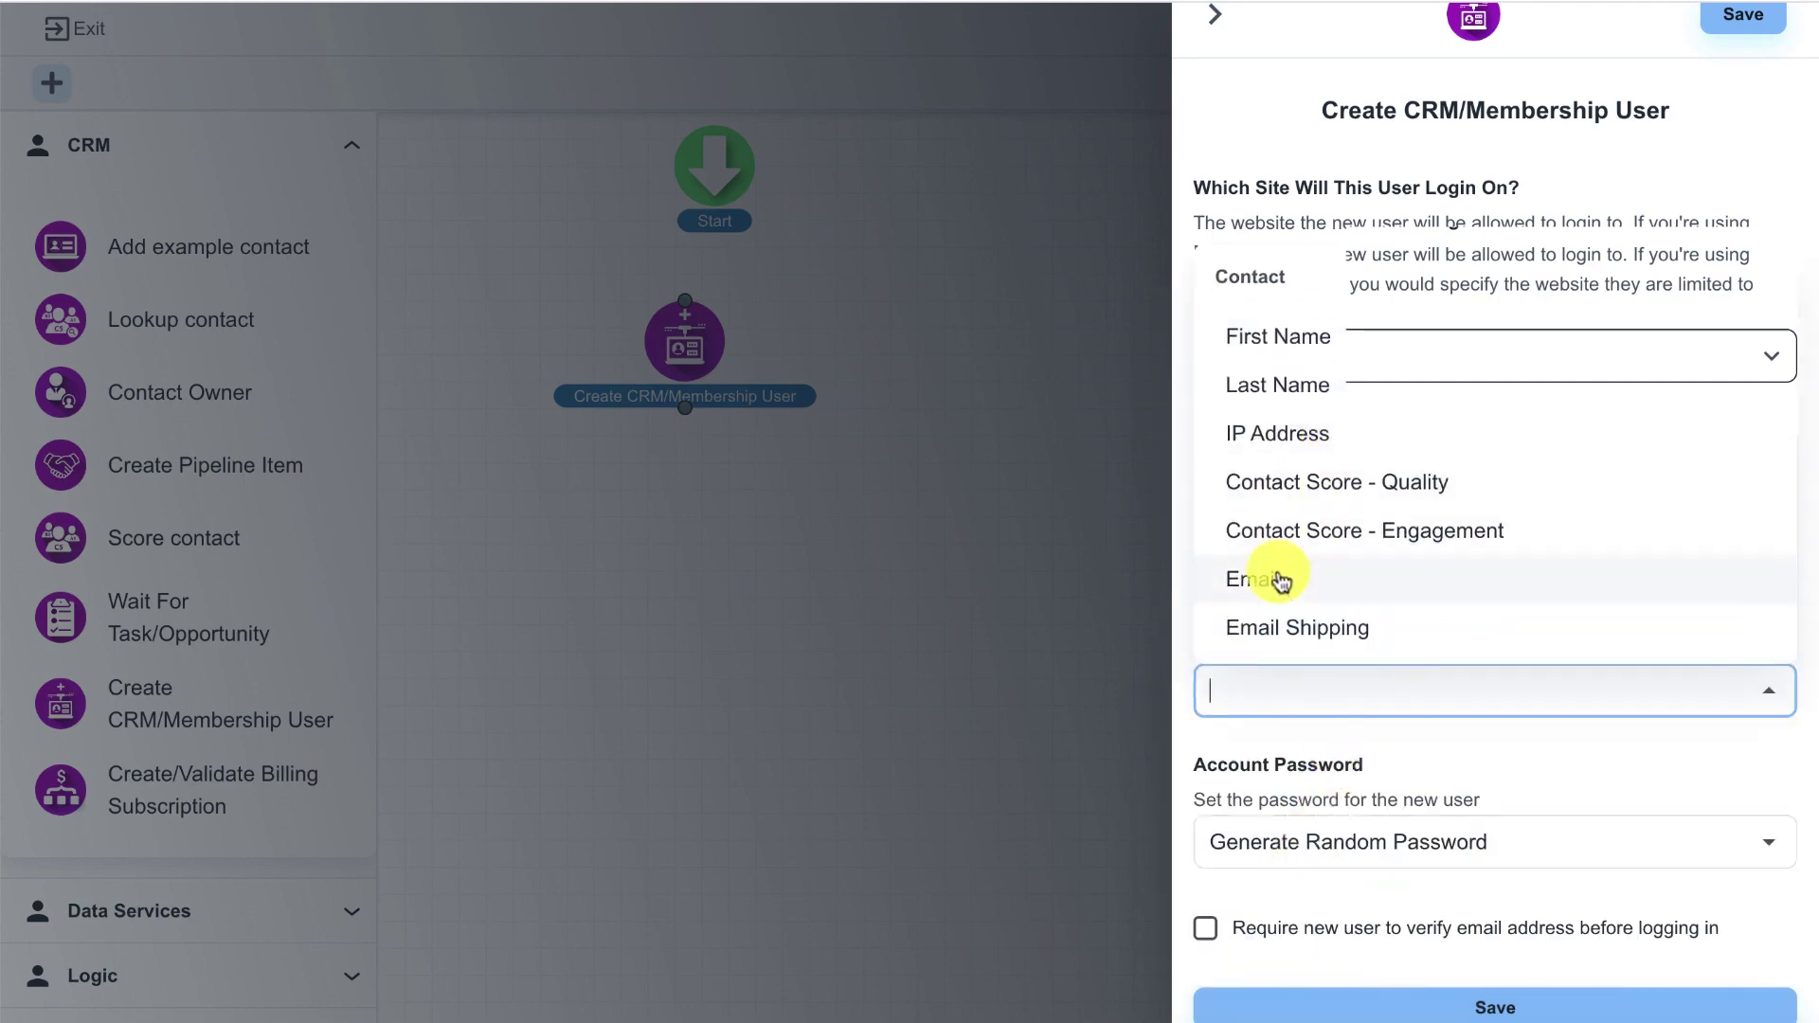
pyautogui.click(1267, 579)
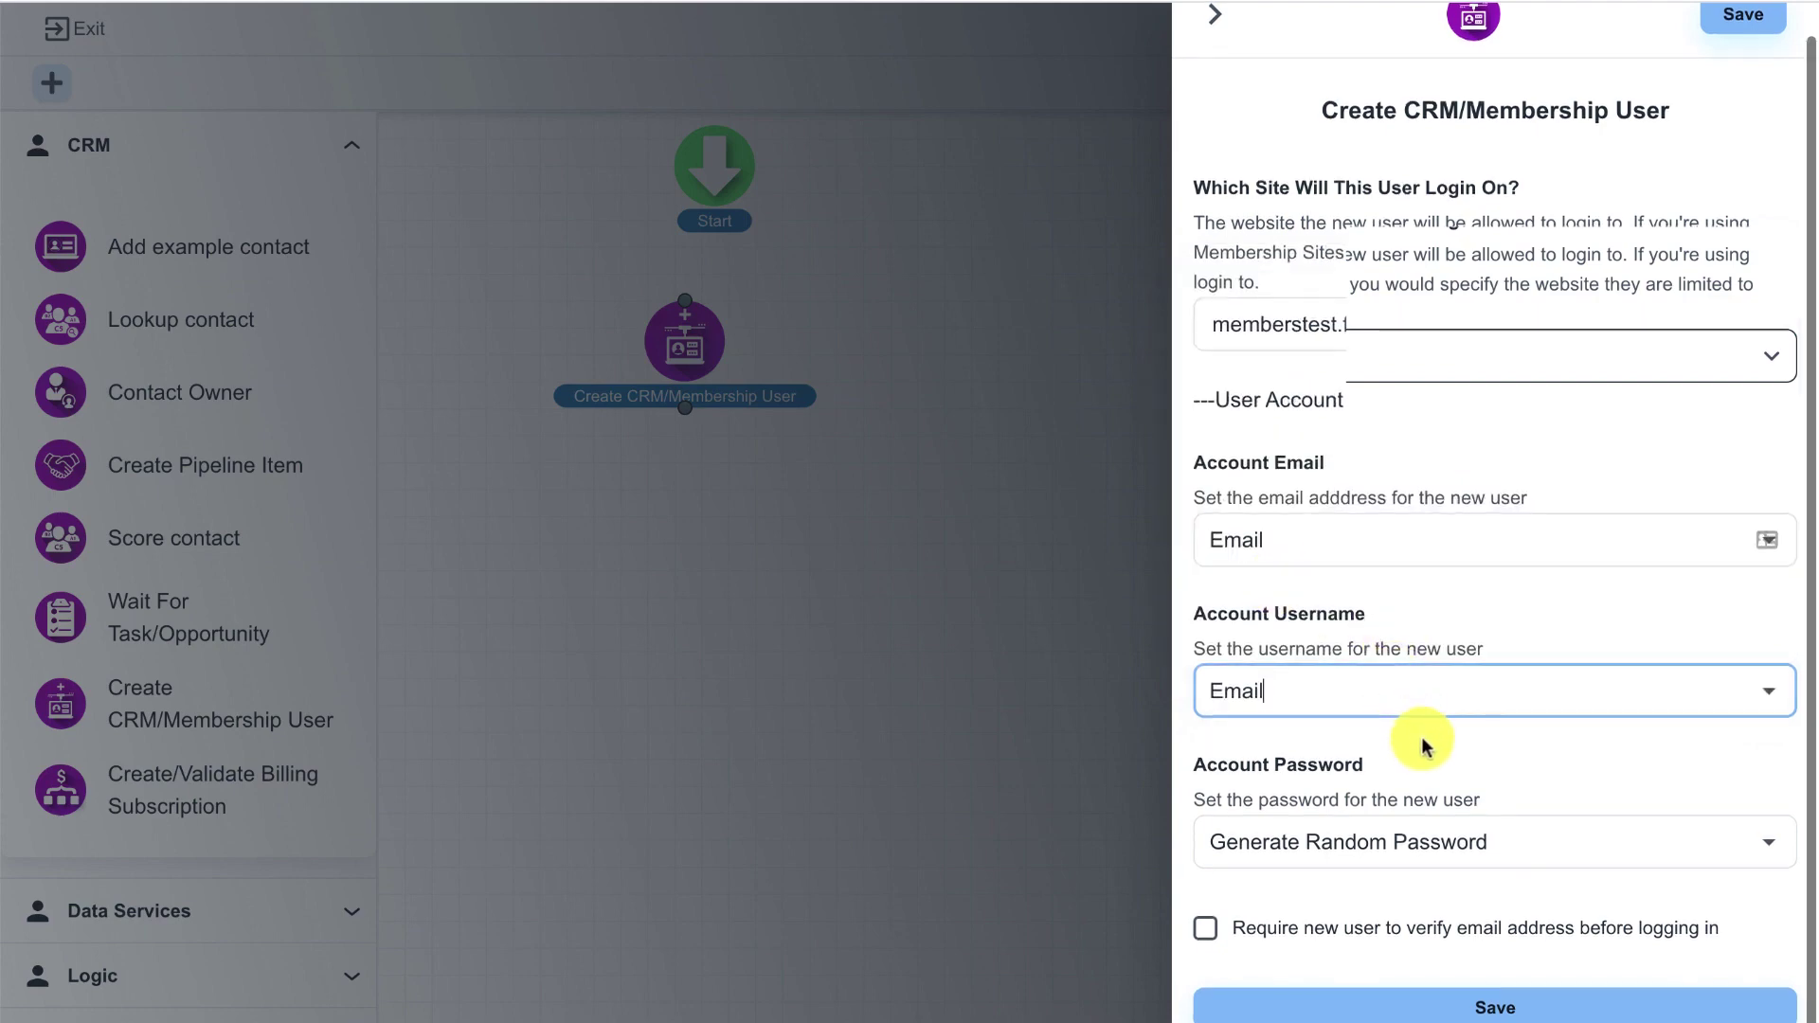
# - Keep Generate Random Password for new users and save the step
pyautogui.click(1355, 837)
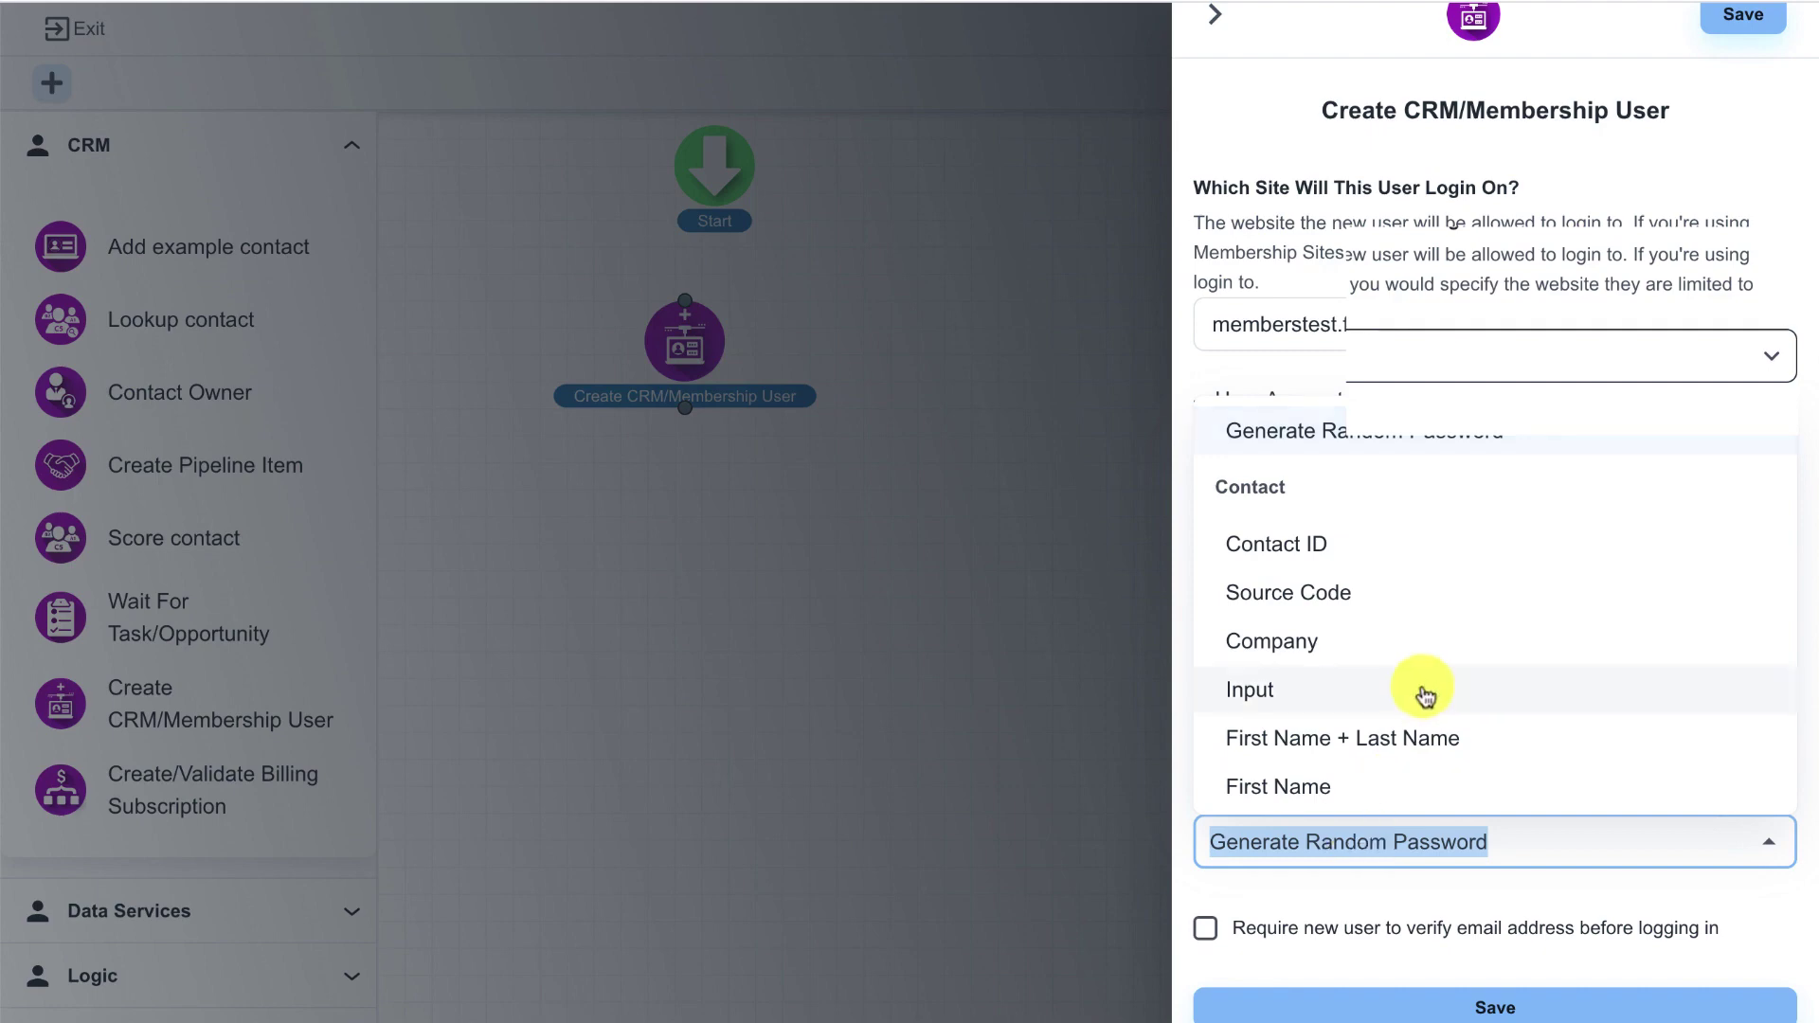
pyautogui.scroll(-5, 1412, 698)
pyautogui.scroll(-12, 1424, 696)
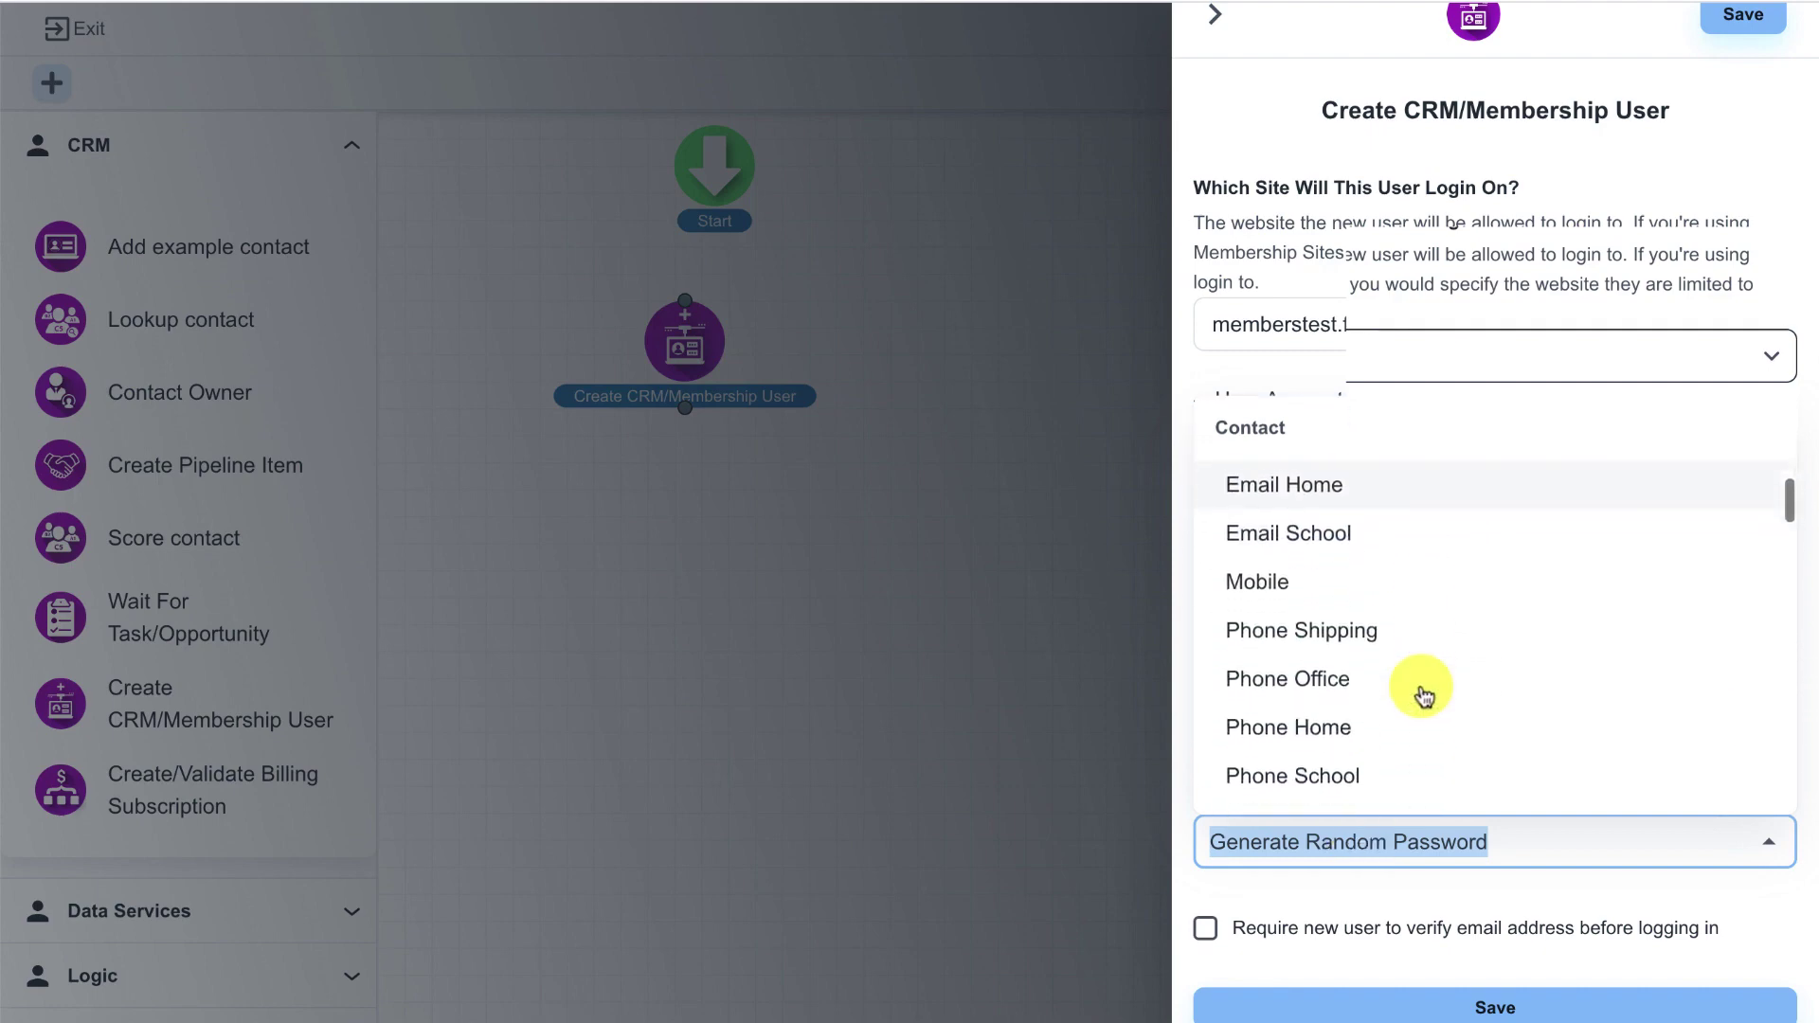
pyautogui.scroll(-10, 1424, 696)
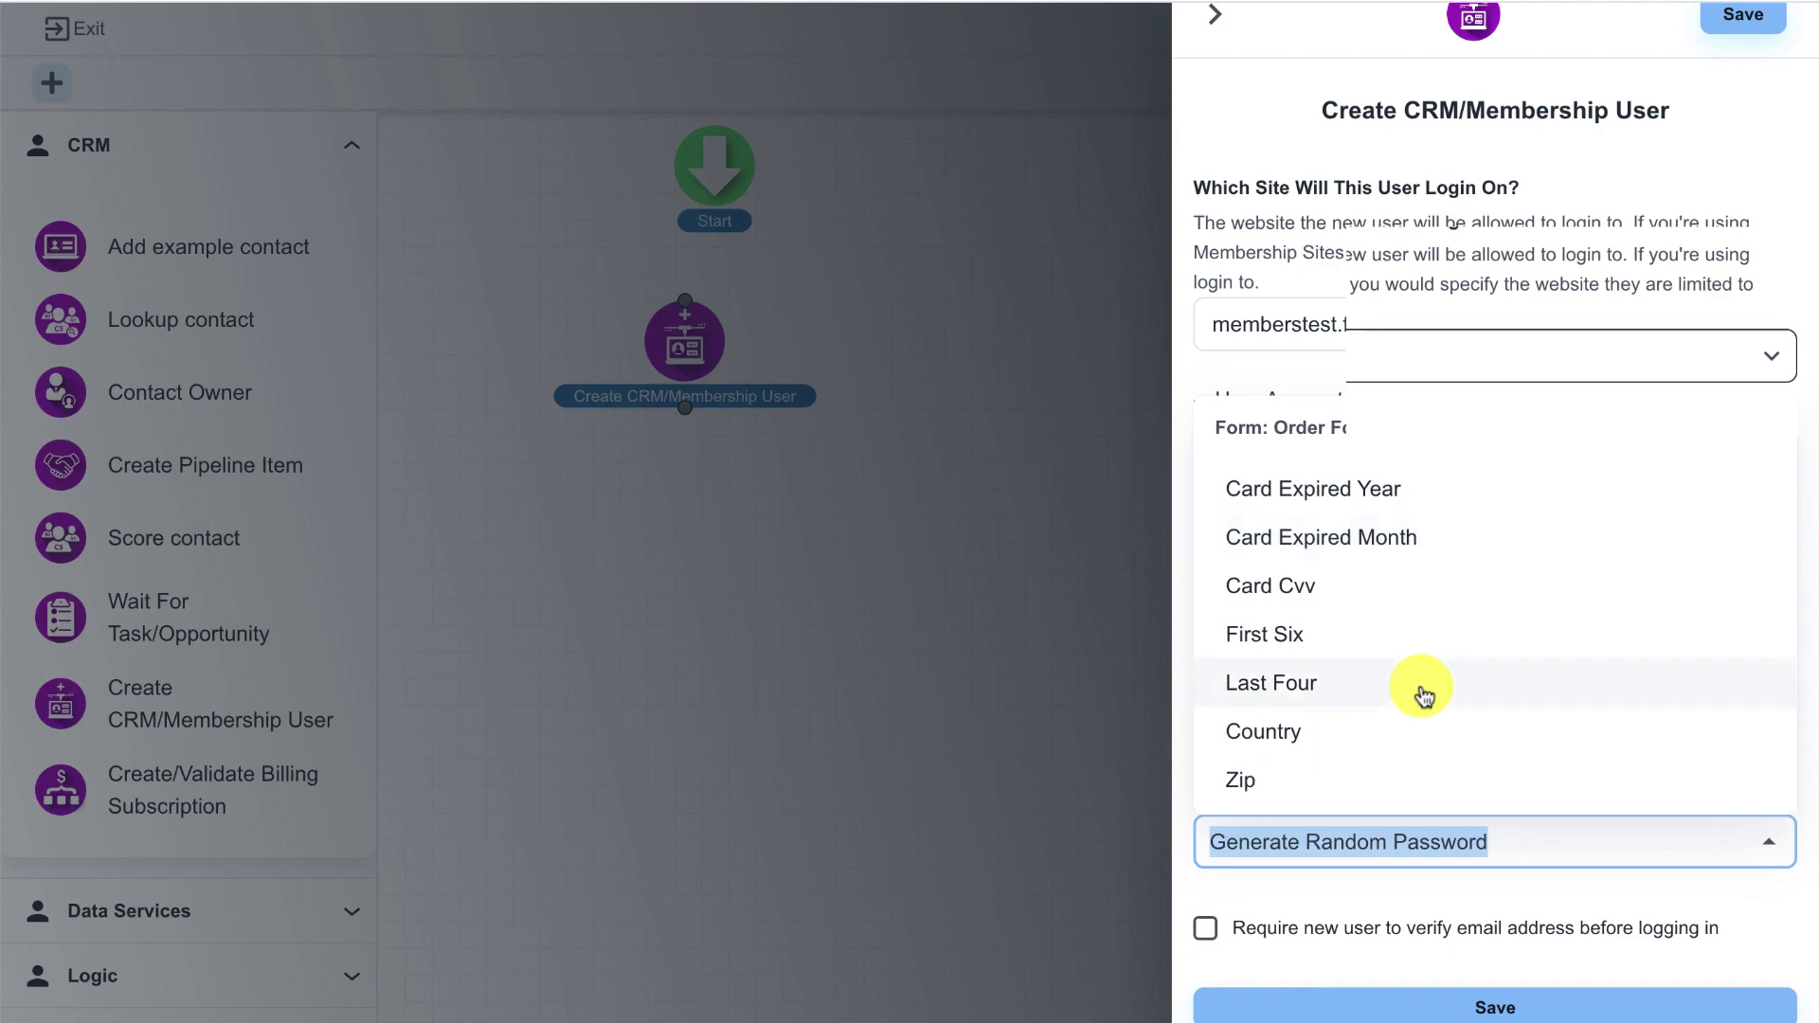
pyautogui.write('pas')
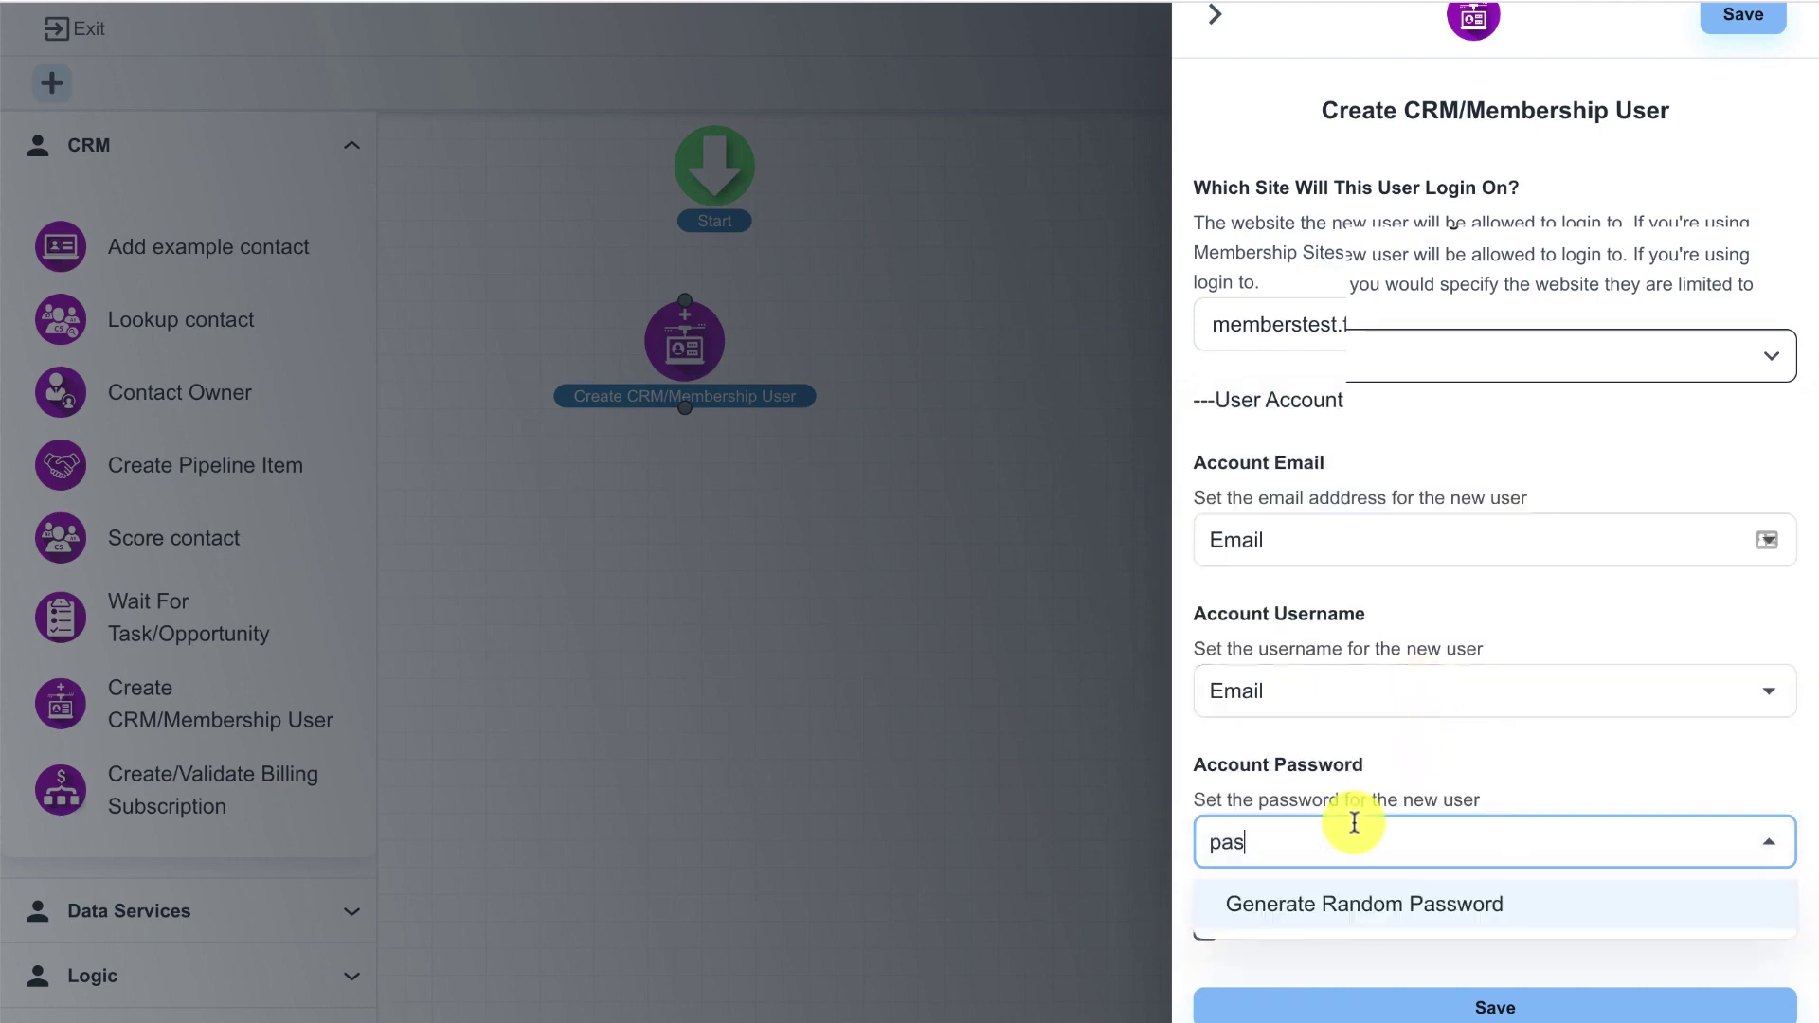
pyautogui.click(1312, 902)
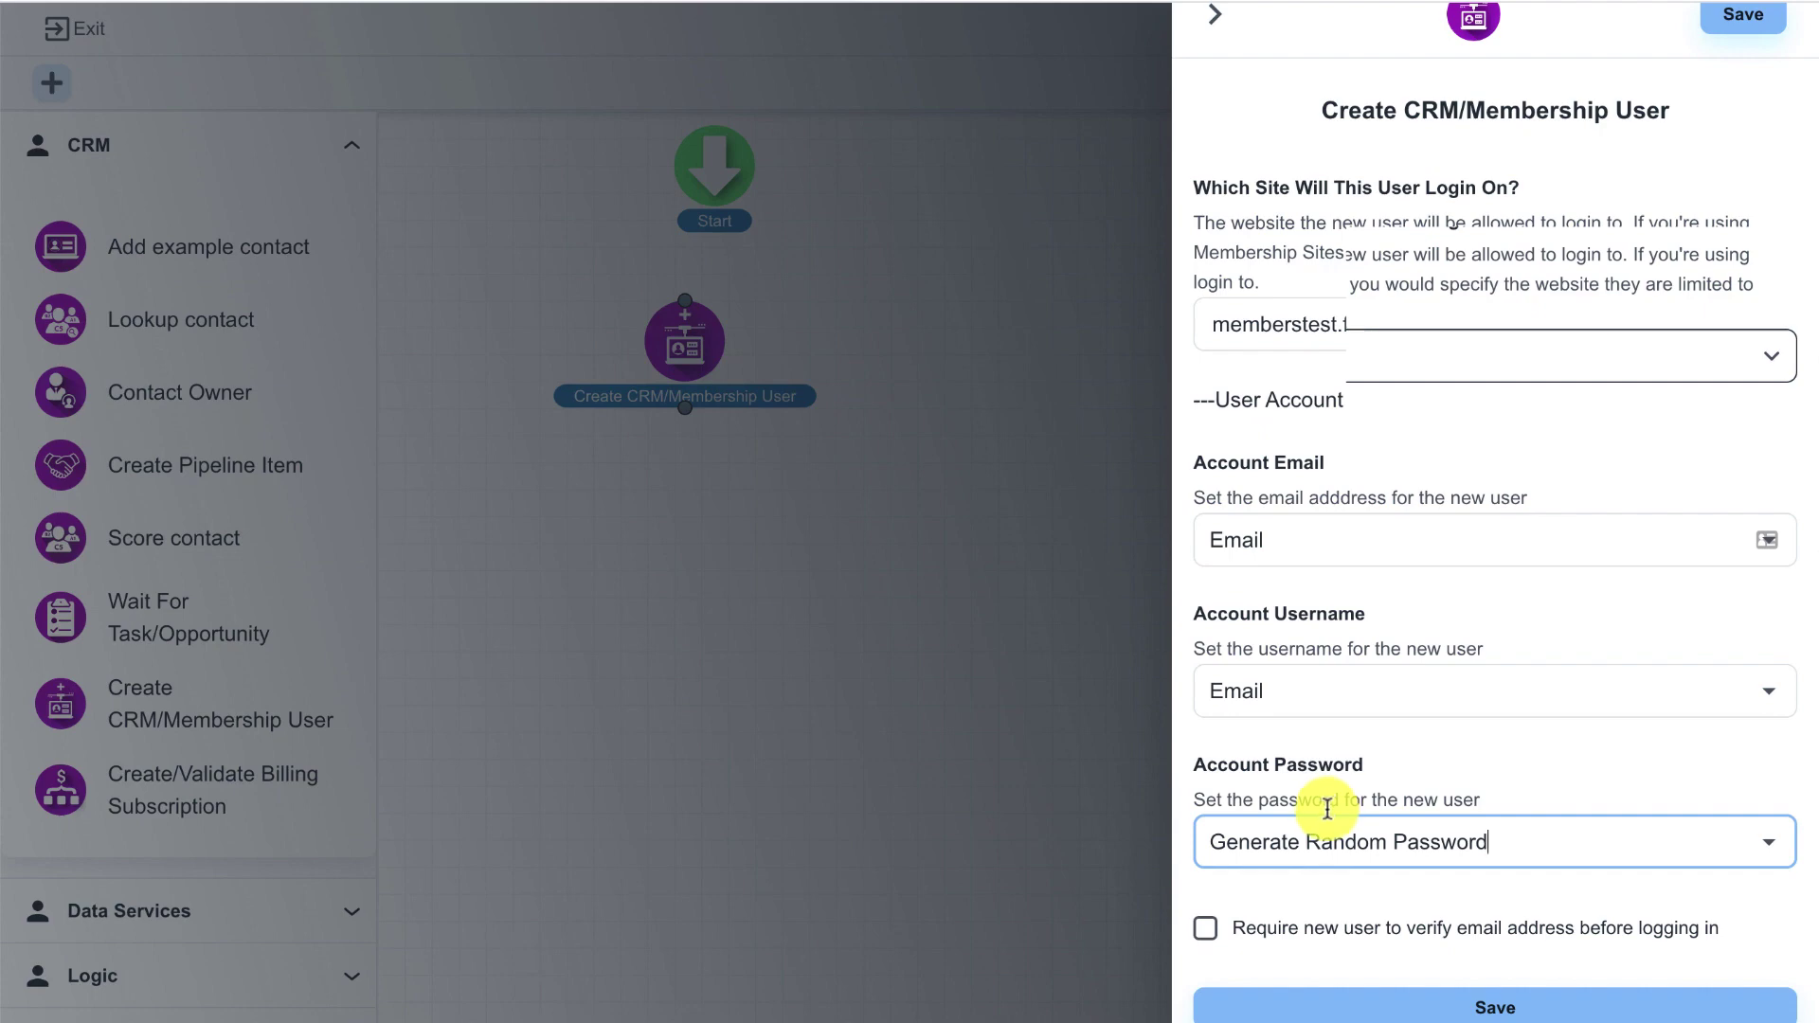
pyautogui.click(1409, 1003)
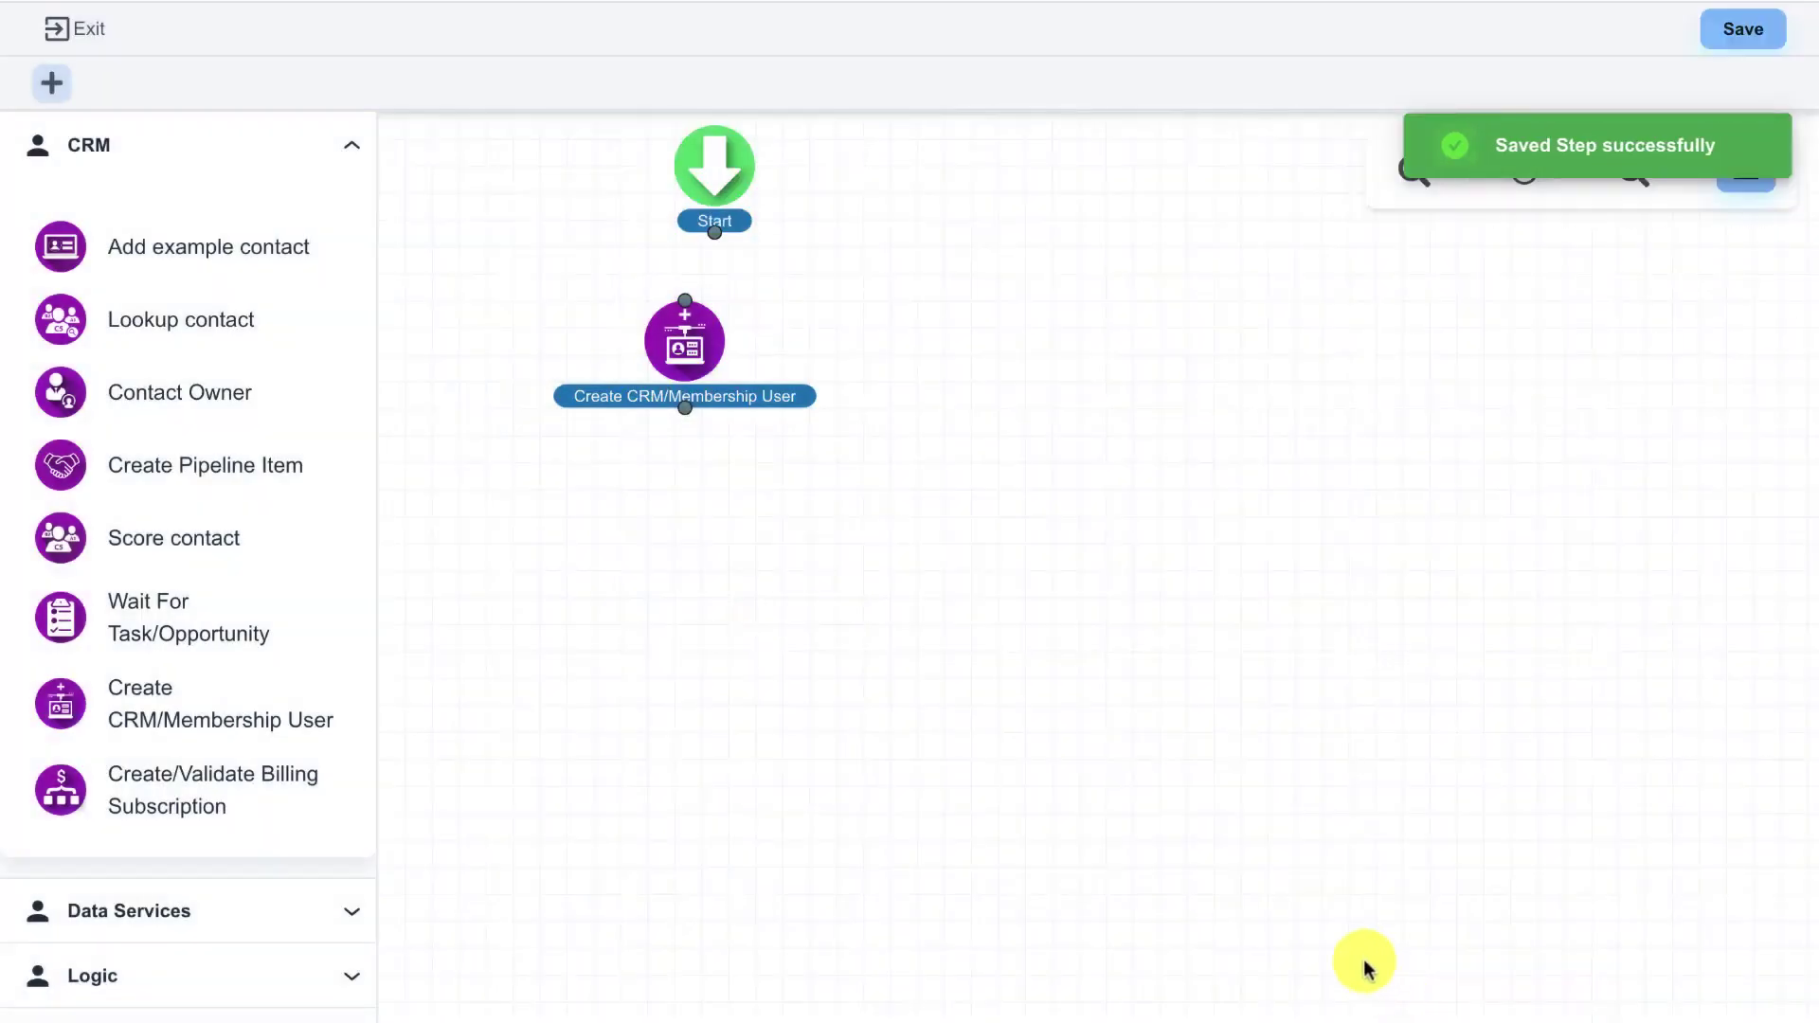
# - Align the membership user step under Start and connect Start's output to it
pyautogui.moveTo(692, 353); pyautogui.dragTo(724, 365)
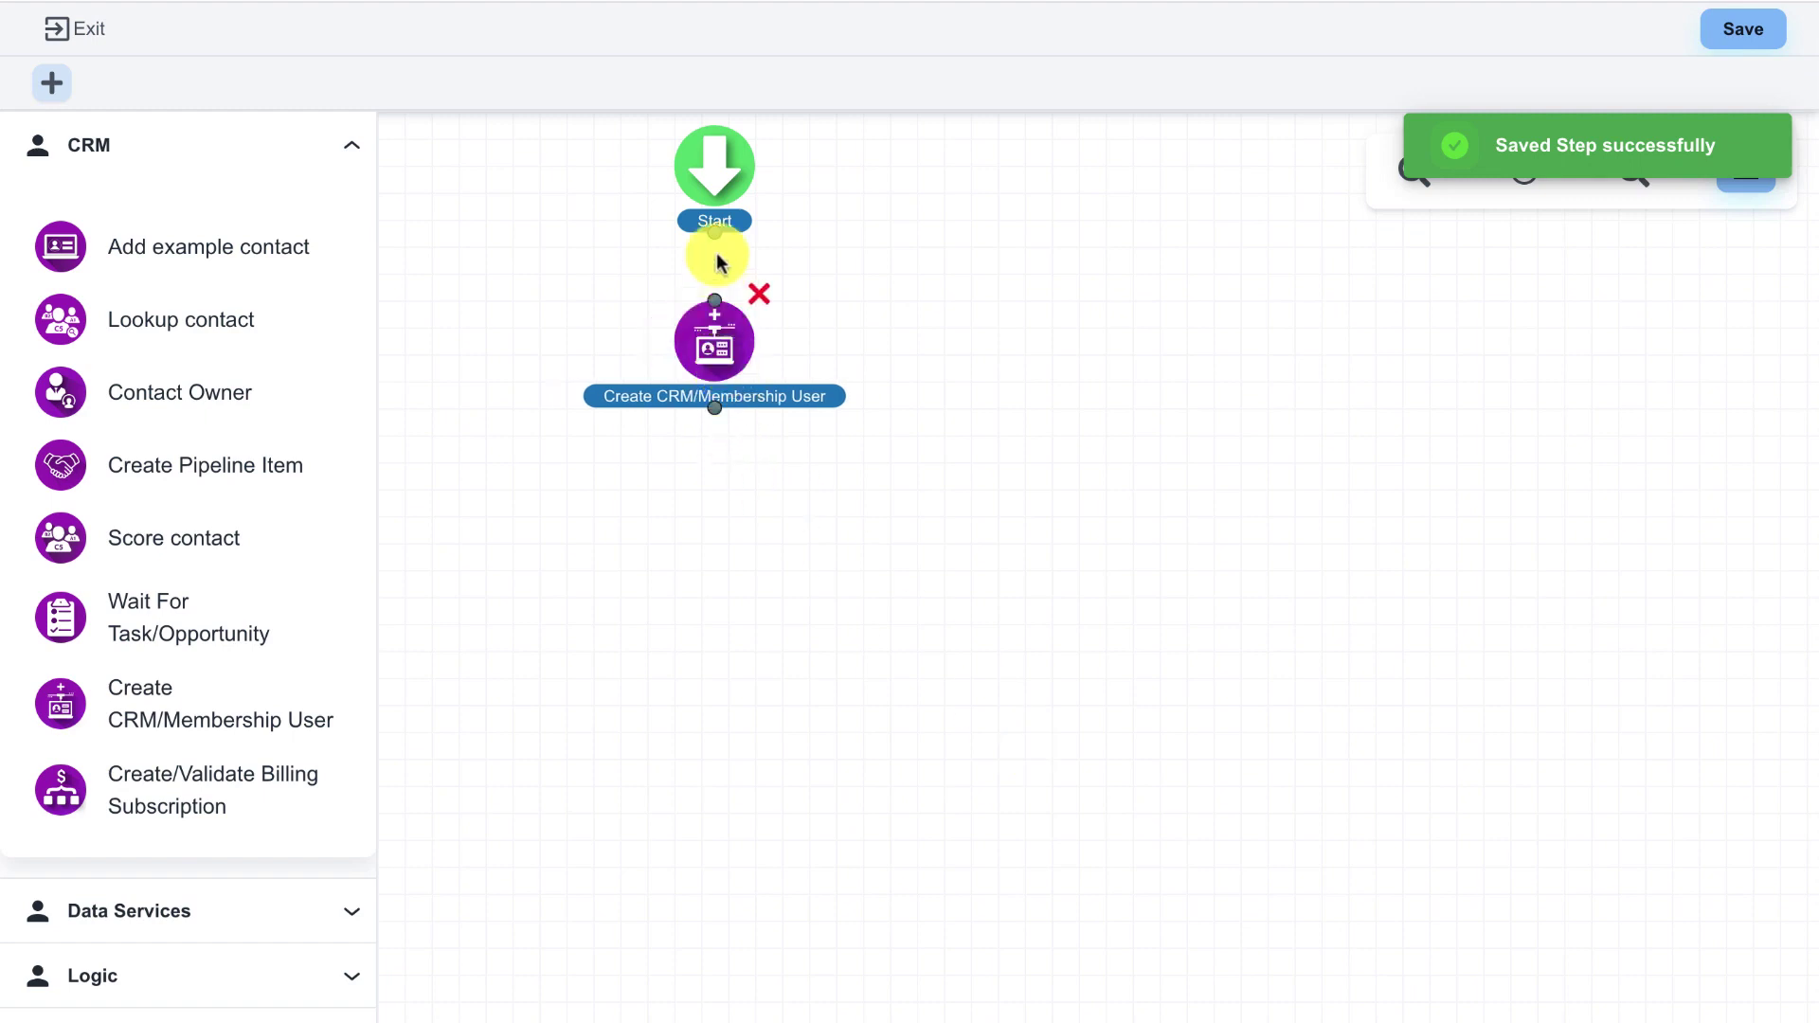
pyautogui.moveTo(717, 236); pyautogui.dragTo(714, 375)
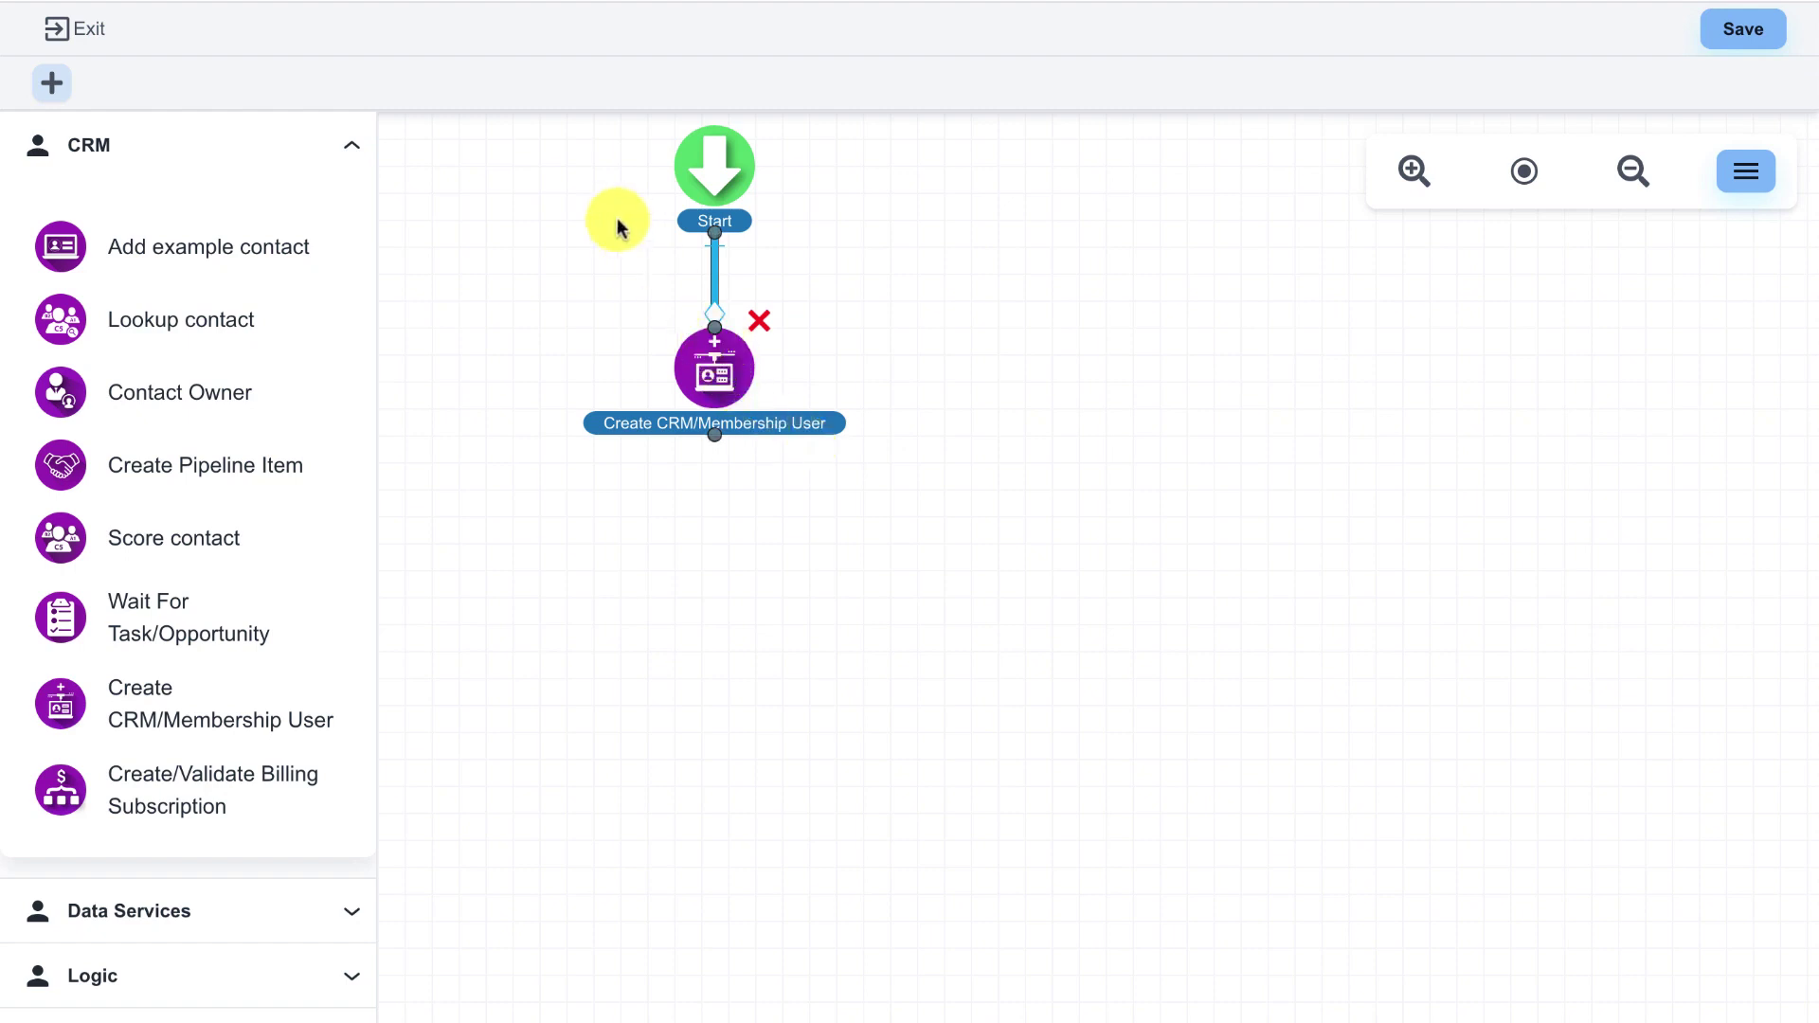
pyautogui.scroll(-1, 581, 186)
pyautogui.scroll(1, 625, 222)
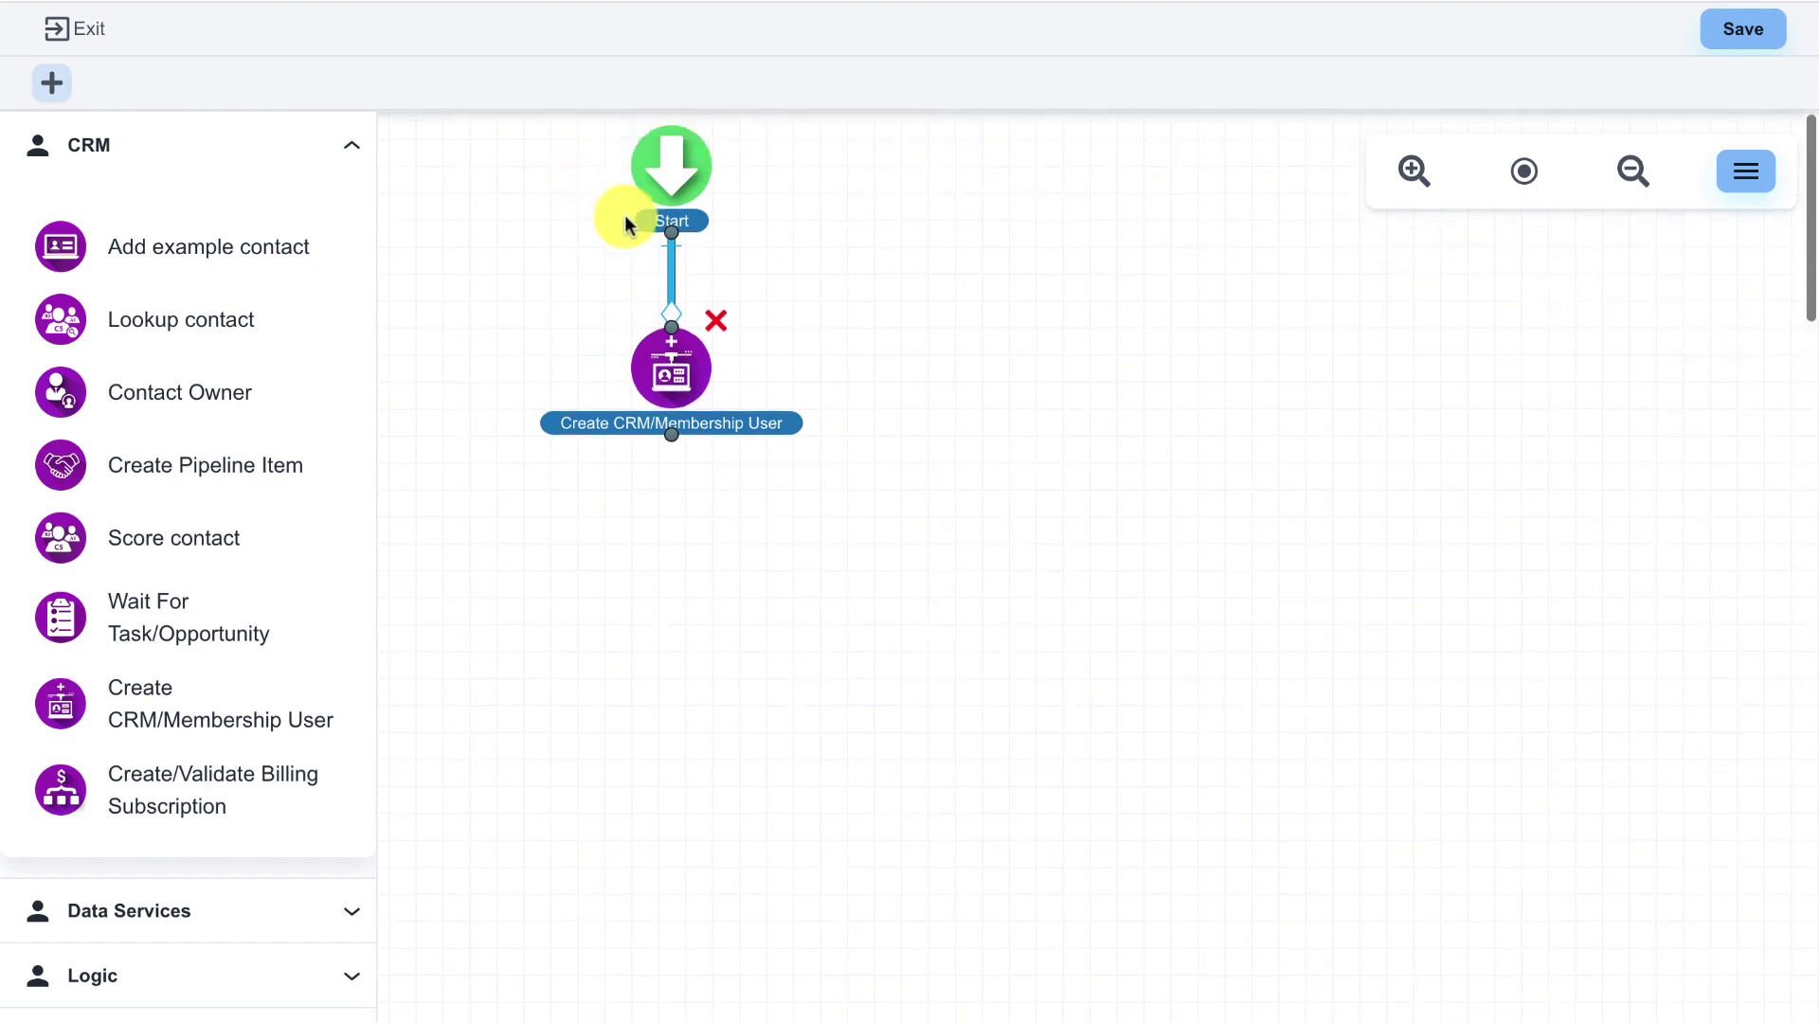